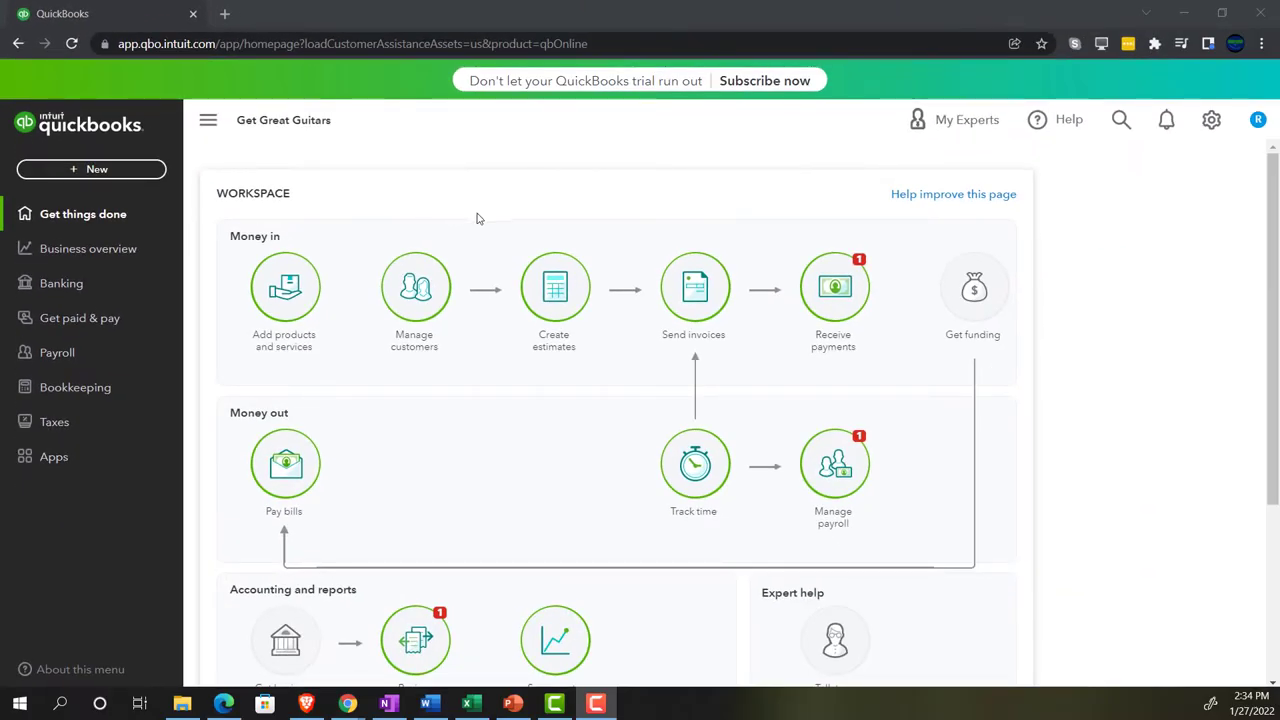
Step: Enlarge the page, check the settings for the Accountant view switch, and look at the sample company in Edge for comparison
key("ctrl+plus")
key("ctrl+plus")
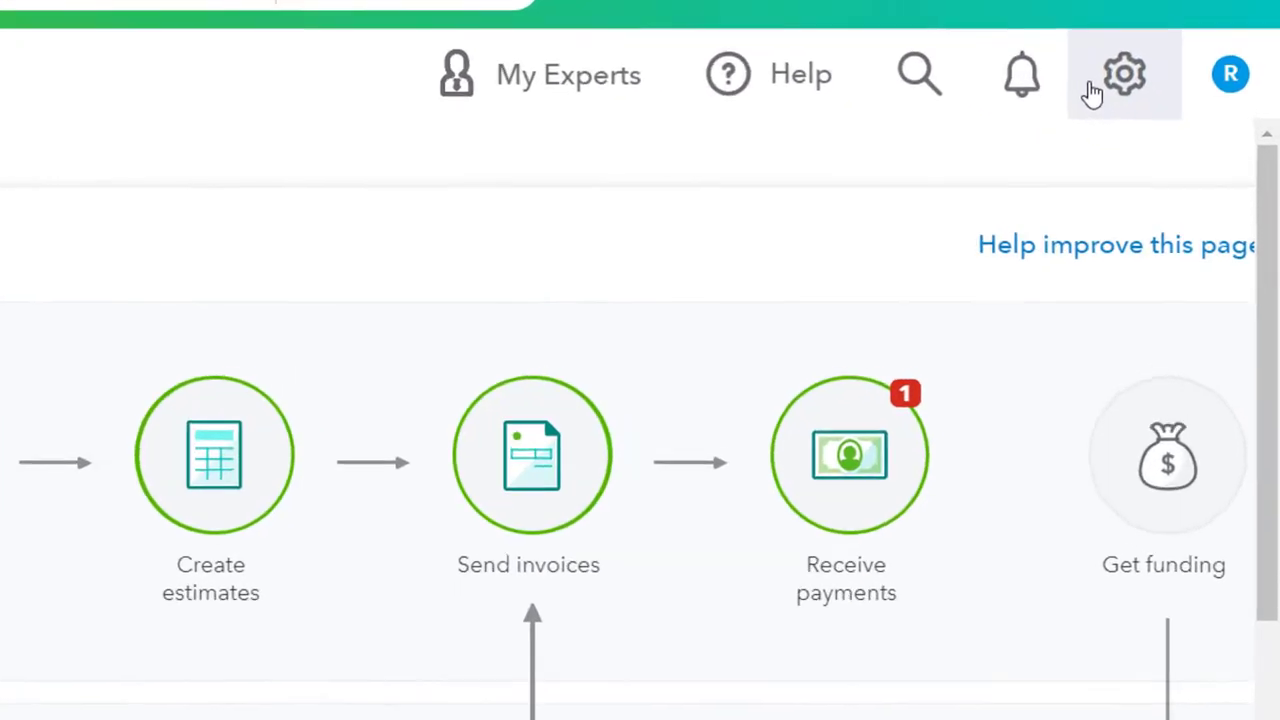
left_click(1192, 136)
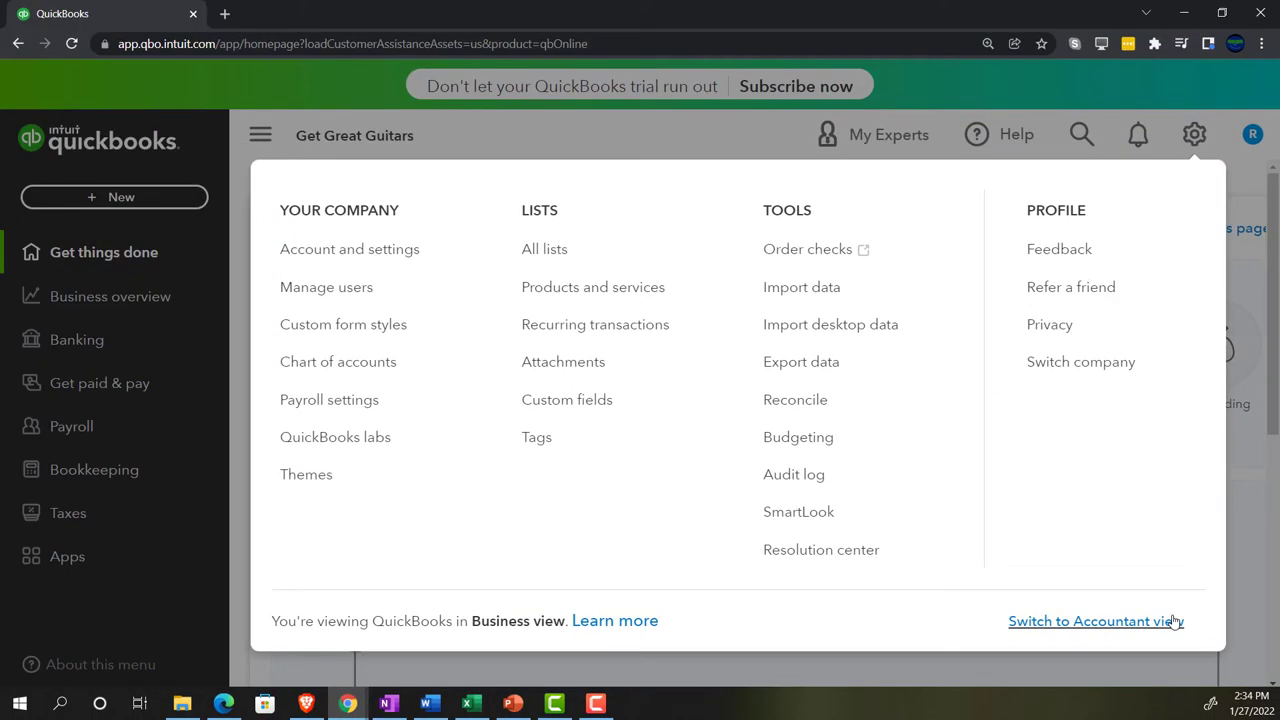
left_click(1237, 572)
left_click(226, 702)
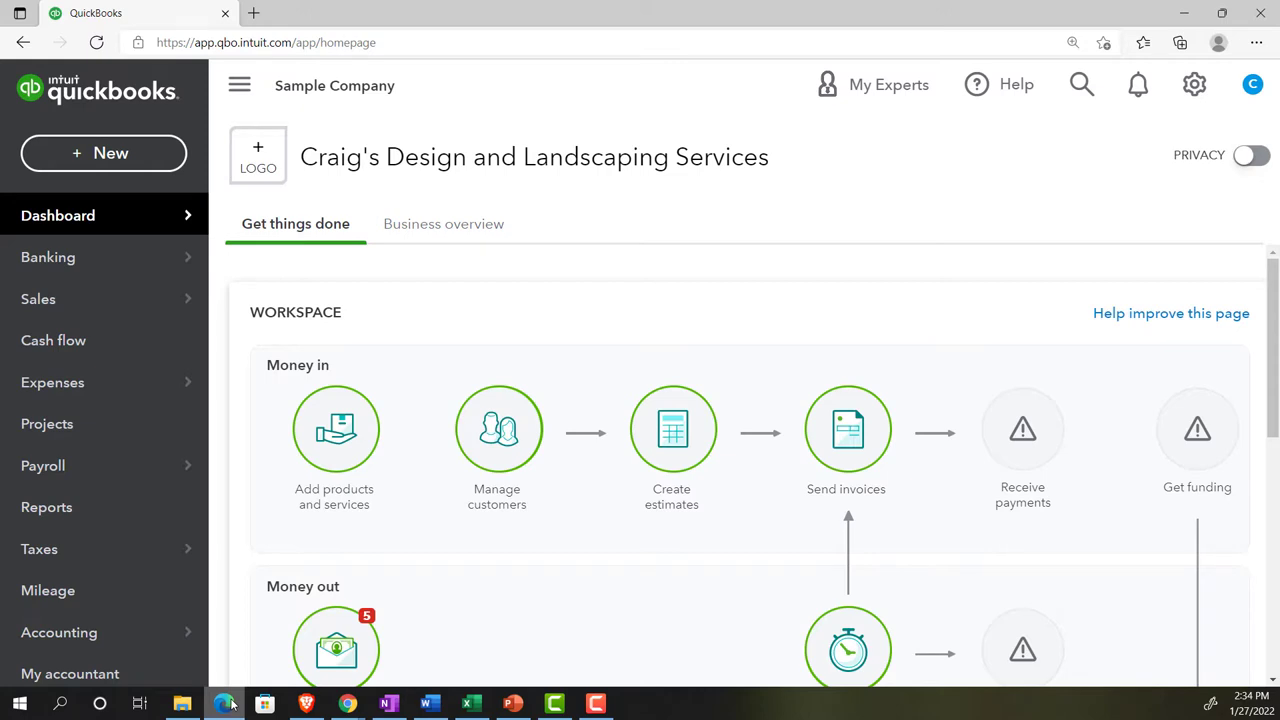
left_click(226, 702)
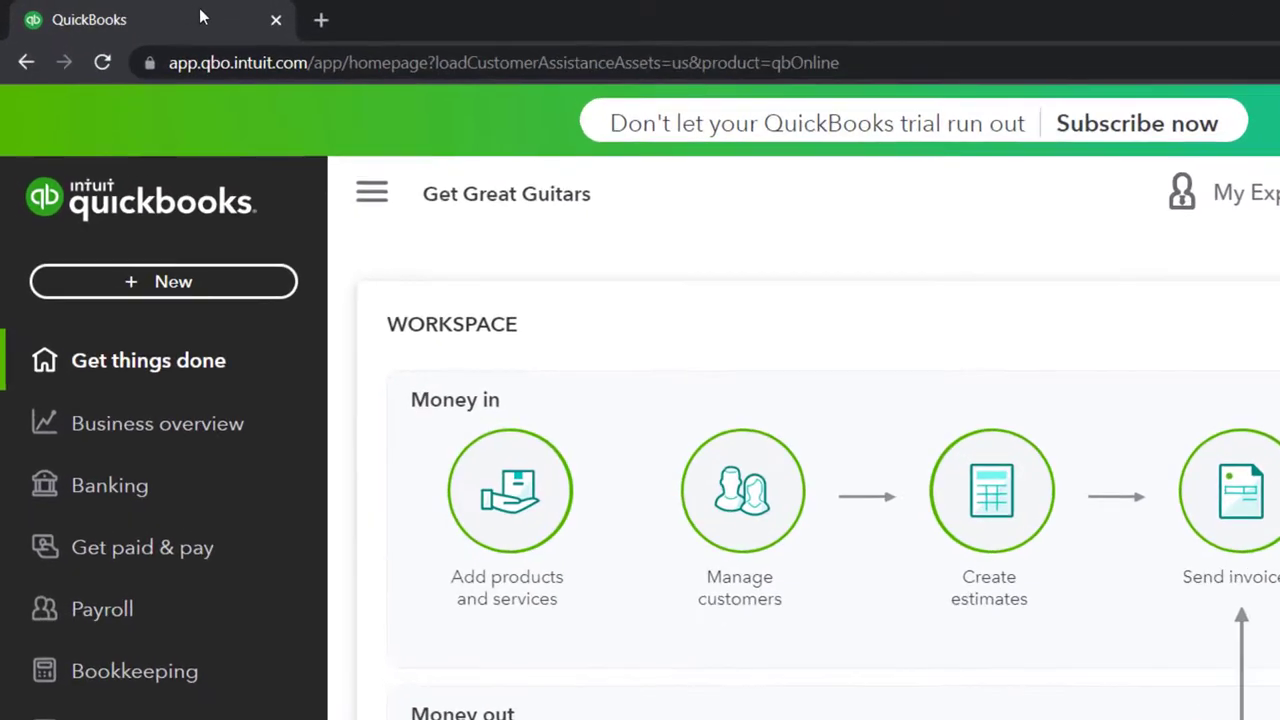
Step: Duplicate the Get Great Guitars browser tab twice so that three copies are open
right_click(202, 14)
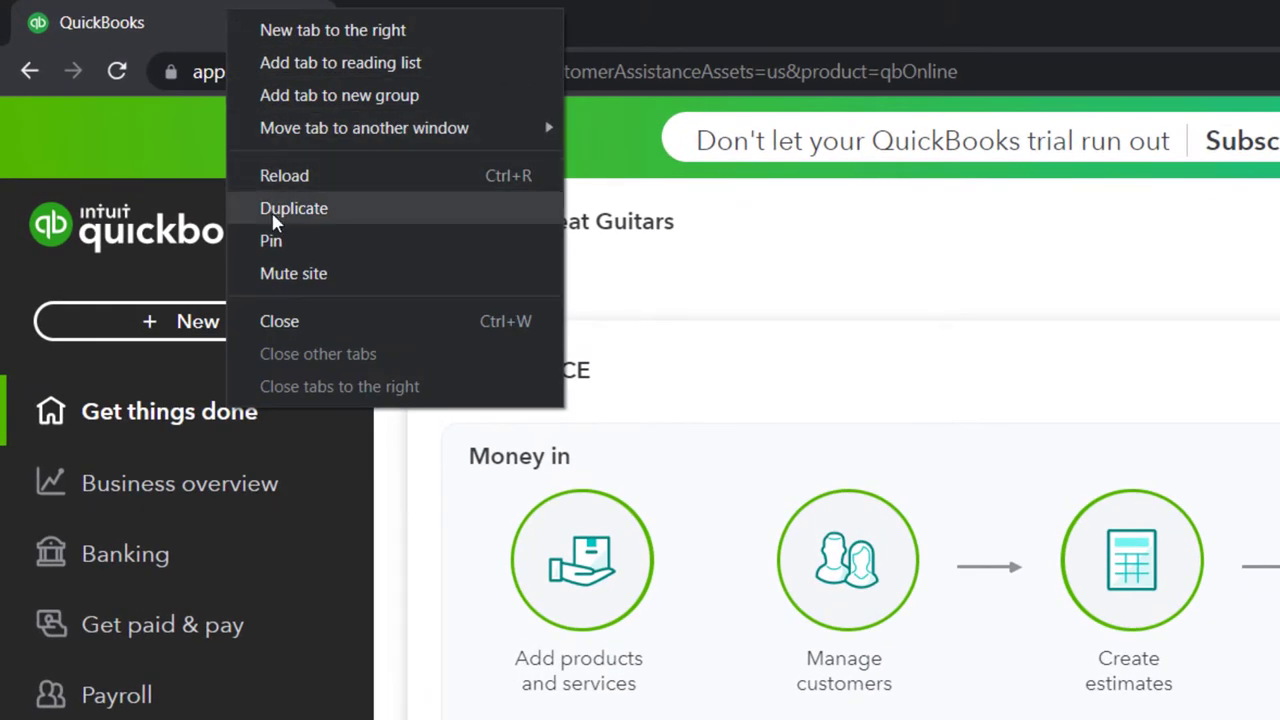
left_click(238, 186)
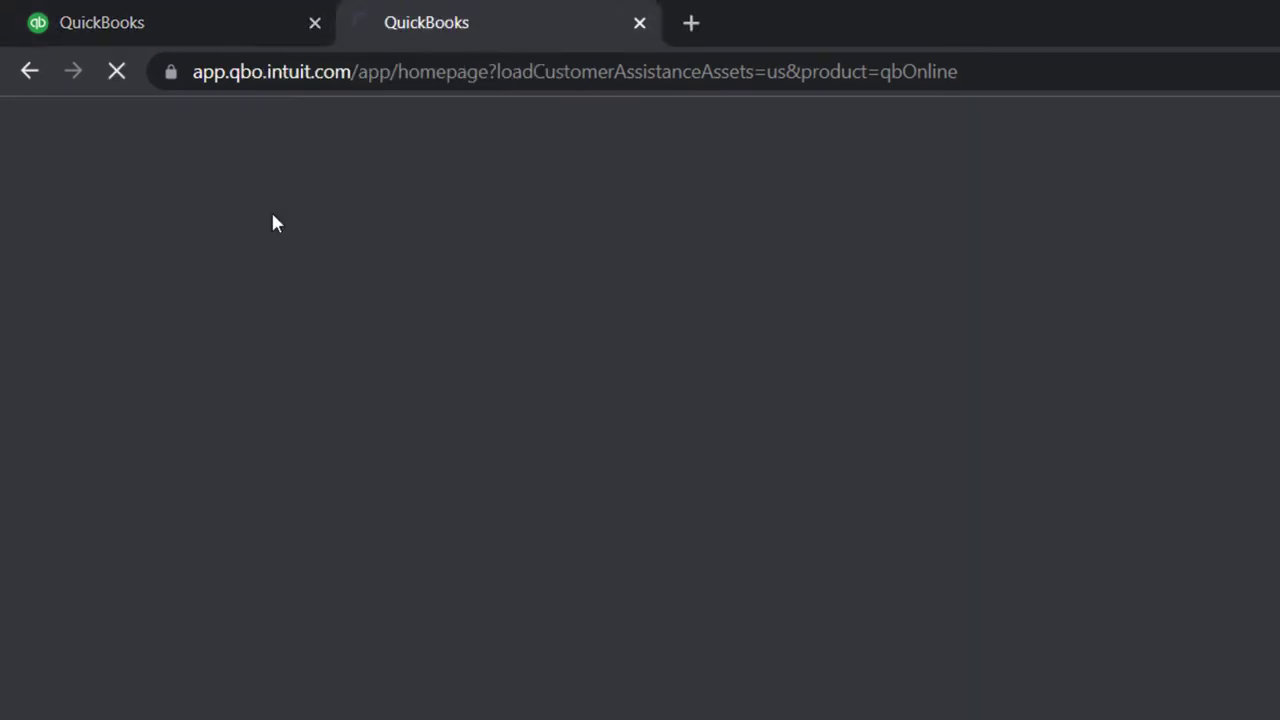
left_click(221, 31)
right_click(221, 26)
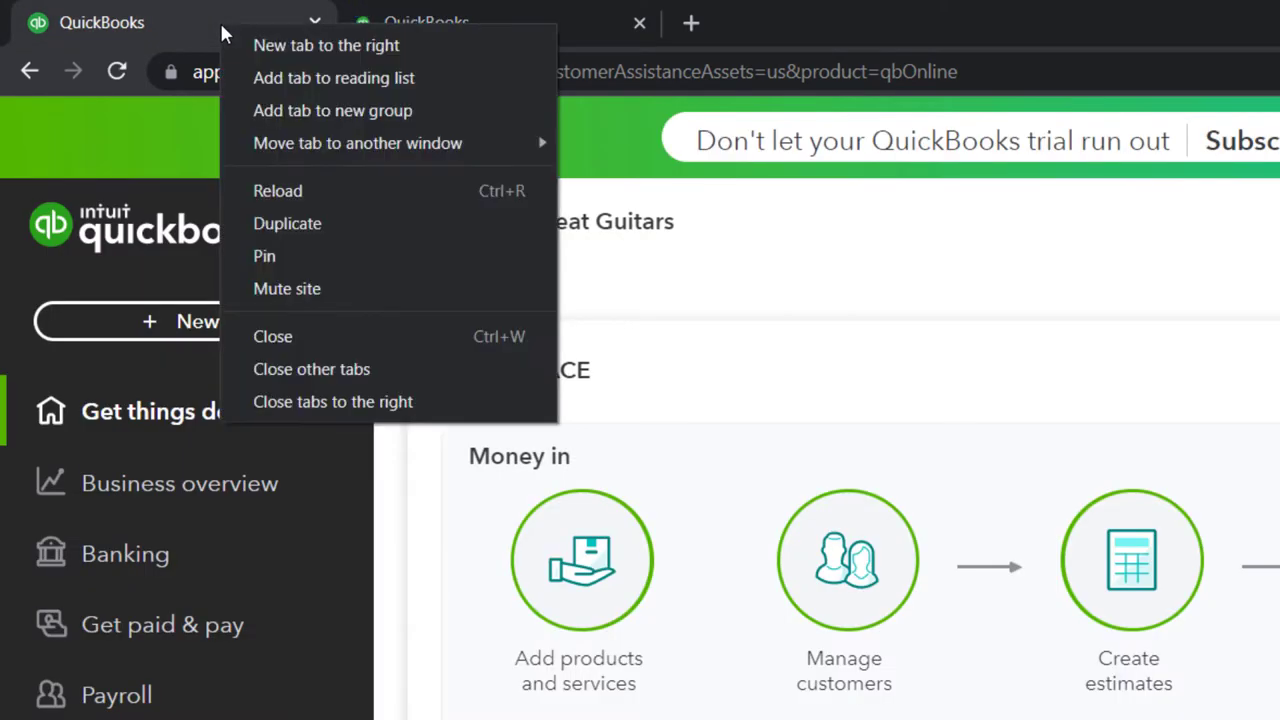
left_click(290, 222)
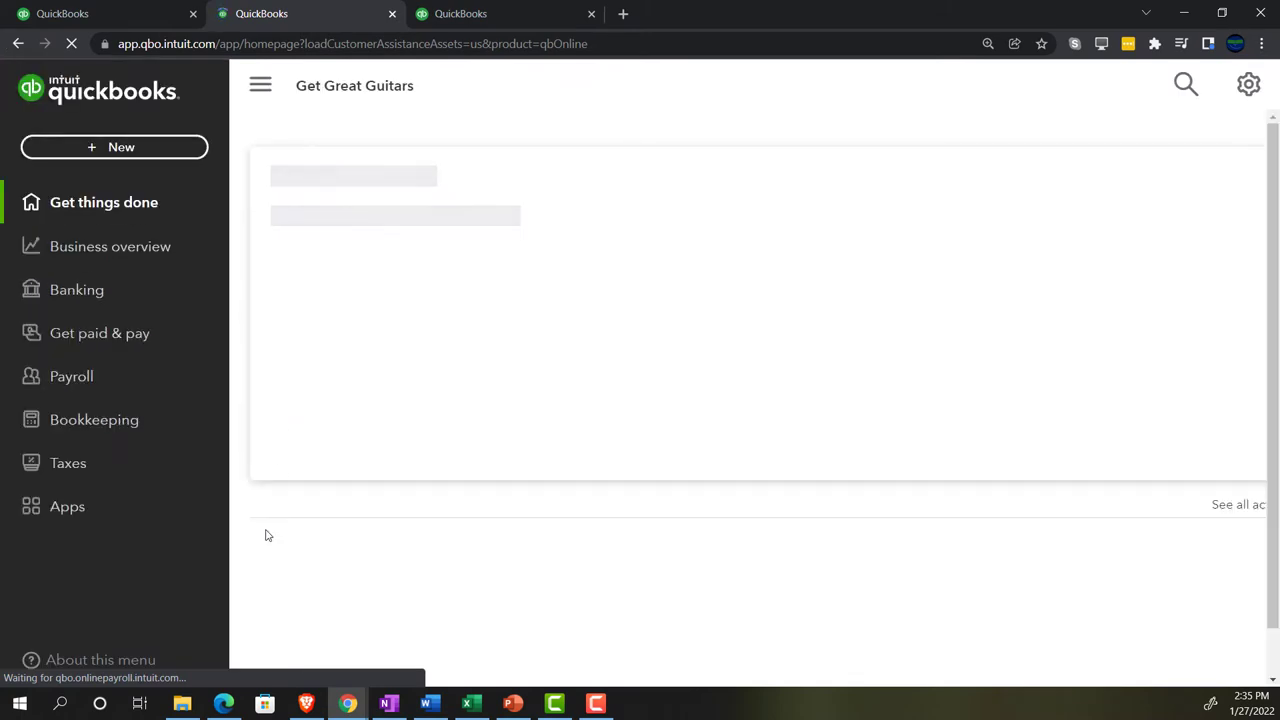
Step: Compare the sample company's navigation in Edge, and open the favorite Profit and Loss report in the middle Get Great Guitars tab
left_click(225, 704)
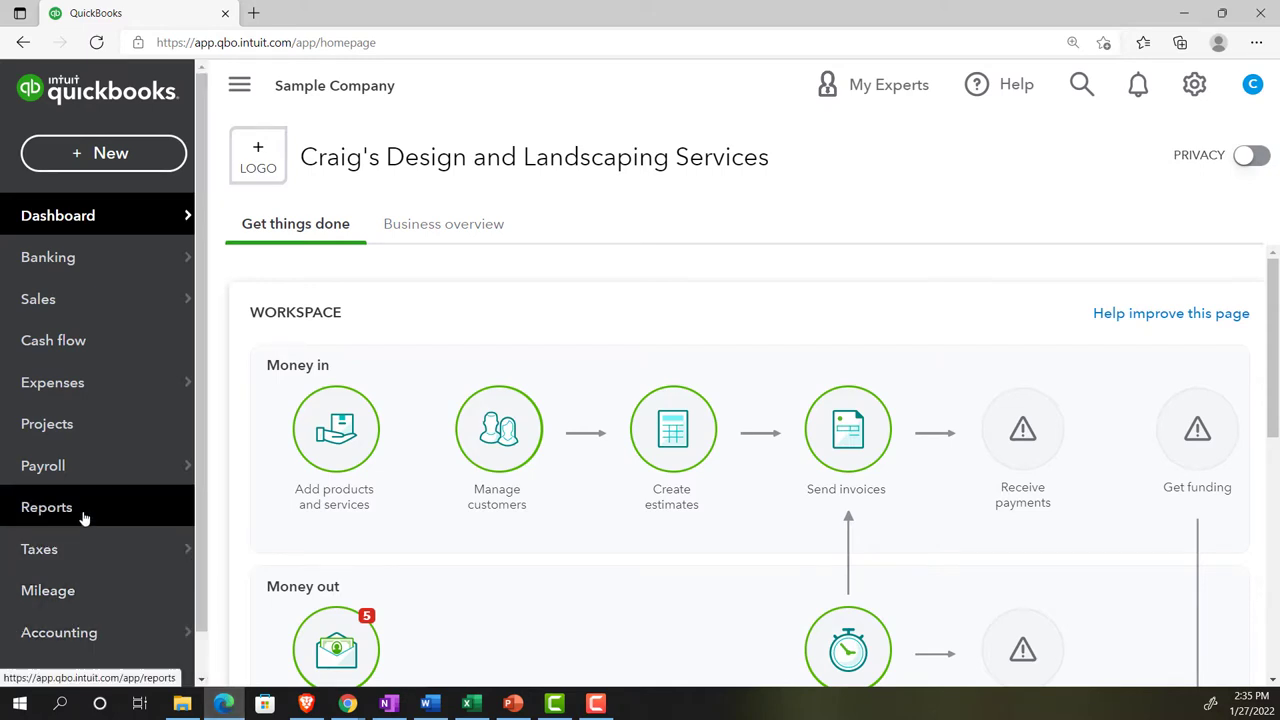
left_click(220, 706)
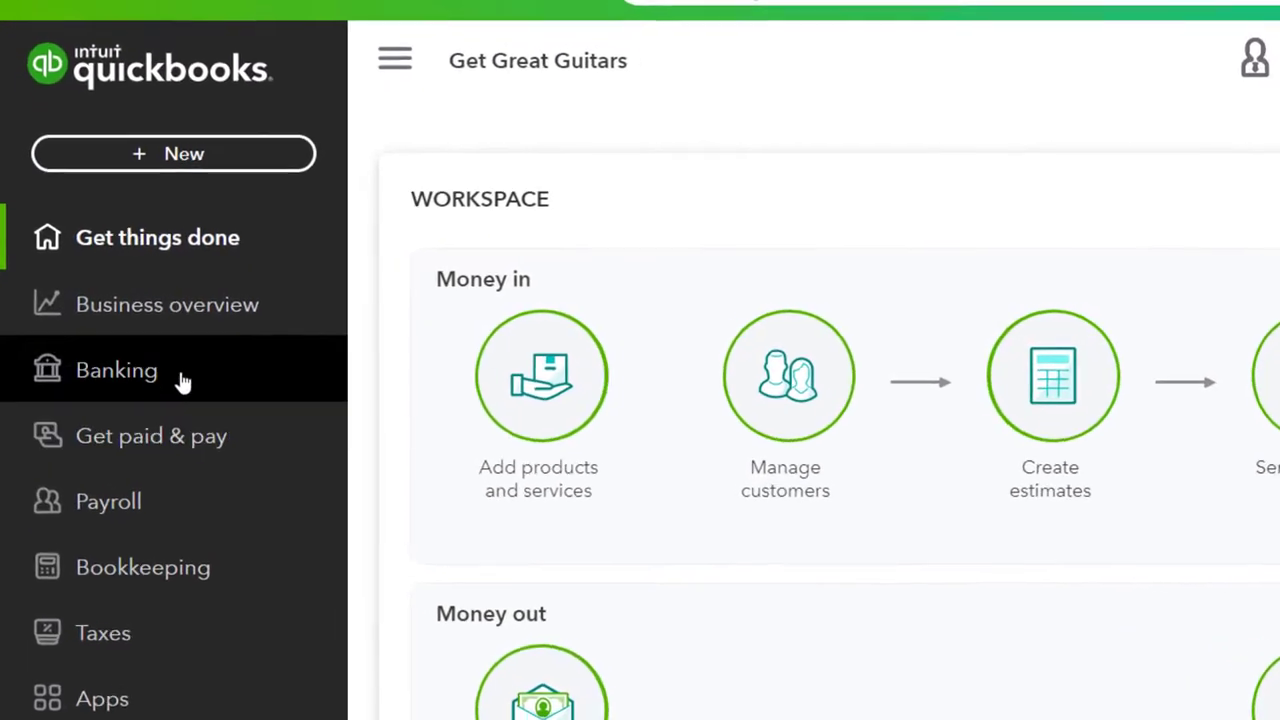
left_click(162, 325)
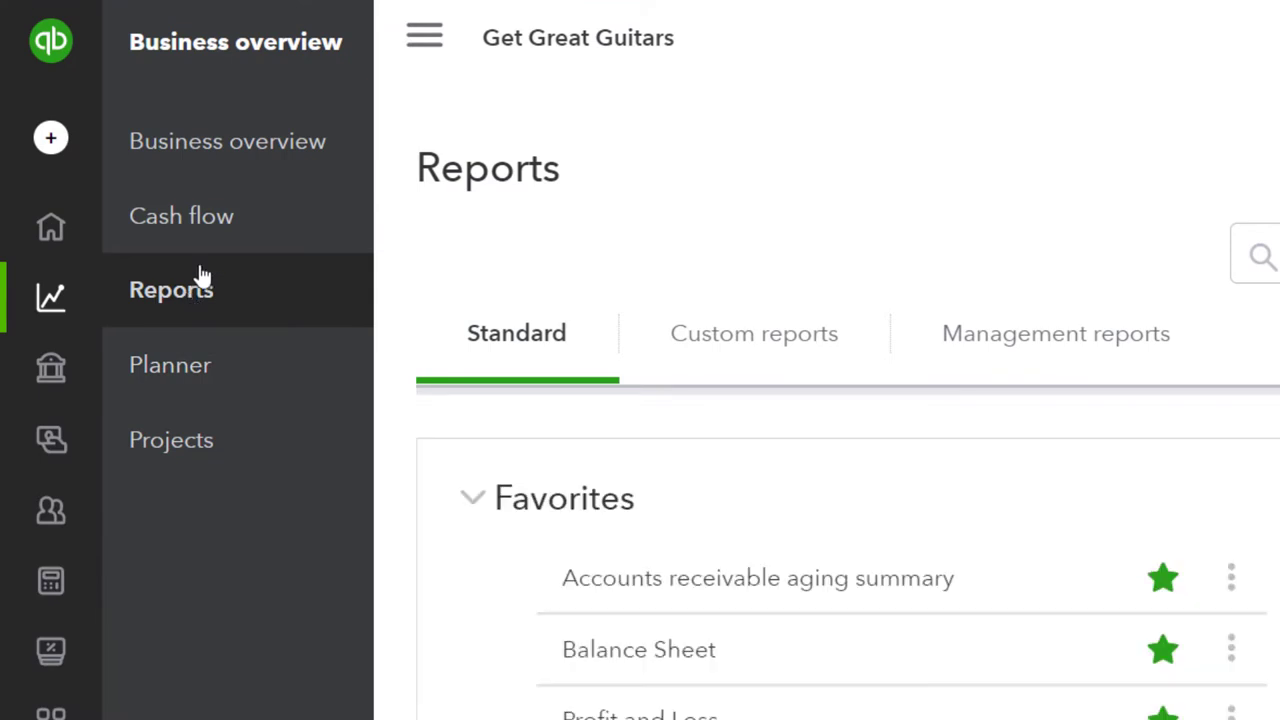
left_click(404, 50)
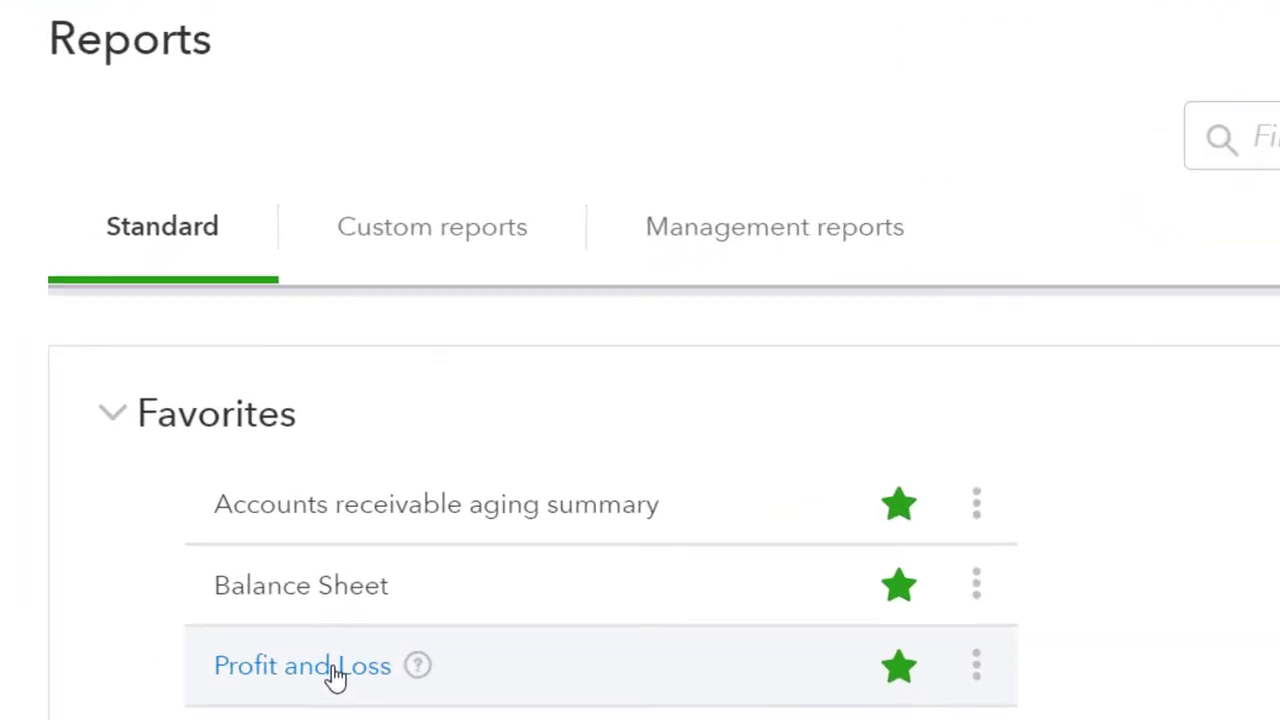
left_click(335, 672)
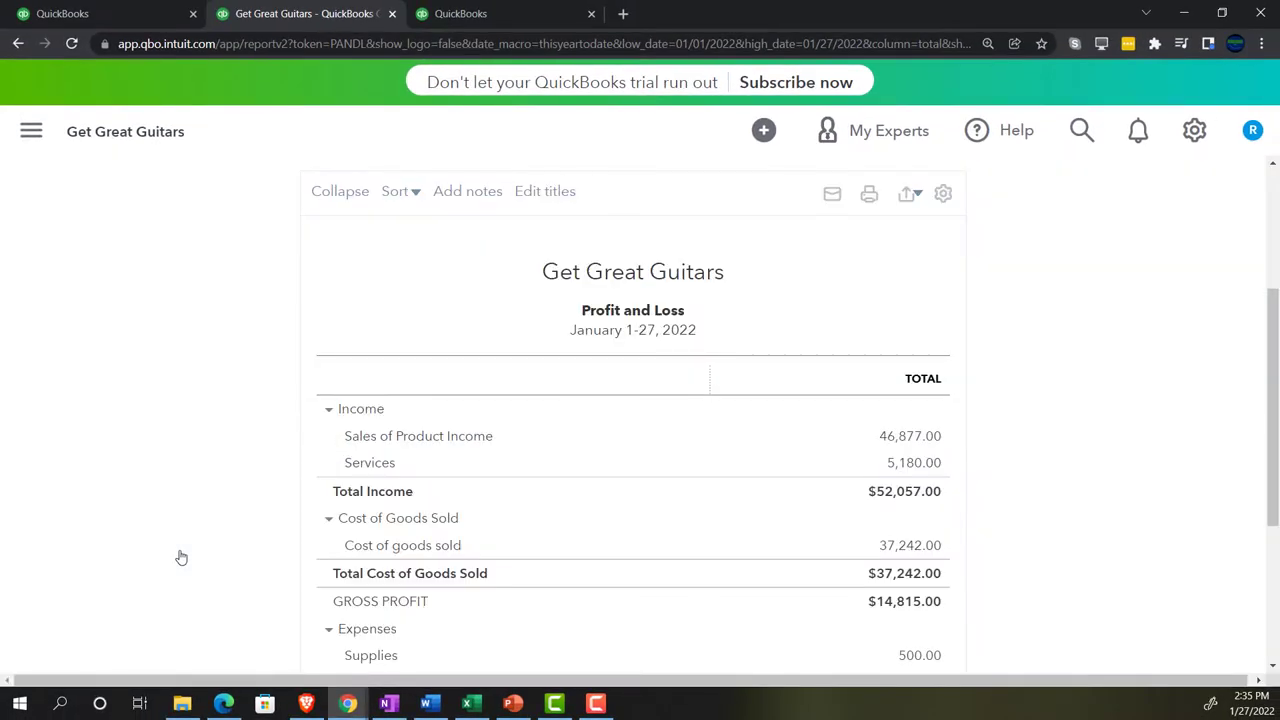
Step: Set the Profit and Loss report period to 01/01/2022 through 12/31/2022 and run the report
scroll(181, 557, "up", 3)
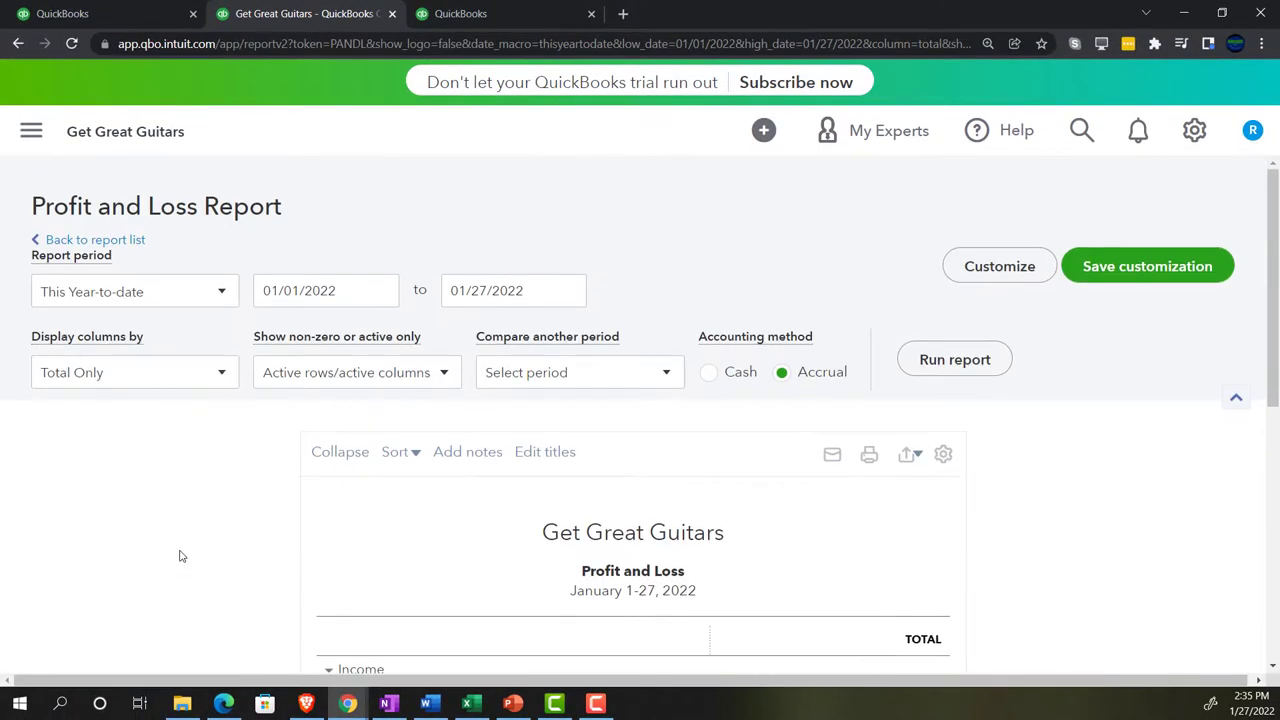
left_click(361, 290)
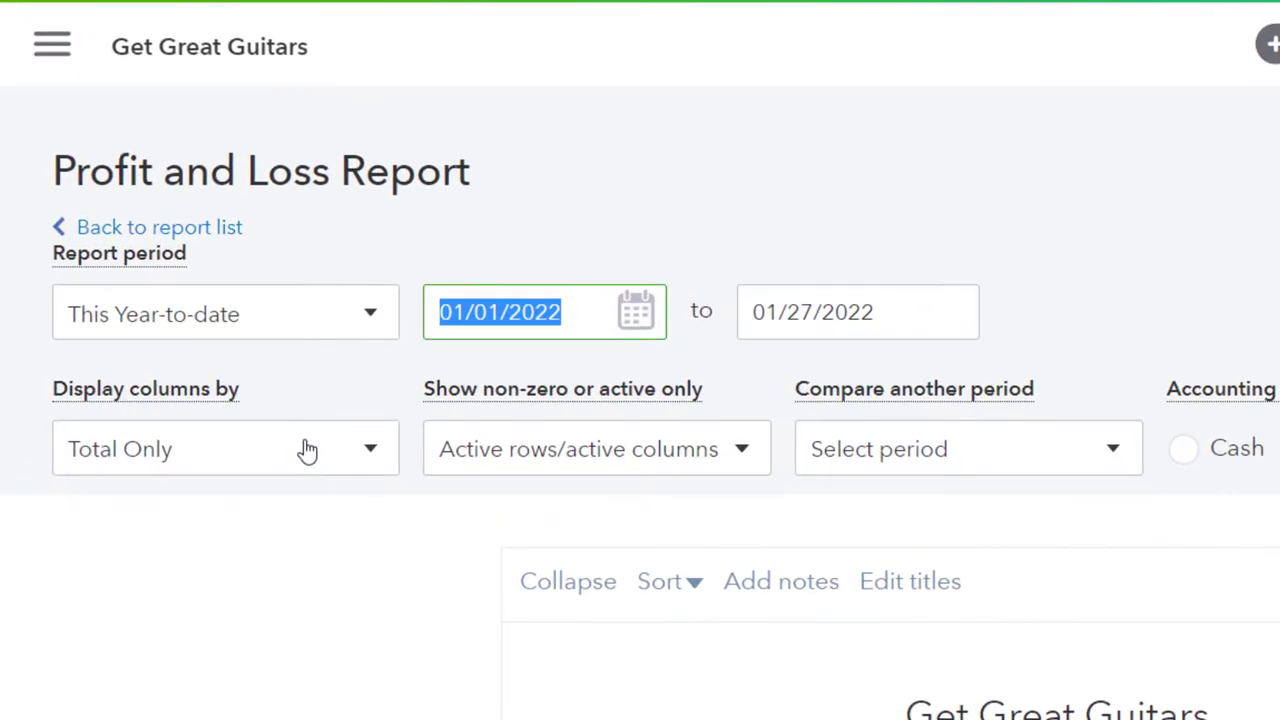
type("010122")
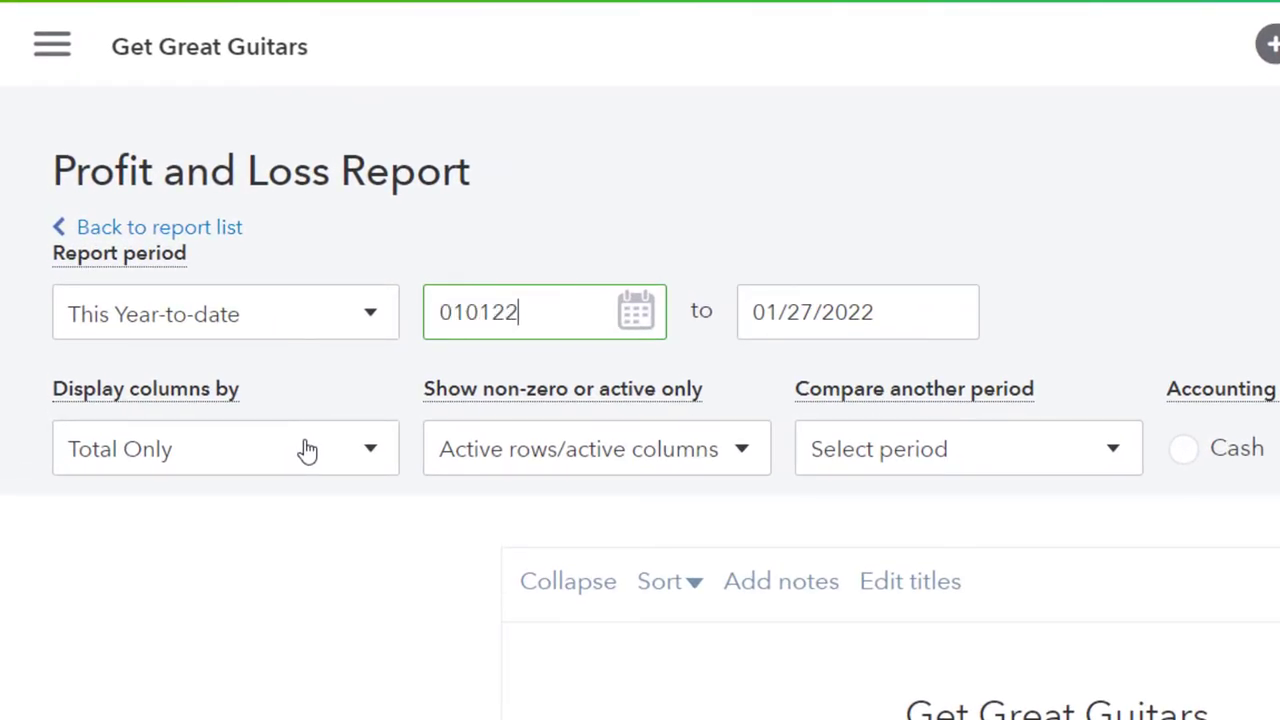
key("Tab")
type("12/31/202")
key("Tab")
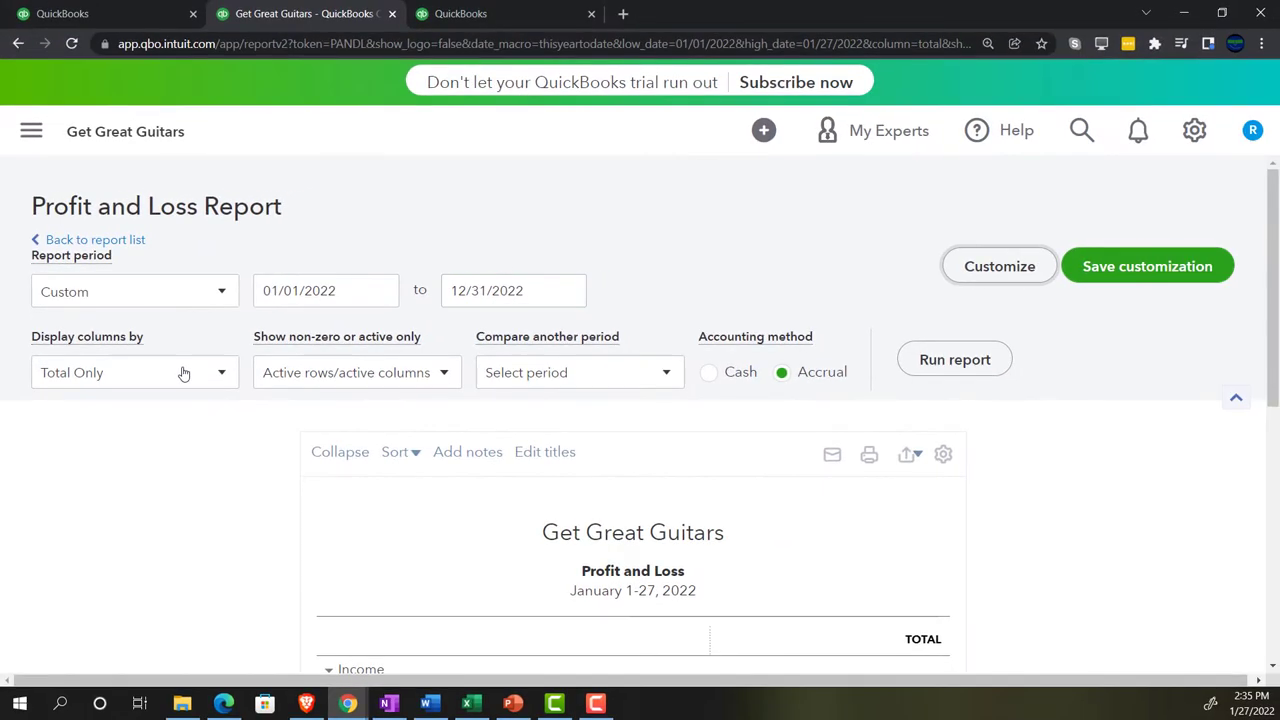
left_click(913, 362)
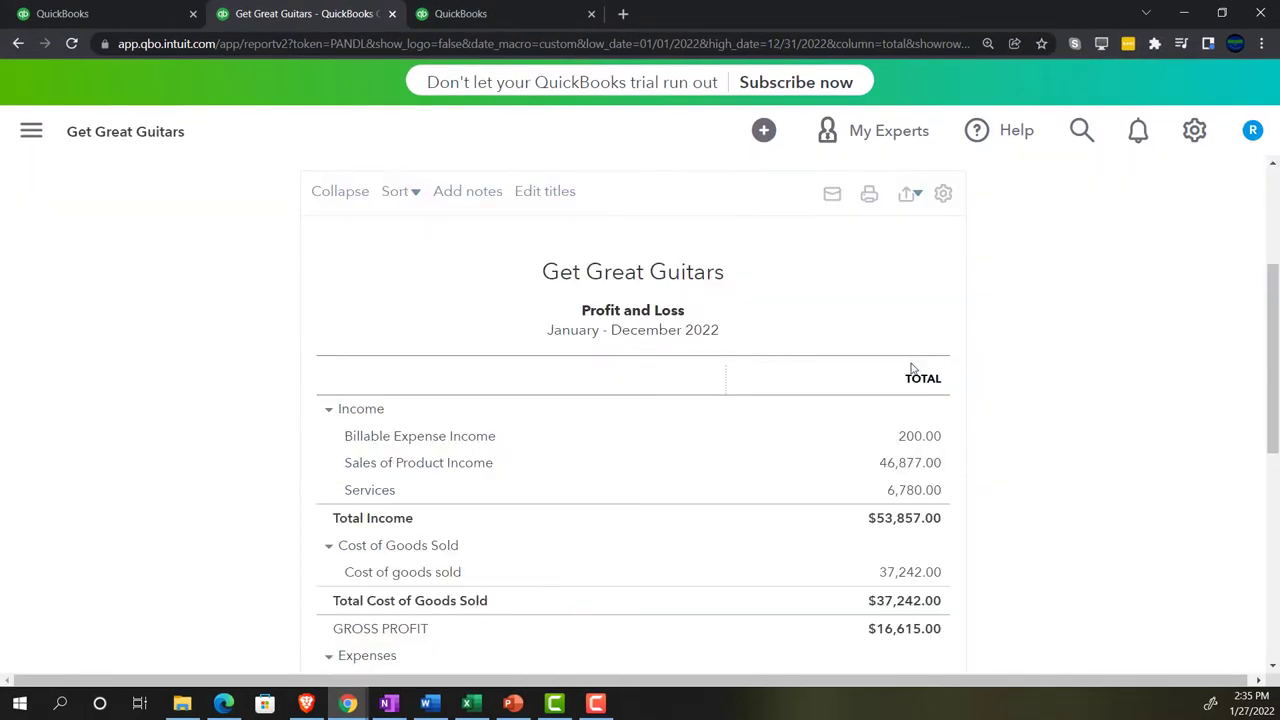
Step: Open a second Profit and Loss report from the favorite reports in the third browser tab
left_click(494, 13)
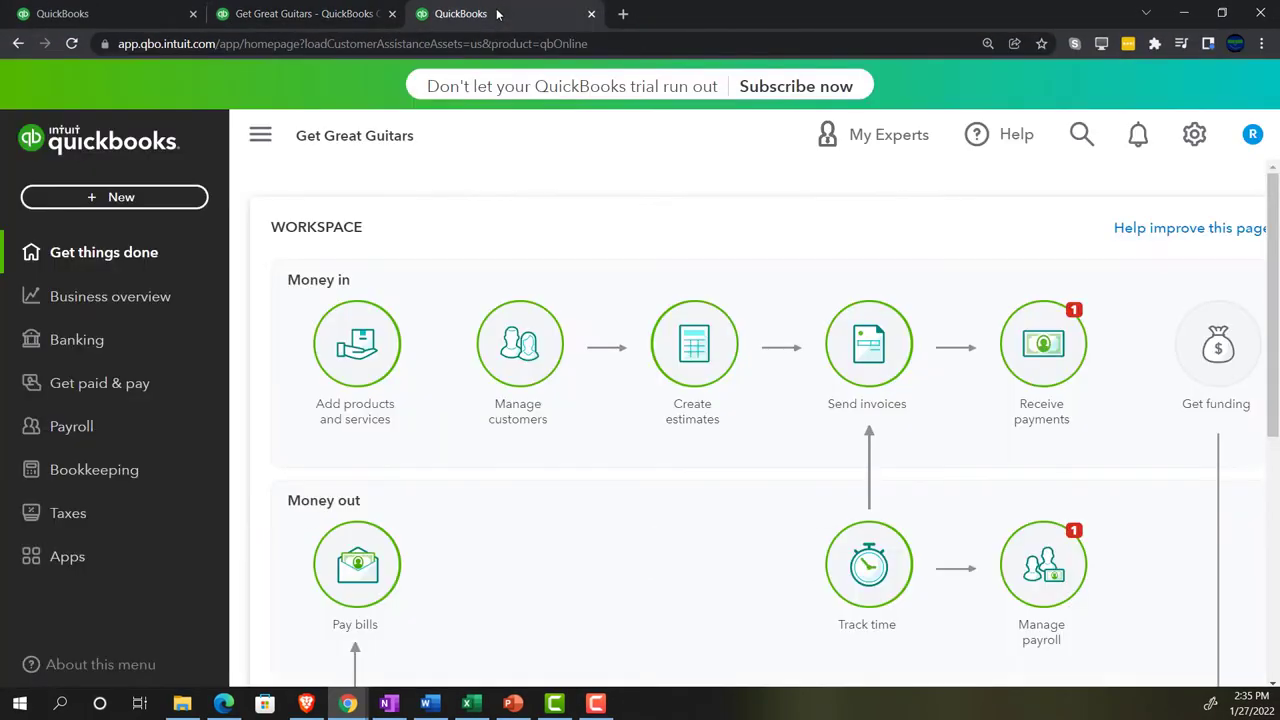
left_click(145, 316)
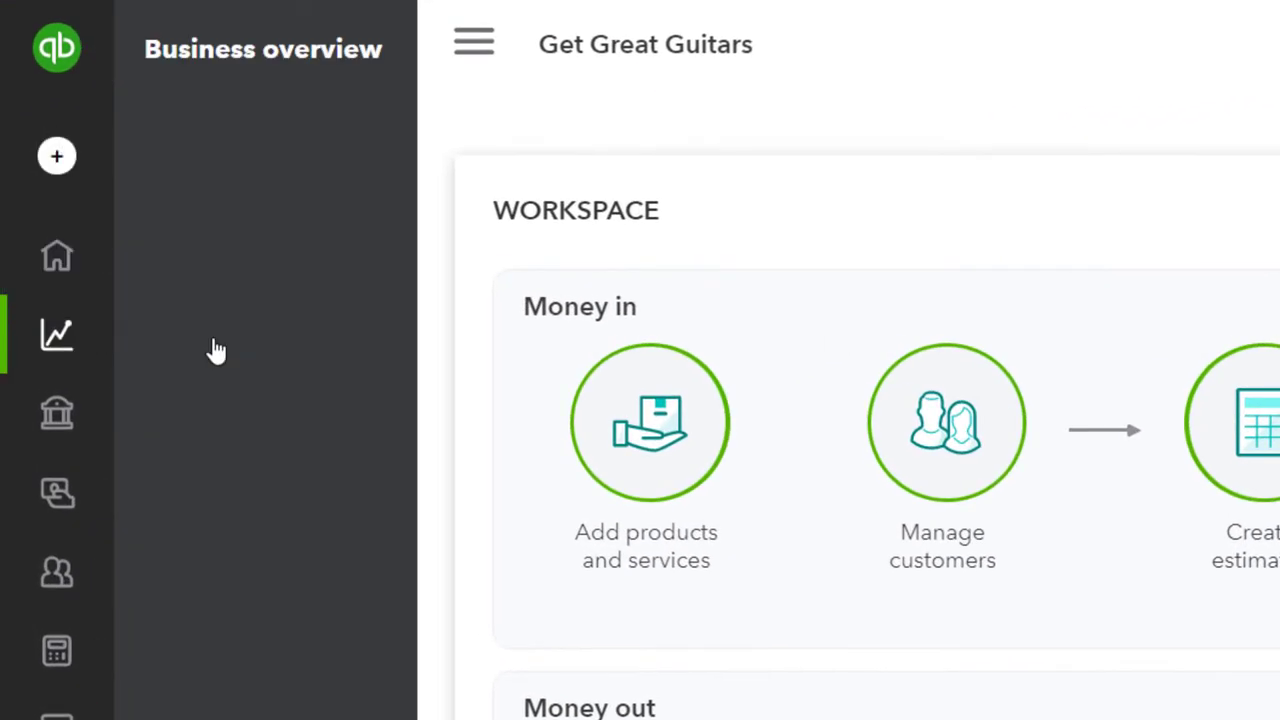
left_click(229, 349)
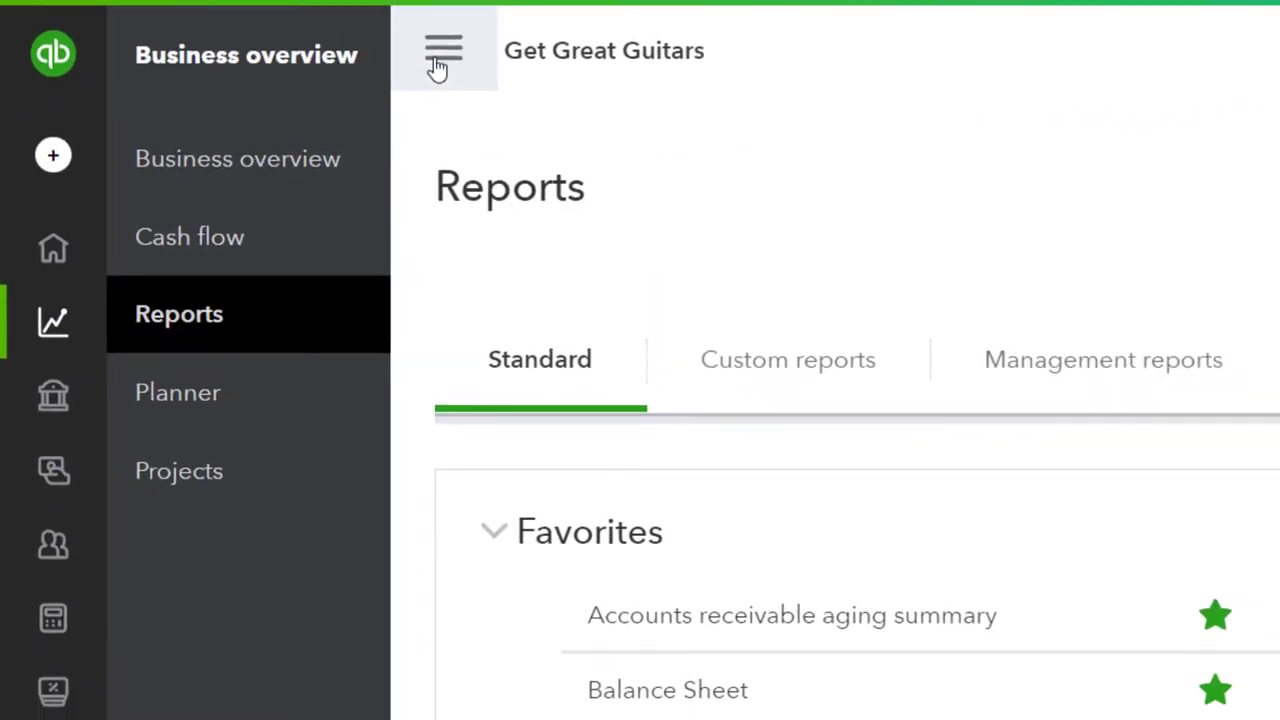
left_click(438, 62)
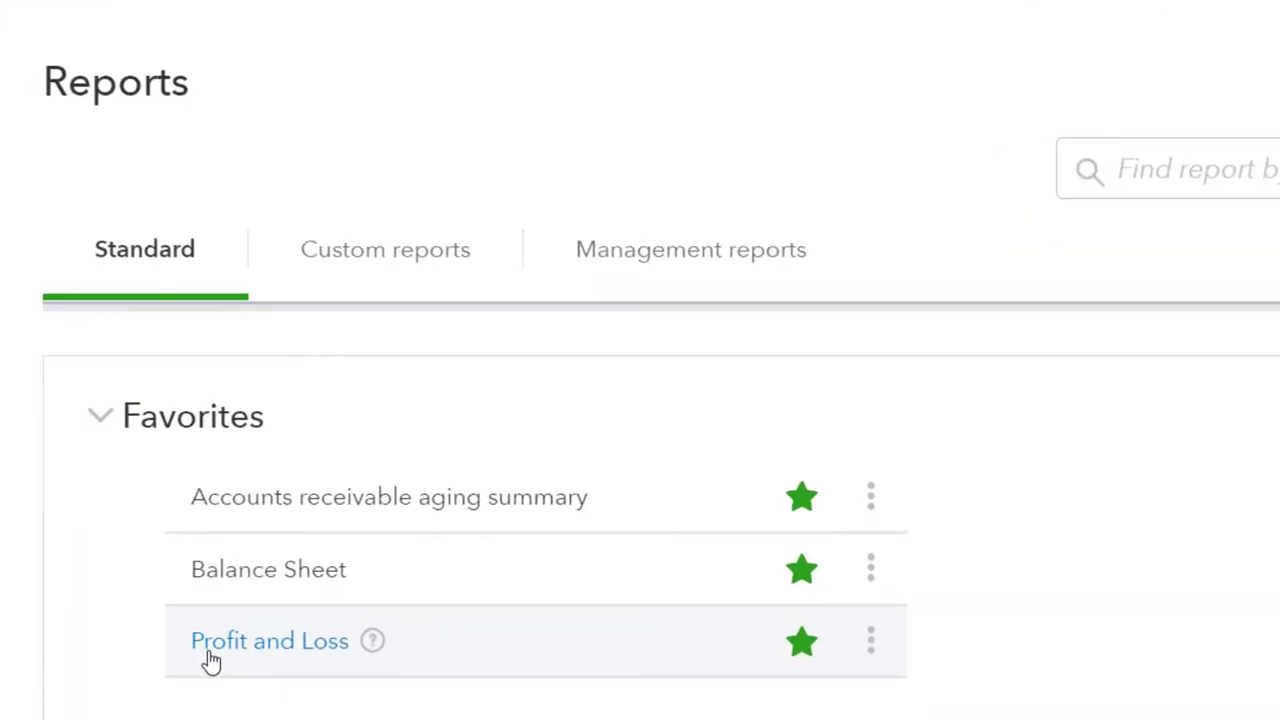
left_click(210, 652)
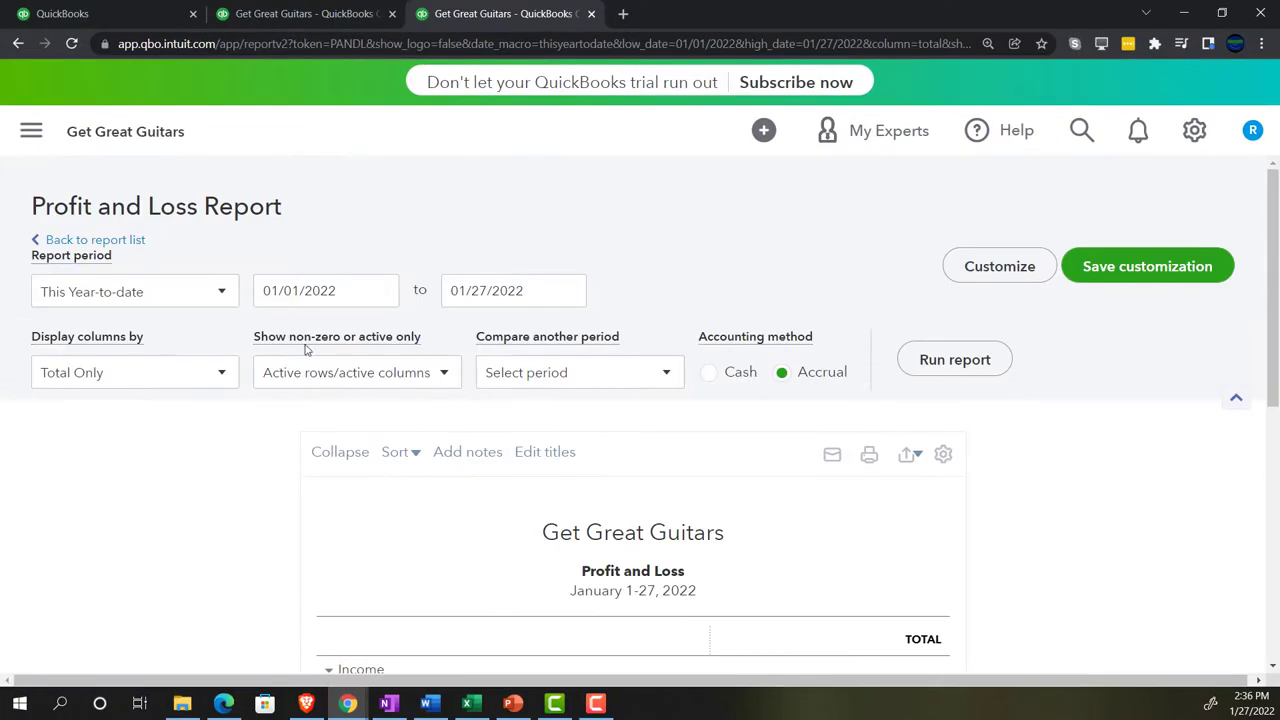
Step: Set the second Profit and Loss report's period to 02/01/2022 through 12/31/2022 and run it
left_click(356, 304)
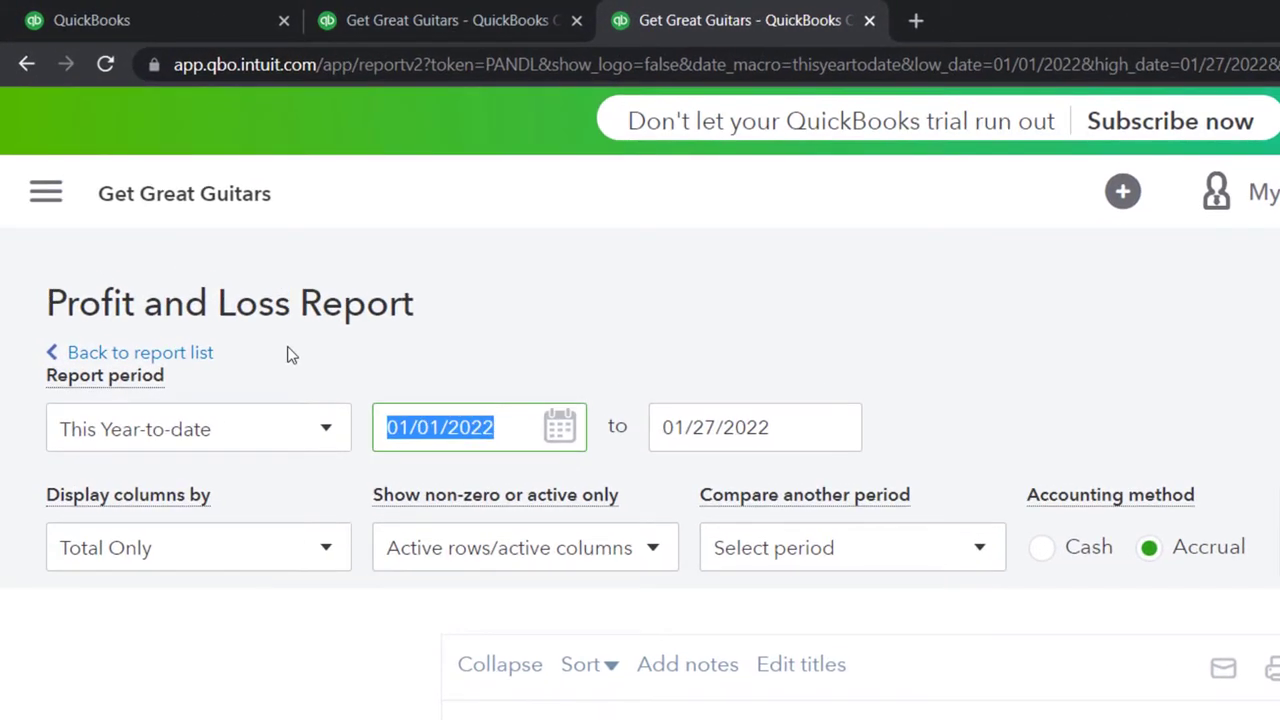
type("02/01/2")
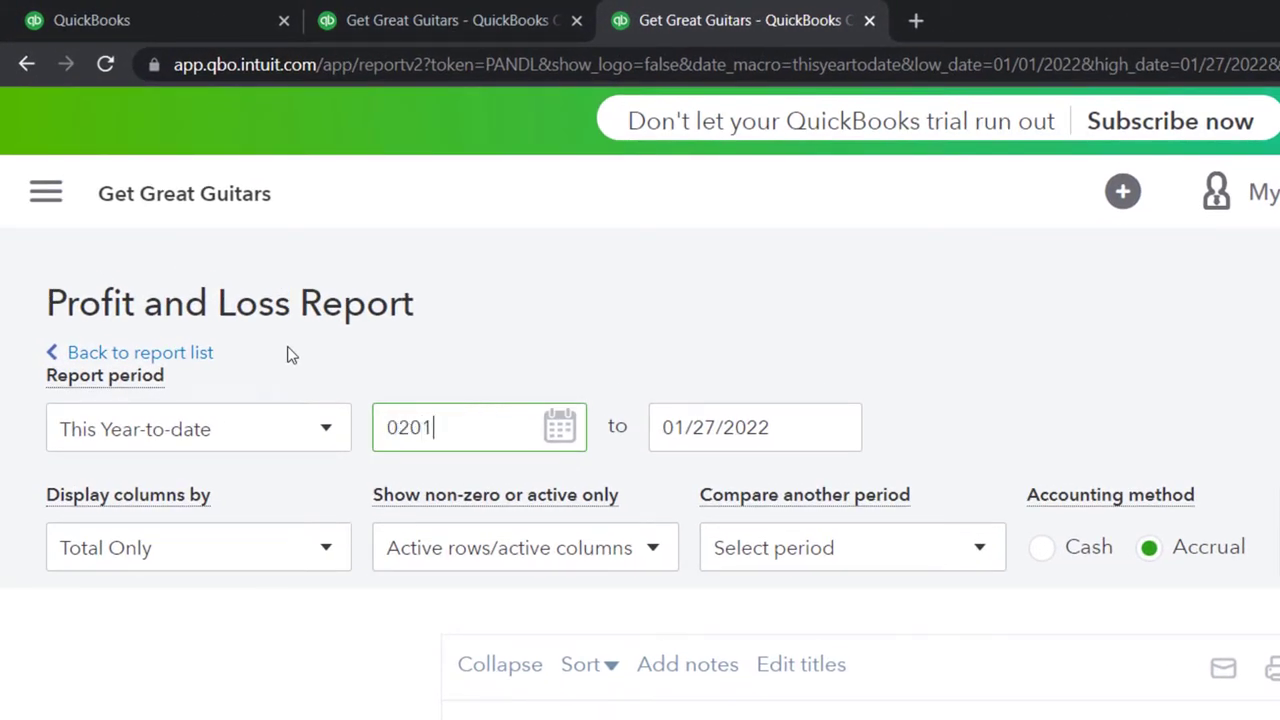
type("022")
key("Tab")
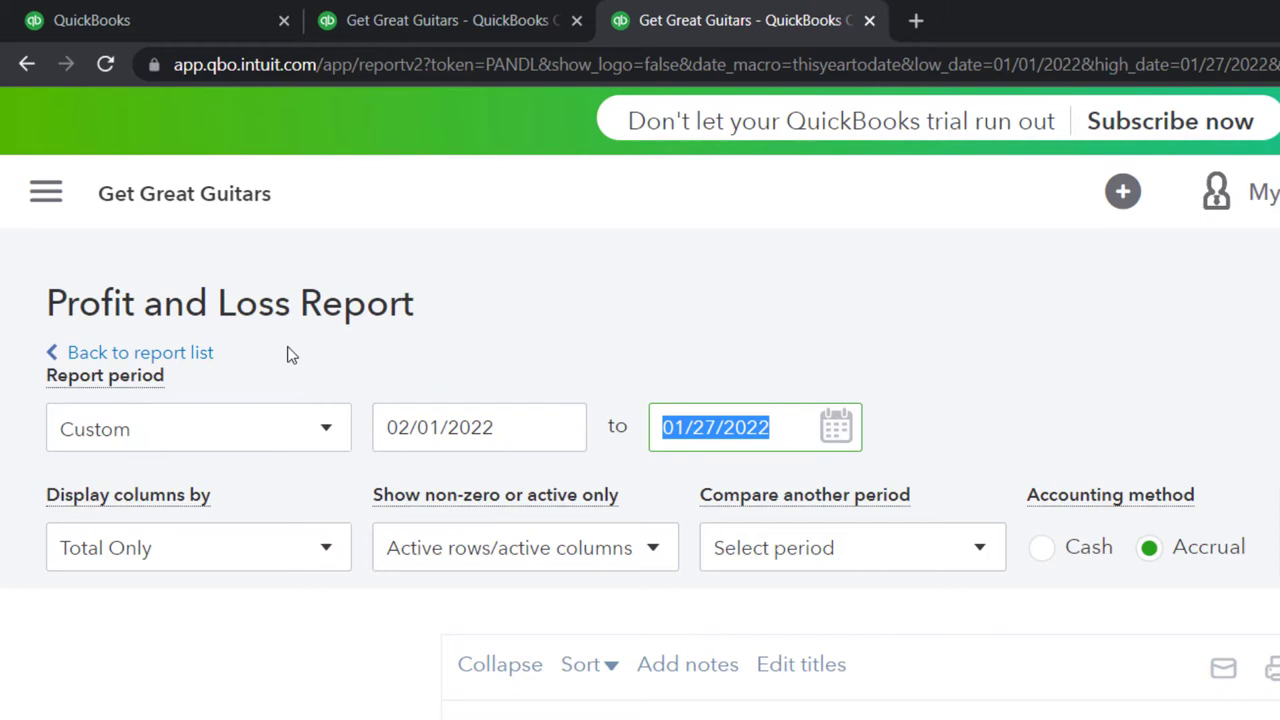
type("12312022")
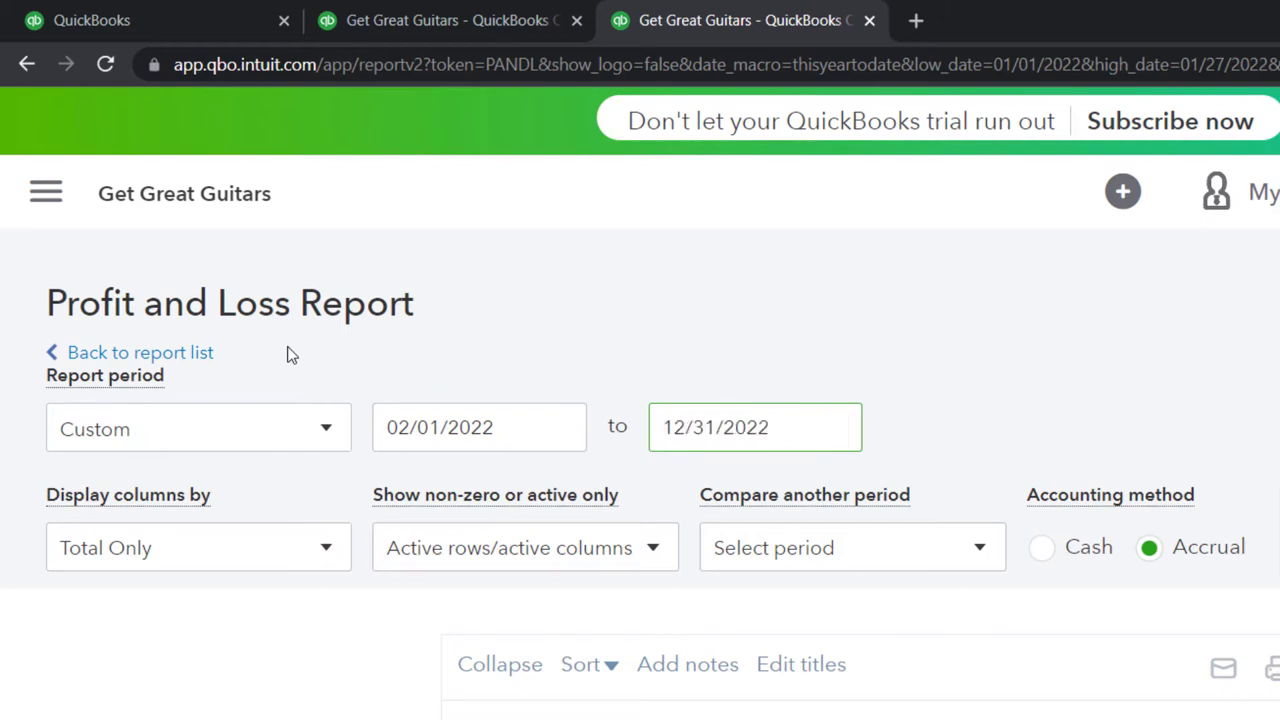
key("Tab")
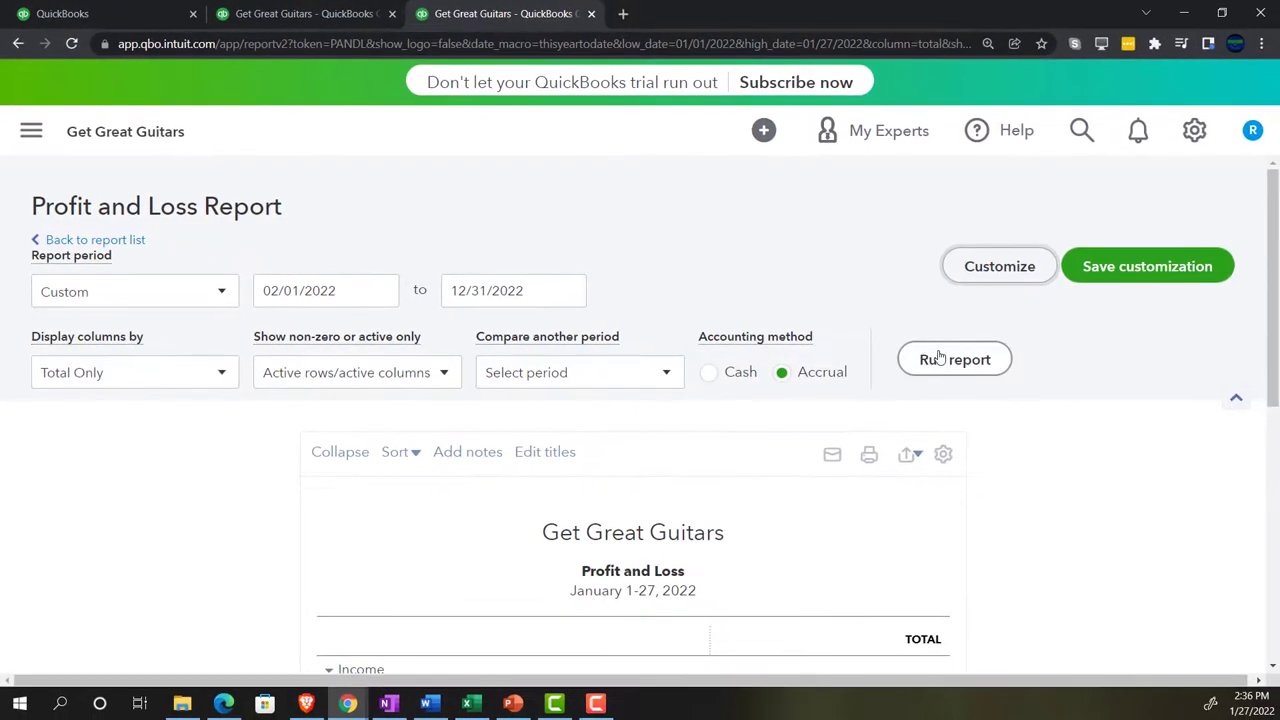
left_click(935, 358)
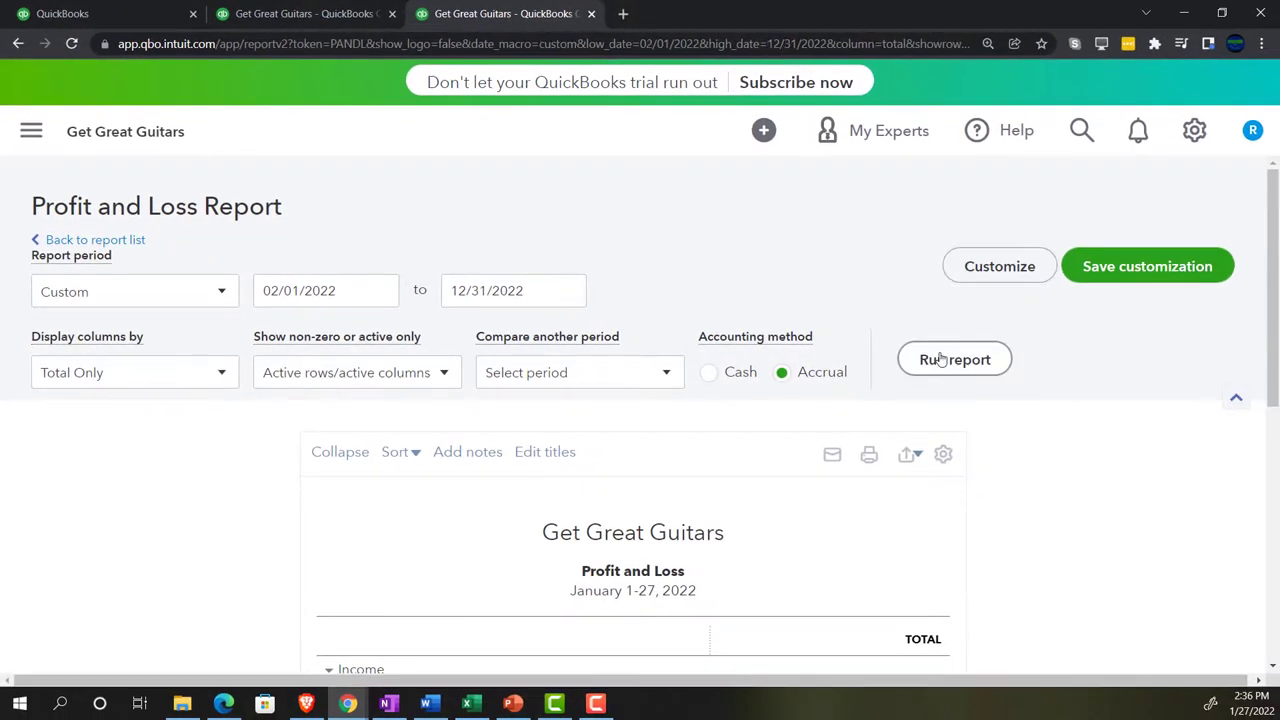
Step: Review the January–December 2022 Profit and Loss report from the income section down to net income
scroll(941, 358, "down", 3)
scroll(941, 358, "down", 1)
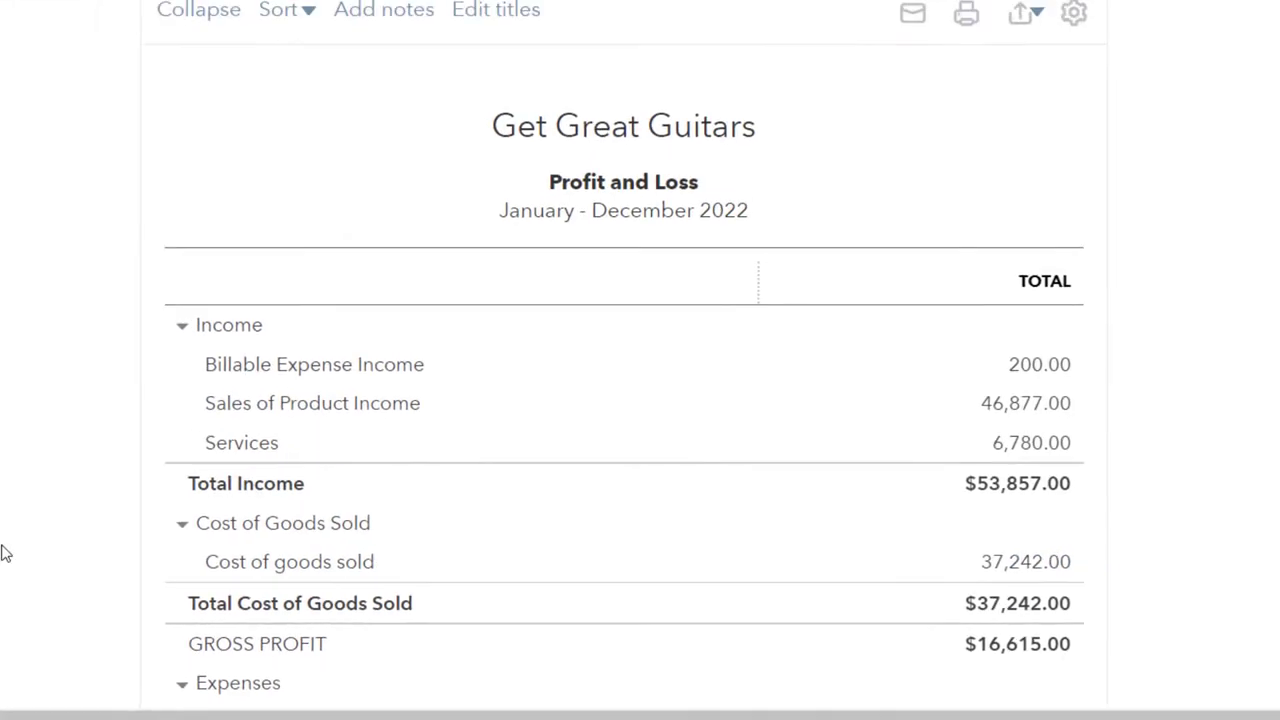
key("ctrl+plus")
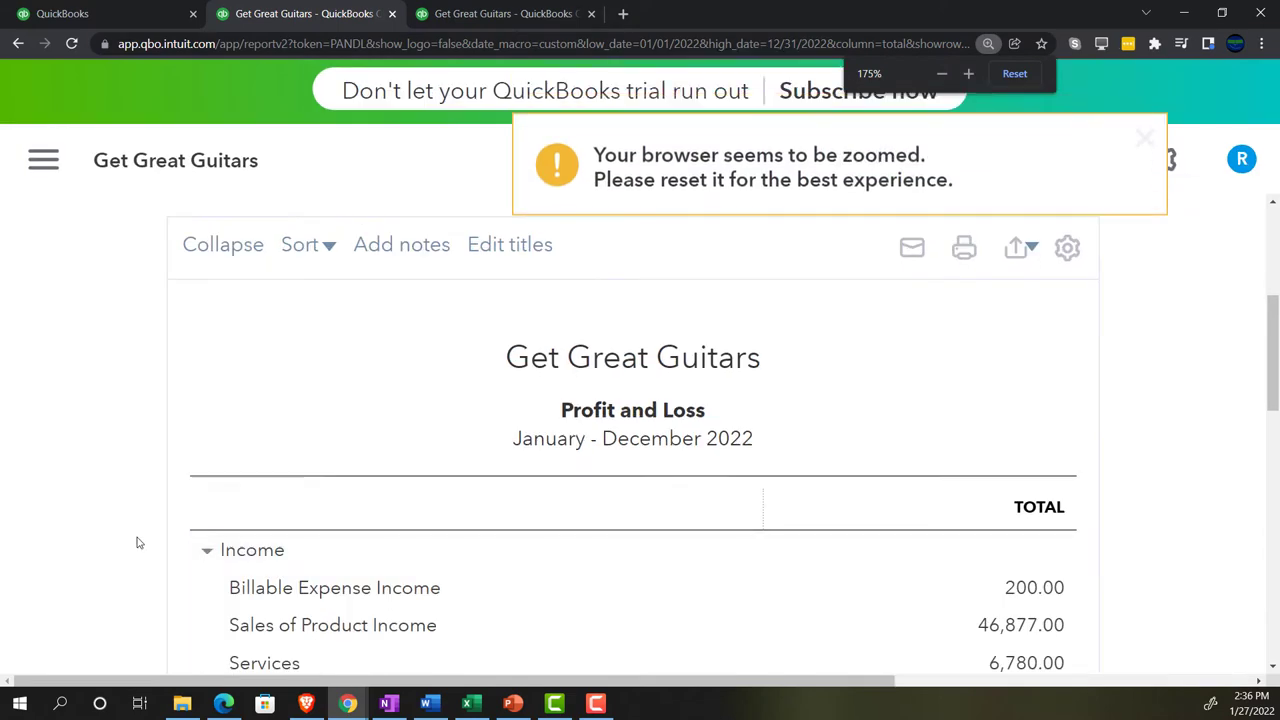
scroll(139, 543, "down", 2)
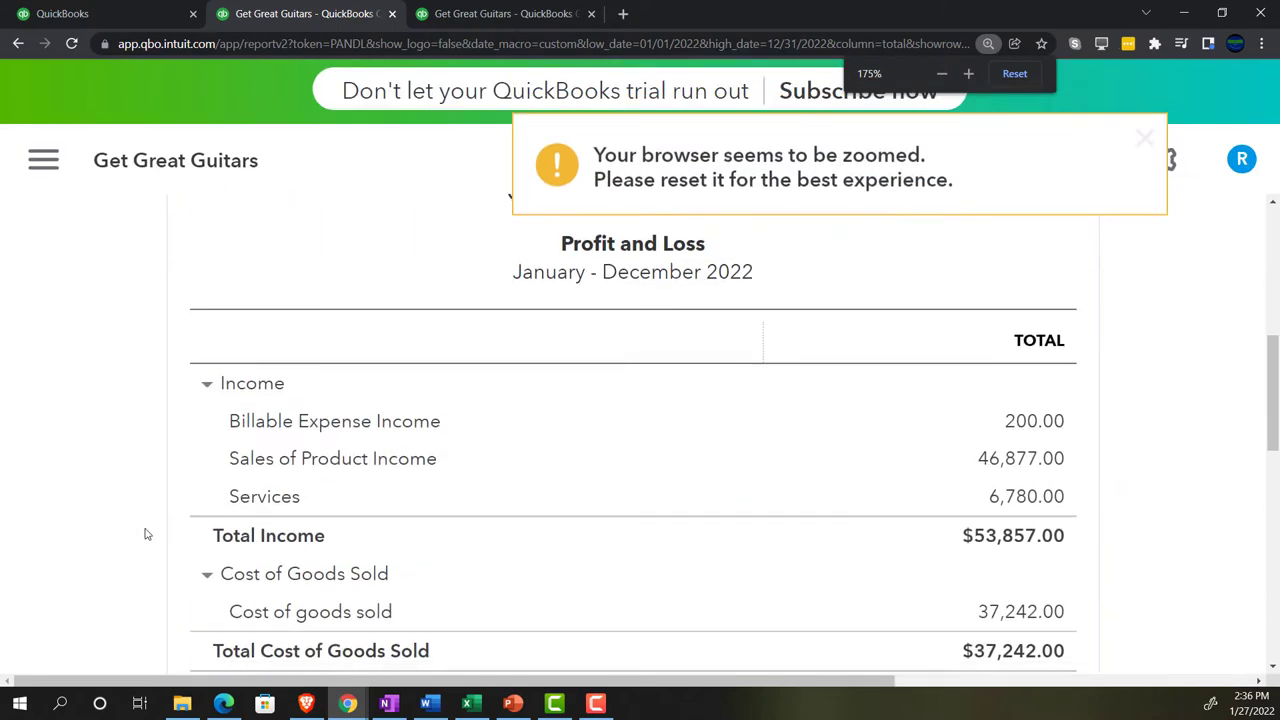
scroll(185, 457, "down", 3)
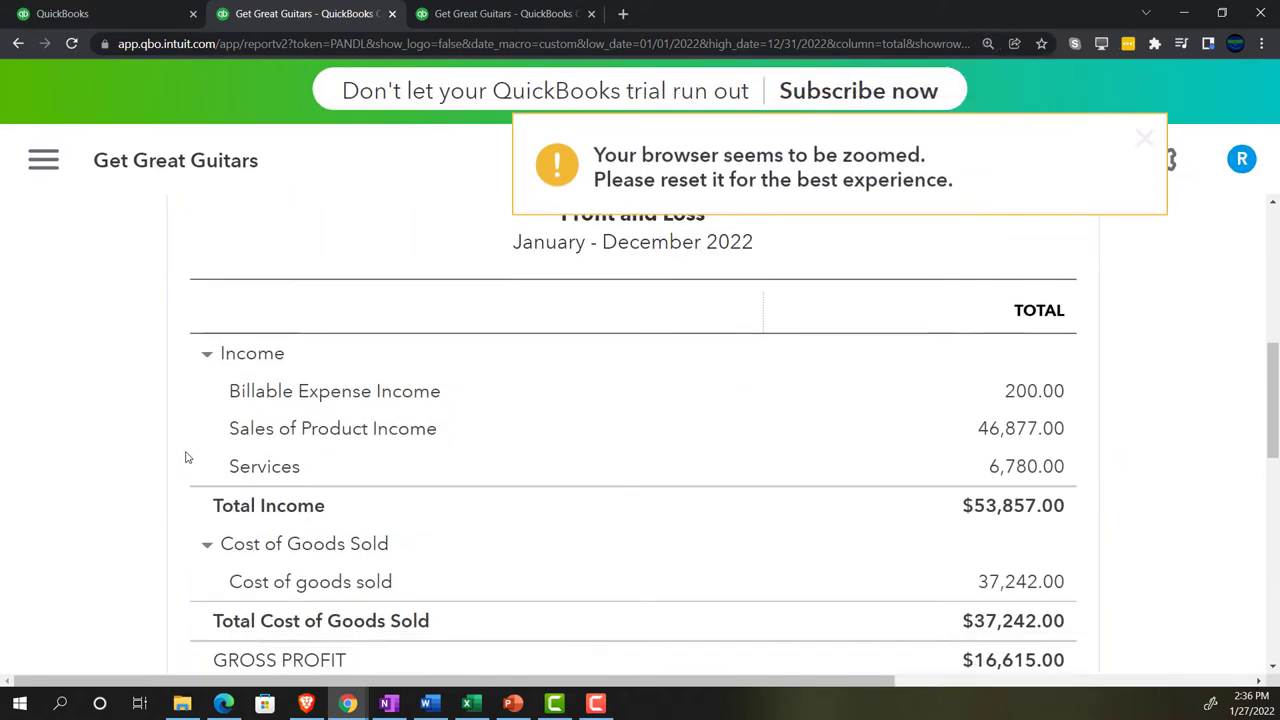
scroll(160, 434, "down", 1)
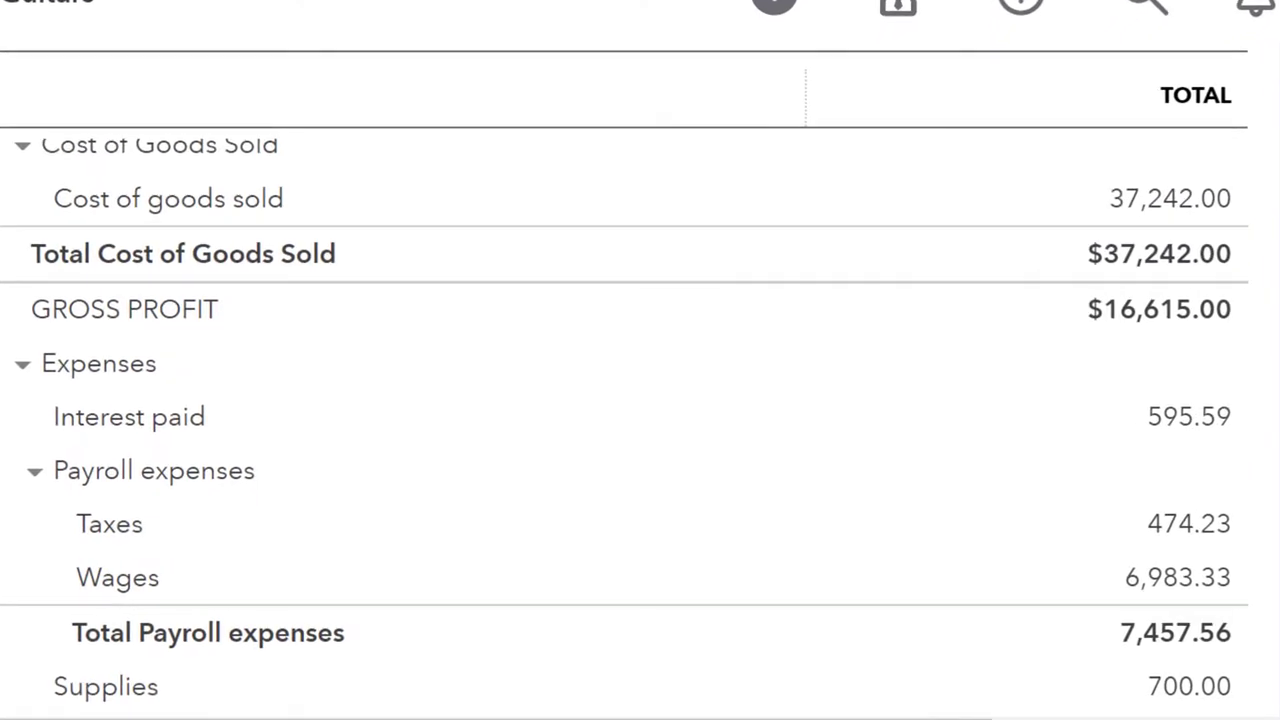
scroll(624, 420, "down", 6)
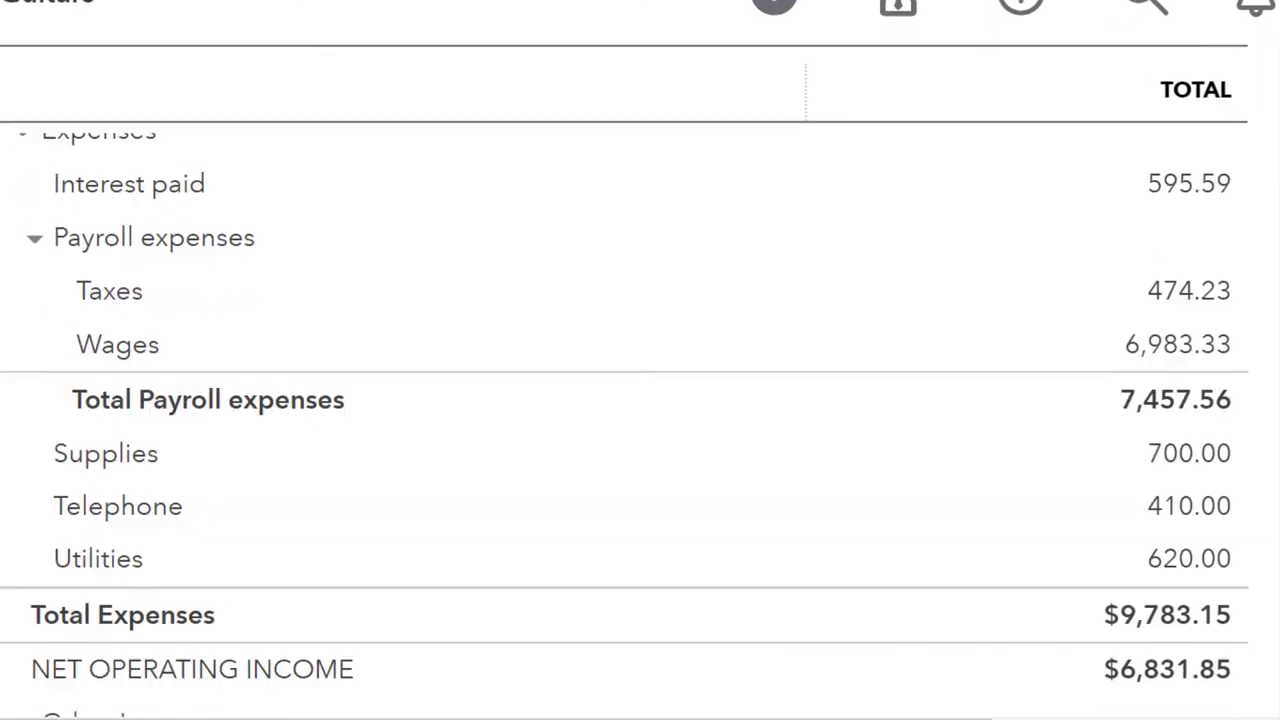
scroll(624, 420, "down", 1)
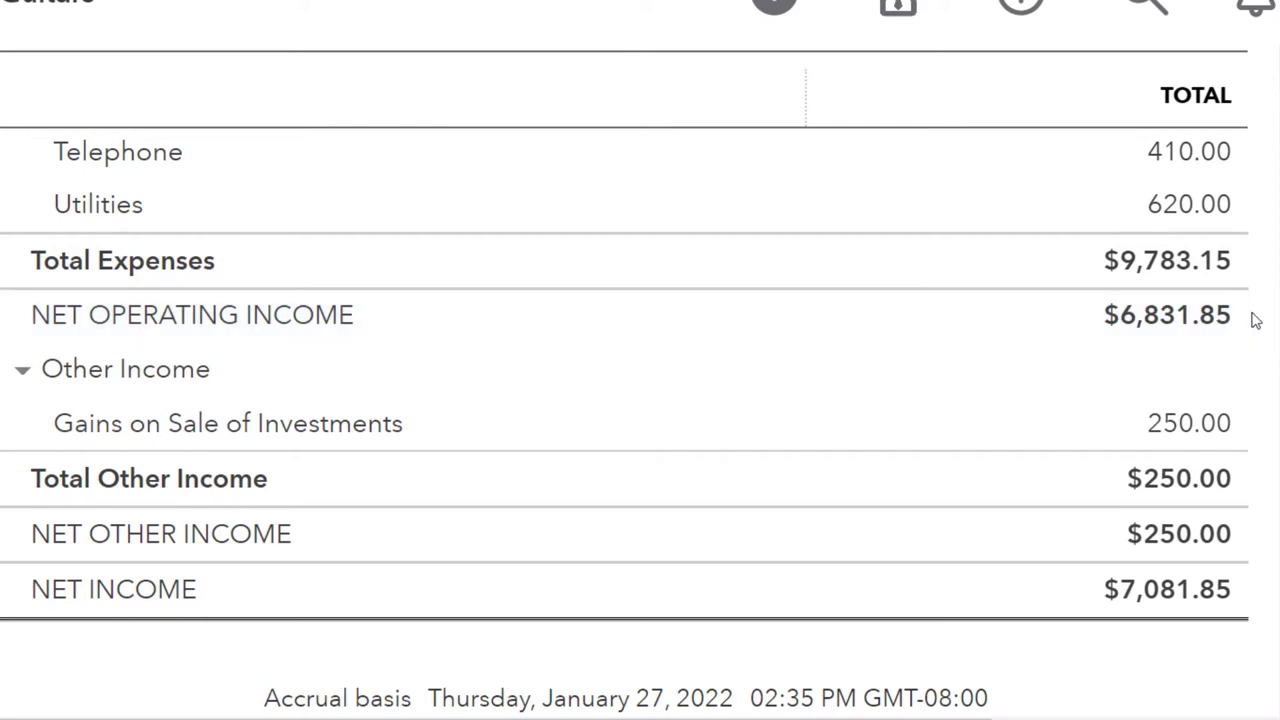
Step: Examine the interest, payroll and other expense lines against the other income section of the full-year Profit and Loss report
scroll(1258, 360, "up", 5)
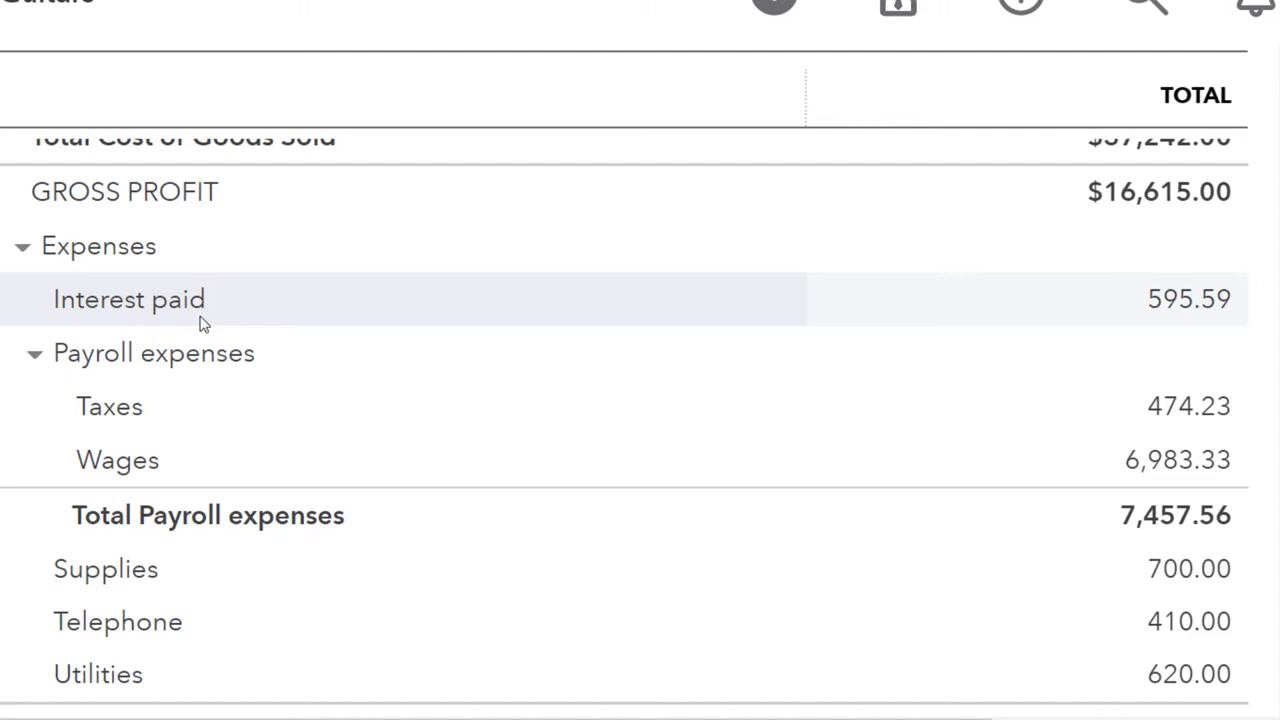
scroll(200, 323, "down", 2)
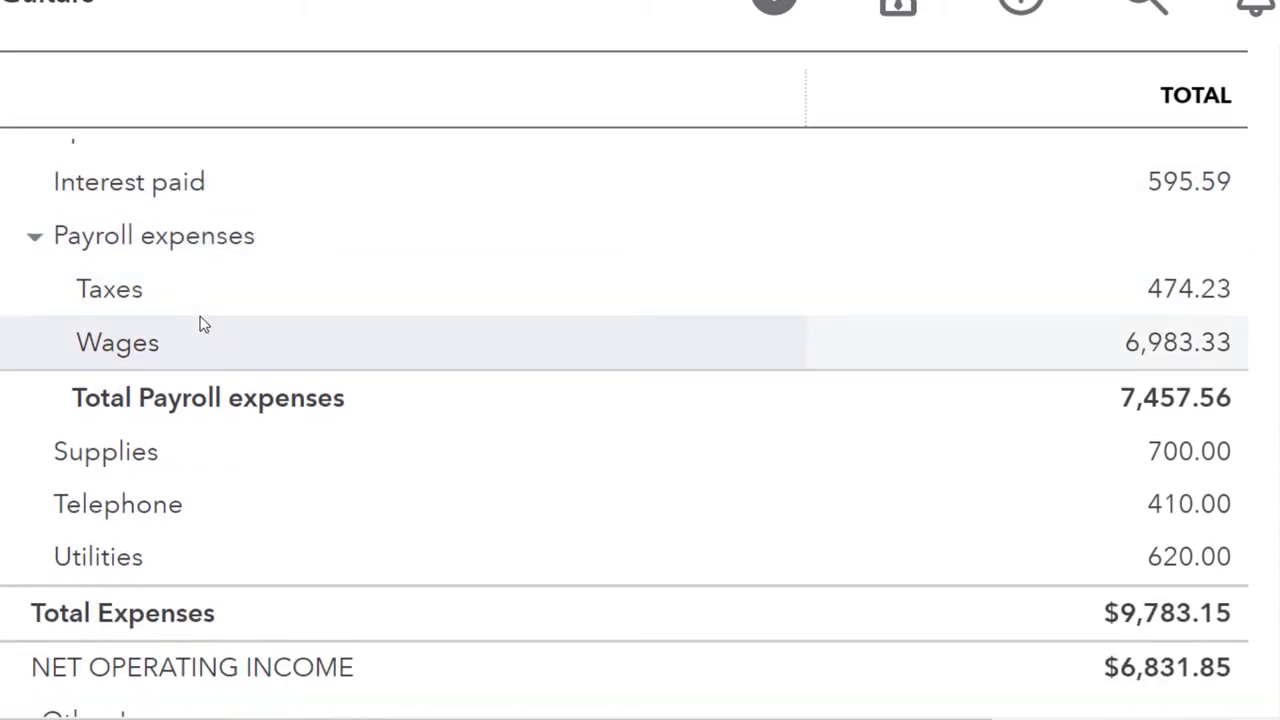
scroll(200, 323, "down", 2)
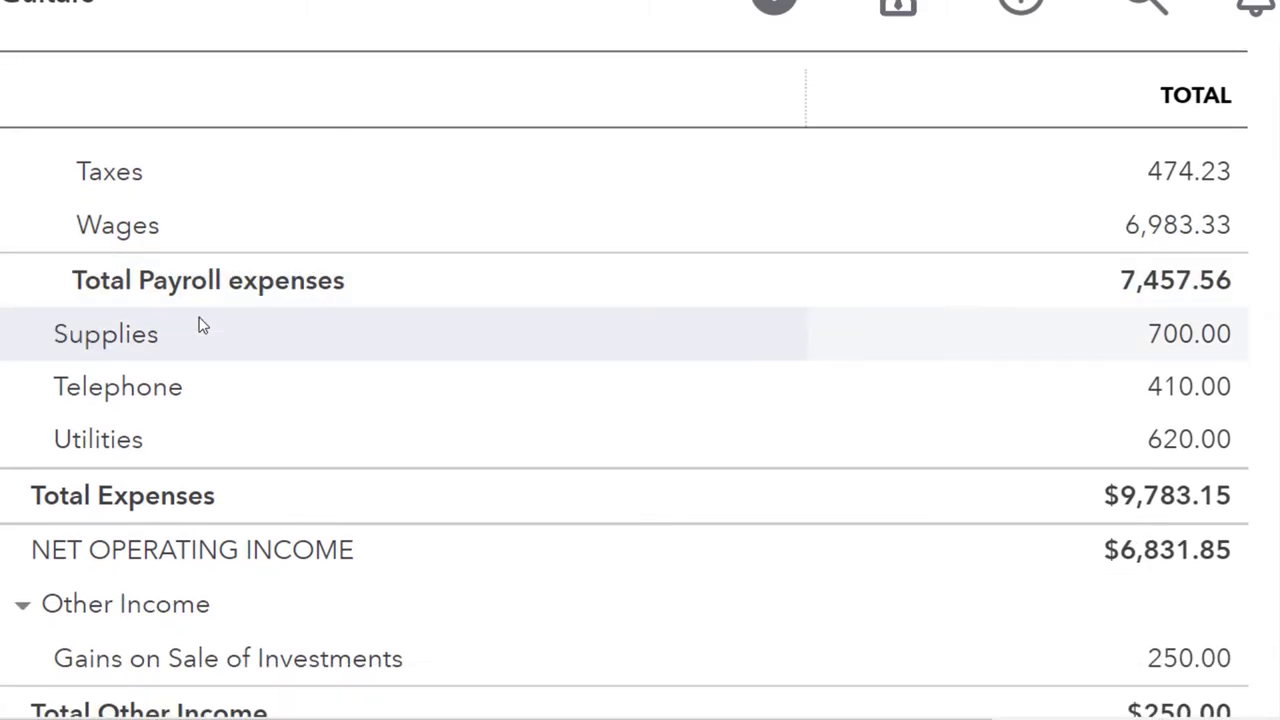
scroll(200, 326, "down", 4)
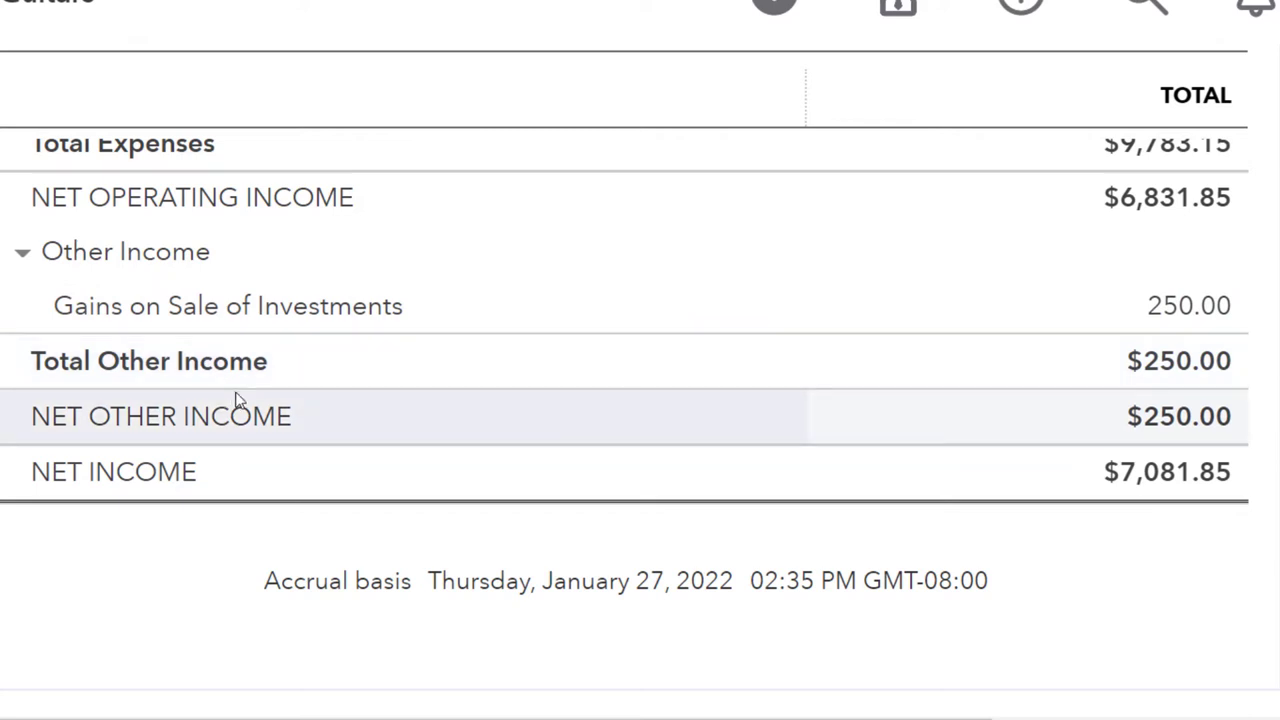
scroll(237, 400, "up", 7)
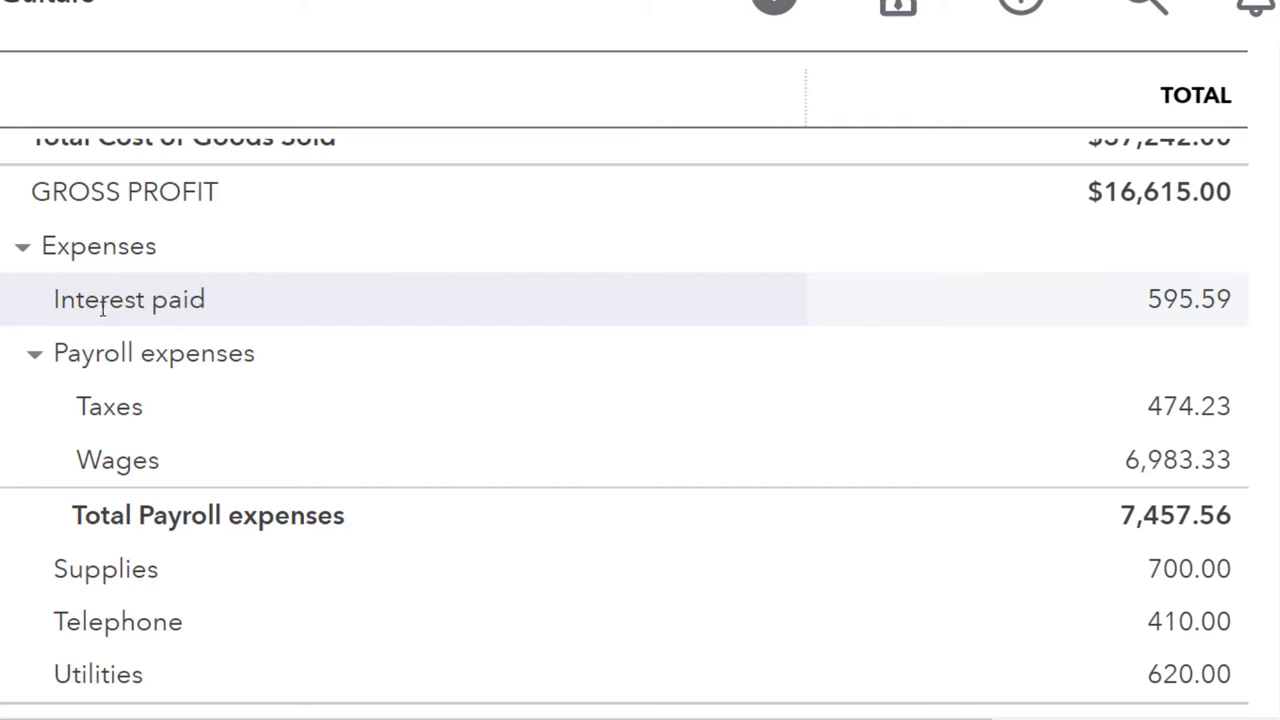
scroll(54, 316, "down", 5)
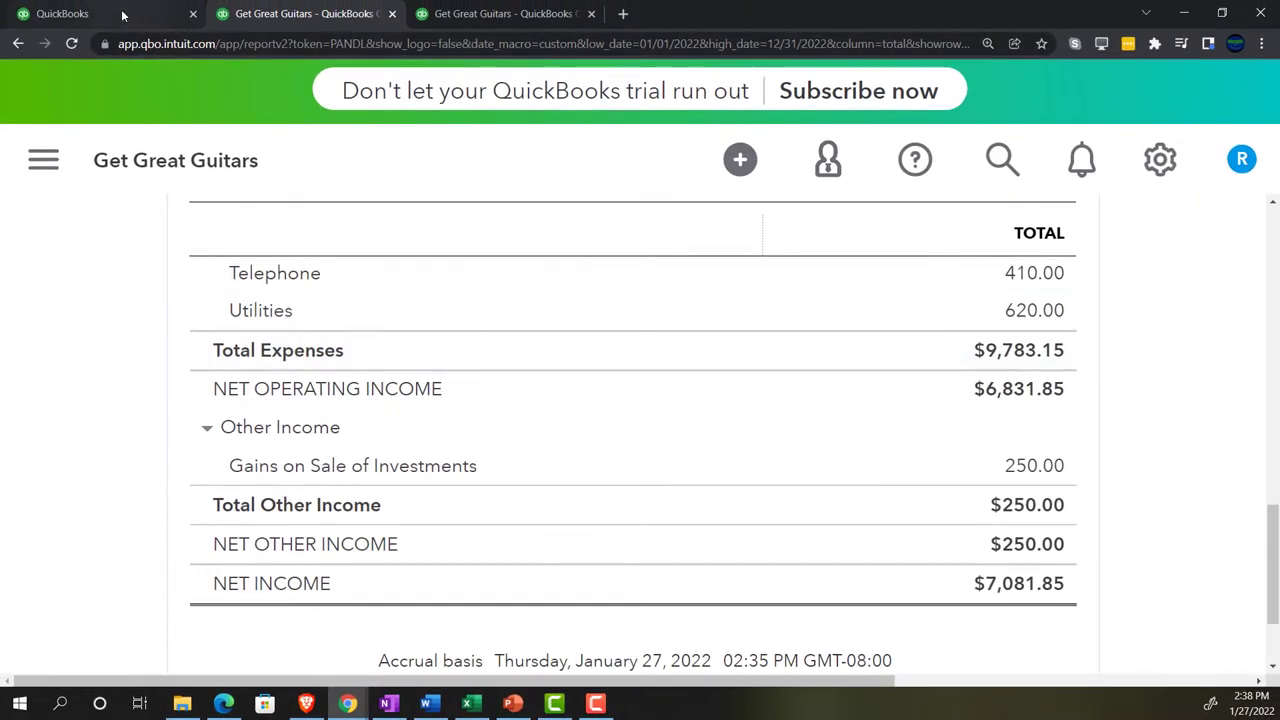
Step: Open the Chart of Accounts from the Bookkeeping section in the first browser tab and collapse the navigation sidebar
left_click(123, 14)
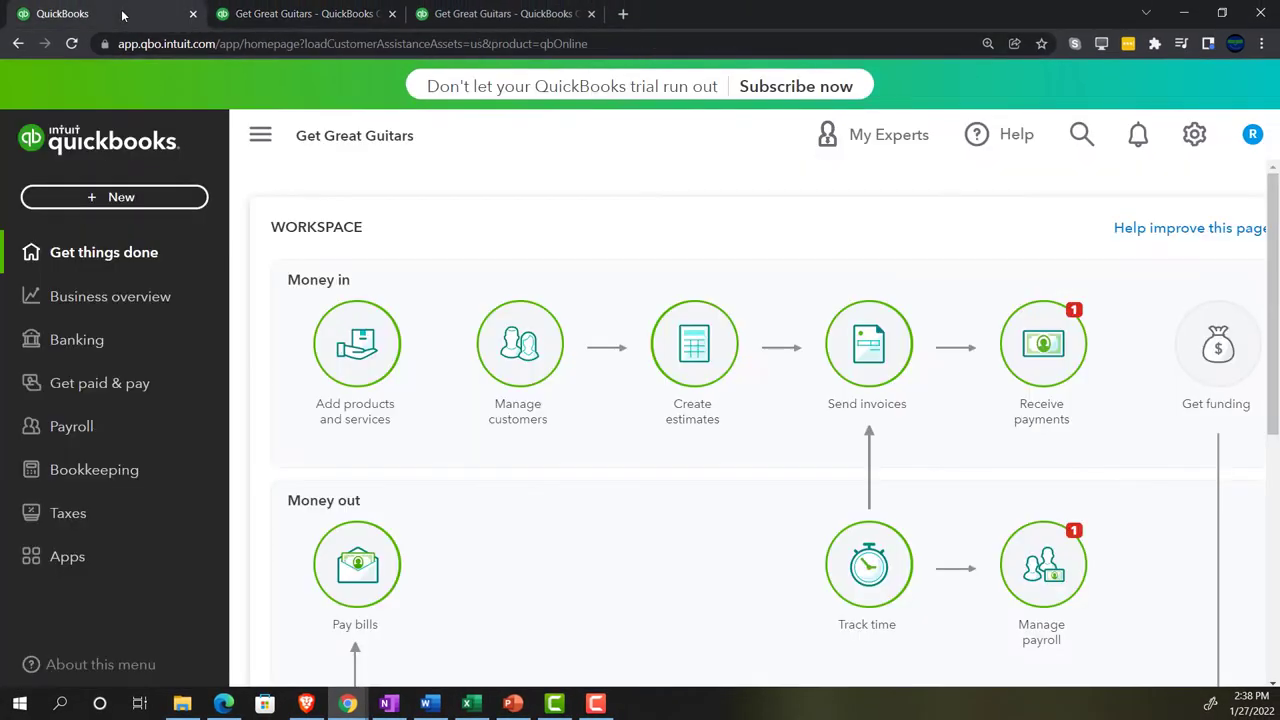
key("ctrl+minus")
key("ctrl+minus")
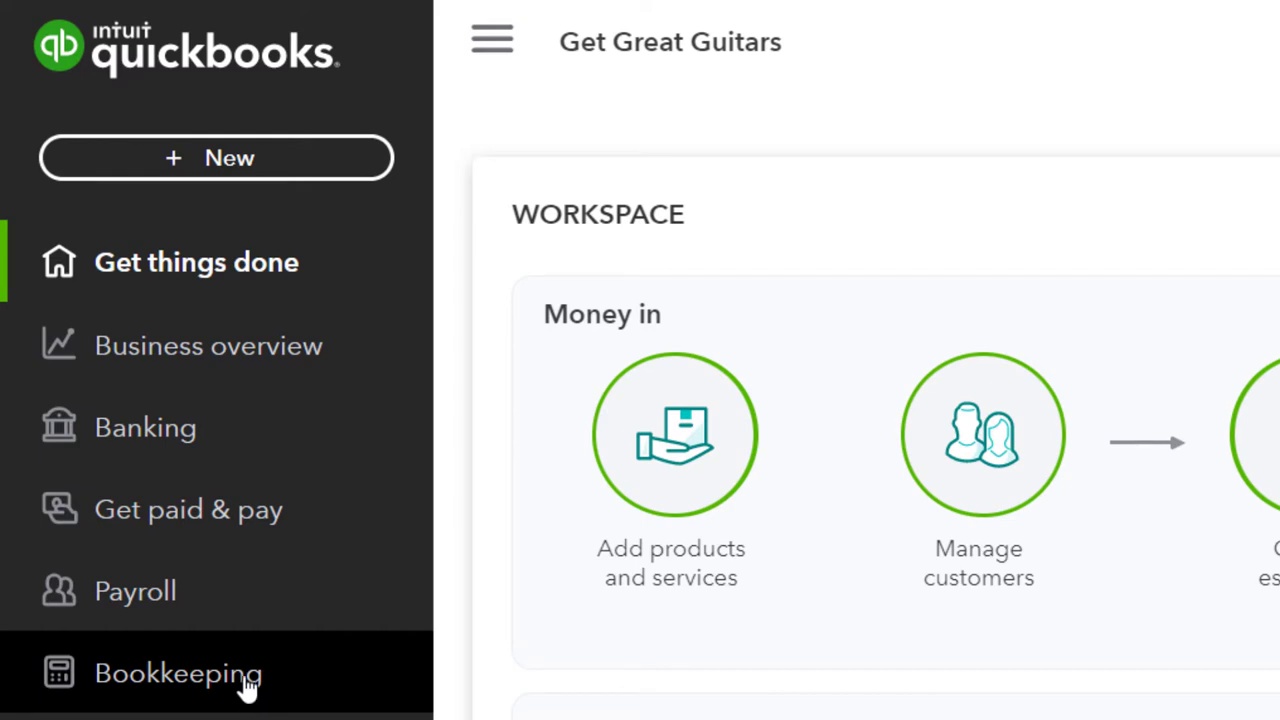
left_click(248, 688)
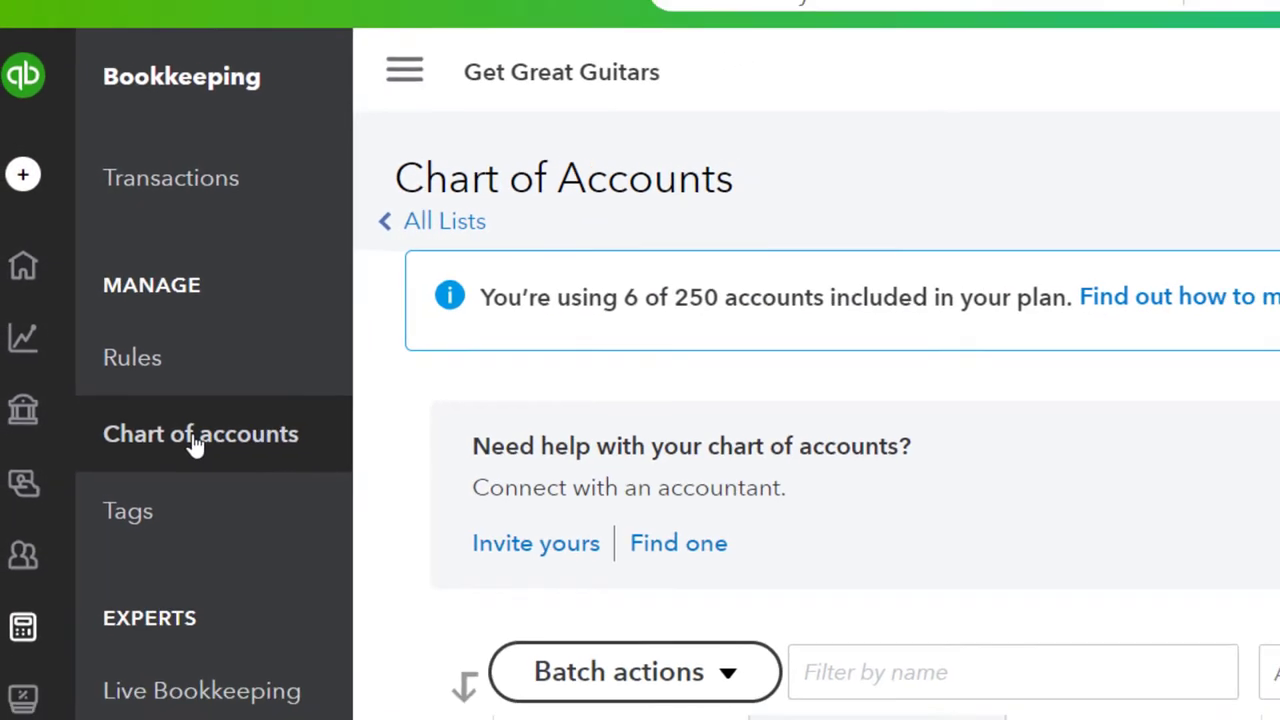
left_click(195, 442)
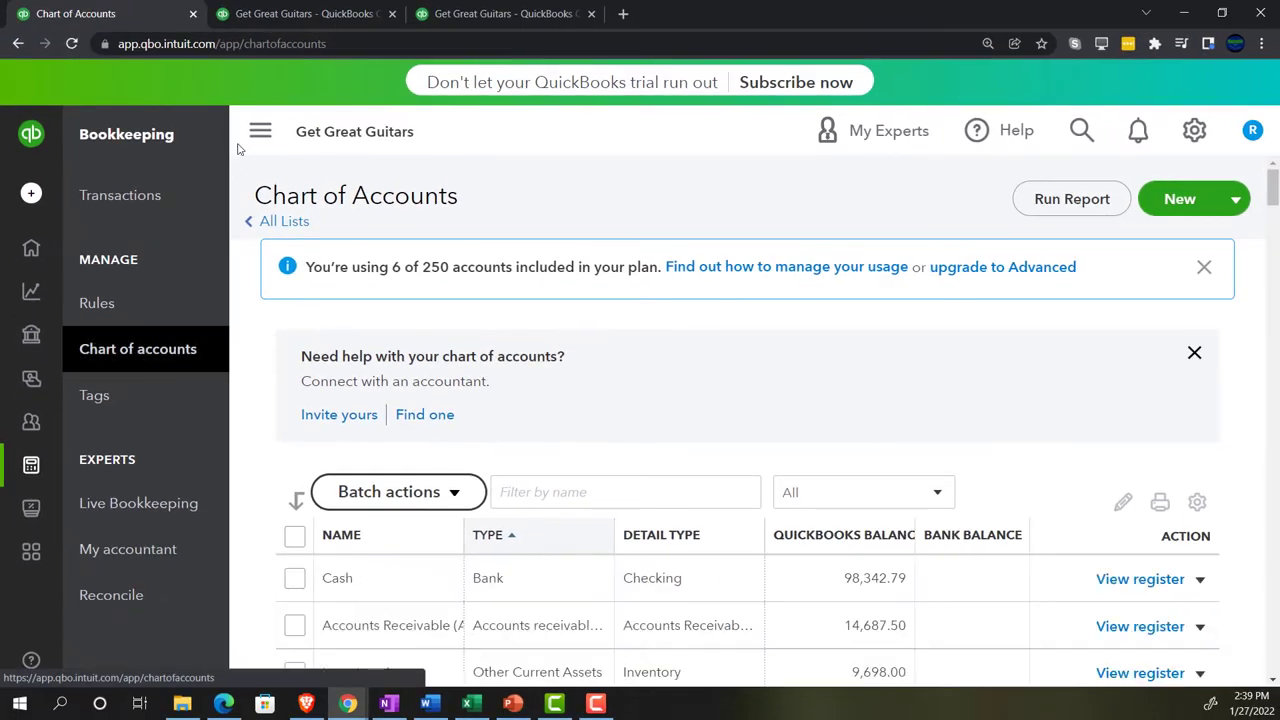
left_click(259, 132)
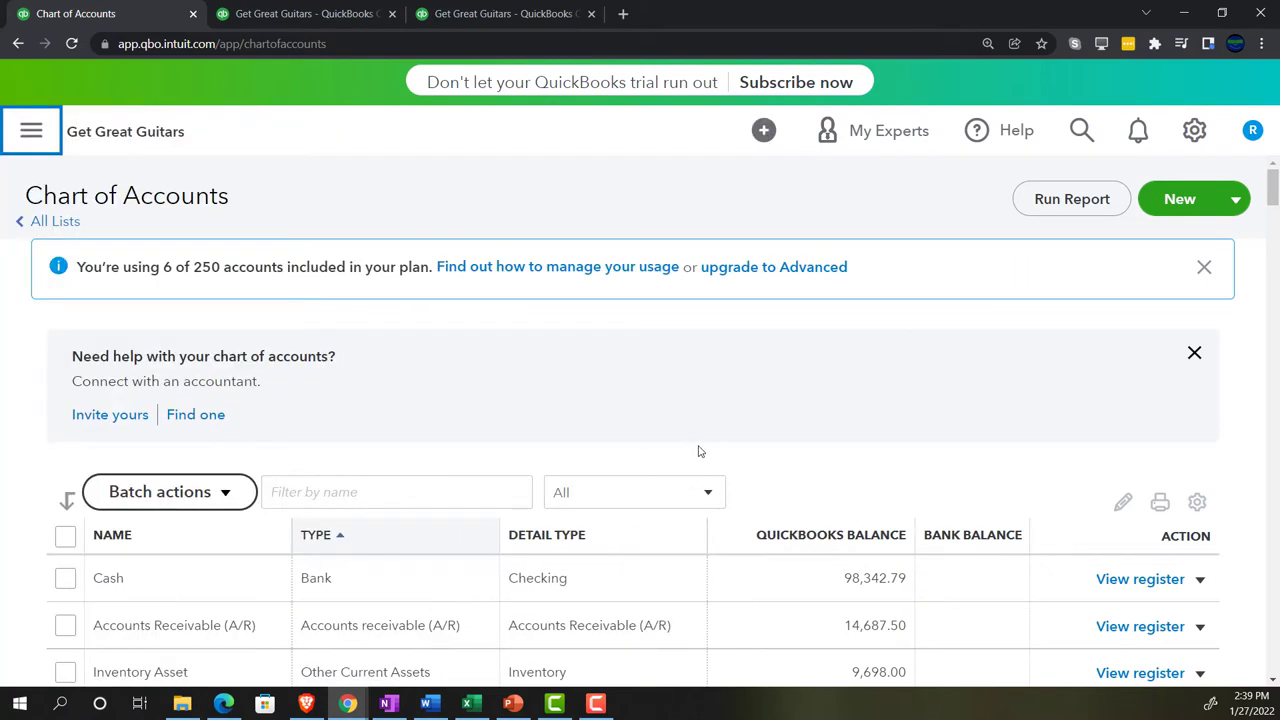
Step: Find the Interest paid expense account, open its category details for editing, and close them without changing anything
scroll(700, 451, "down", 15)
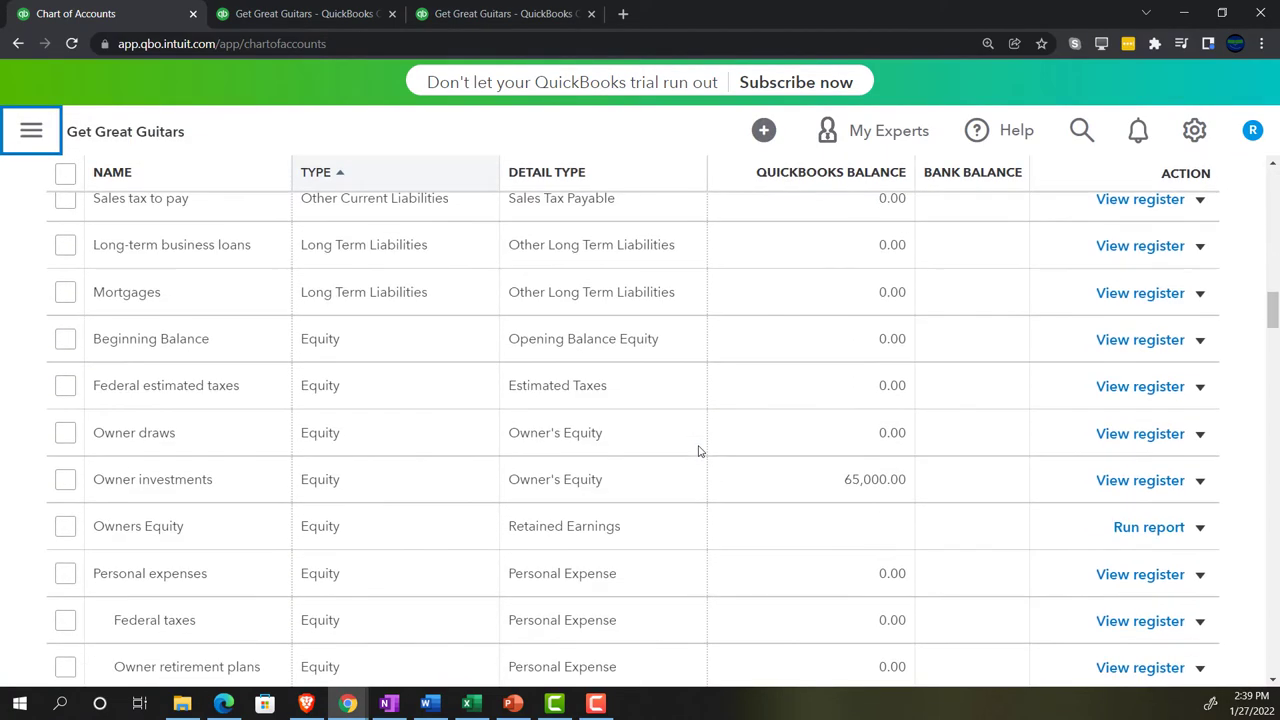
scroll(699, 451, "down", 13)
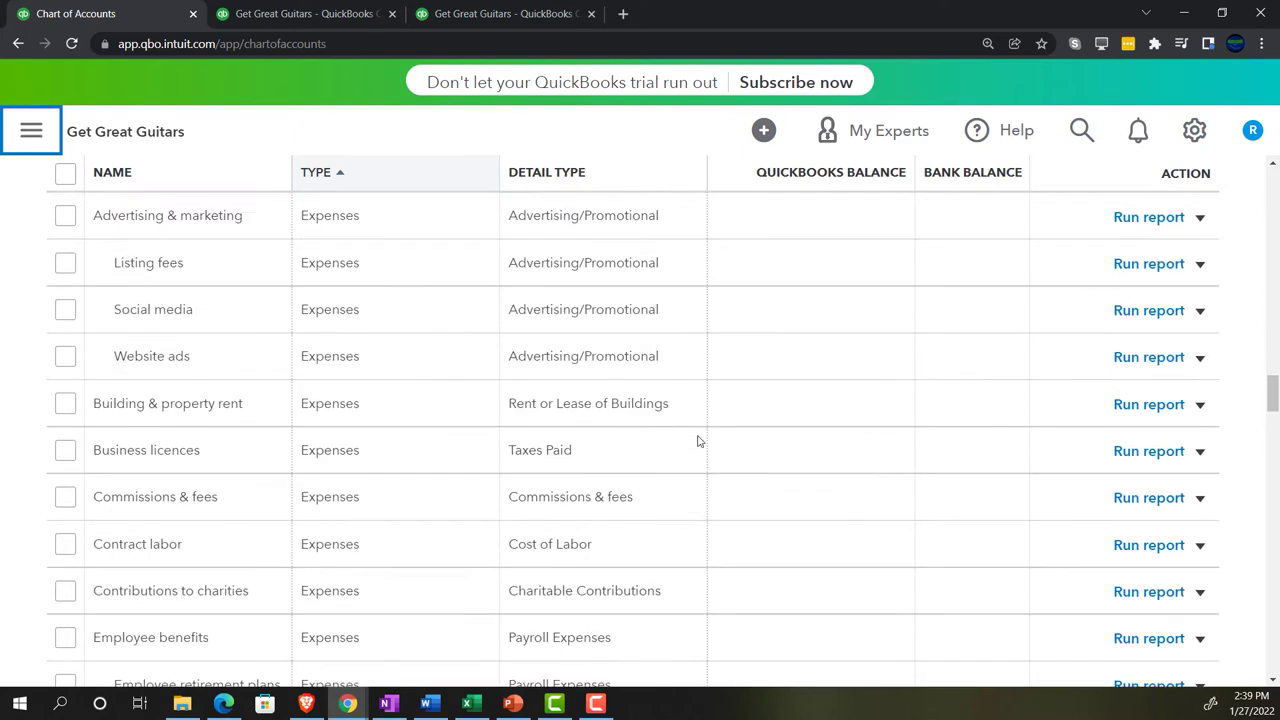
scroll(699, 441, "down", 7)
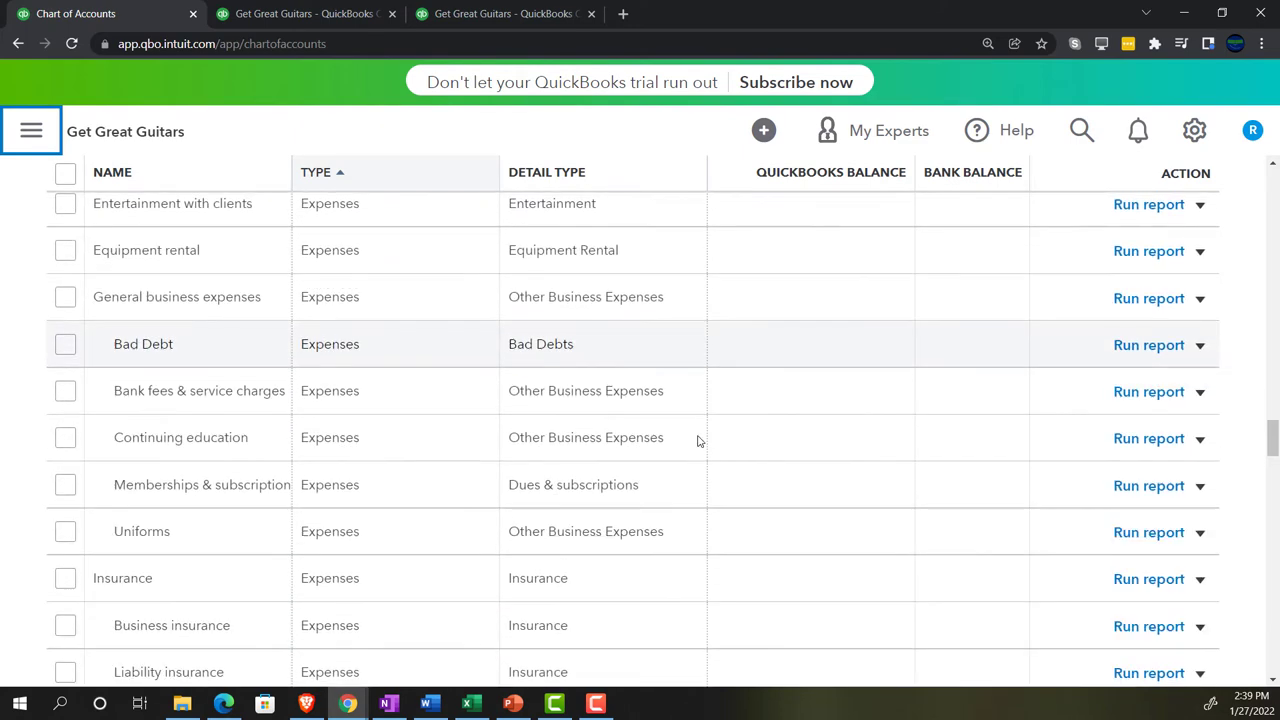
scroll(699, 441, "down", 2)
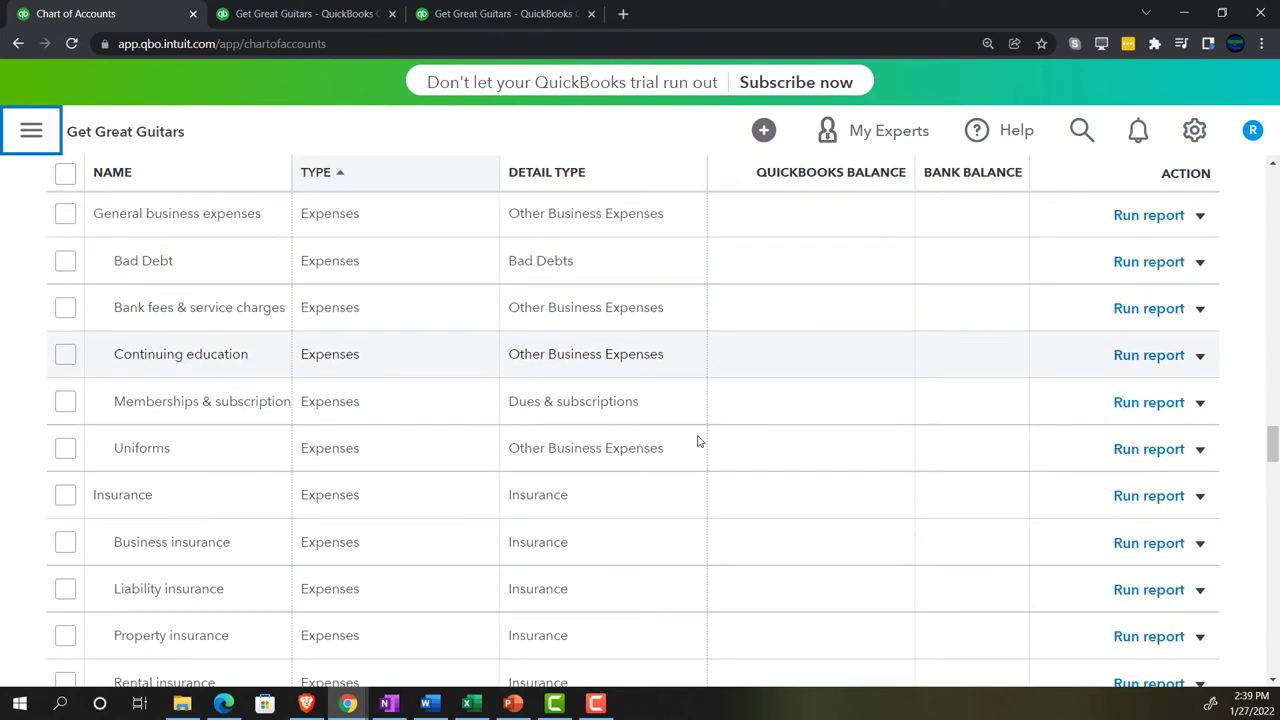
scroll(699, 441, "up", 2)
scroll(699, 441, "down", 3)
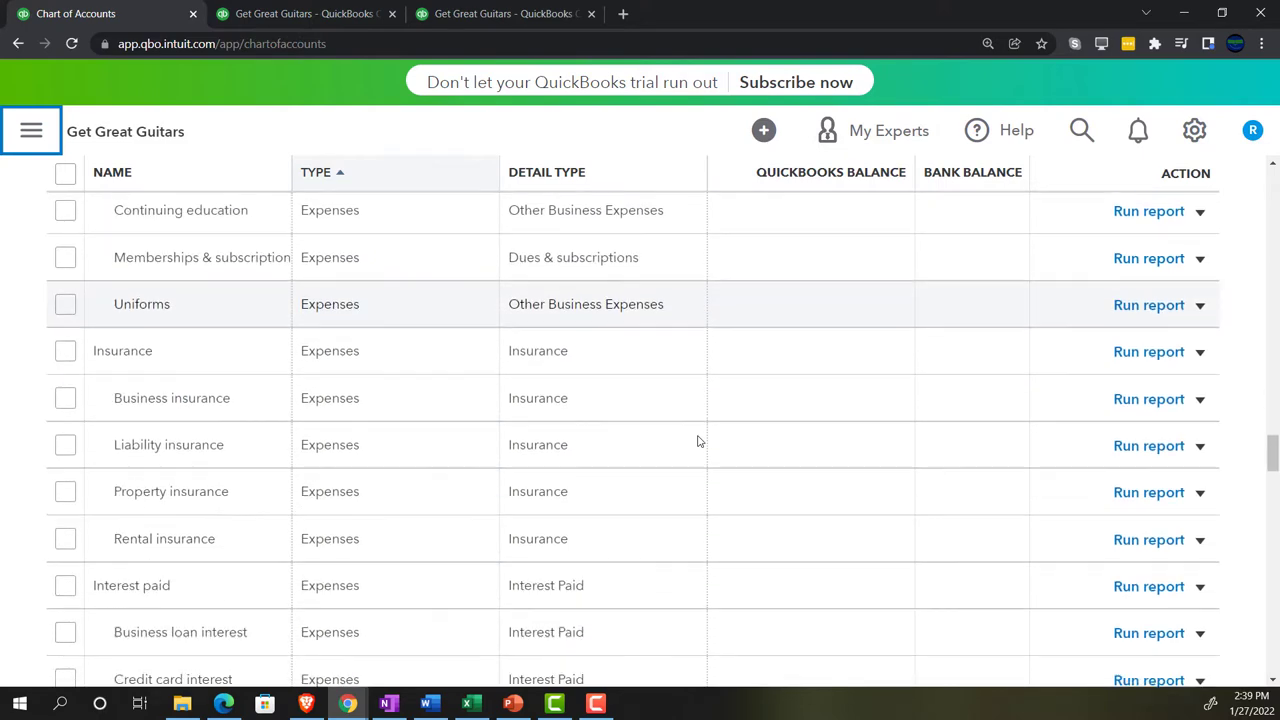
scroll(699, 441, "down", 2)
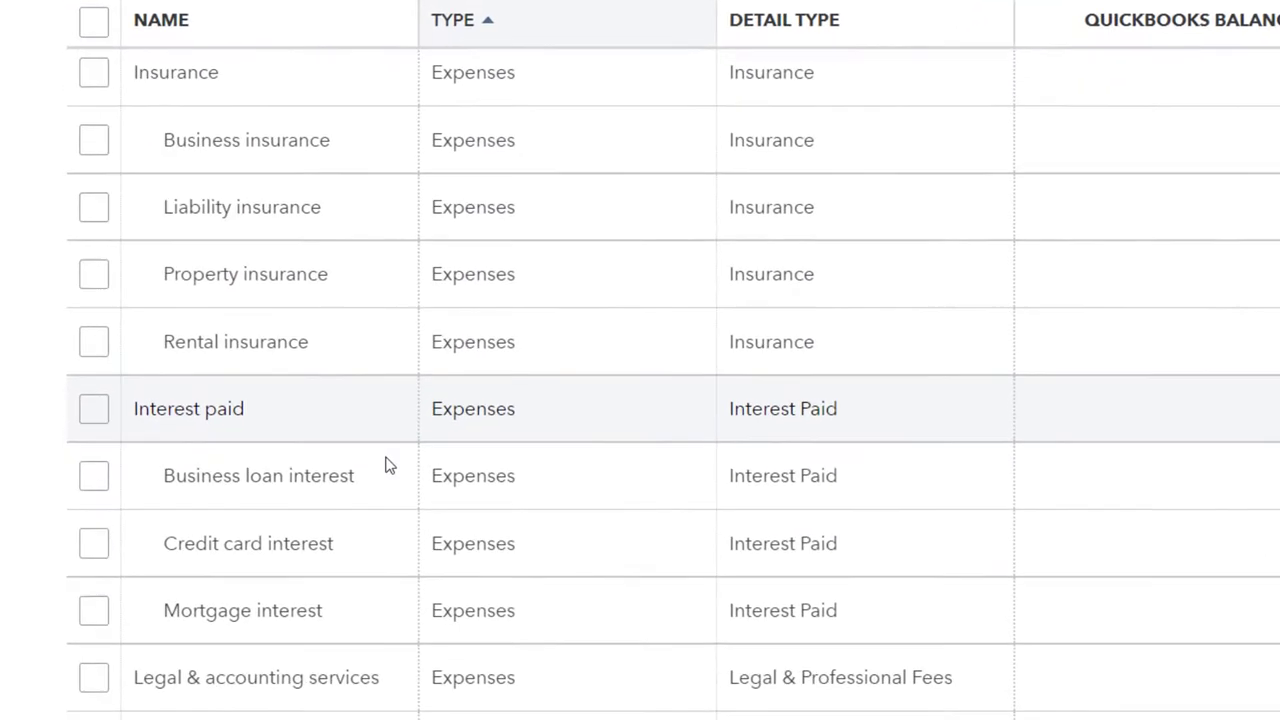
scroll(390, 465, "down", 1)
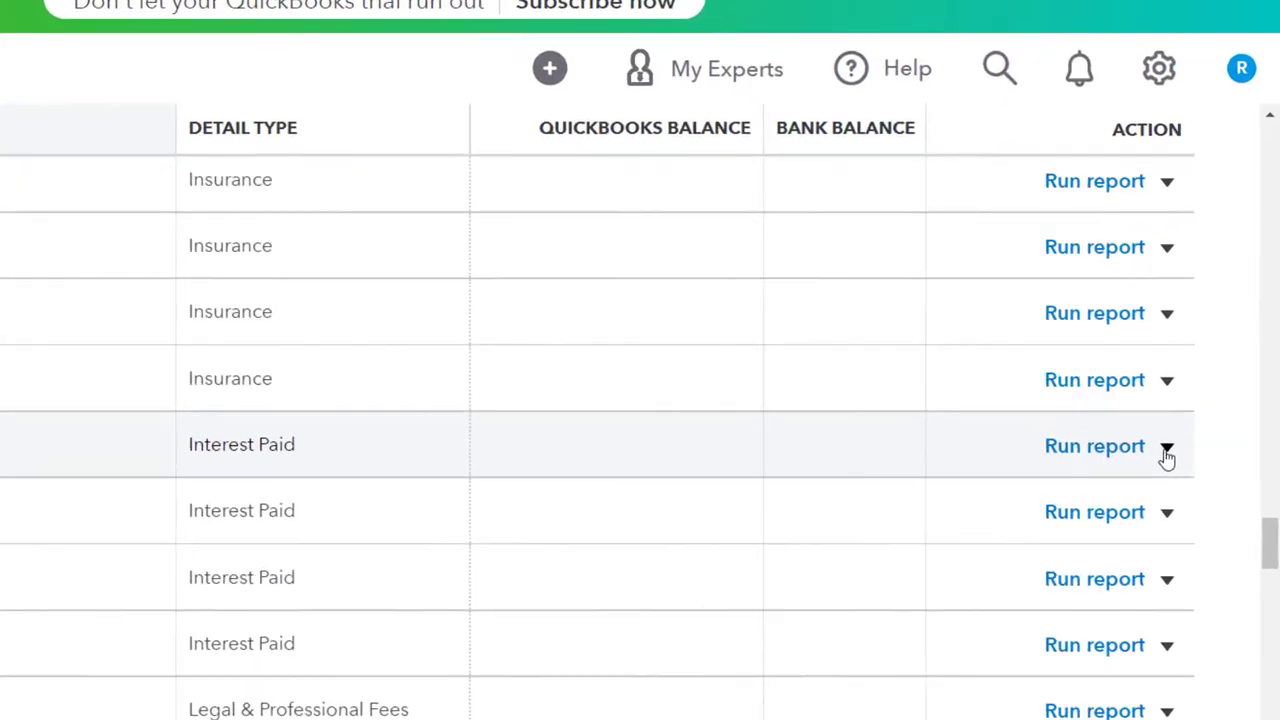
left_click(1197, 400)
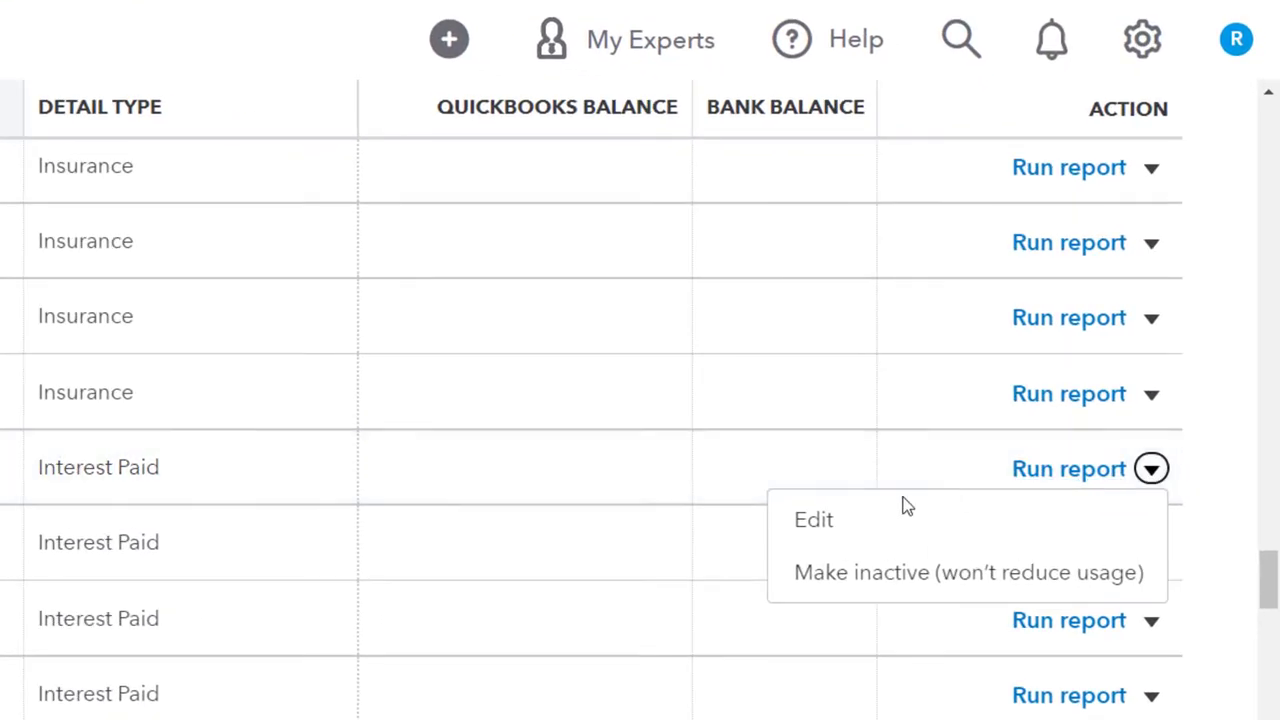
left_click(814, 519)
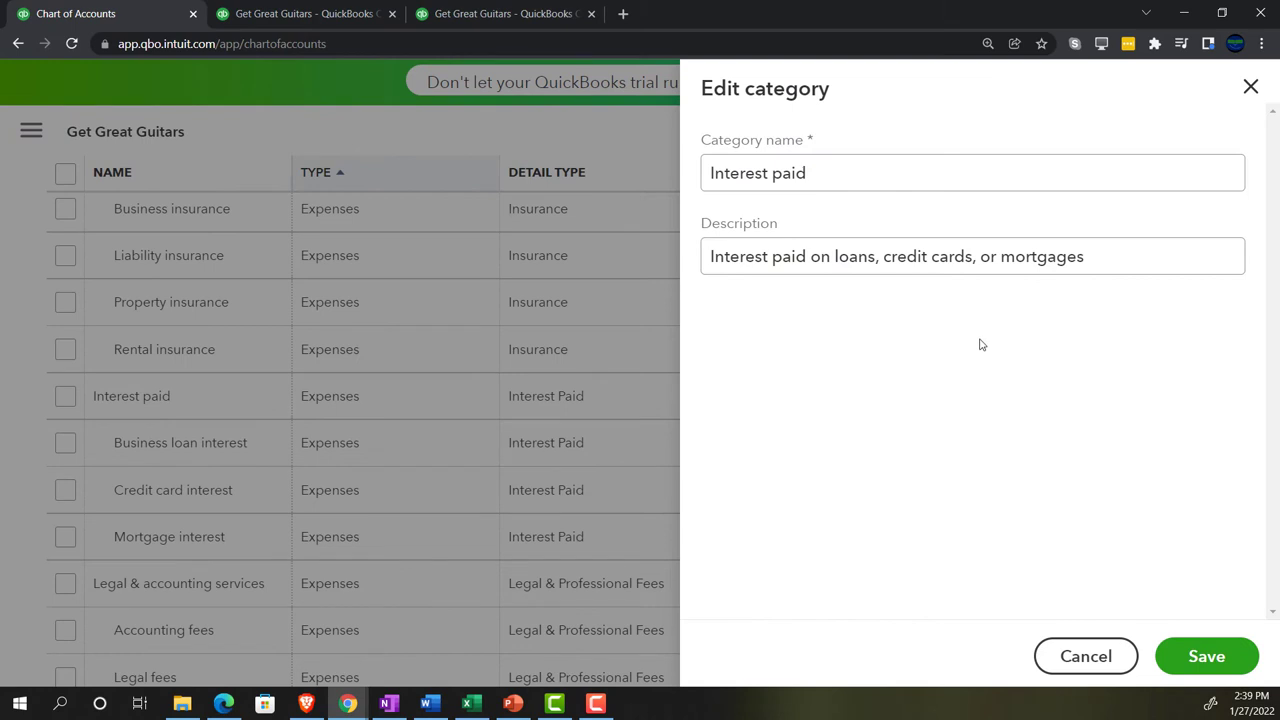
left_click(1250, 87)
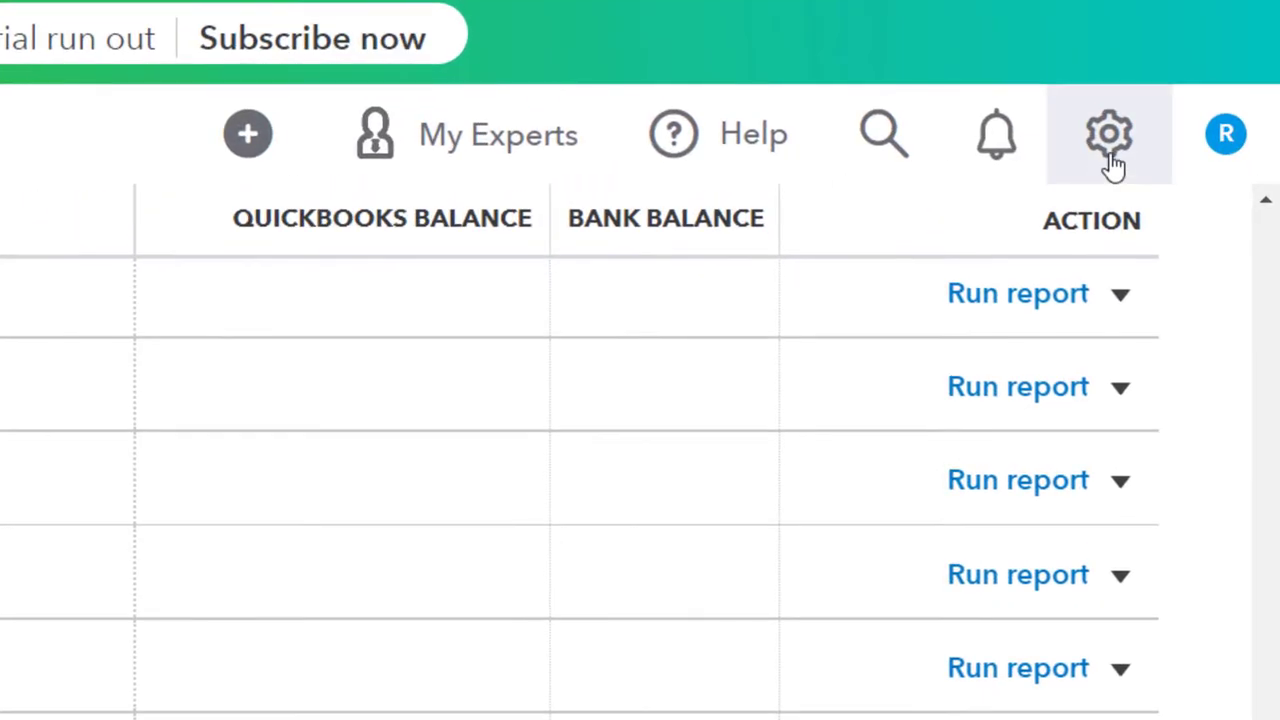
Step: Switch the company from Business view to Accountant view and collapse the navigation sidebar
left_click(1124, 133)
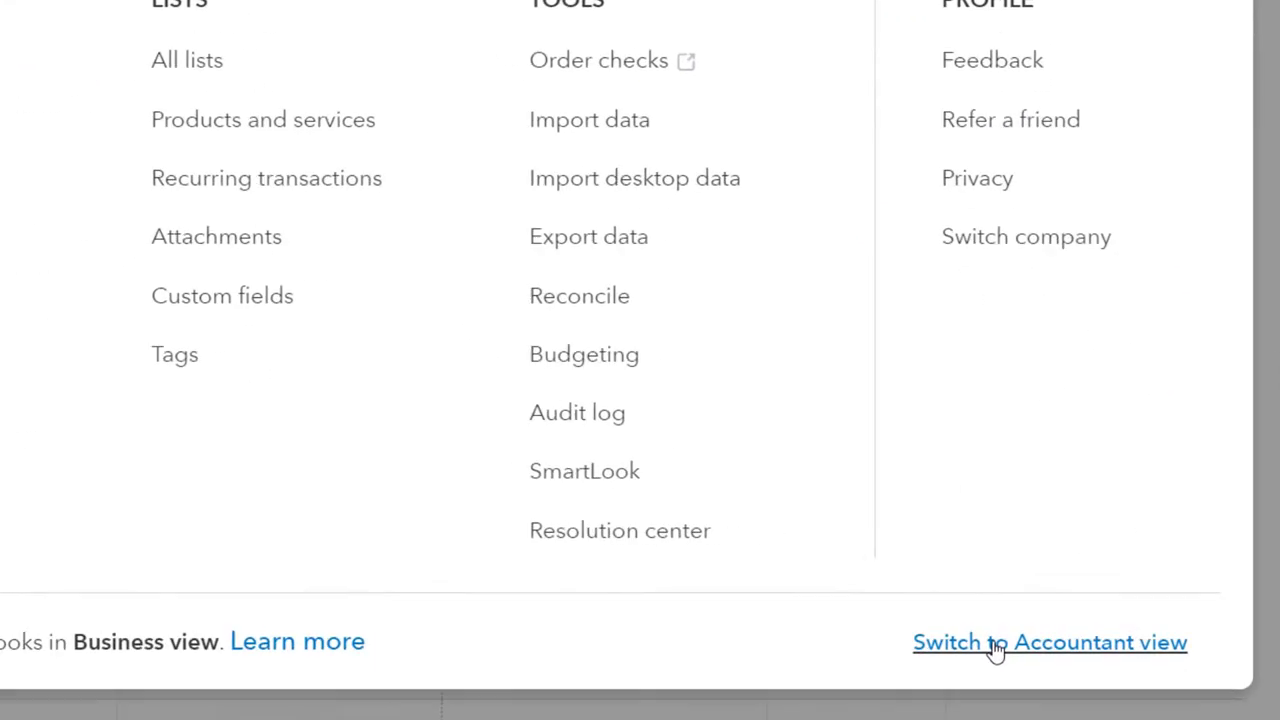
left_click(1060, 620)
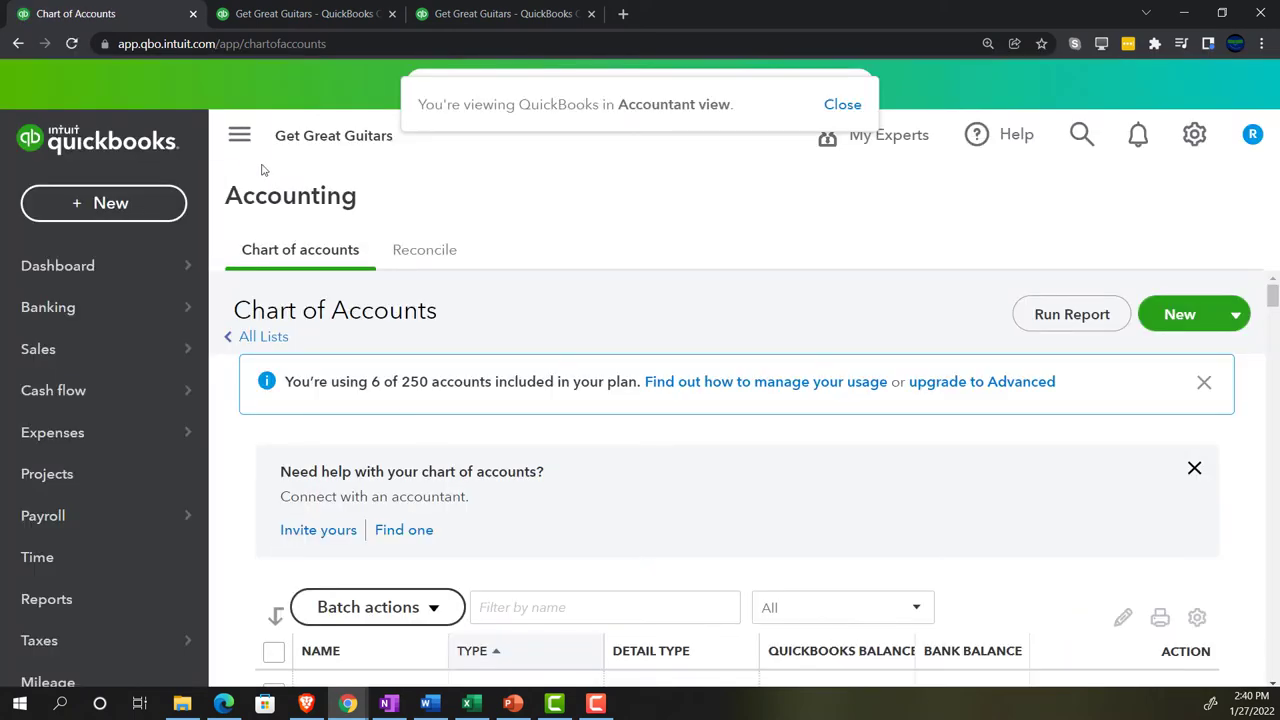
left_click(239, 135)
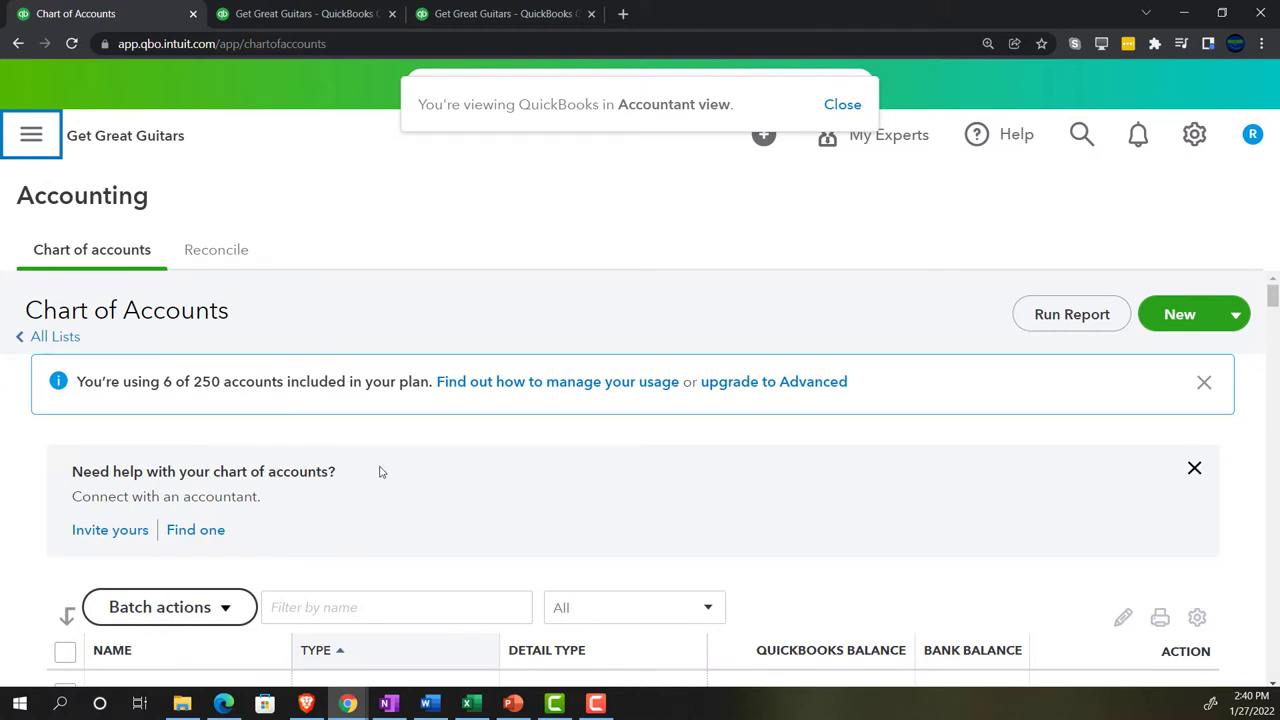
Step: Examine the Chart of Accounts list by account type and detail type, from the bank and asset accounts down to the Interest paid expense account
scroll(424, 427, "down", 3)
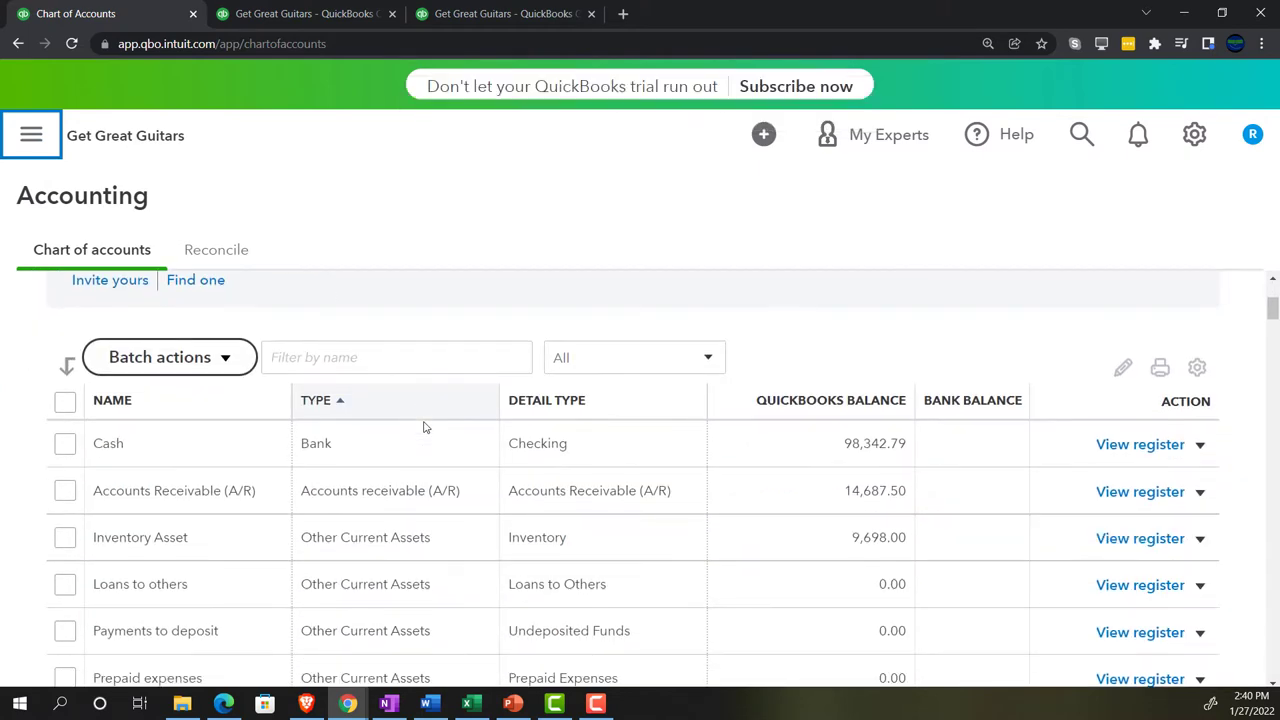
scroll(424, 427, "down", 6)
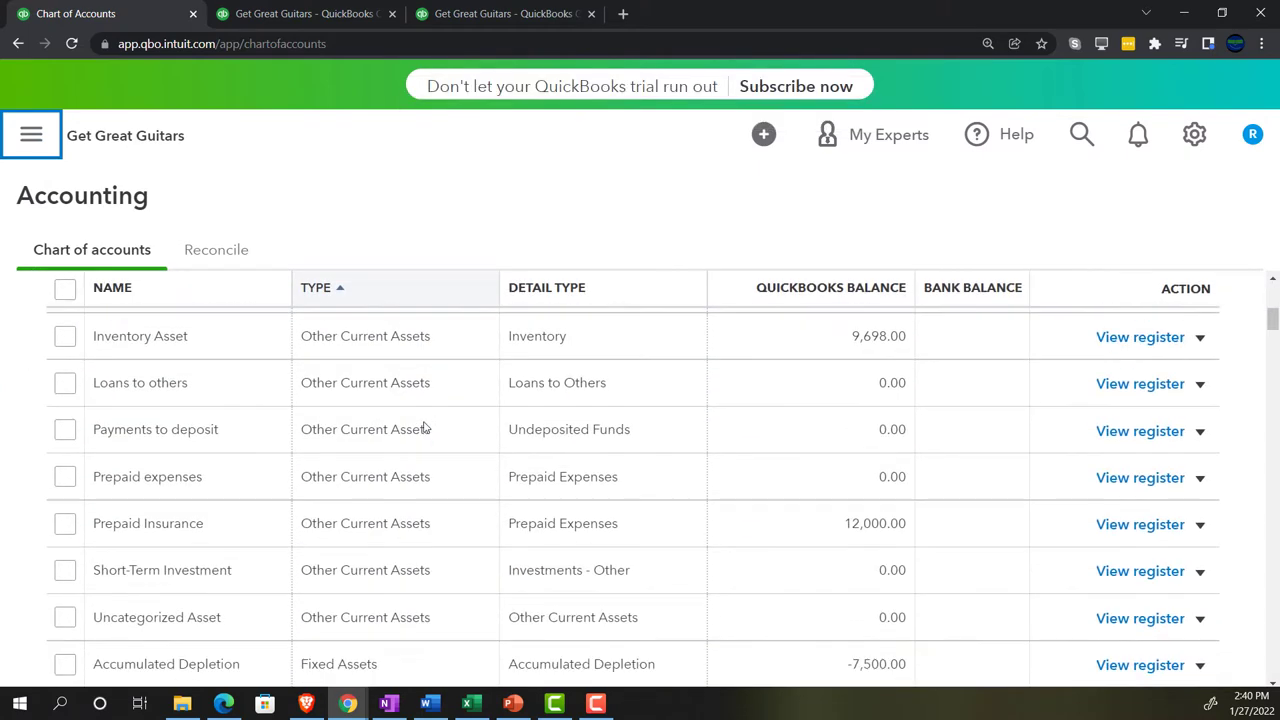
scroll(424, 427, "down", 8)
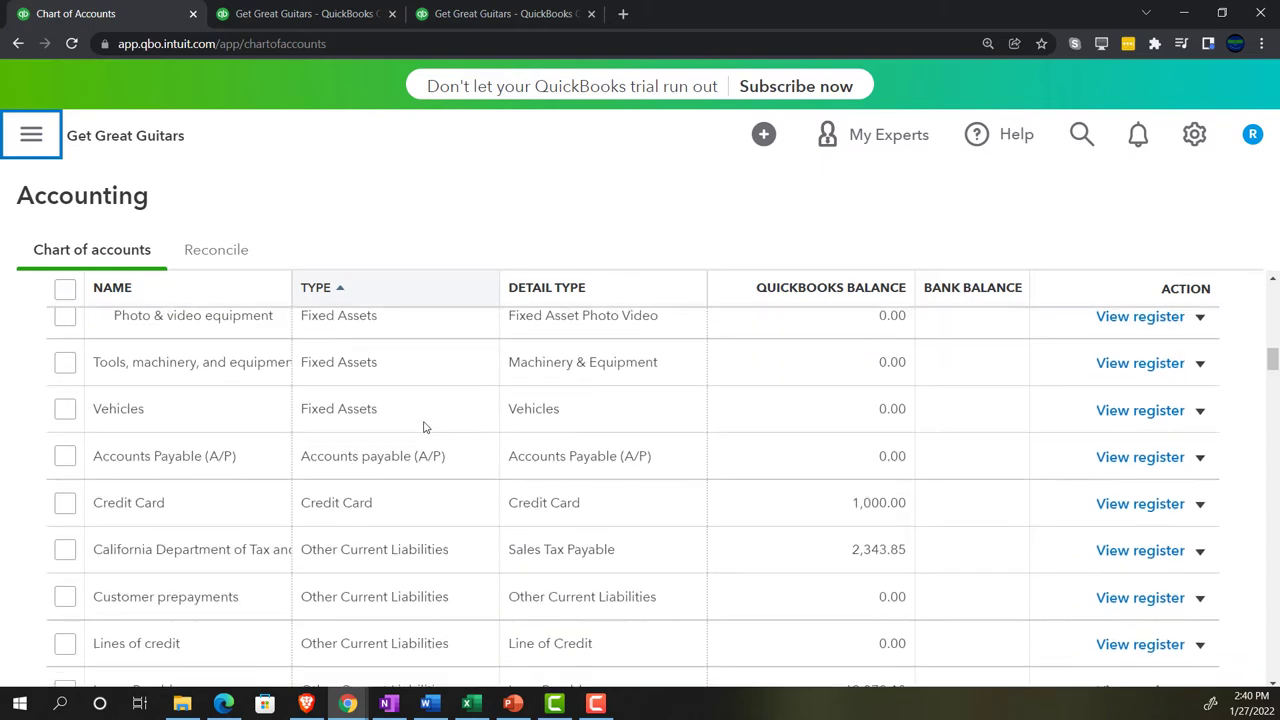
scroll(424, 427, "down", 4)
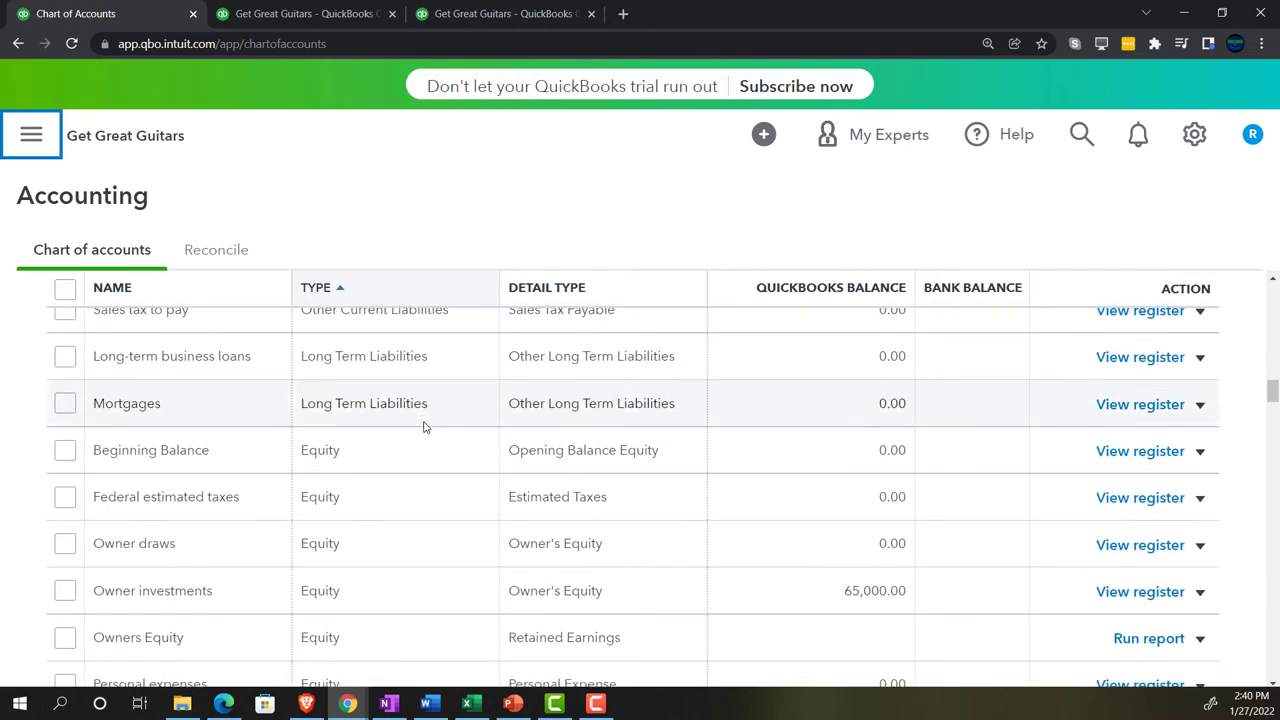
scroll(424, 427, "down", 2)
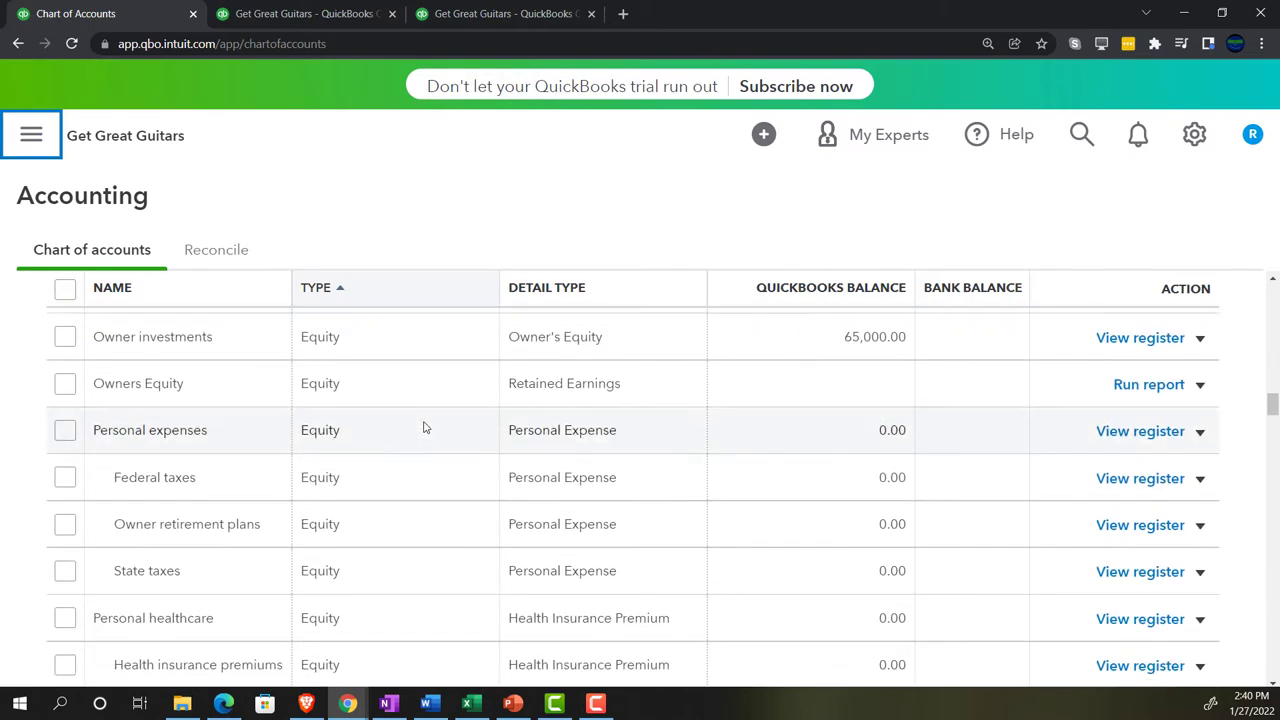
scroll(424, 427, "down", 5)
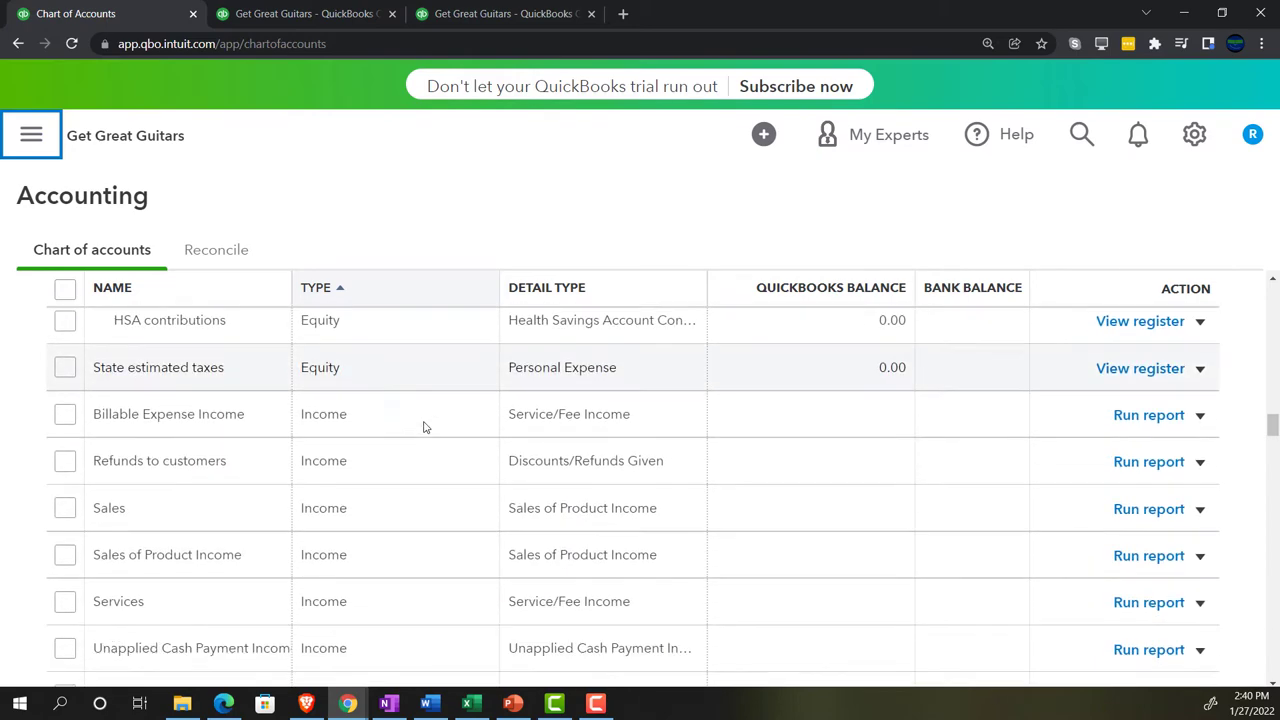
scroll(424, 427, "down", 4)
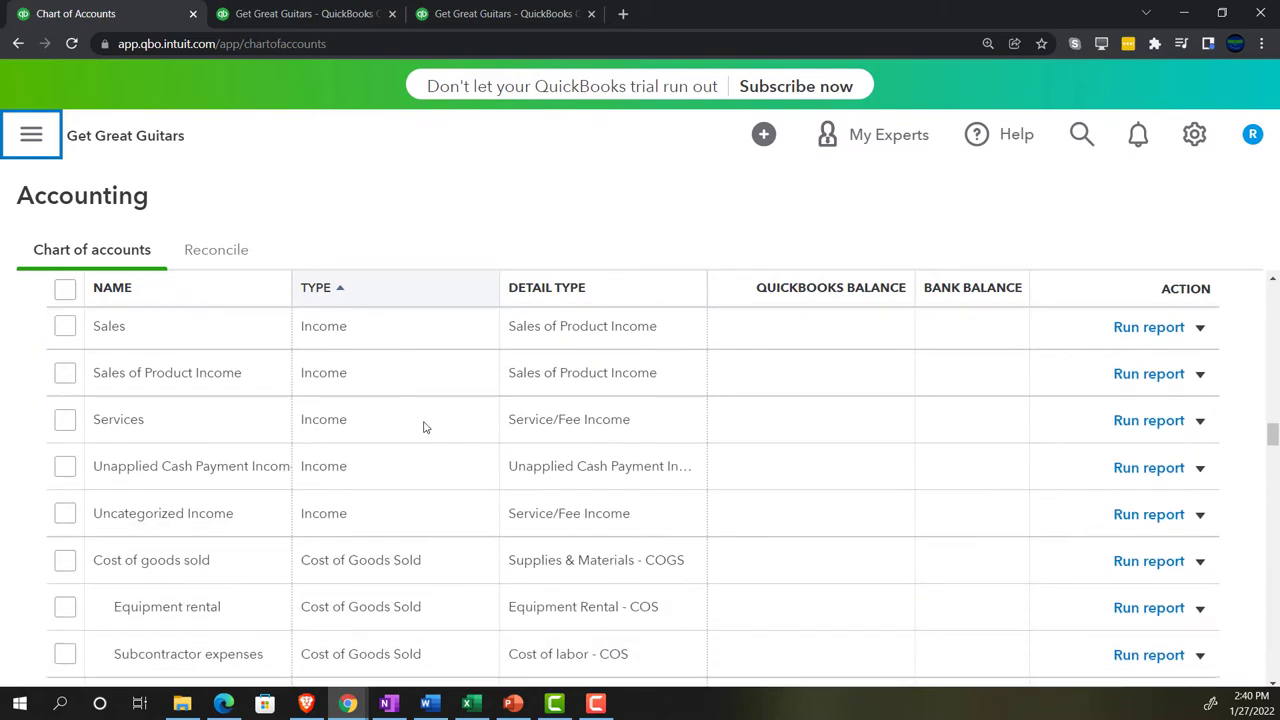
scroll(424, 427, "down", 4)
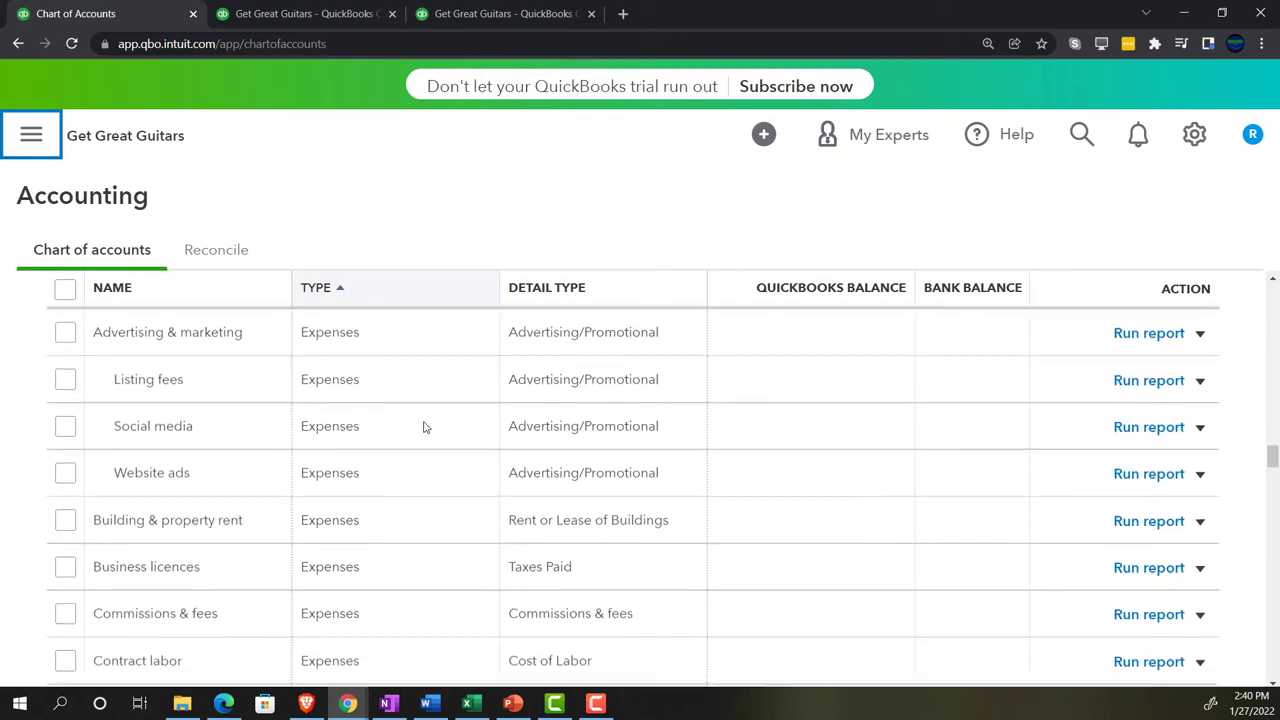
scroll(424, 427, "up", 4)
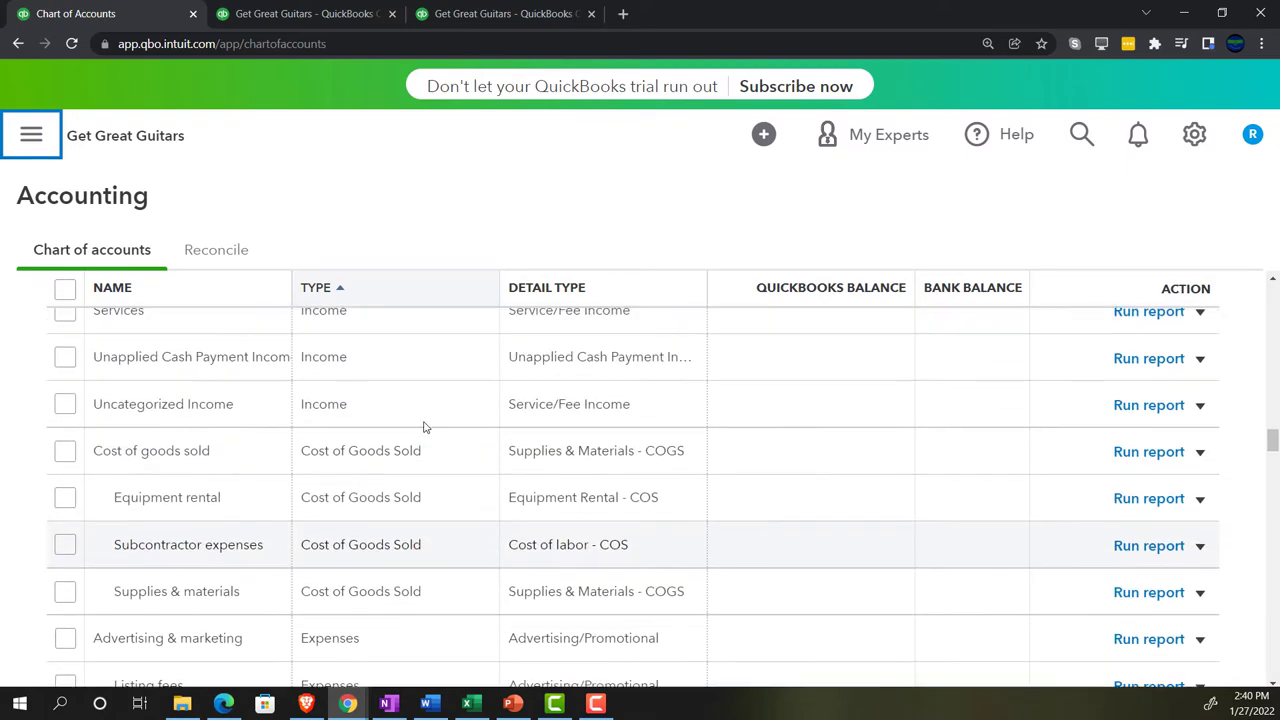
scroll(424, 427, "down", 10)
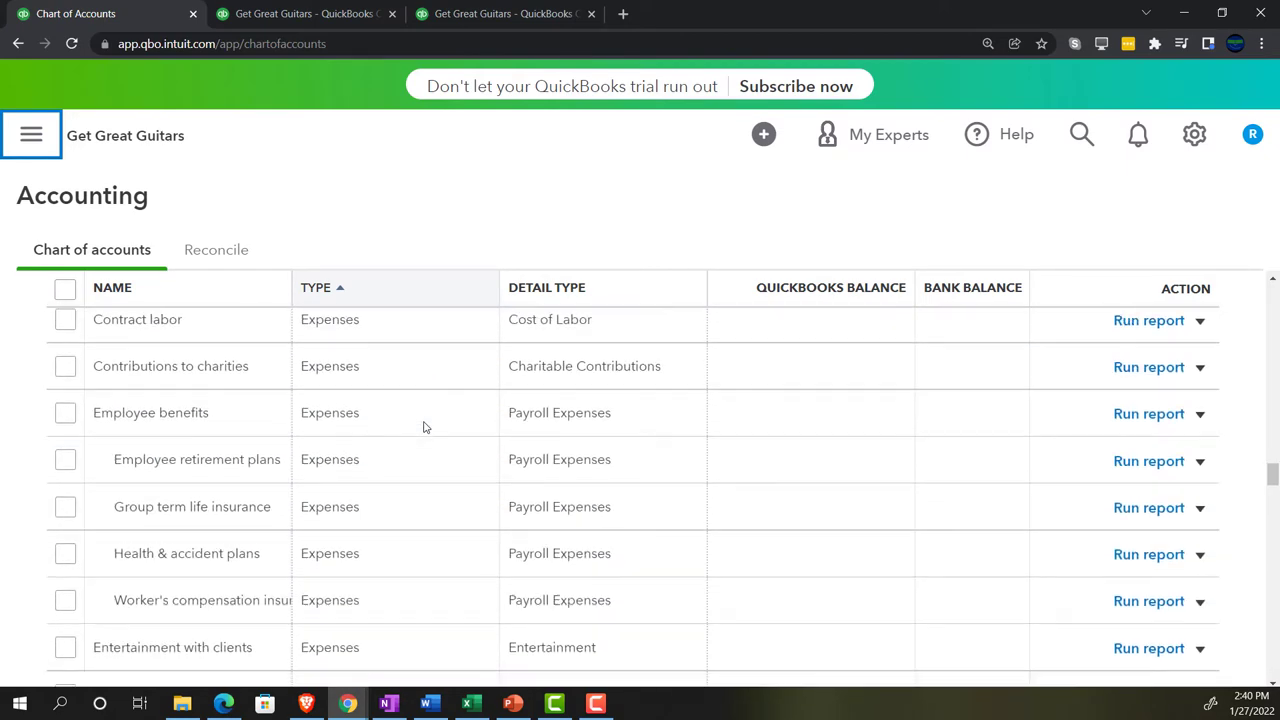
scroll(424, 427, "down", 5)
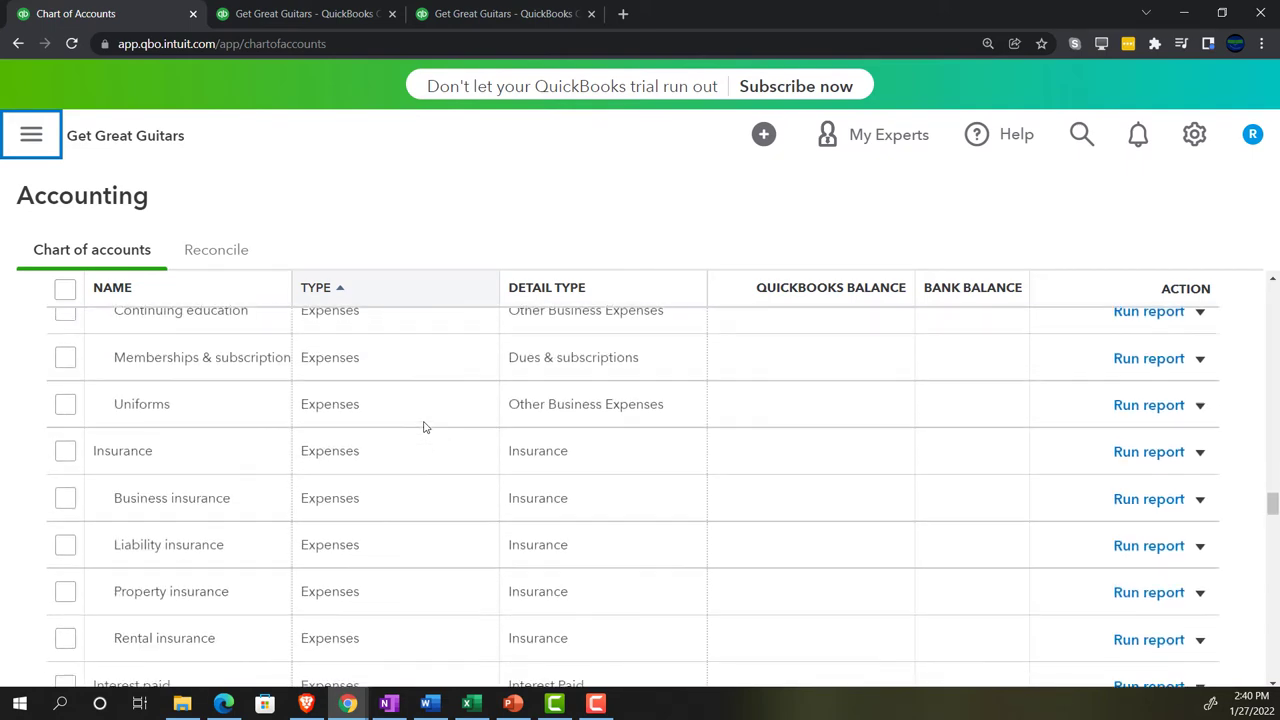
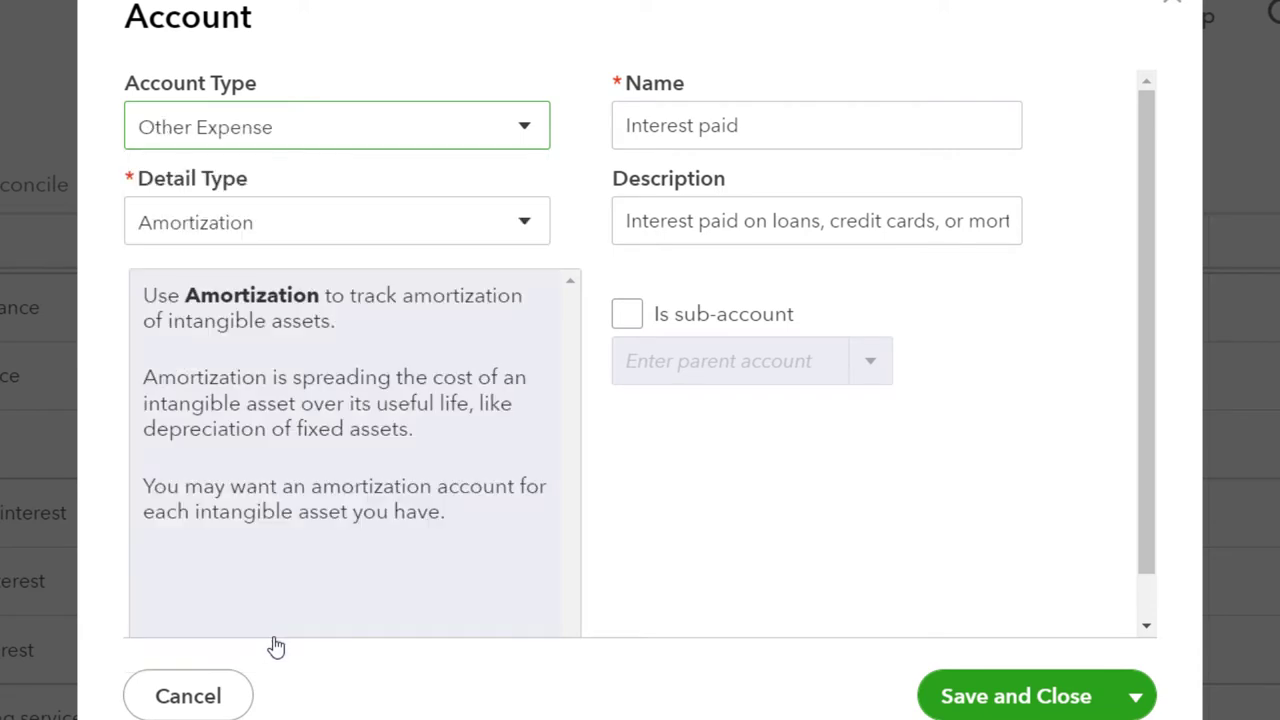
Step: Set the Interest paid account's detail type to Other Miscellaneous Expense
left_click(516, 222)
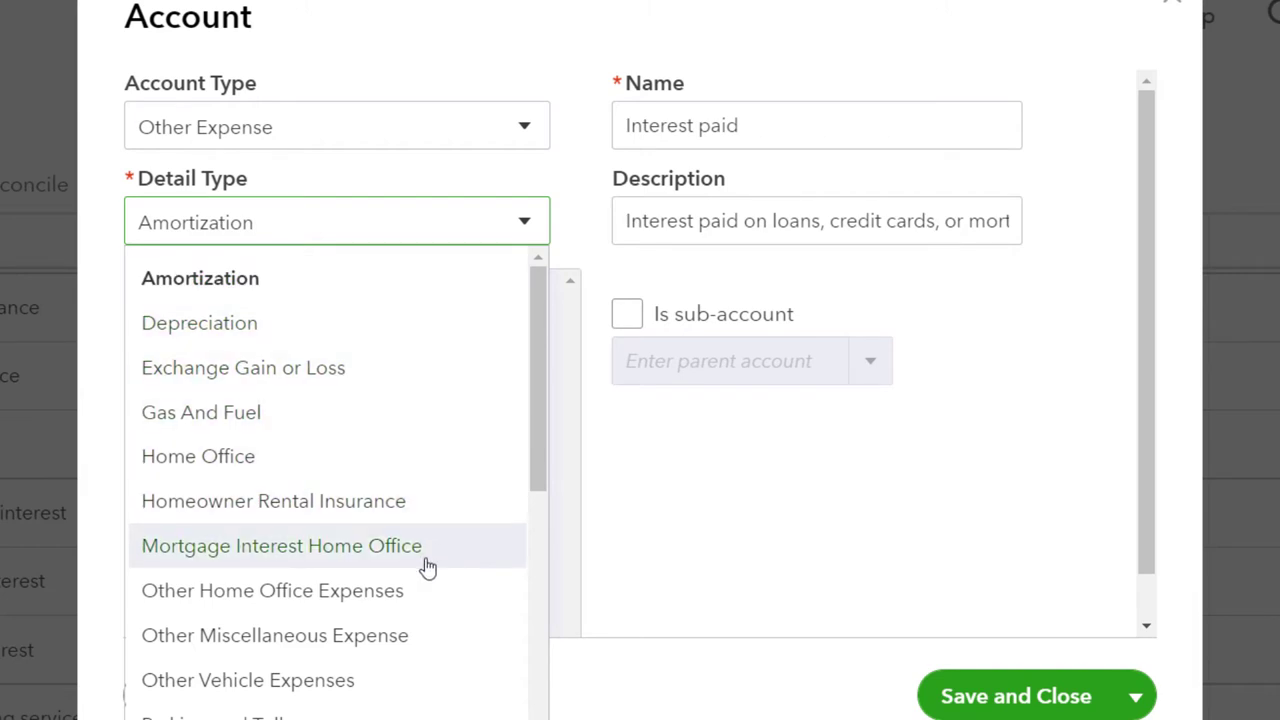
scroll(425, 565, "down", 4)
scroll(427, 568, "down", 1)
scroll(427, 568, "up", 5)
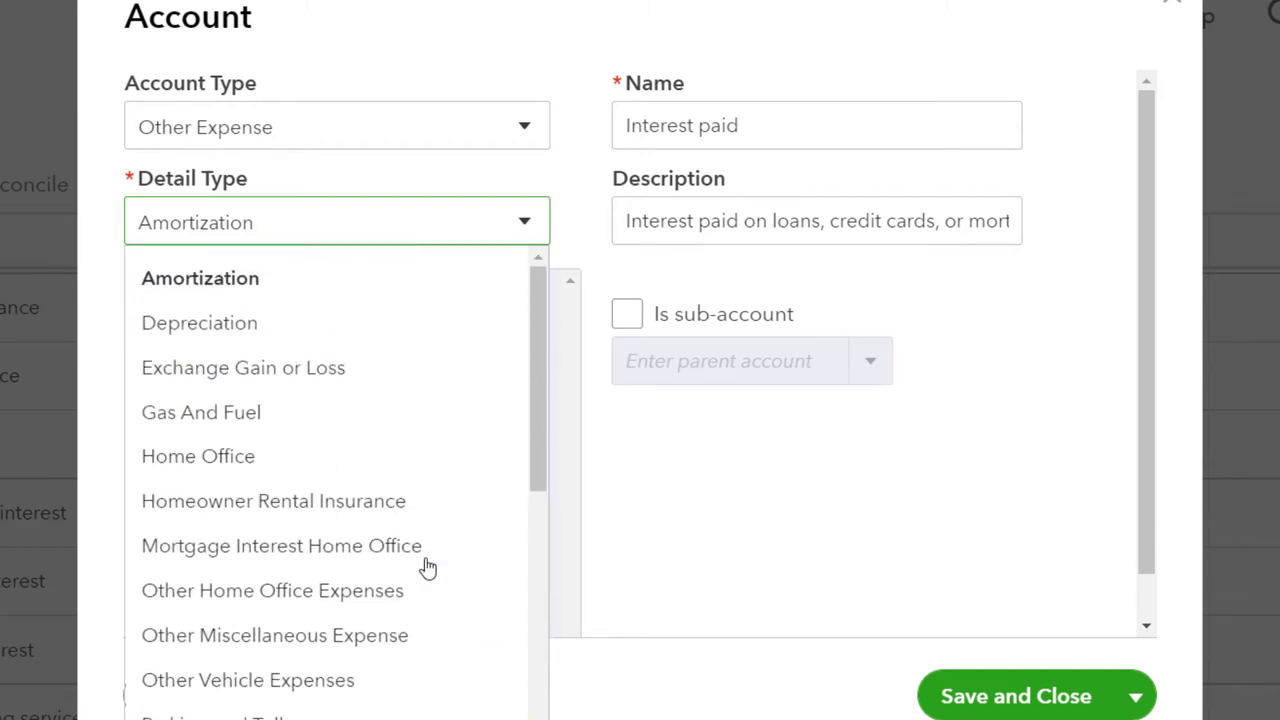
scroll(427, 568, "down", 1)
left_click(427, 568)
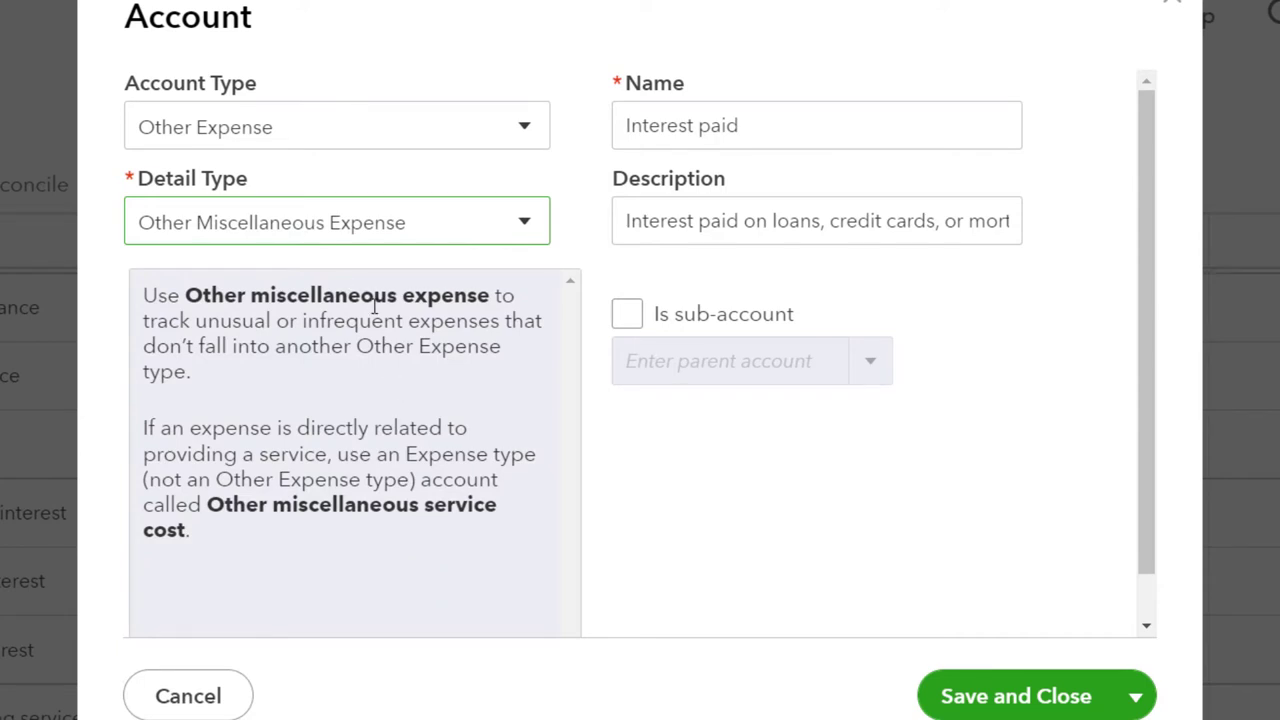
Step: Rename the Interest paid account as Interest Expense and keep its description
left_click(737, 140)
triple_click(770, 125)
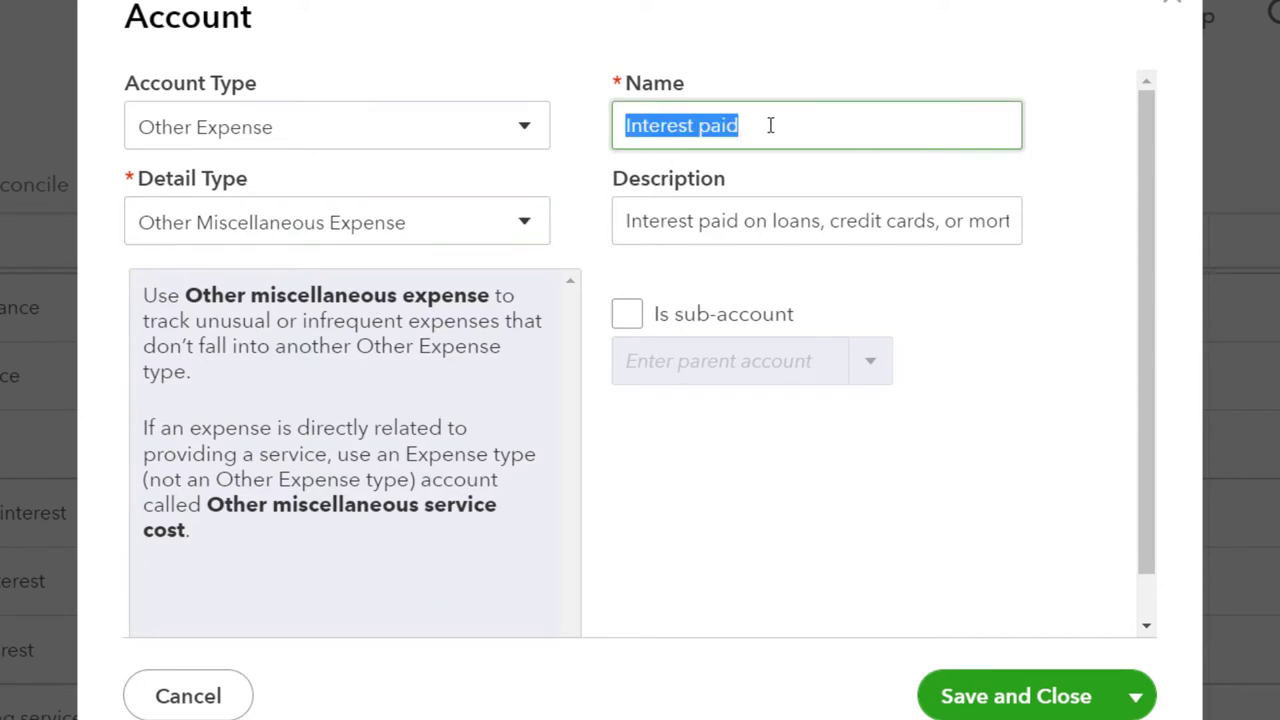
key("BackSpace")
type("In")
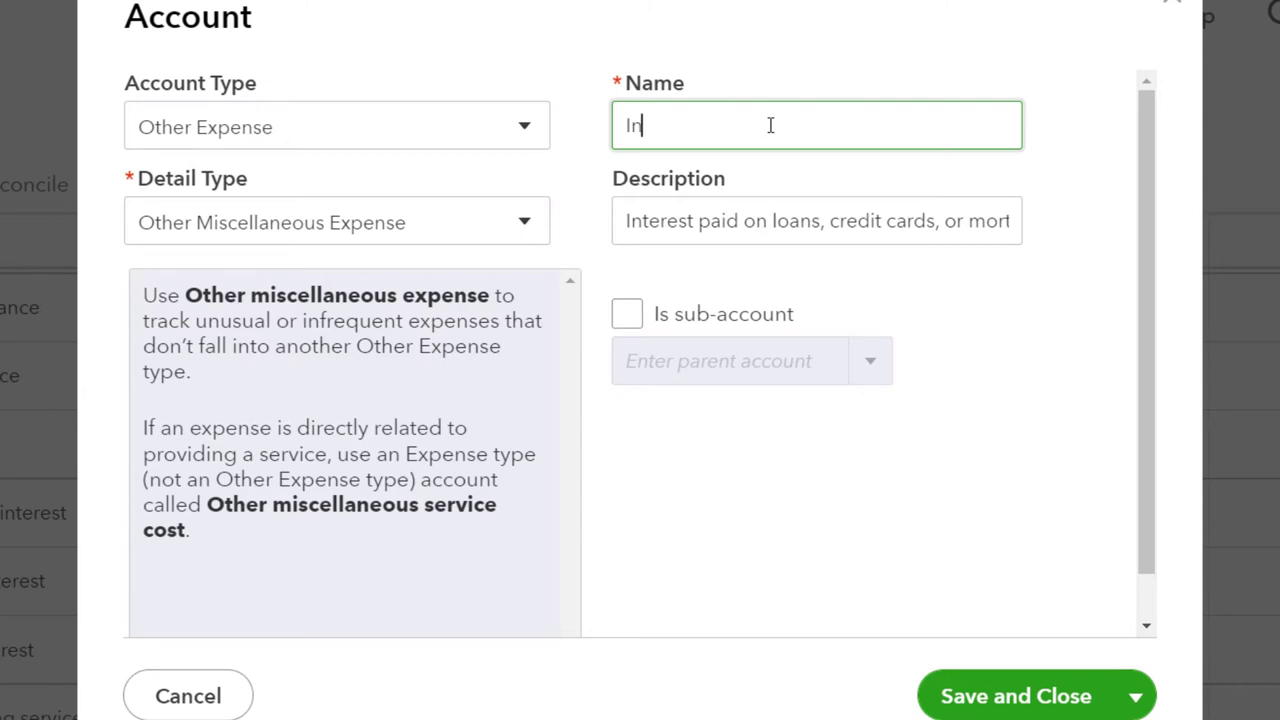
type("terest Expen")
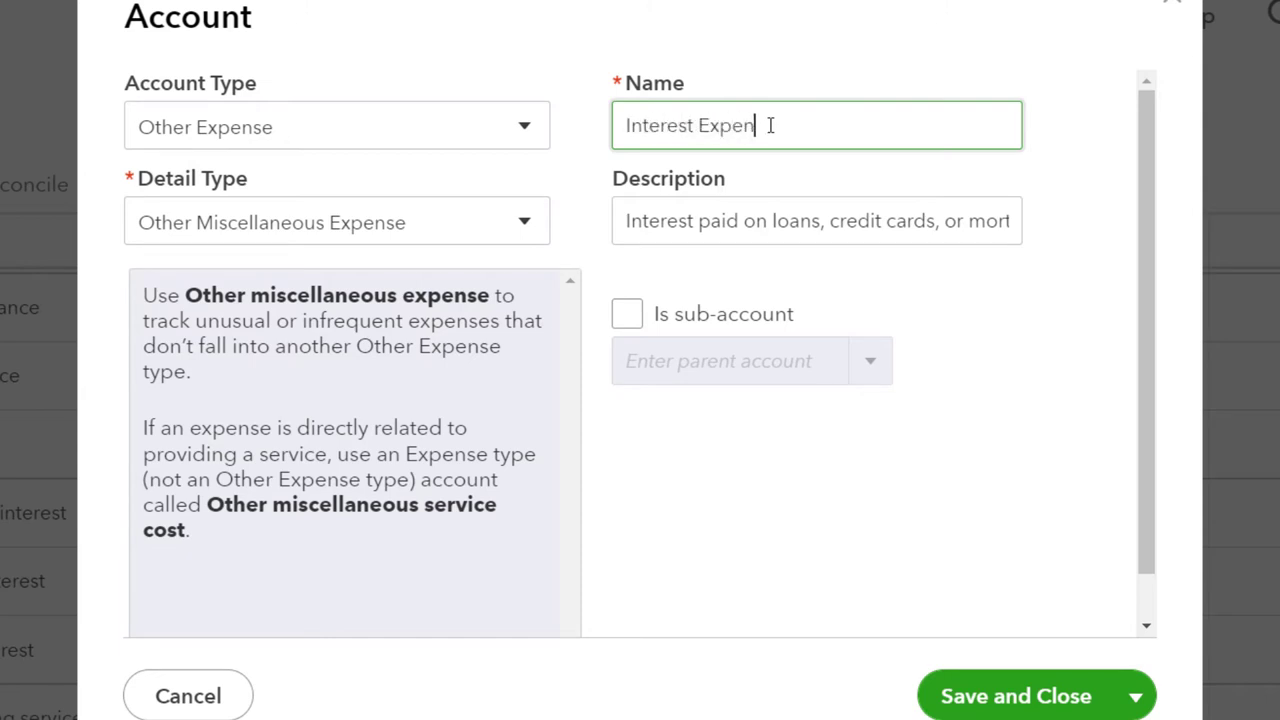
type("se")
key("Tab")
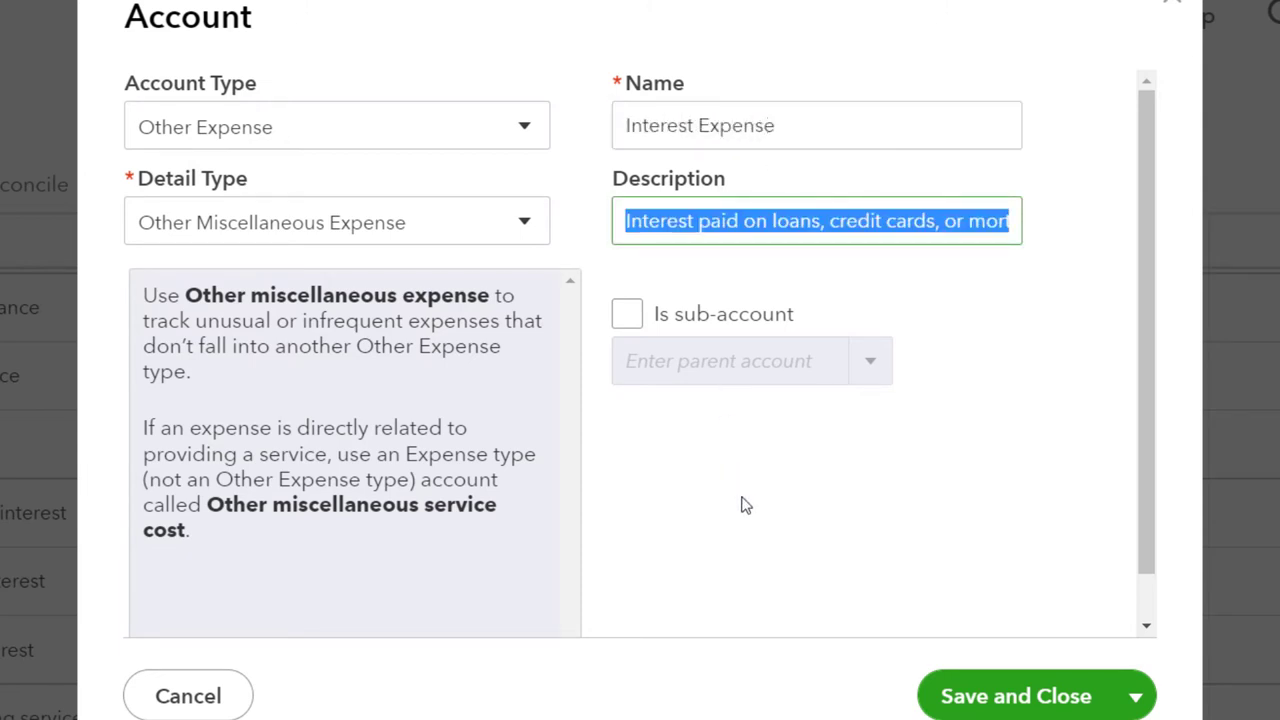
left_click(757, 512)
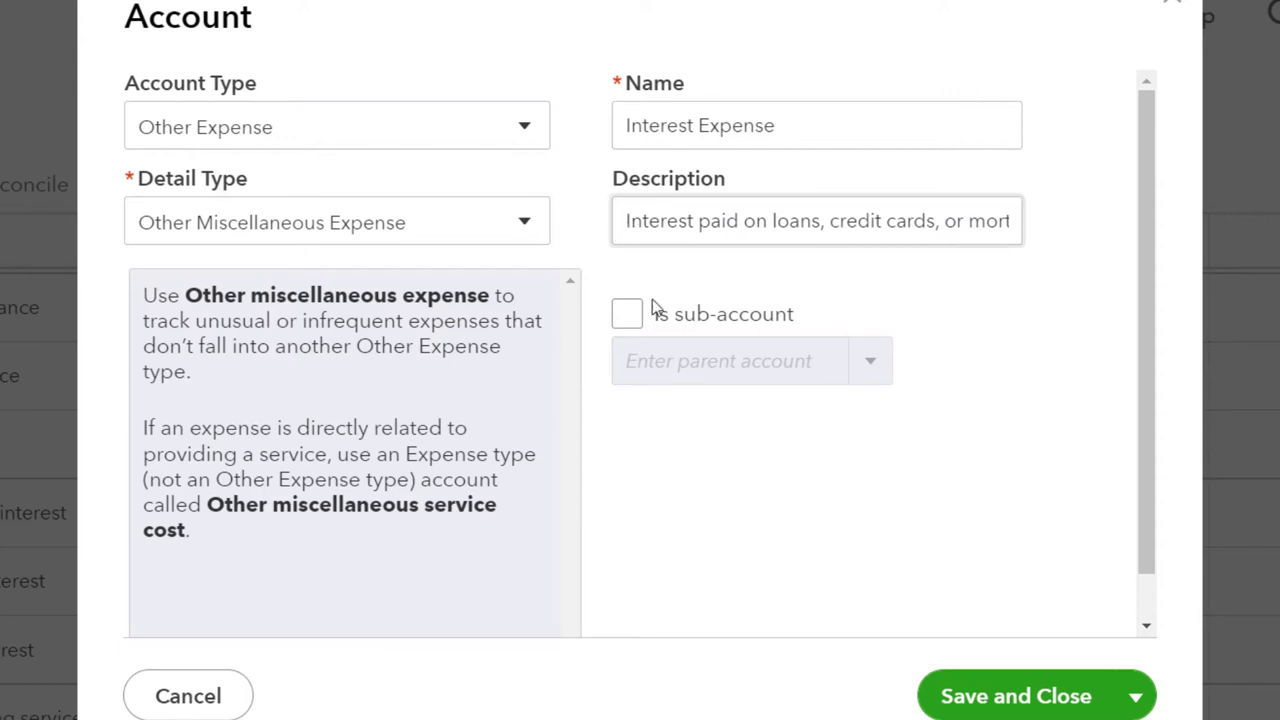
Step: Try to save the account as an Other Expense type, accept the type change, and close the account form
left_click(966, 698)
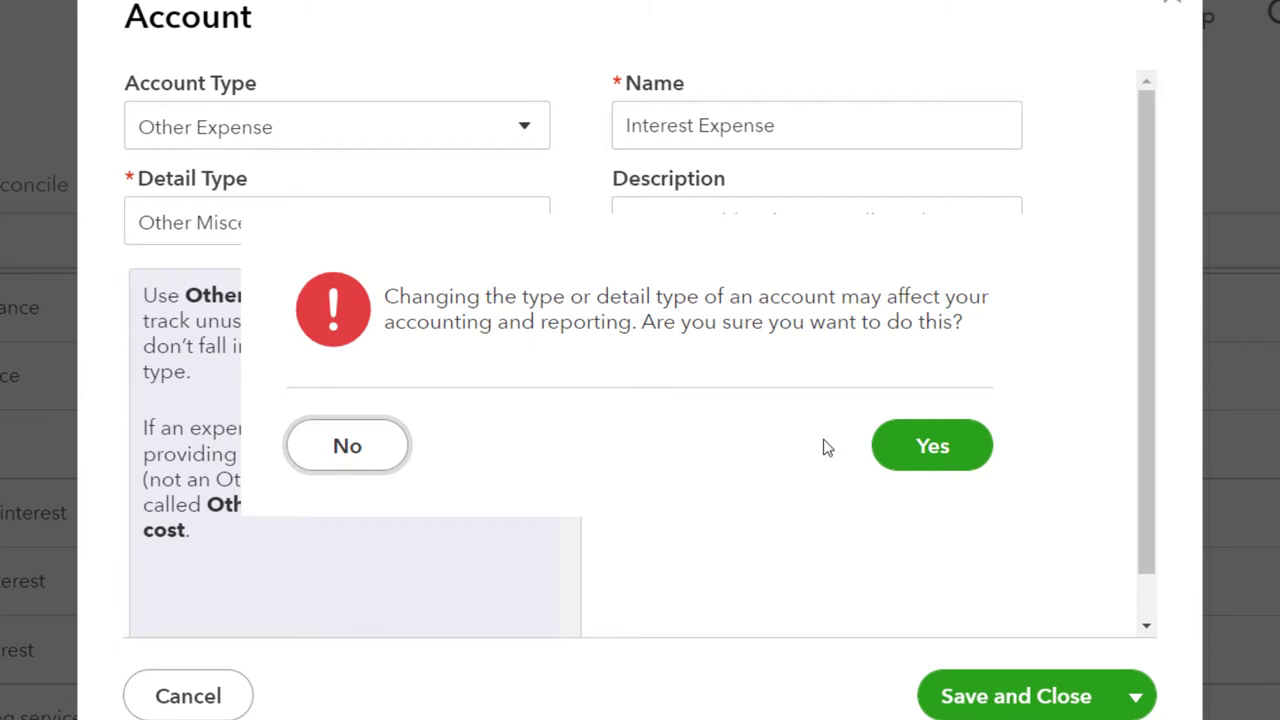
left_click(915, 455)
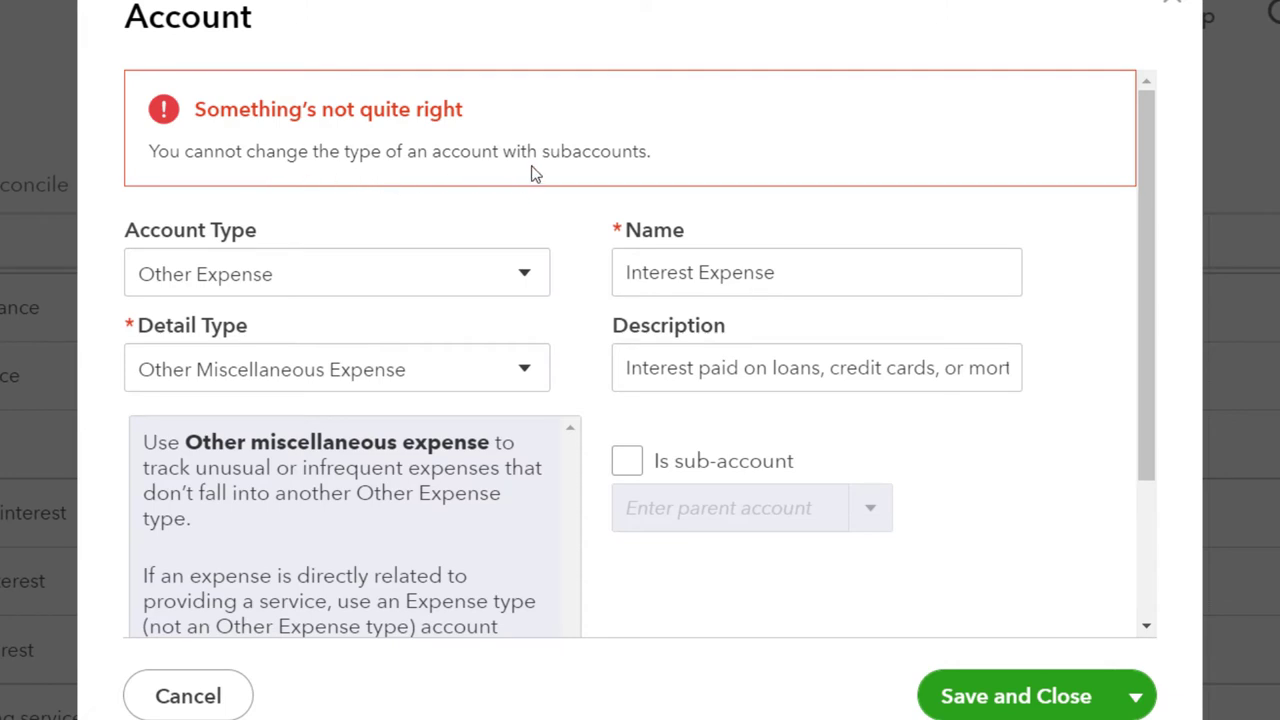
left_click(1168, 5)
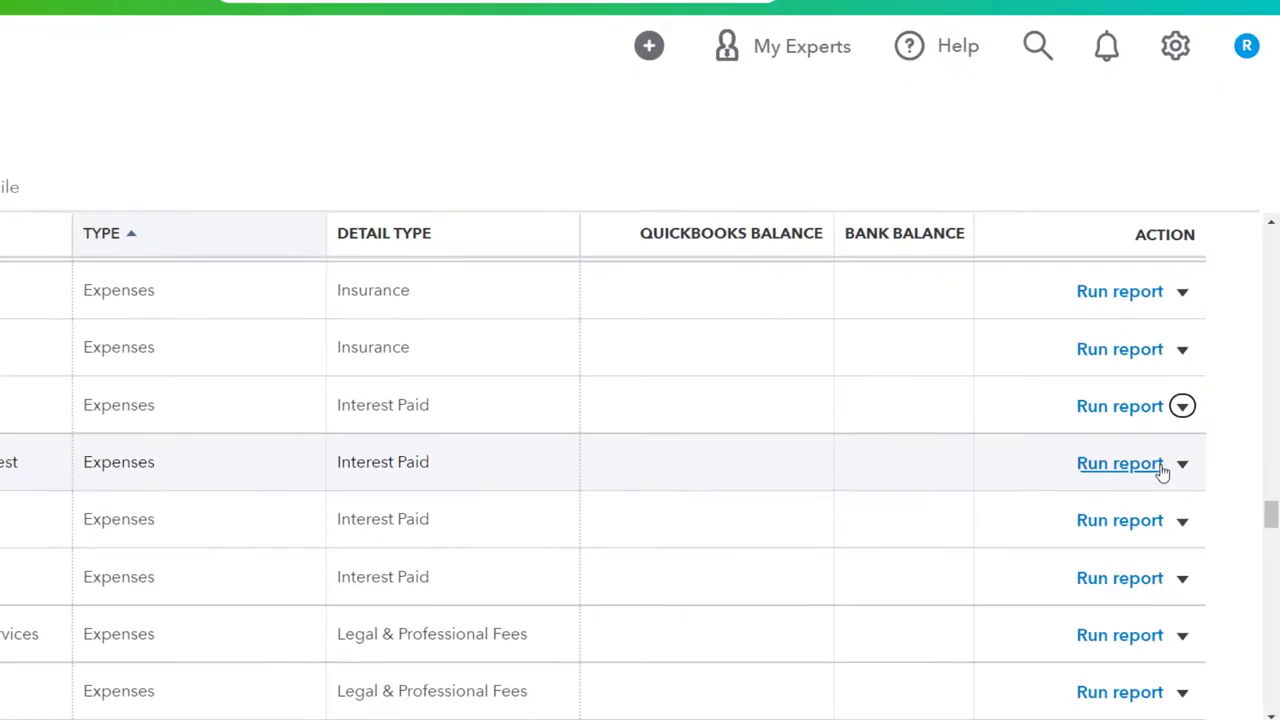
Step: Edit the Credit Card Interest account so that it is no longer a sub-account of Interest paid and is named ZZZ
left_click(1200, 477)
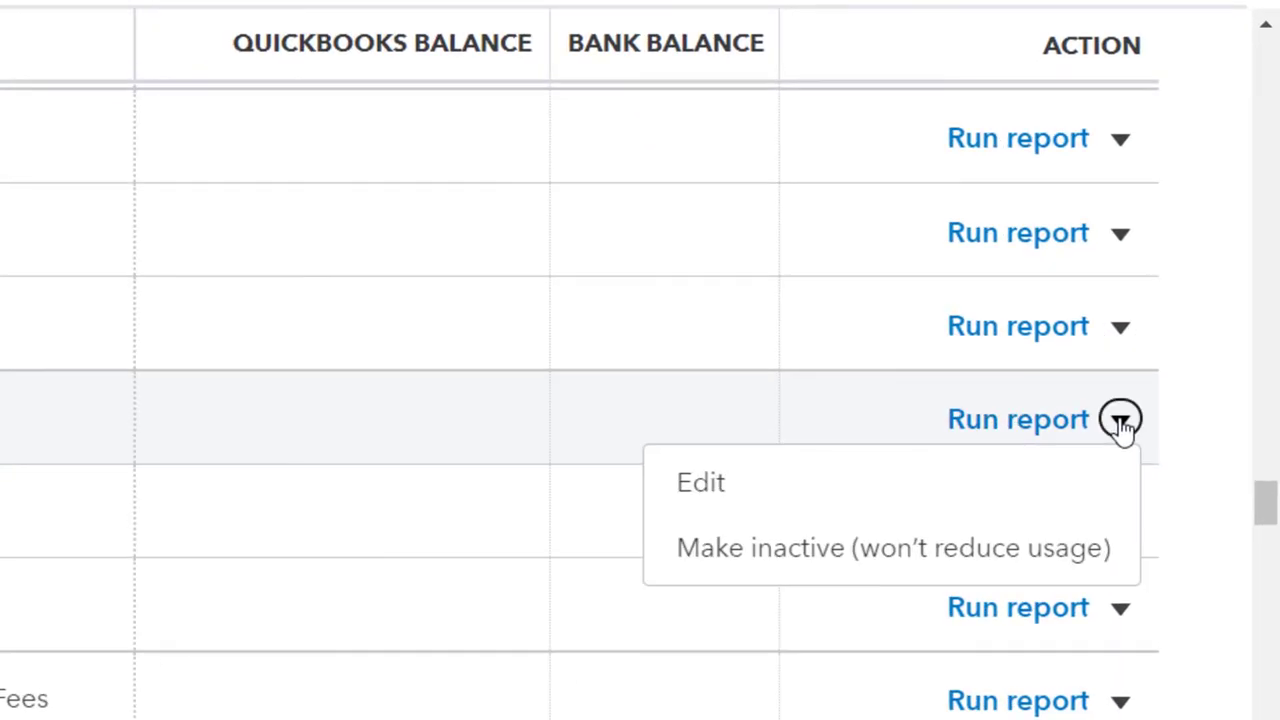
left_click(1120, 420)
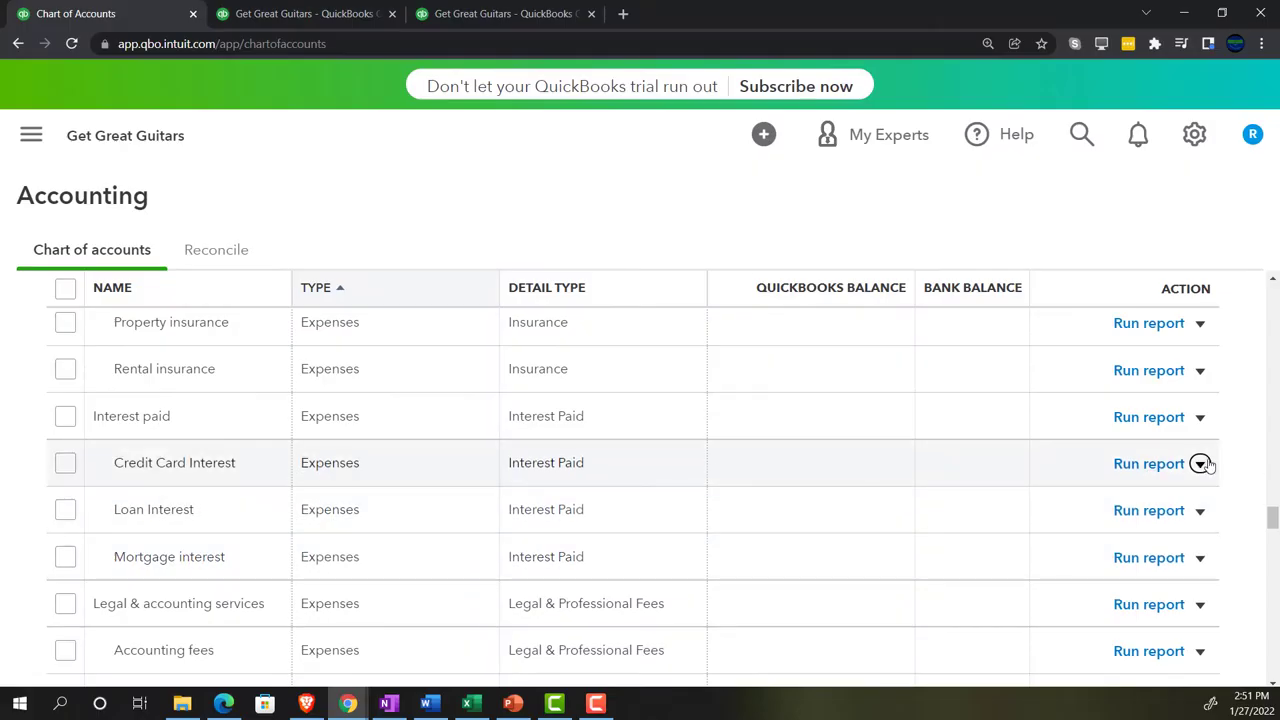
left_click(1120, 420)
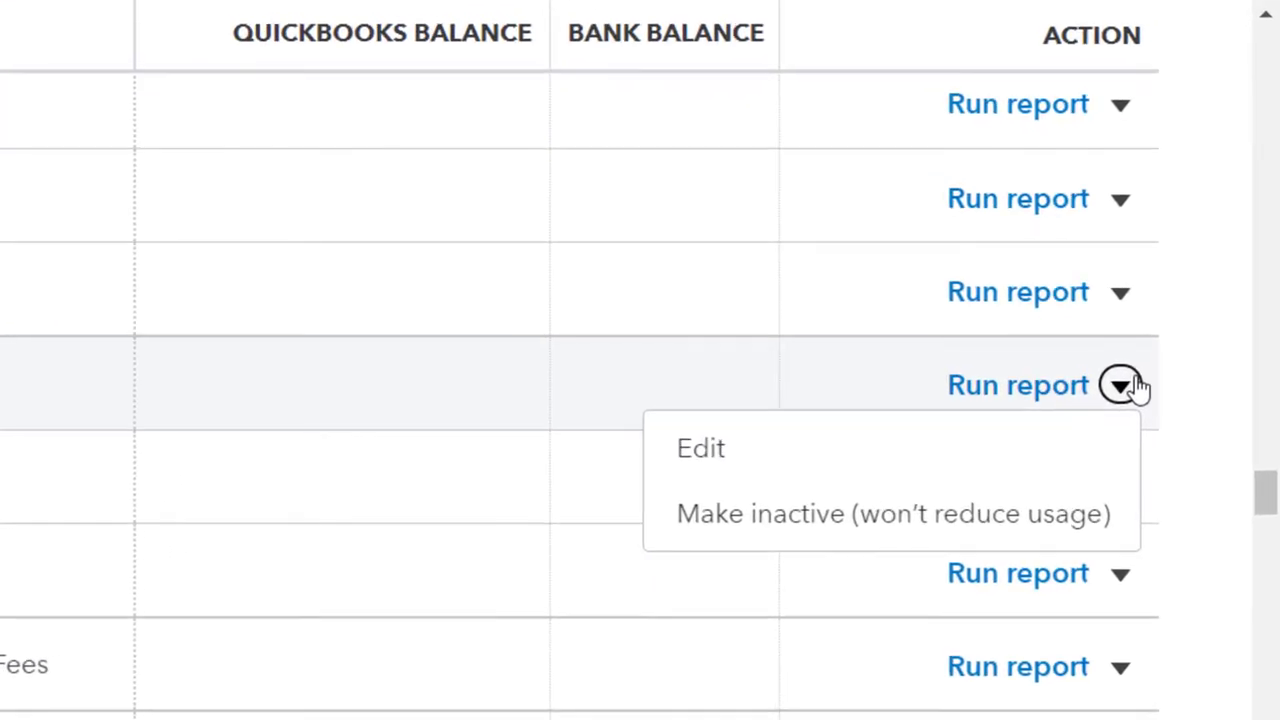
left_click(1187, 392)
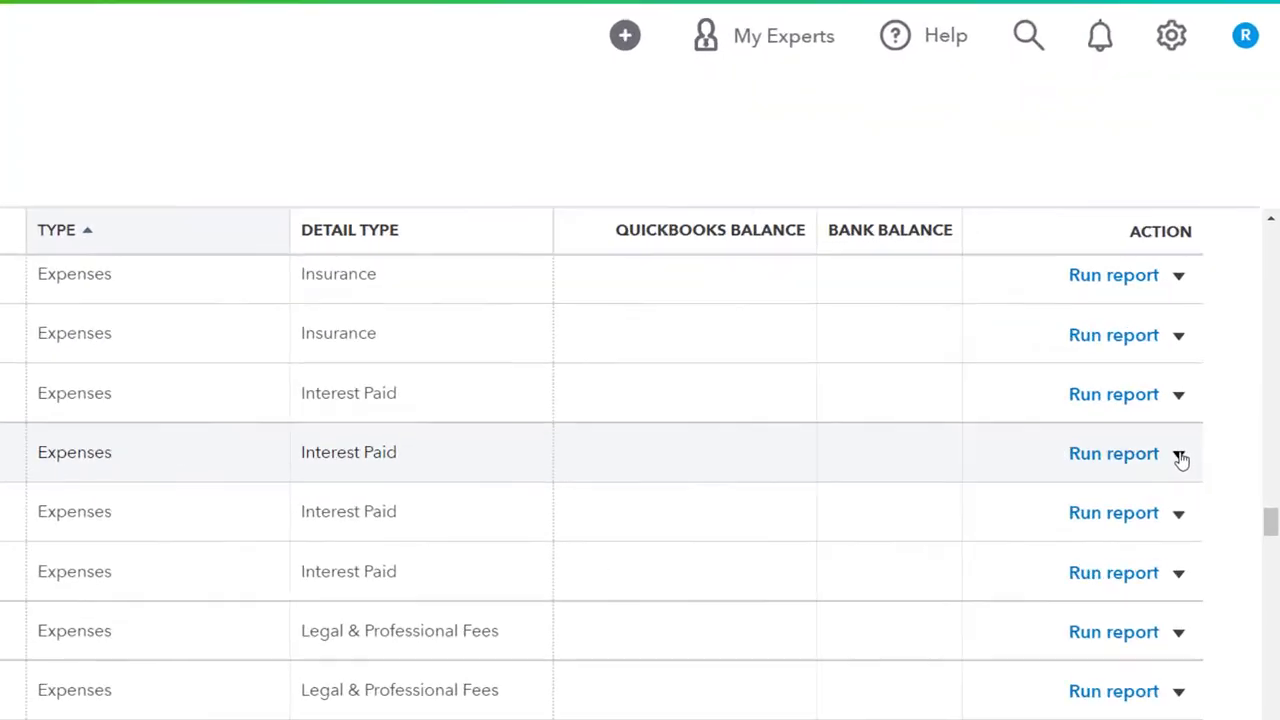
left_click(1200, 464)
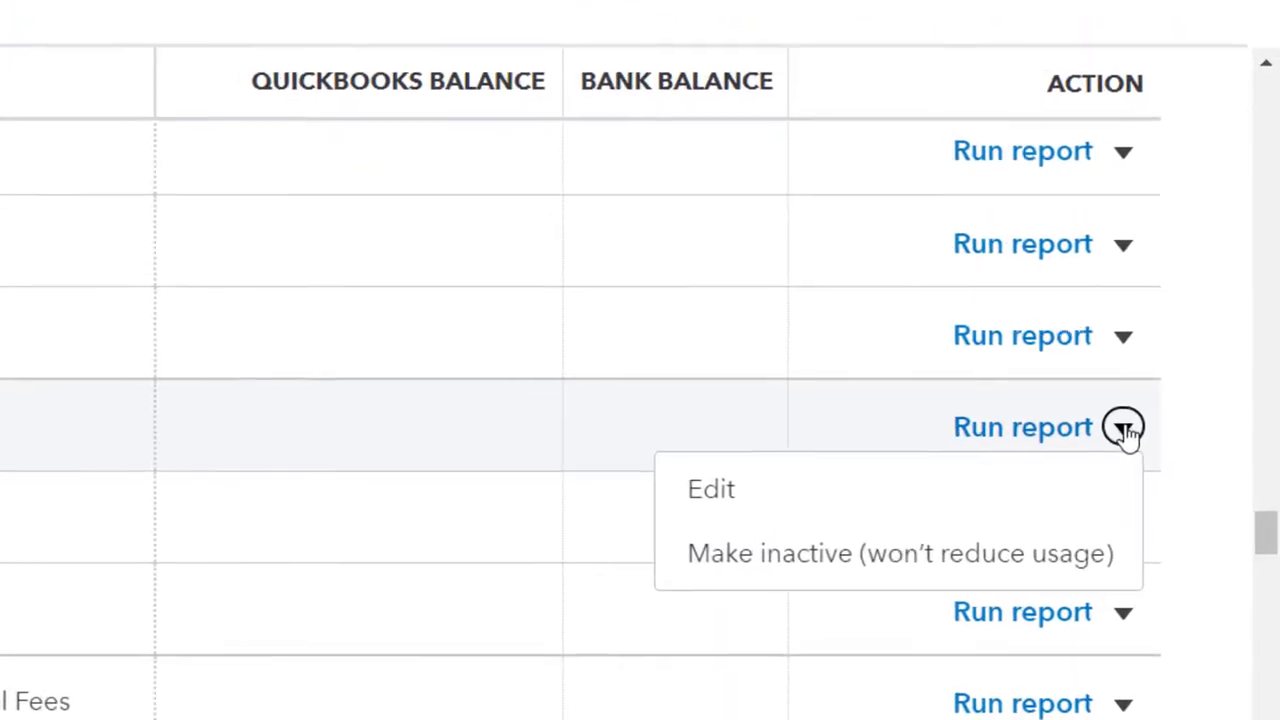
left_click(838, 500)
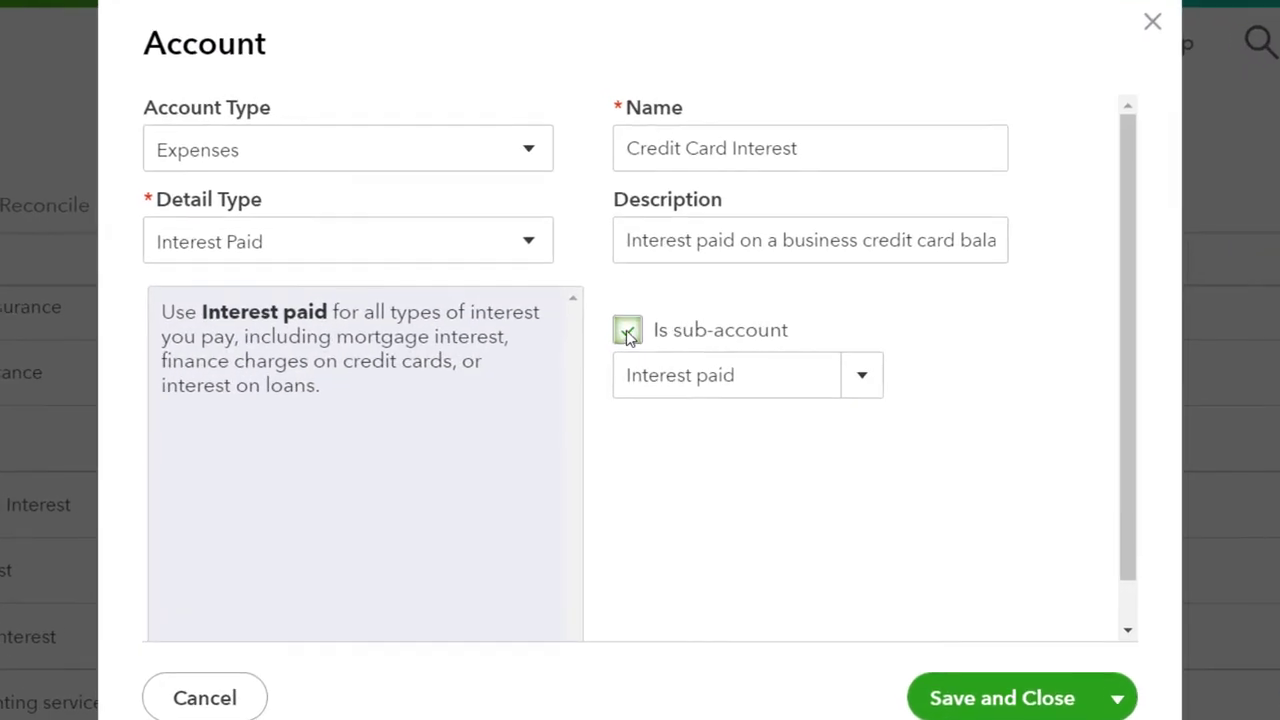
left_click(631, 338)
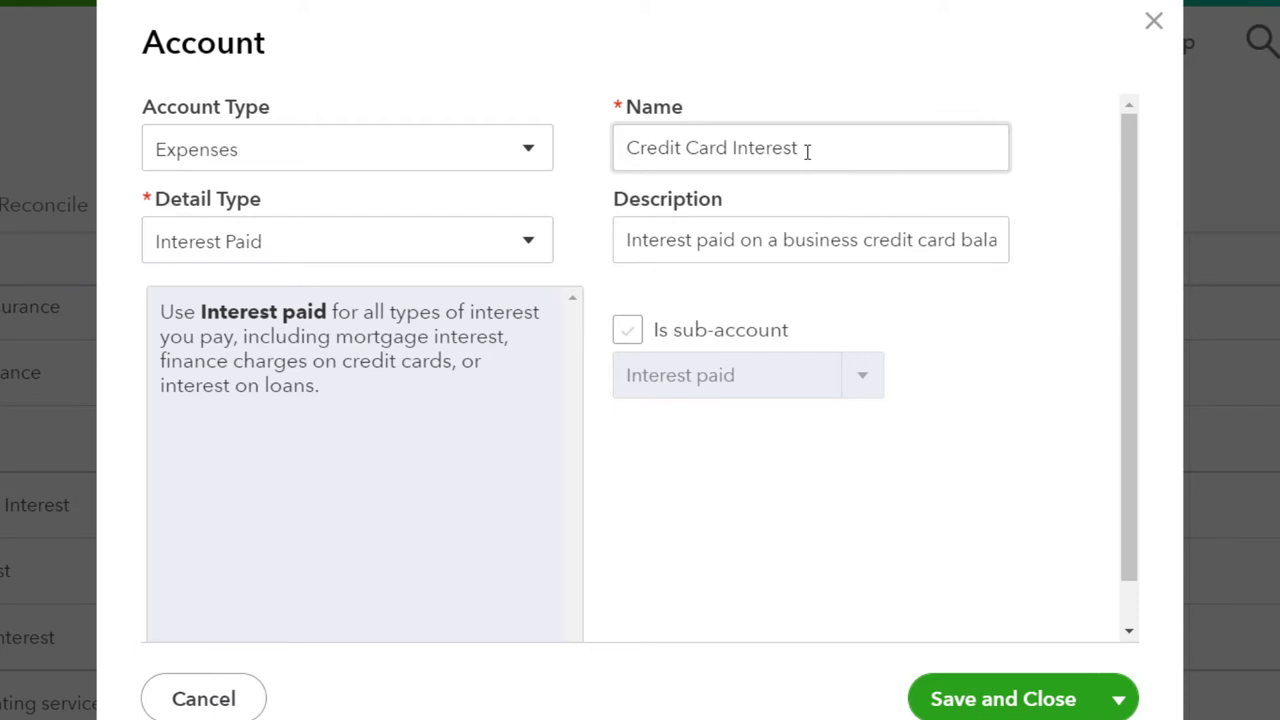
left_click_drag(807, 151, 508, 135)
type("zzz")
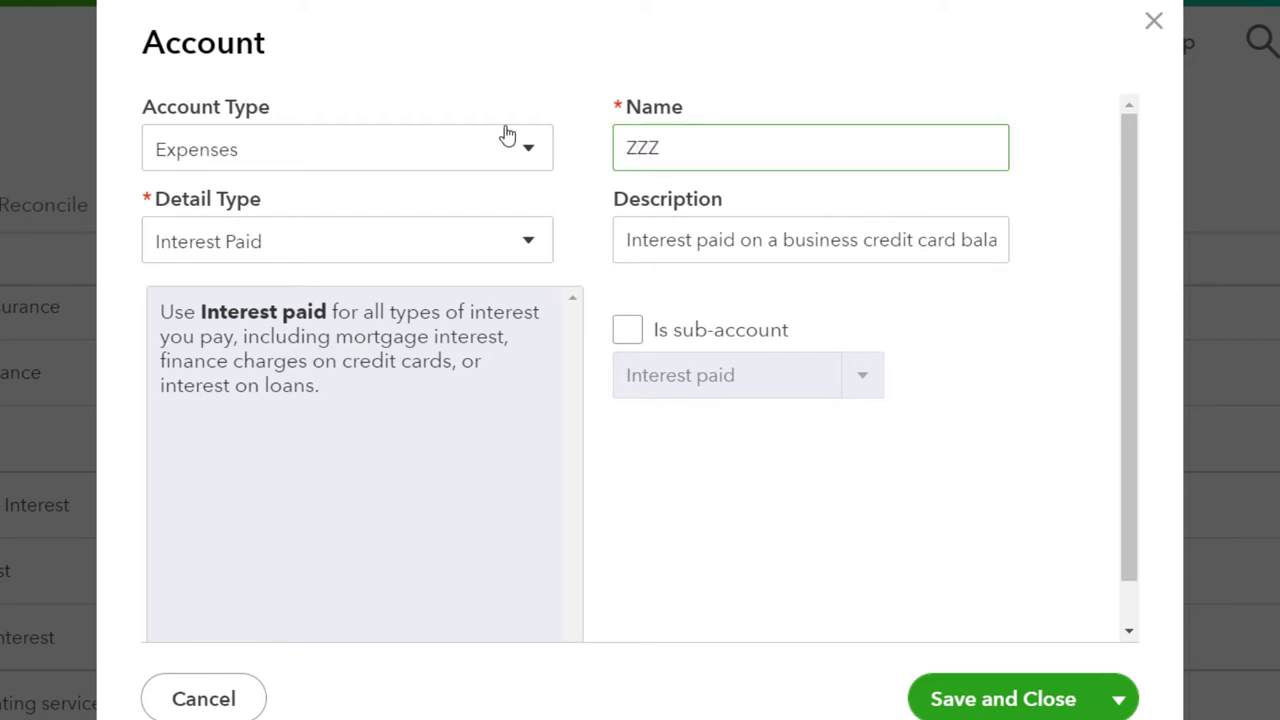
Step: Set the ZZZ account's type to Other Expense and save the account, accepting the type change
left_click(526, 150)
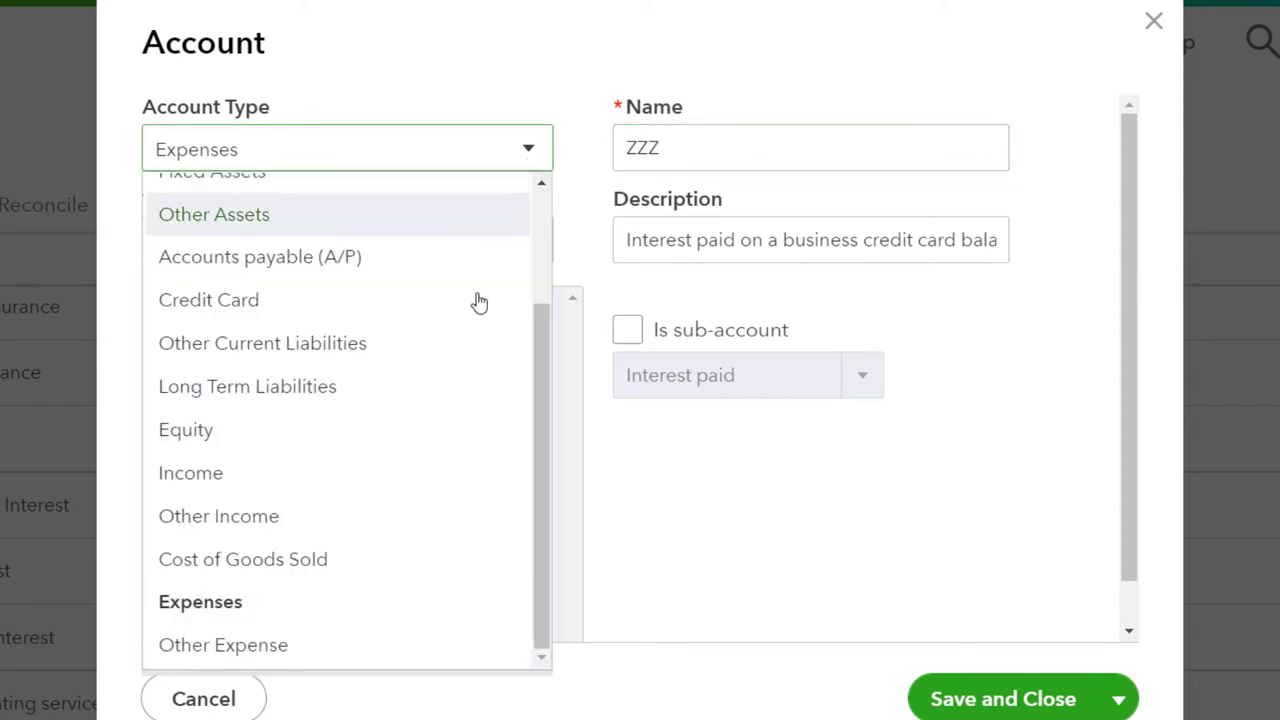
left_click(348, 655)
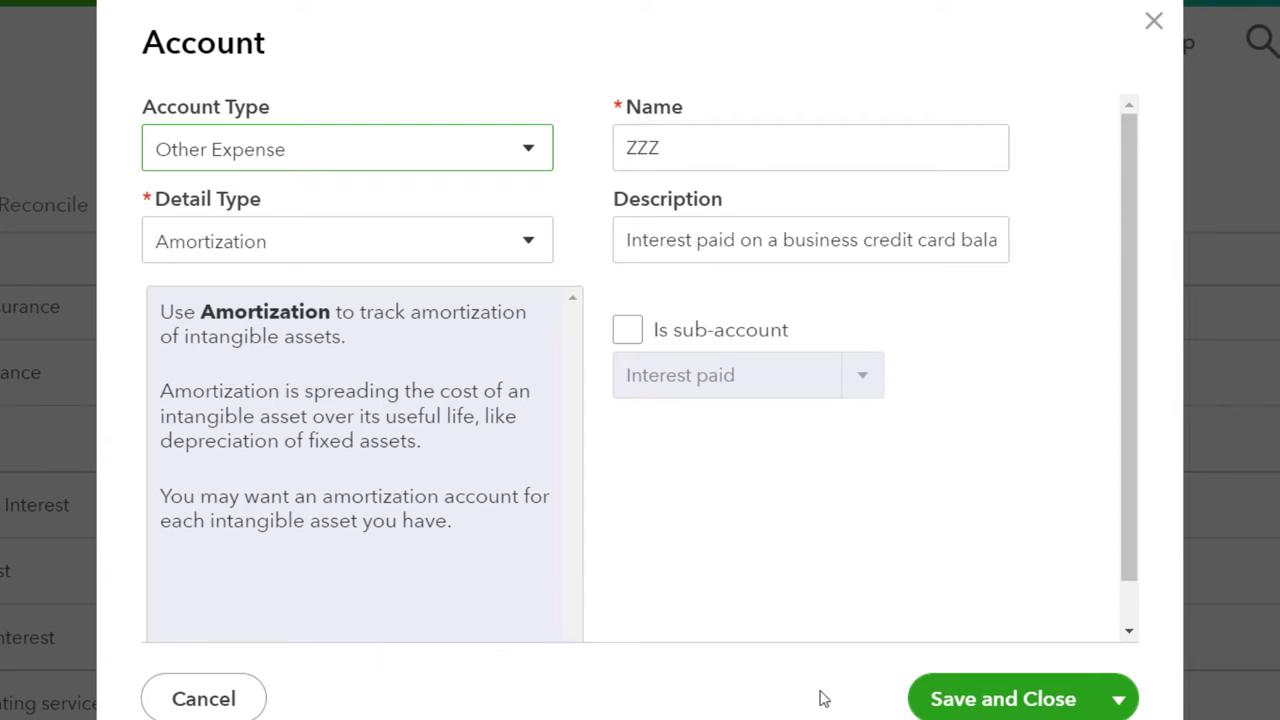
left_click(970, 712)
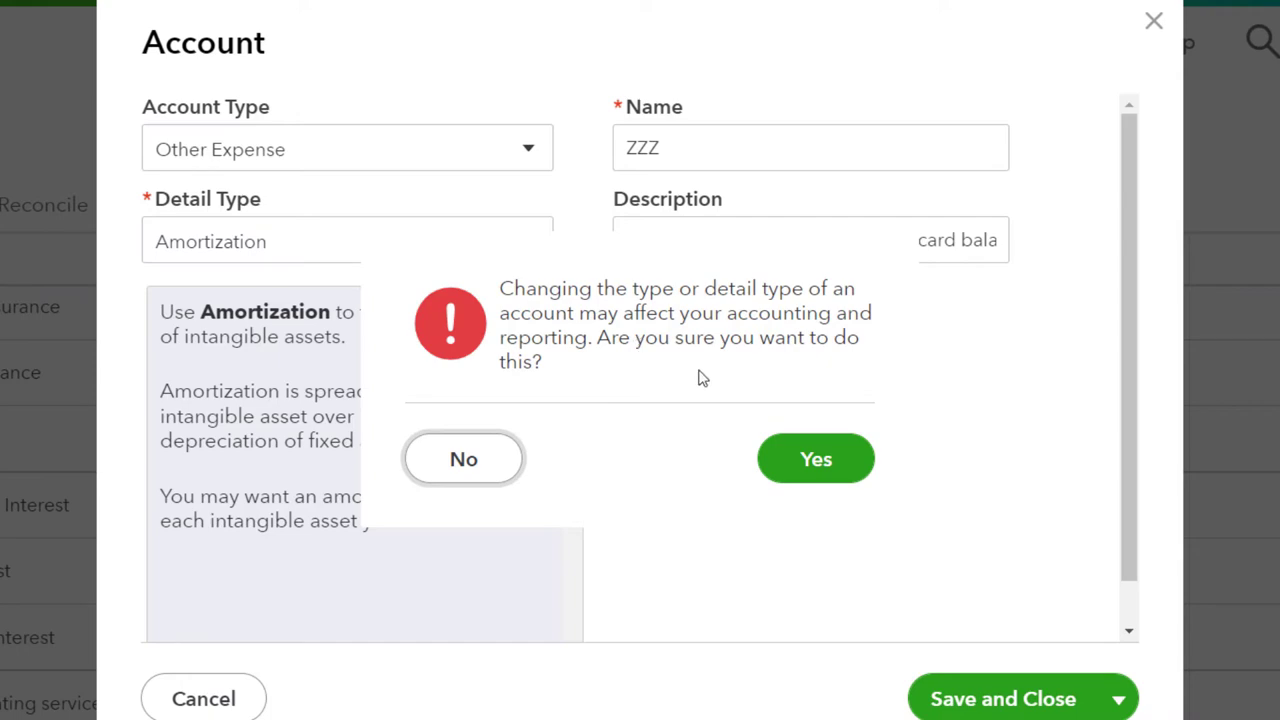
left_click(828, 458)
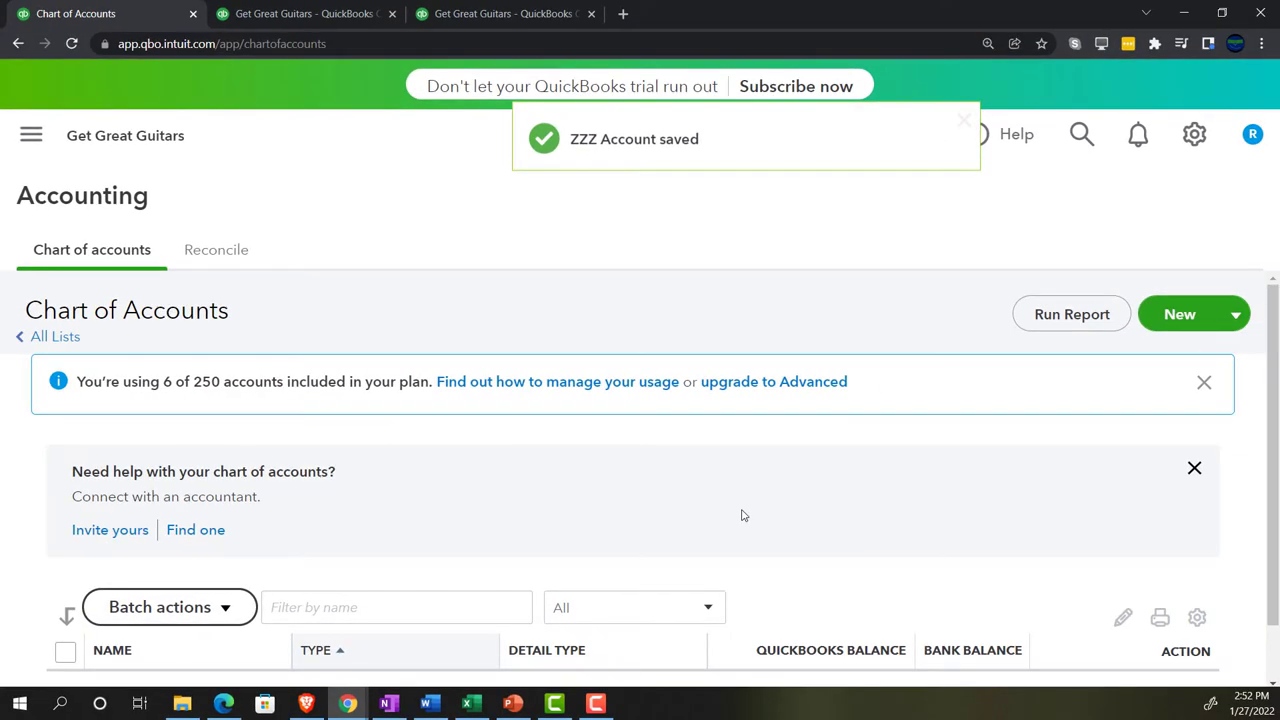
Step: Edit the Loan Interest account so that it is no longer a sub-account of Interest paid and is named ZZZZ
scroll(556, 571, "down", 6)
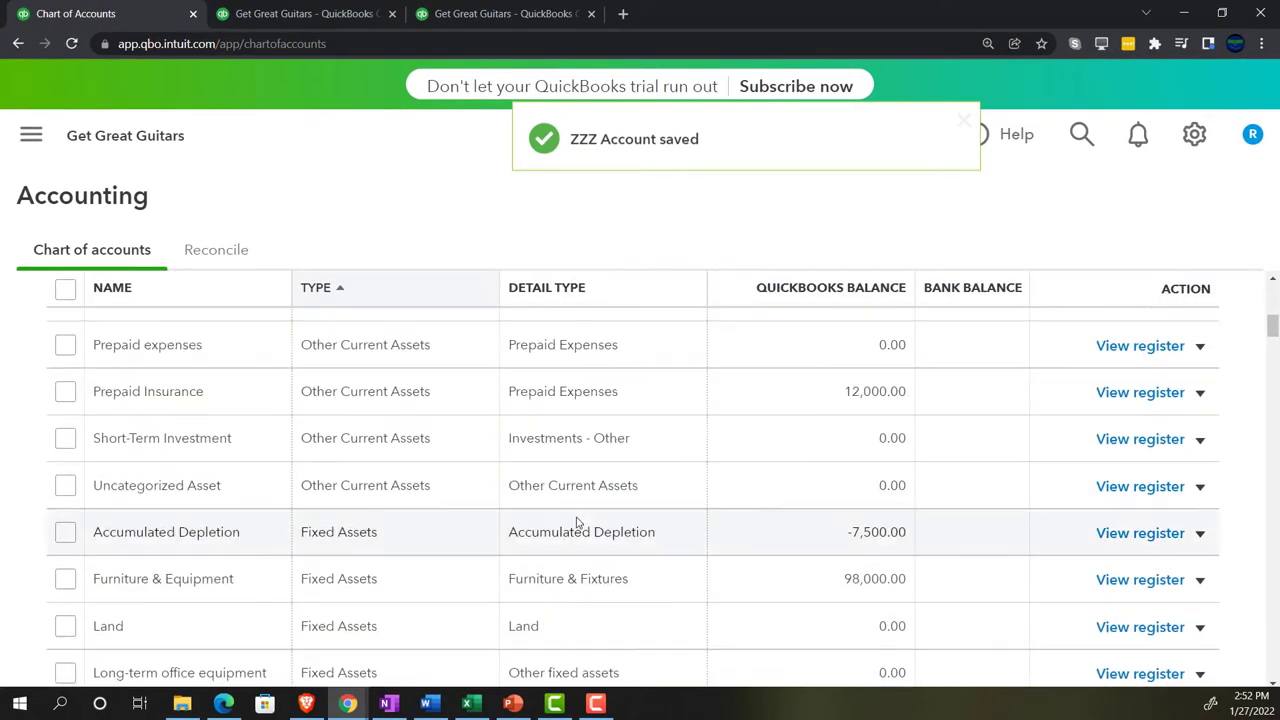
scroll(577, 521, "down", 7)
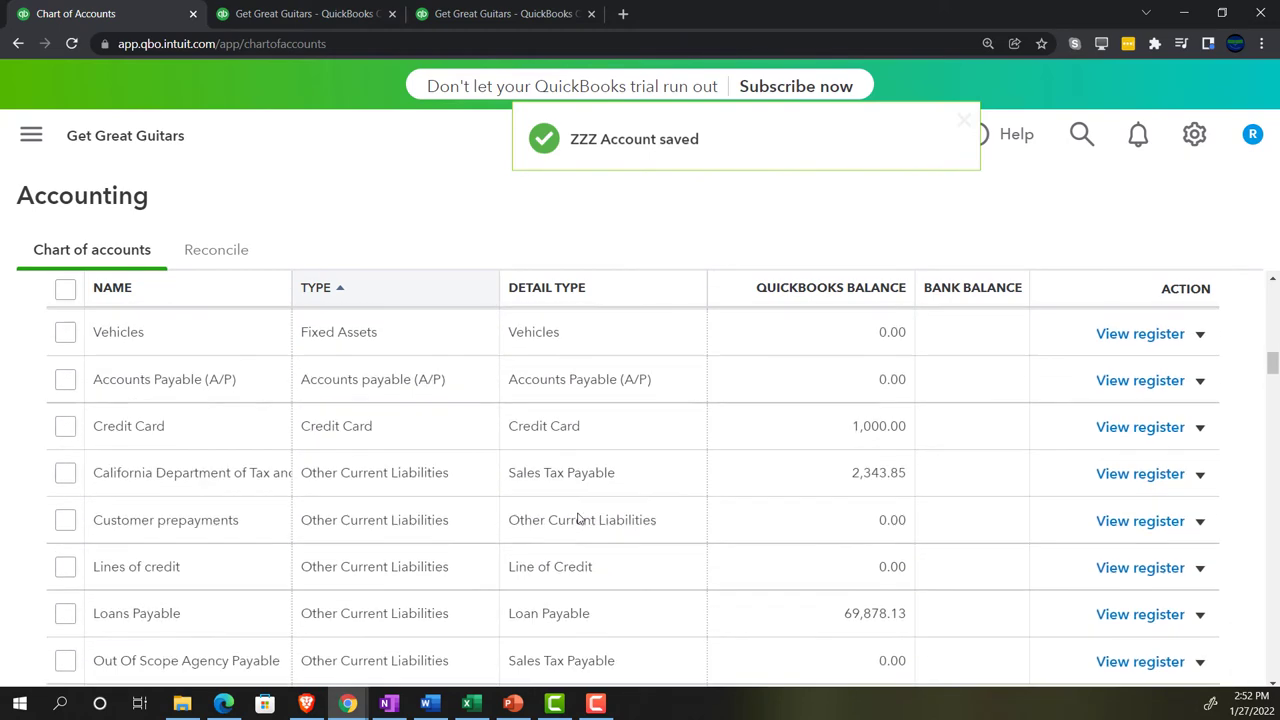
scroll(577, 519, "down", 5)
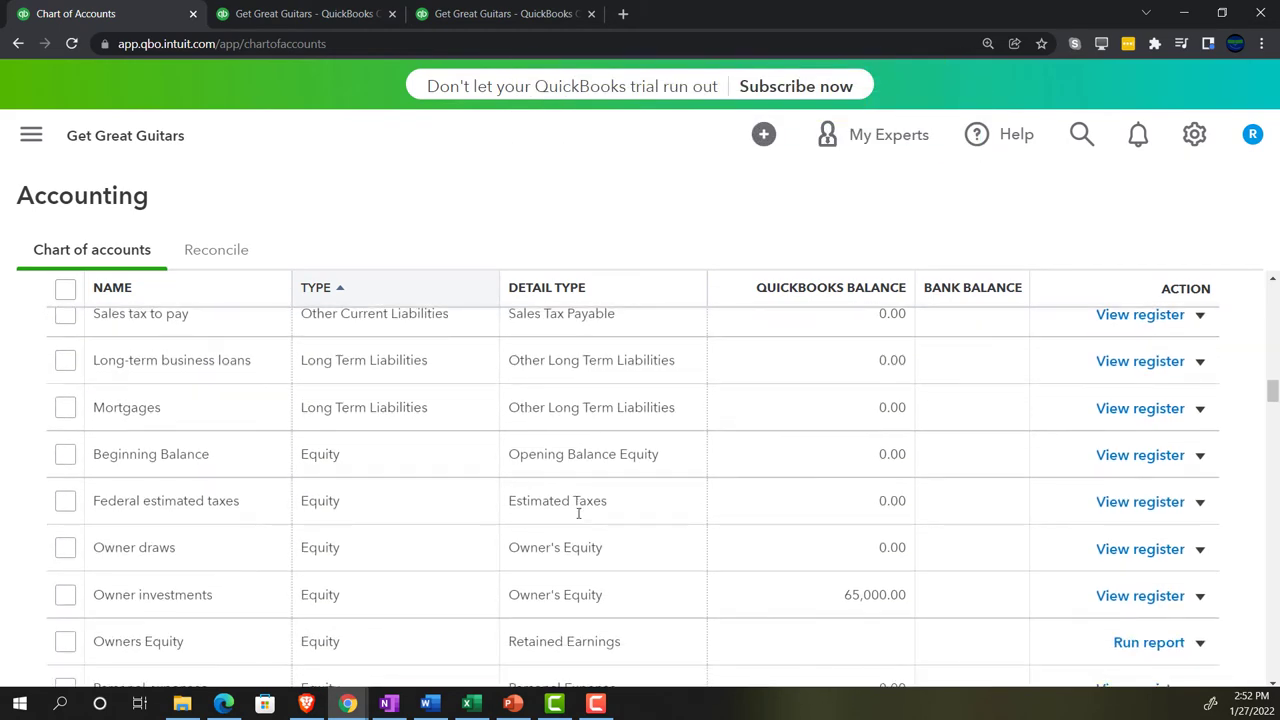
scroll(578, 513, "down", 3)
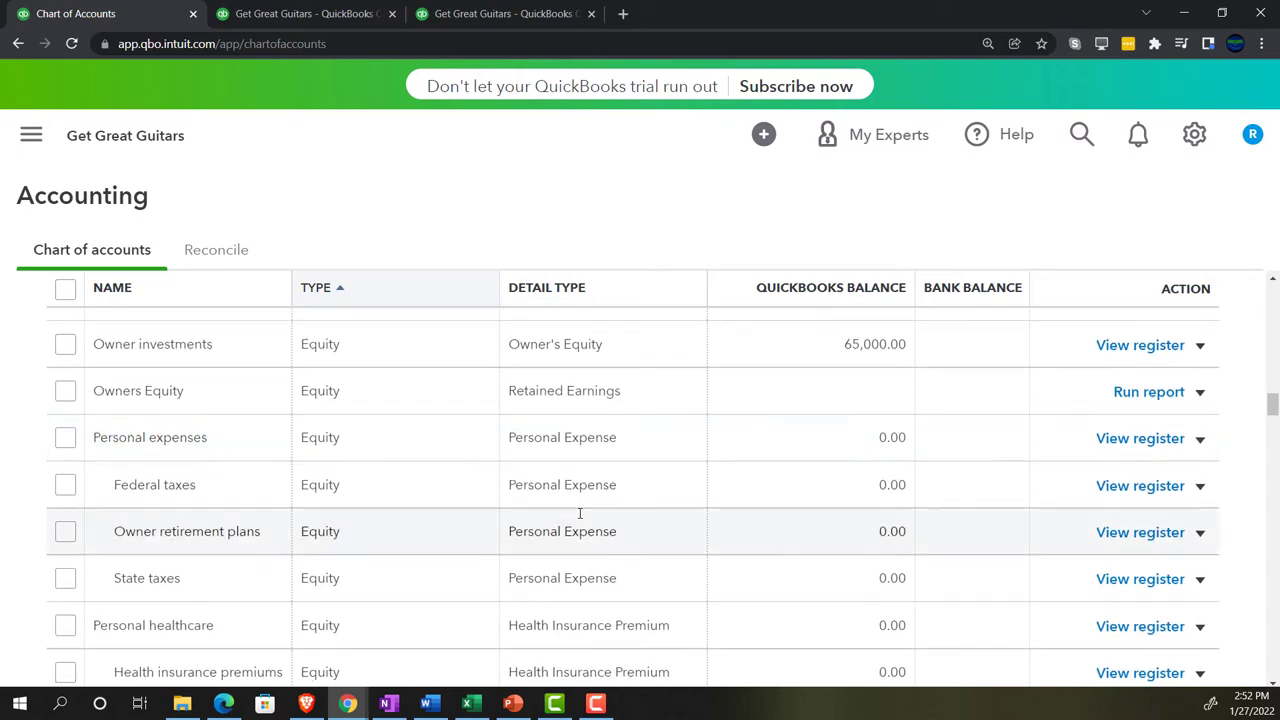
scroll(579, 513, "down", 4)
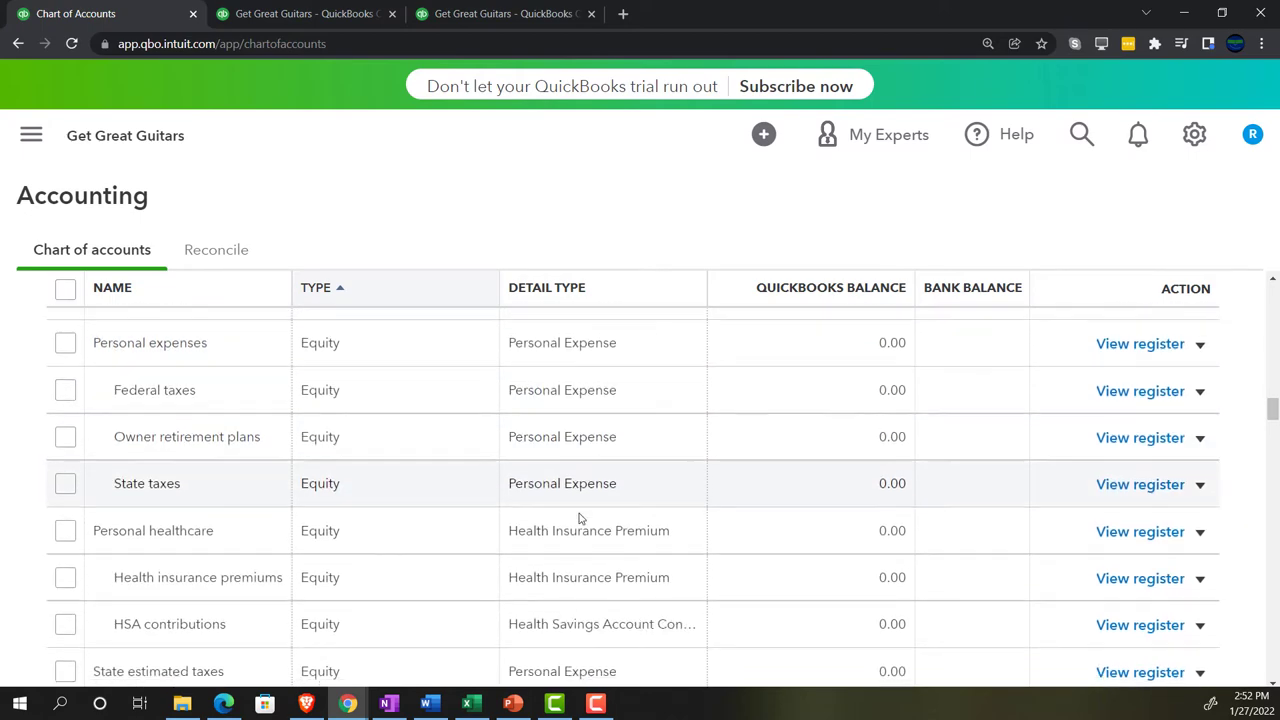
scroll(579, 513, "down", 5)
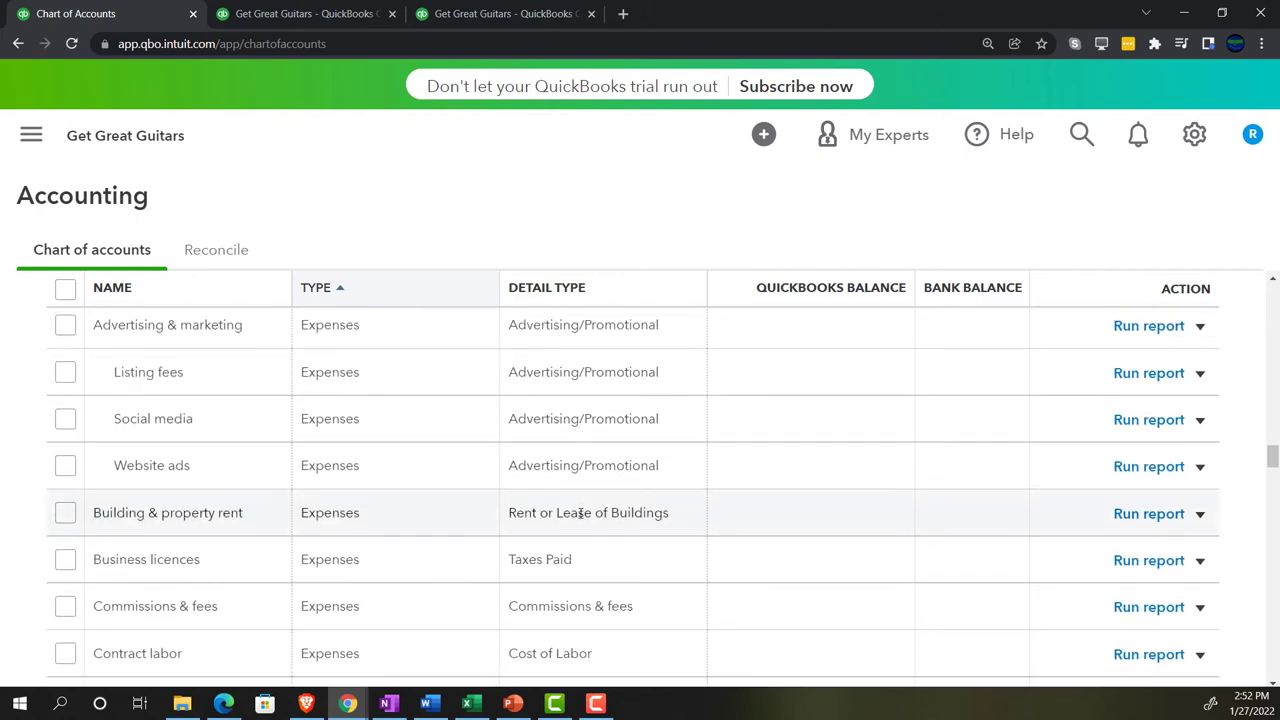
scroll(579, 513, "down", 4)
scroll(579, 513, "down", 3)
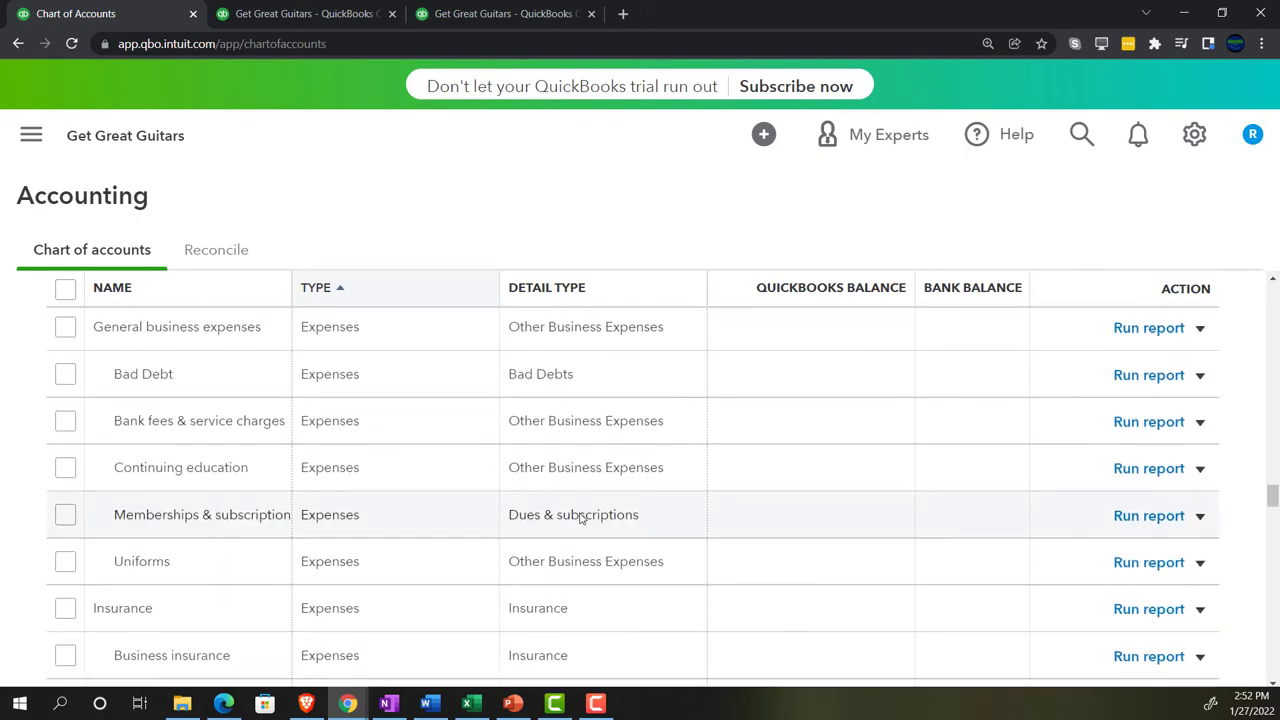
scroll(579, 516, "down", 3)
scroll(581, 516, "down", 1)
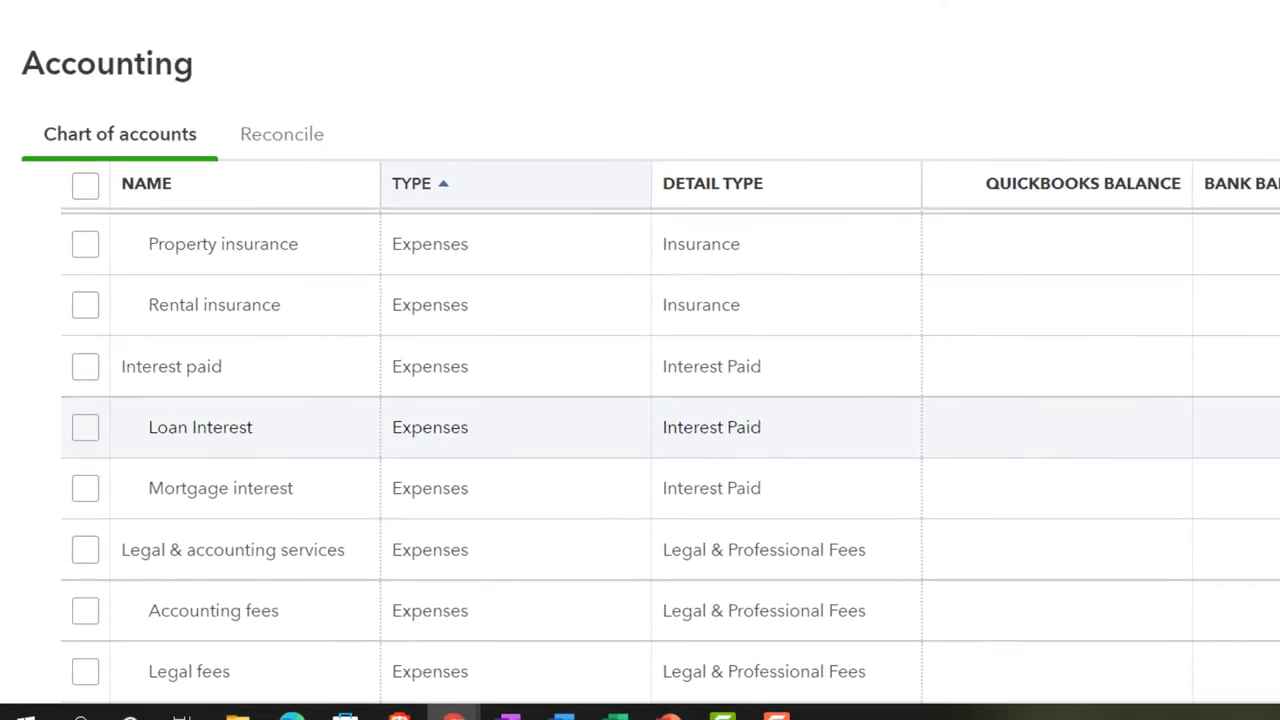
left_click(1223, 471)
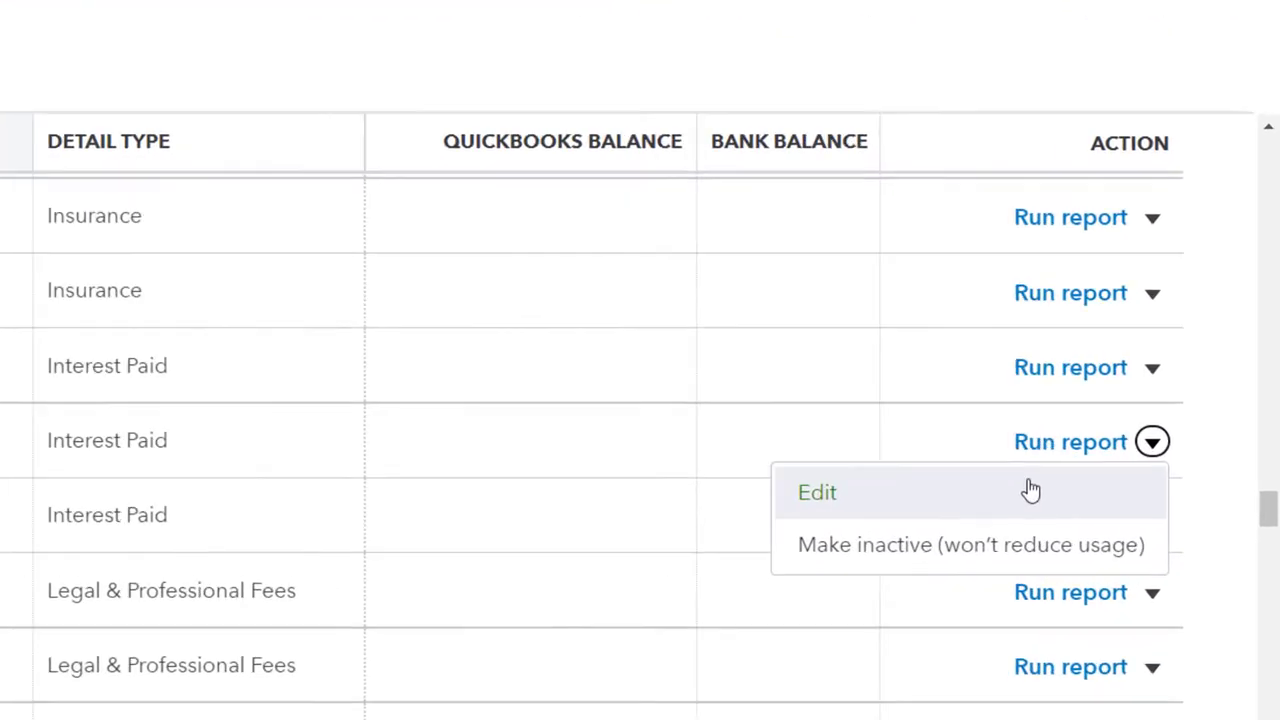
left_click(1031, 489)
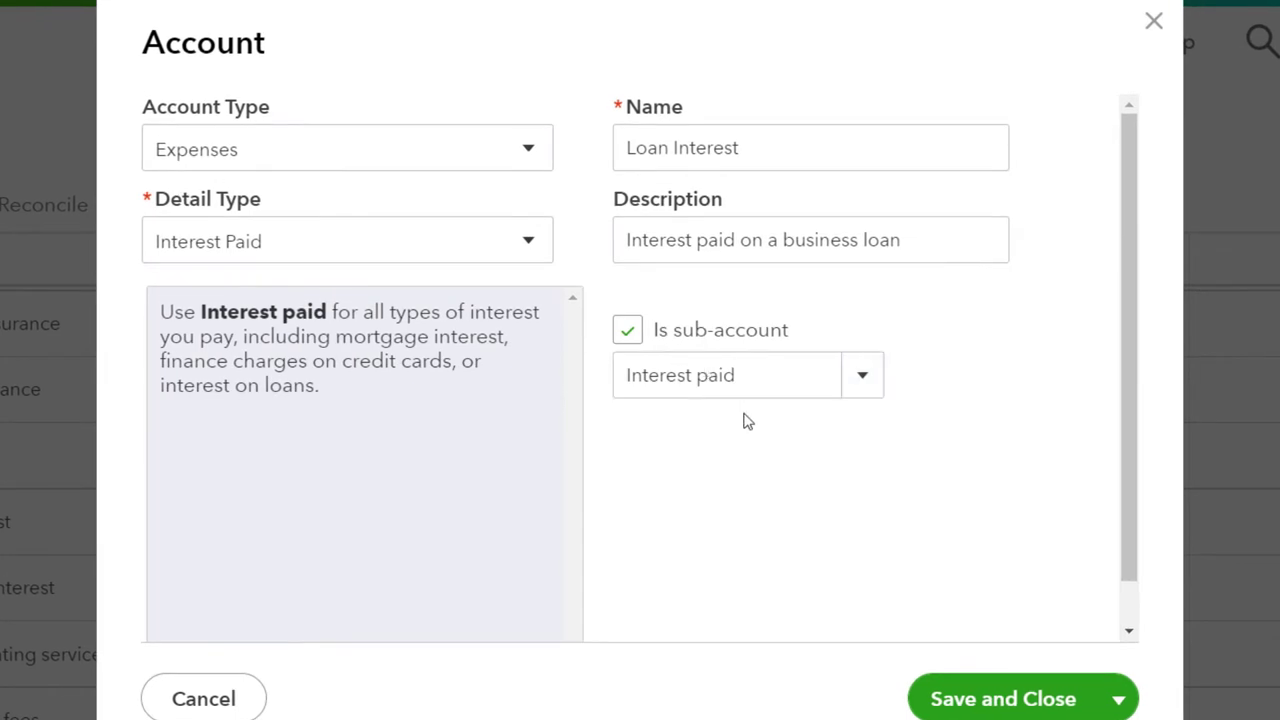
left_click(628, 331)
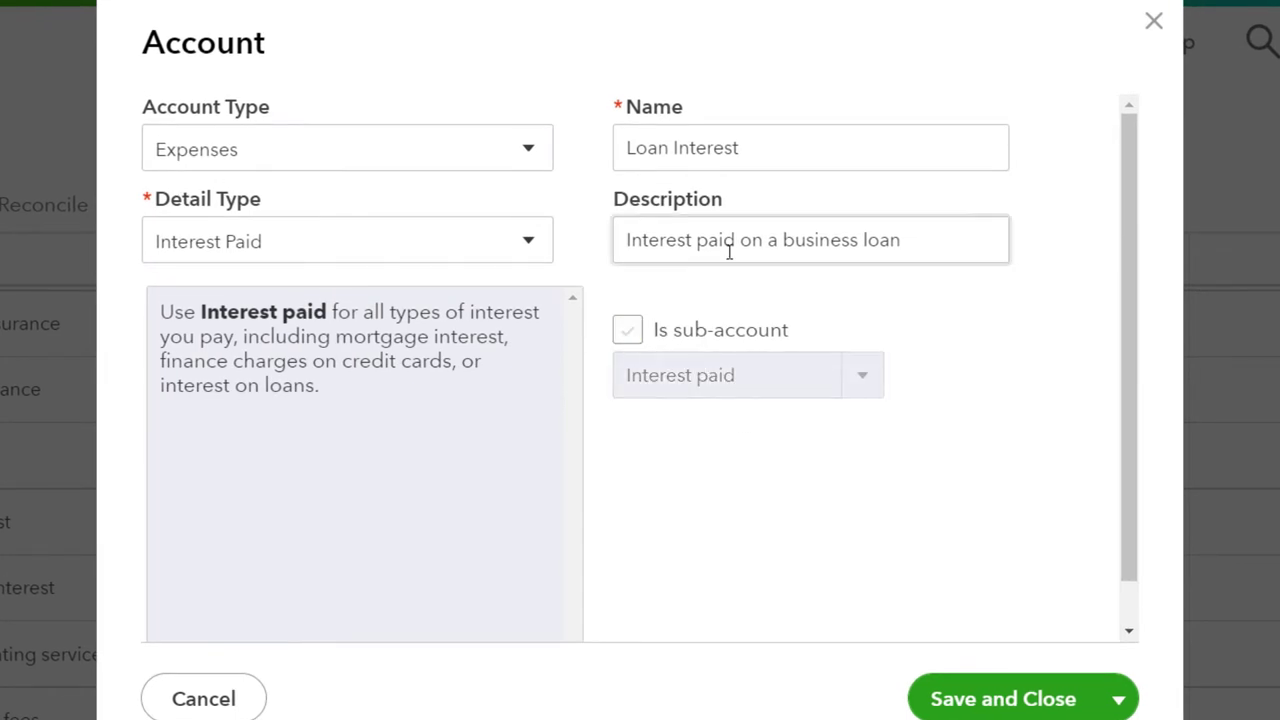
left_click_drag(775, 155, 450, 118)
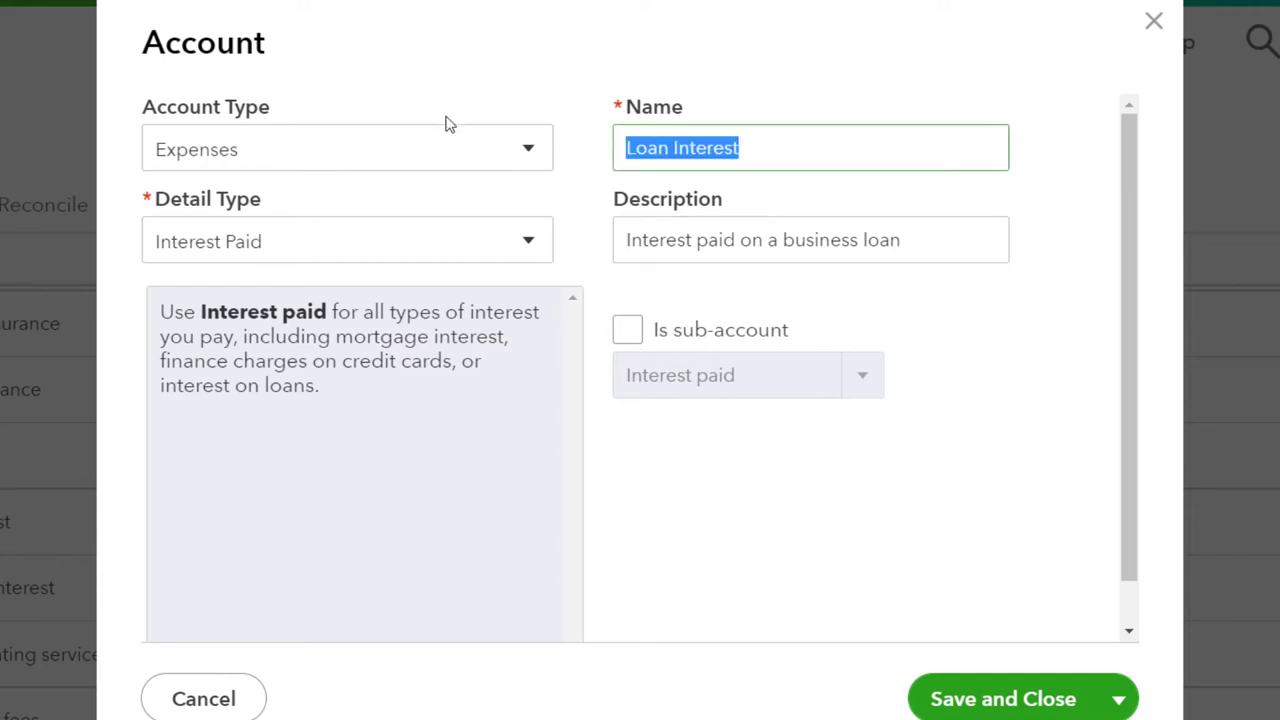
type("ZZZZ")
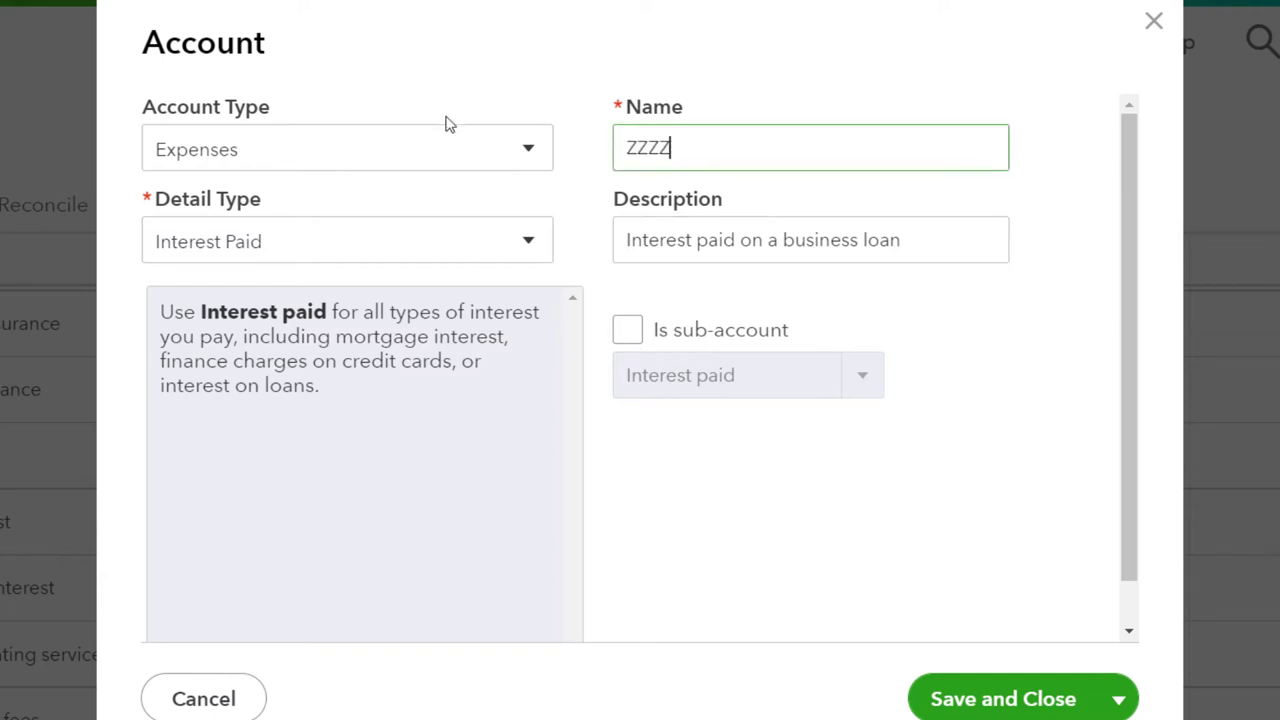
Step: Set the ZZZZ account's type to Other Expense and save the account, accepting the type change
left_click(529, 149)
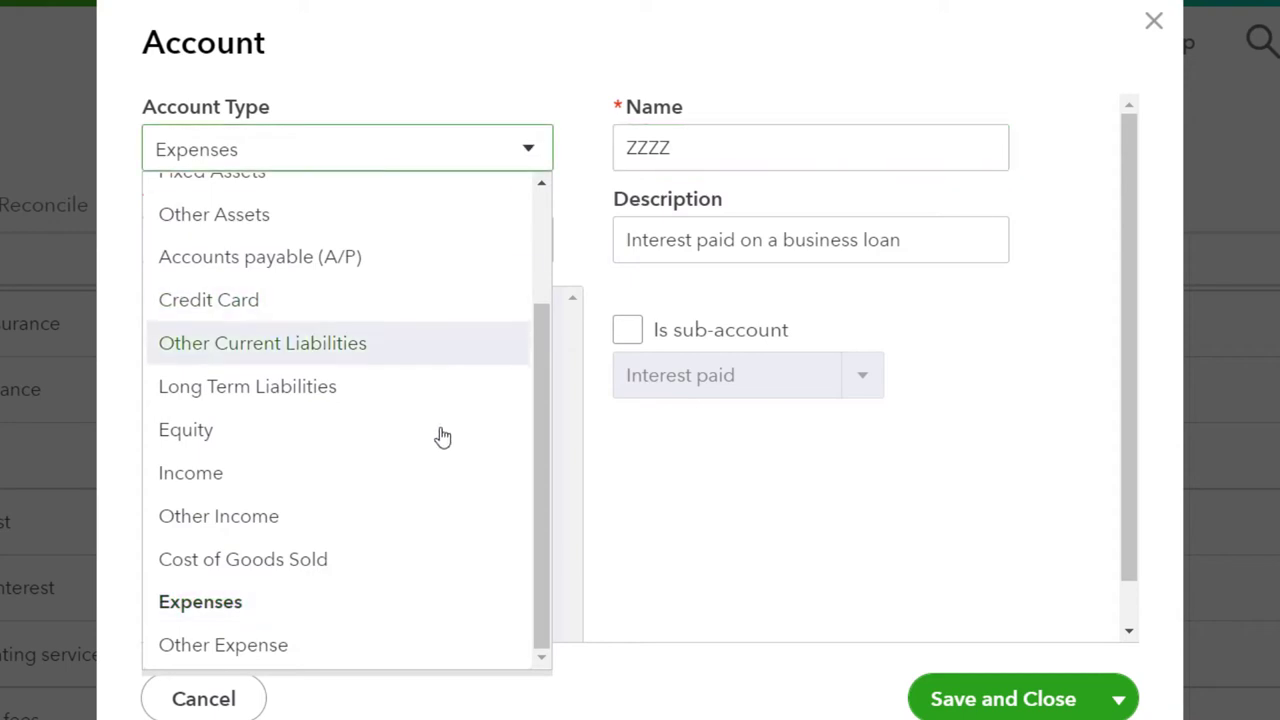
left_click(380, 645)
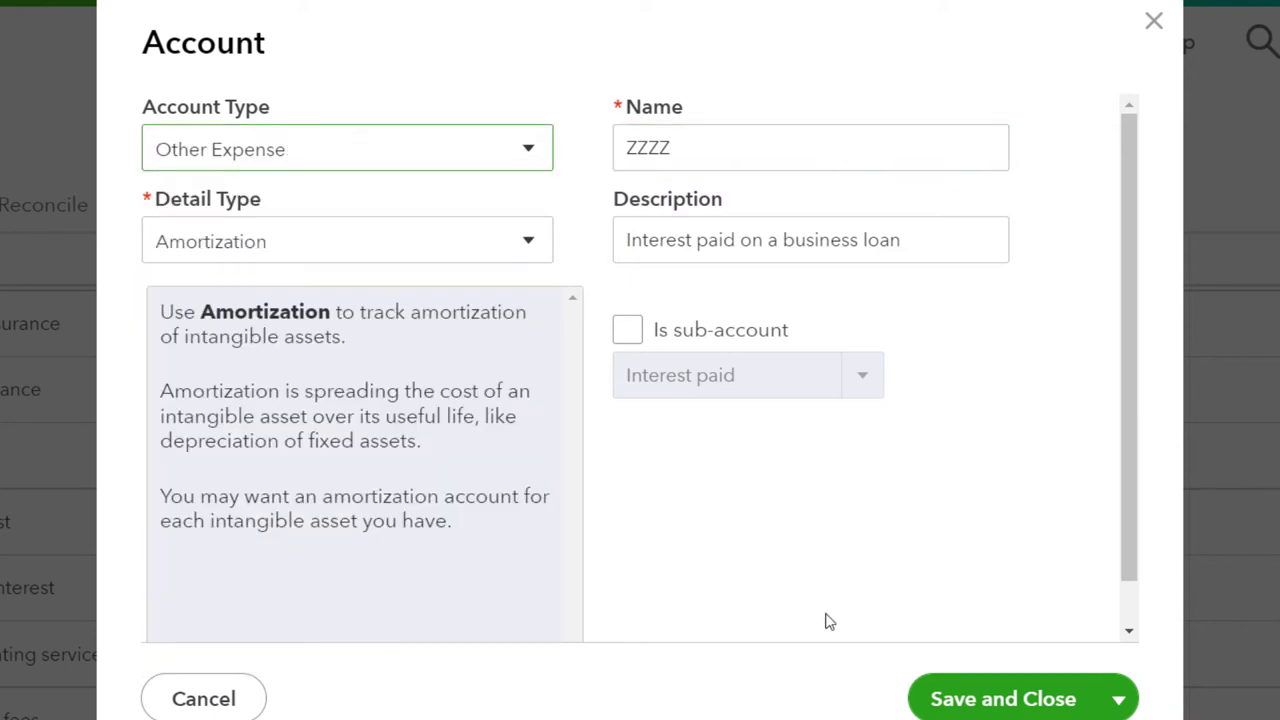
left_click(1013, 700)
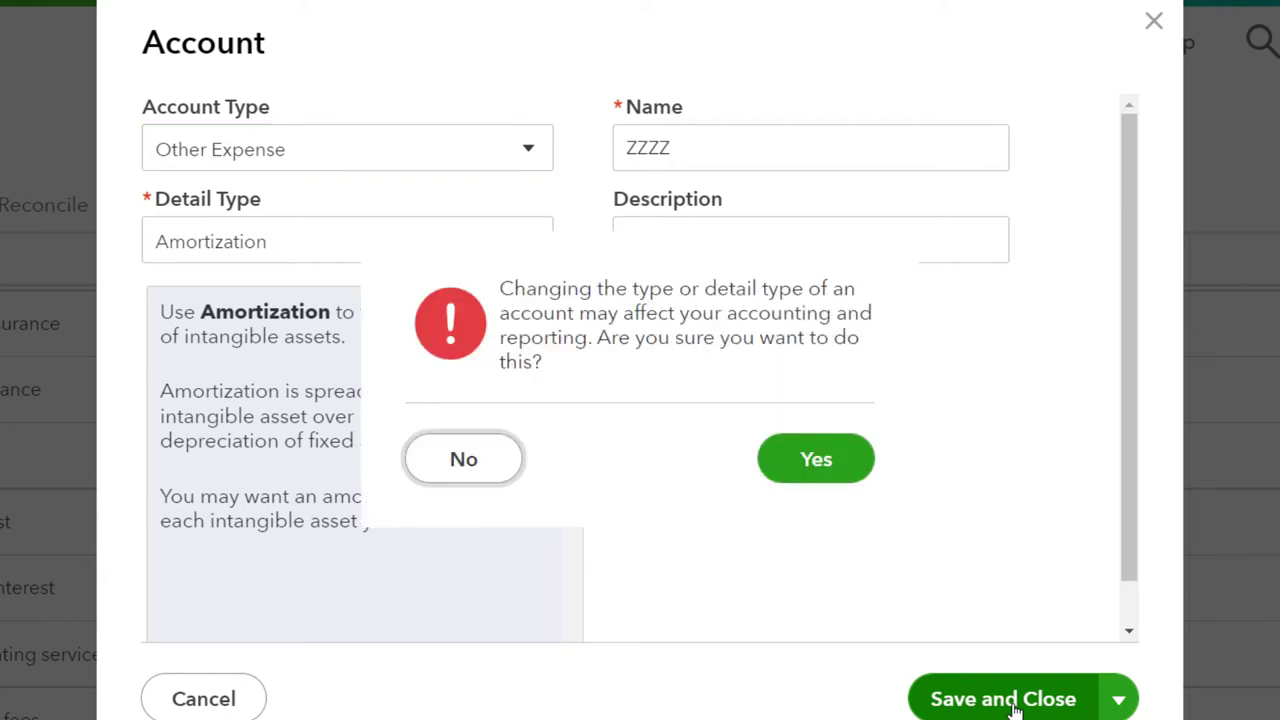
left_click(855, 465)
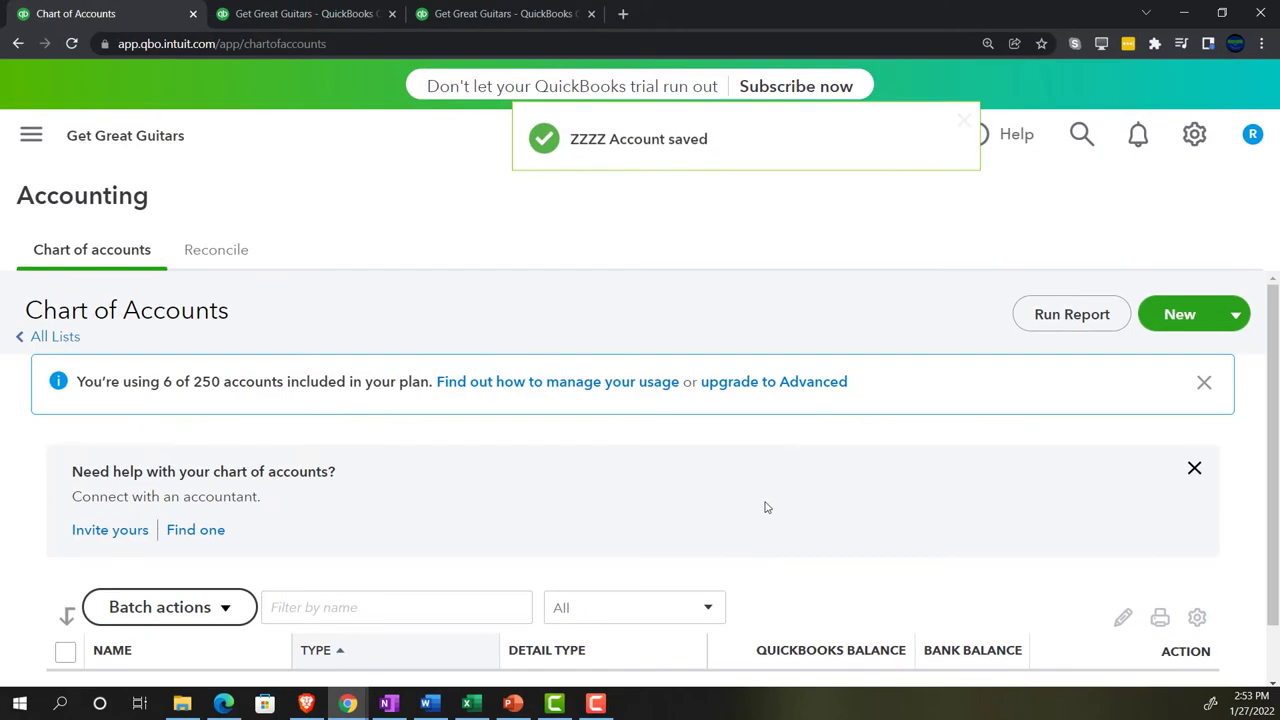
Step: Open the Mortgage interest account under Interest paid for editing and set its account type to Other Expense
scroll(766, 509, "down", 15)
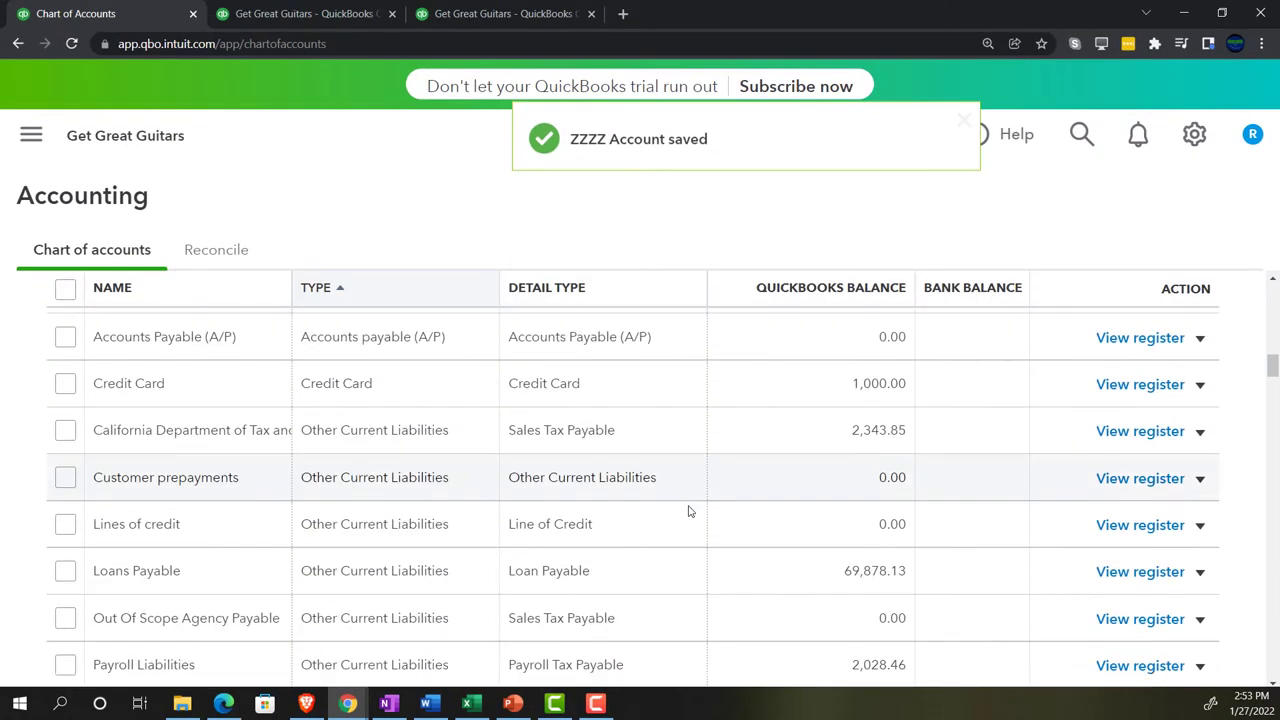
scroll(688, 511, "down", 15)
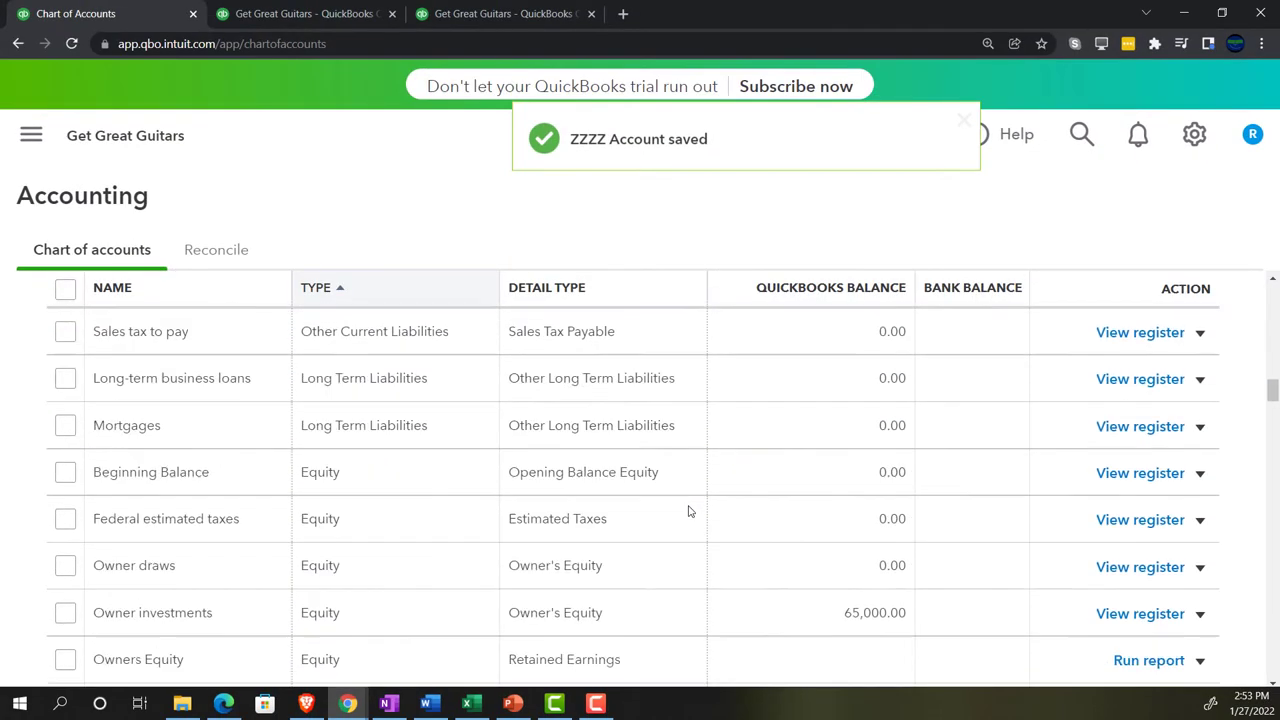
scroll(688, 511, "down", 10)
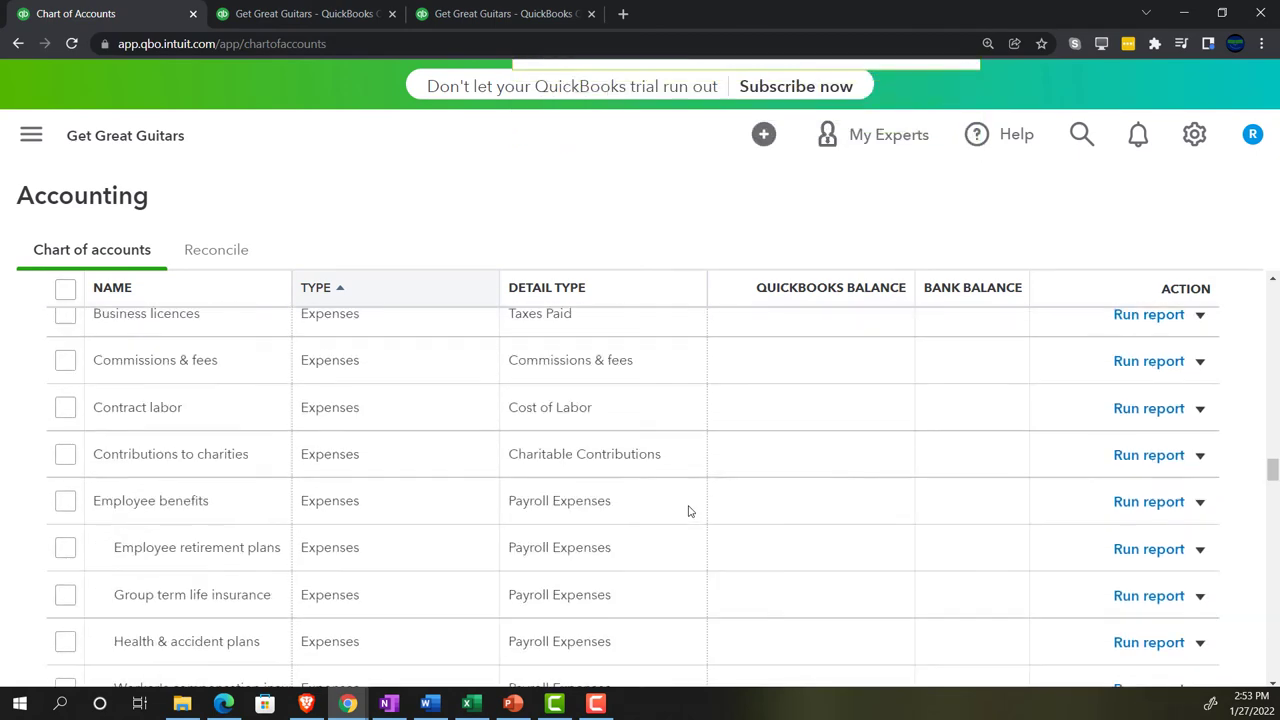
scroll(688, 511, "down", 8)
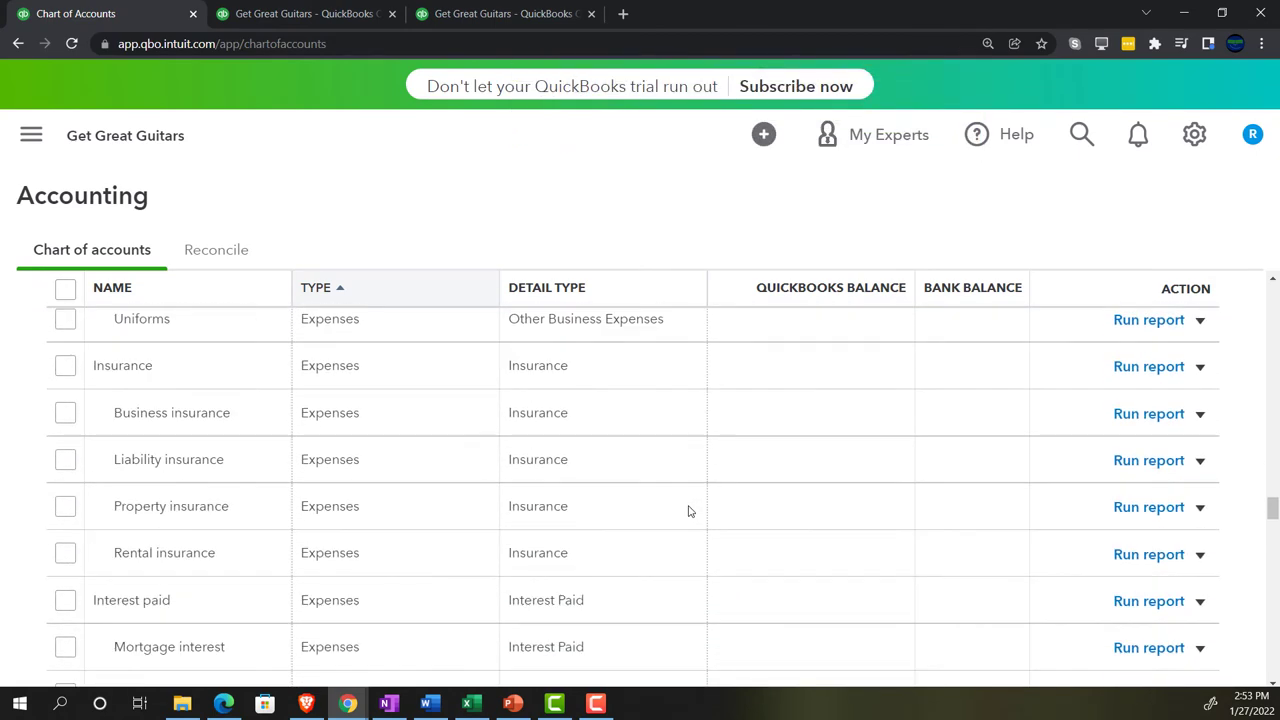
scroll(688, 511, "down", 5)
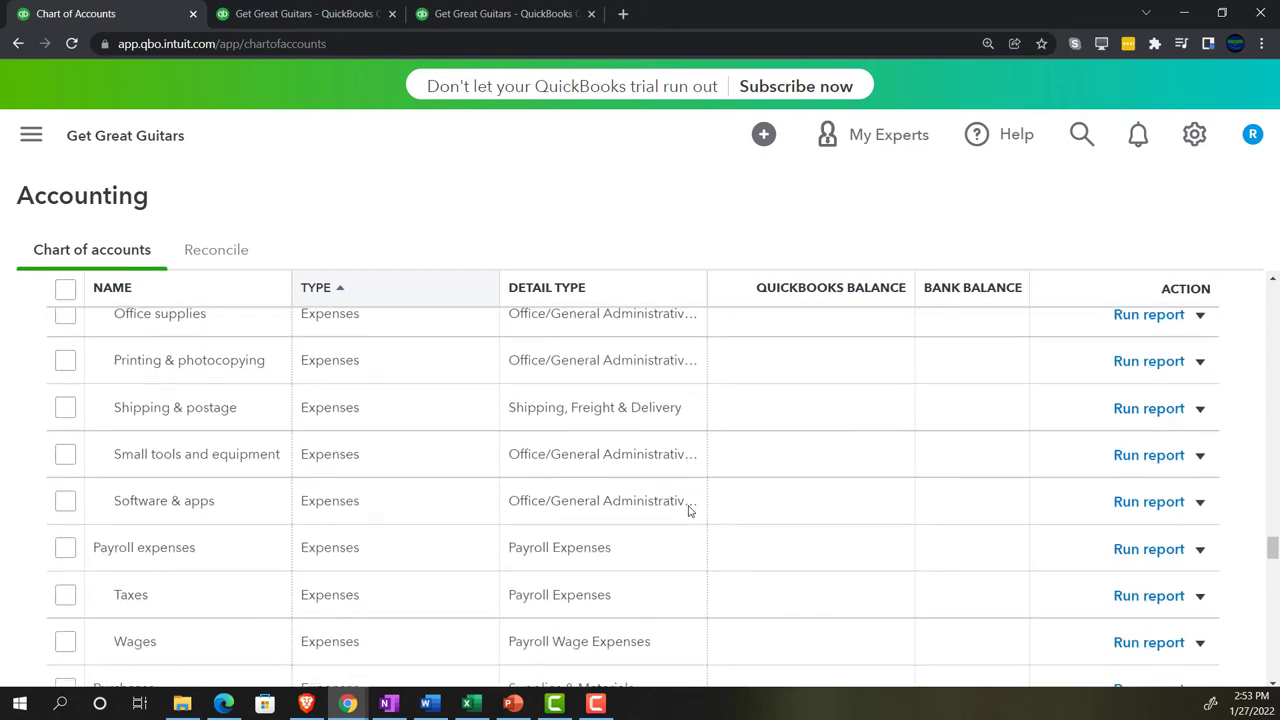
scroll(688, 511, "down", 5)
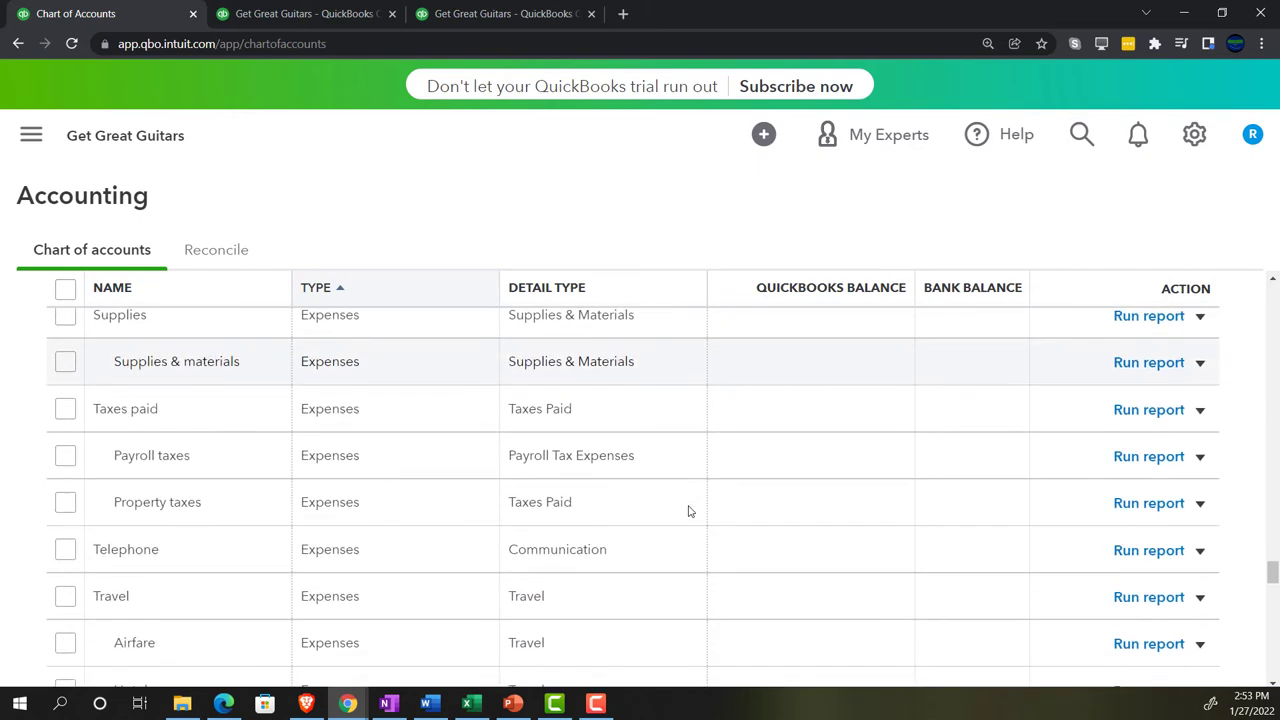
scroll(688, 511, "down", 4)
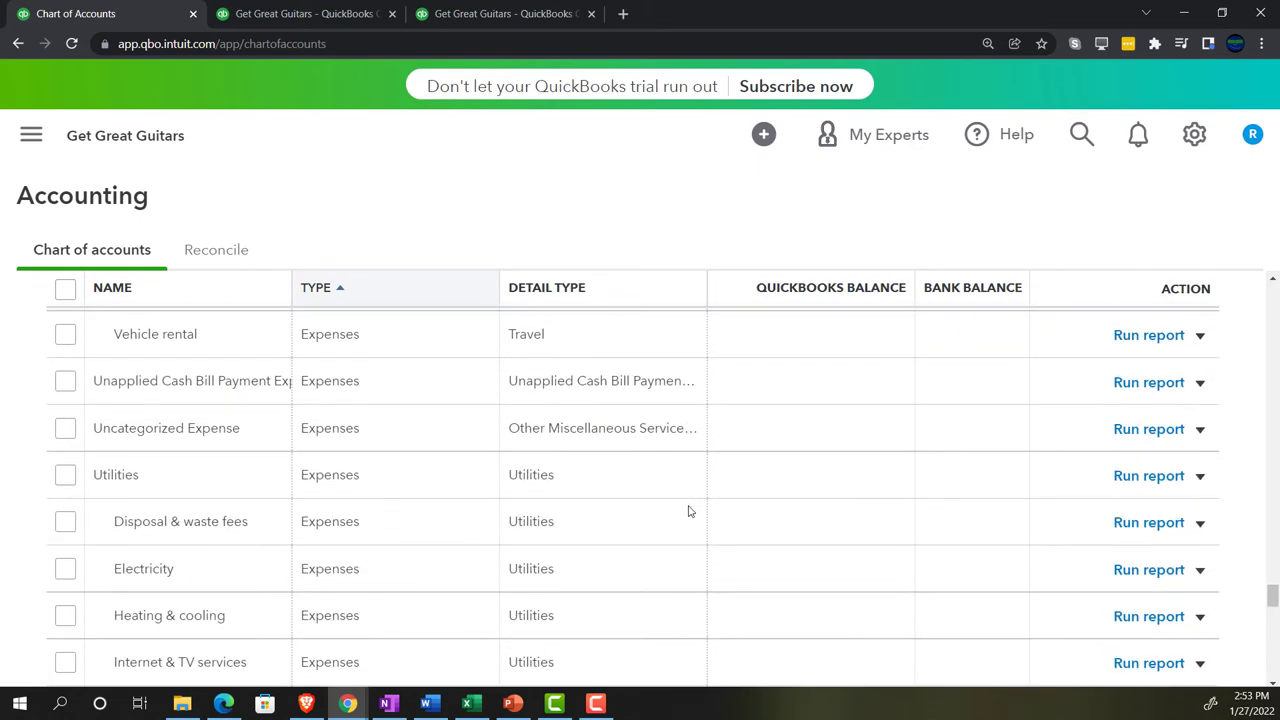
scroll(688, 511, "up", 5)
scroll(688, 511, "up", 5)
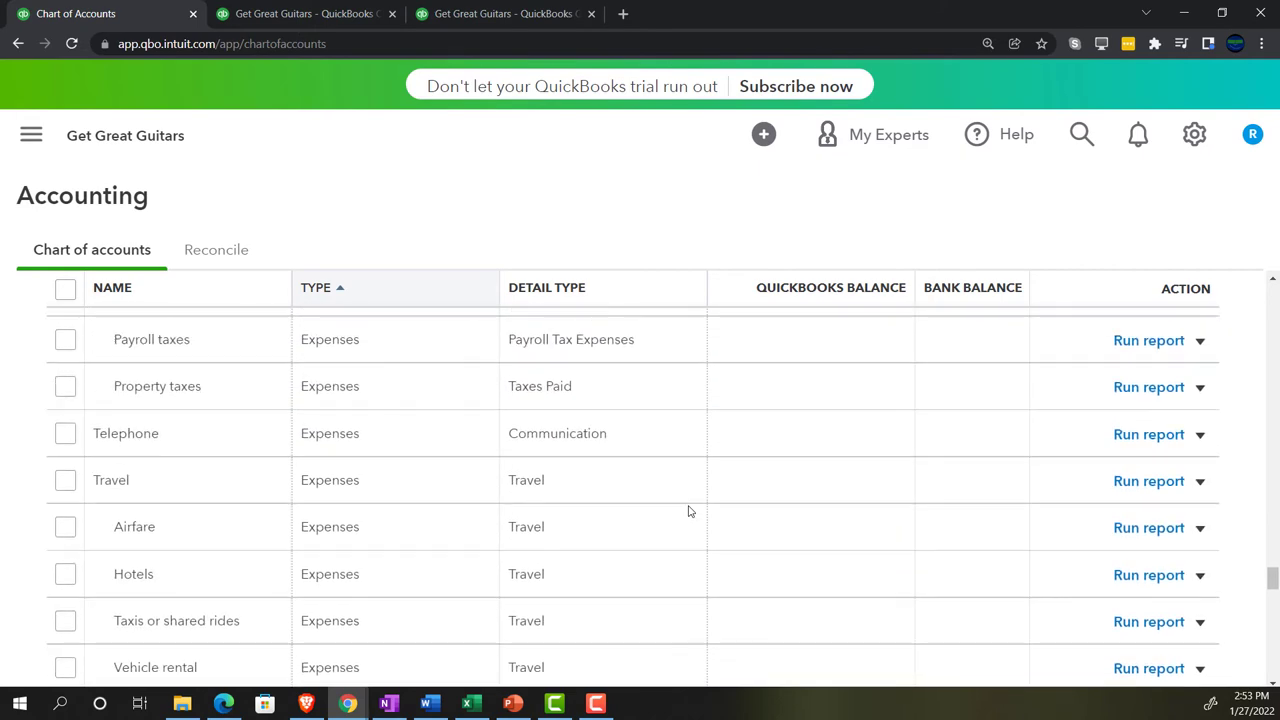
scroll(691, 509, "up", 4)
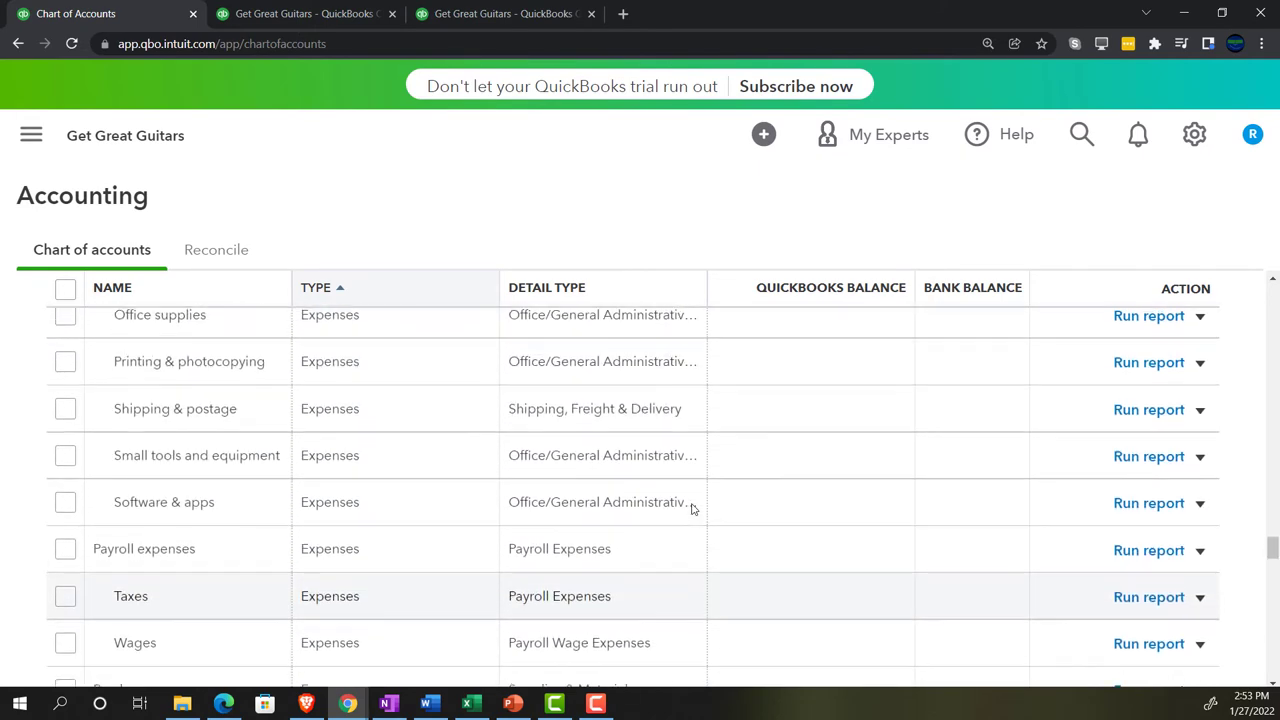
scroll(695, 509, "up", 1)
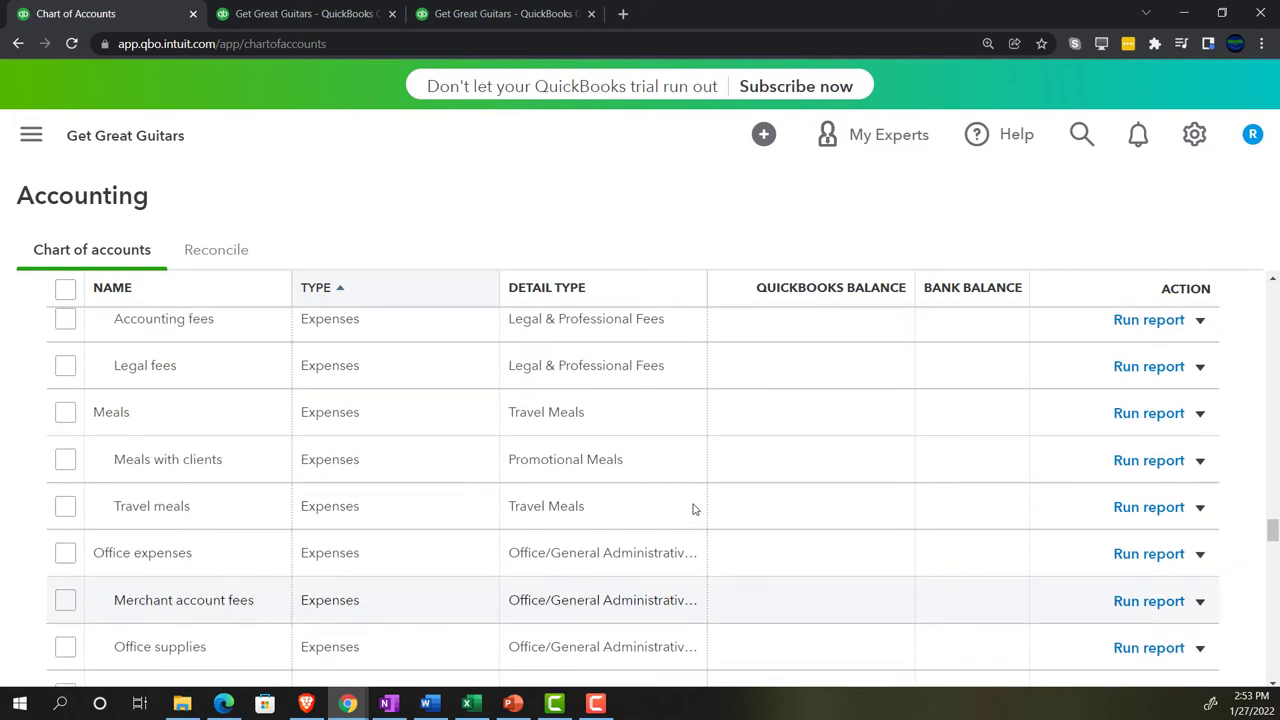
scroll(695, 509, "up", 2)
scroll(695, 509, "up", 2)
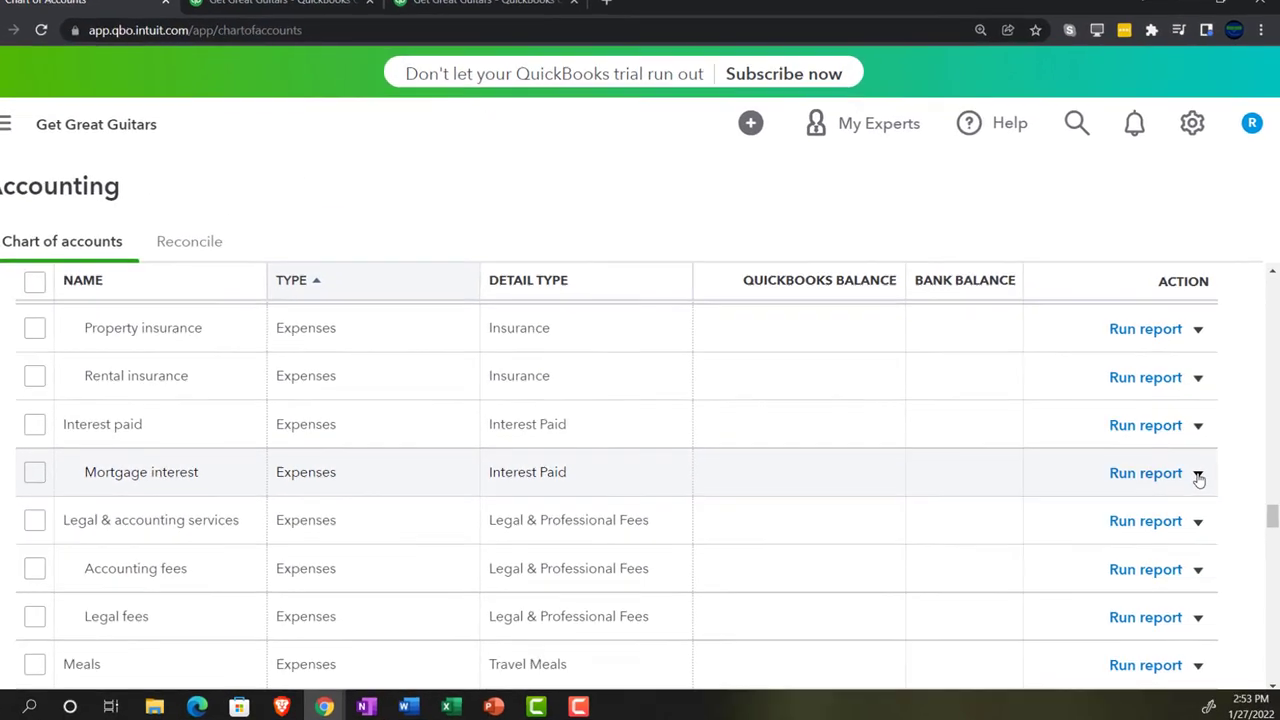
left_click(1279, 430)
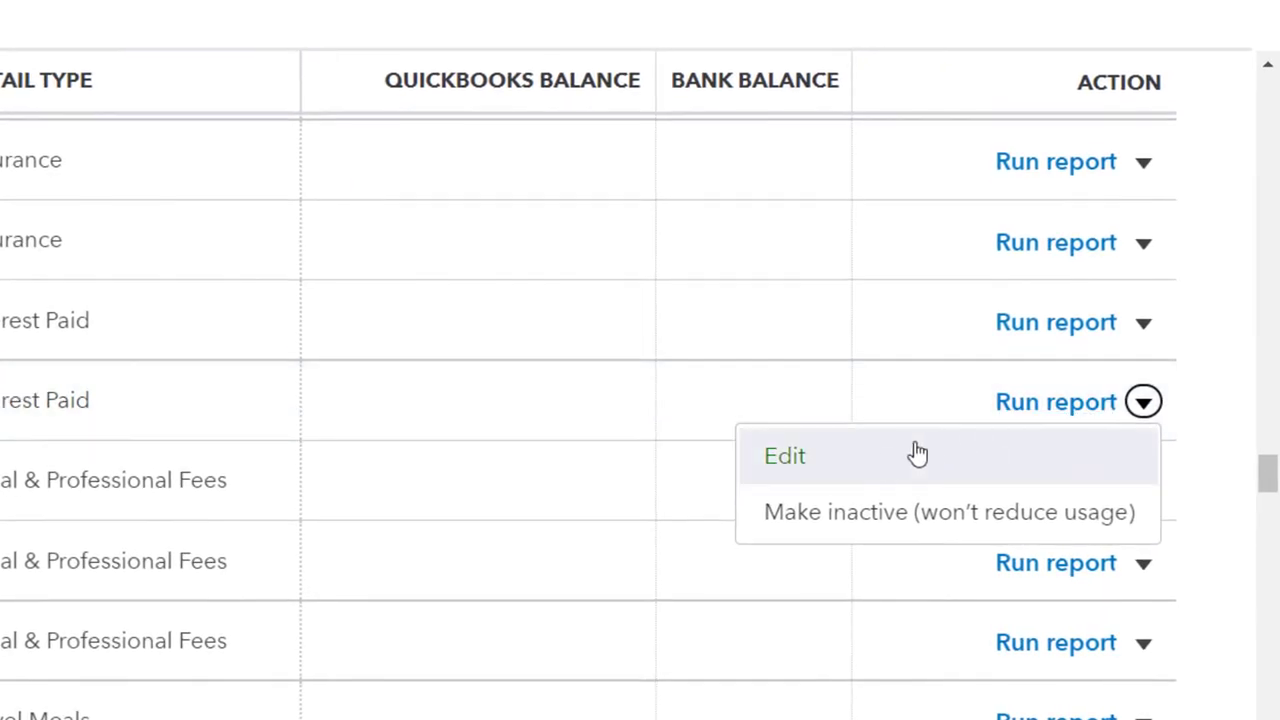
left_click(930, 472)
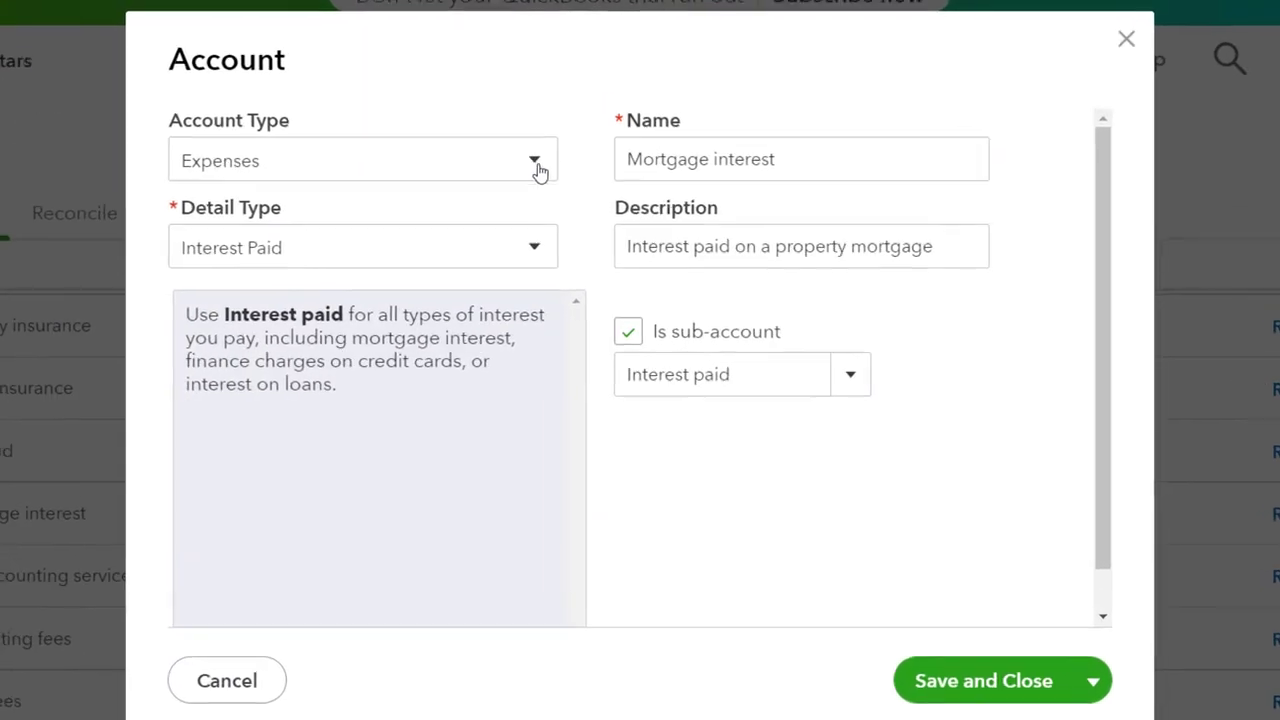
left_click(558, 211)
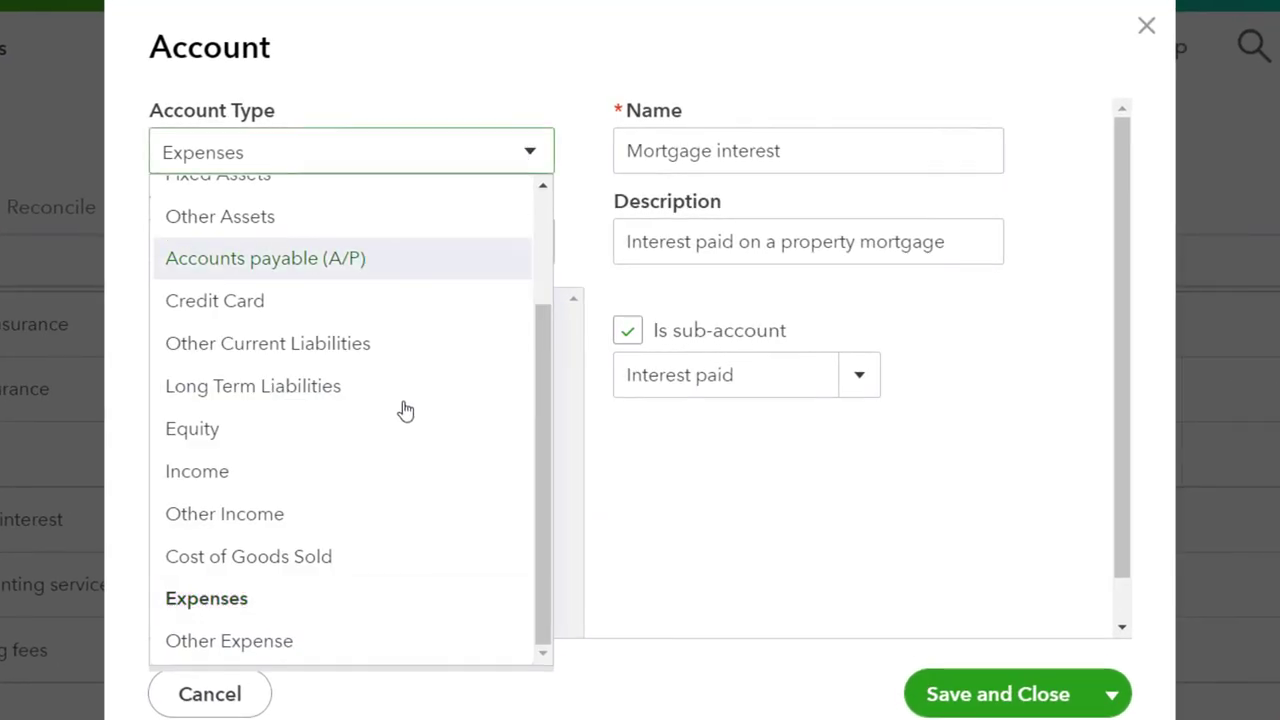
left_click(368, 641)
Step: Rename the Mortgage interest account as zzzzzz, keeping its description
left_click(800, 150)
key("ctrl+a")
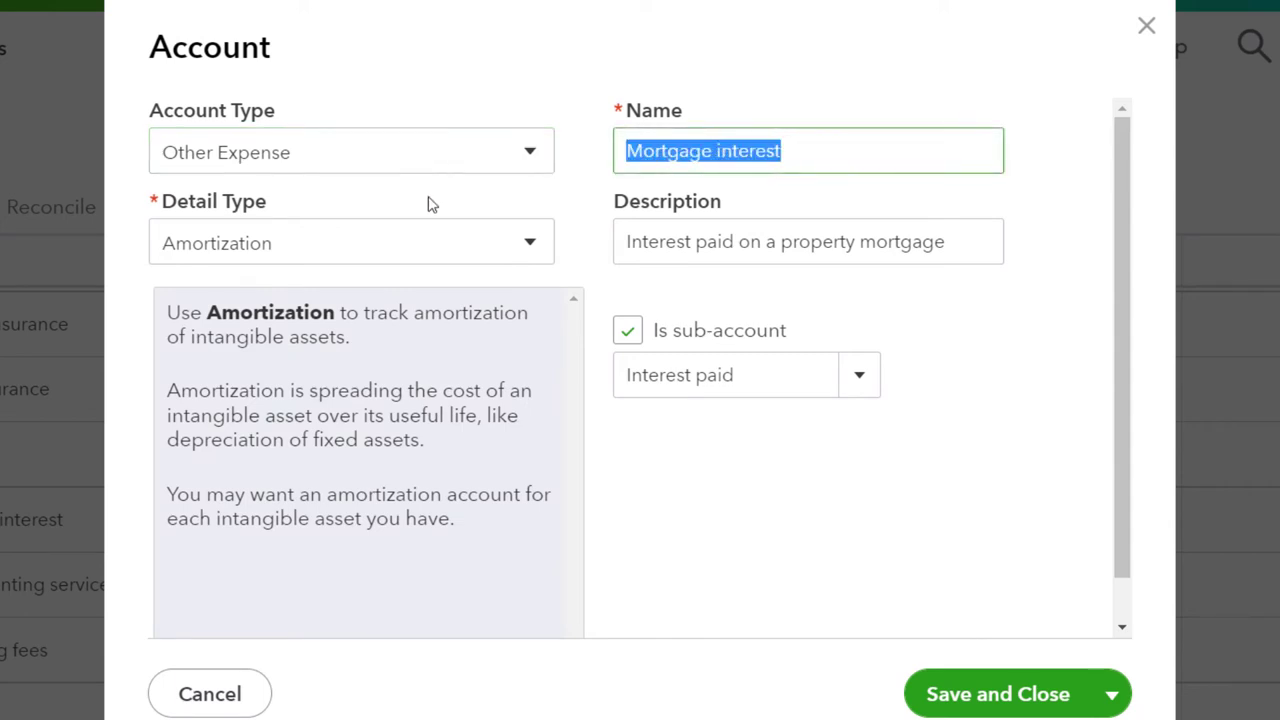
triple_click(726, 146)
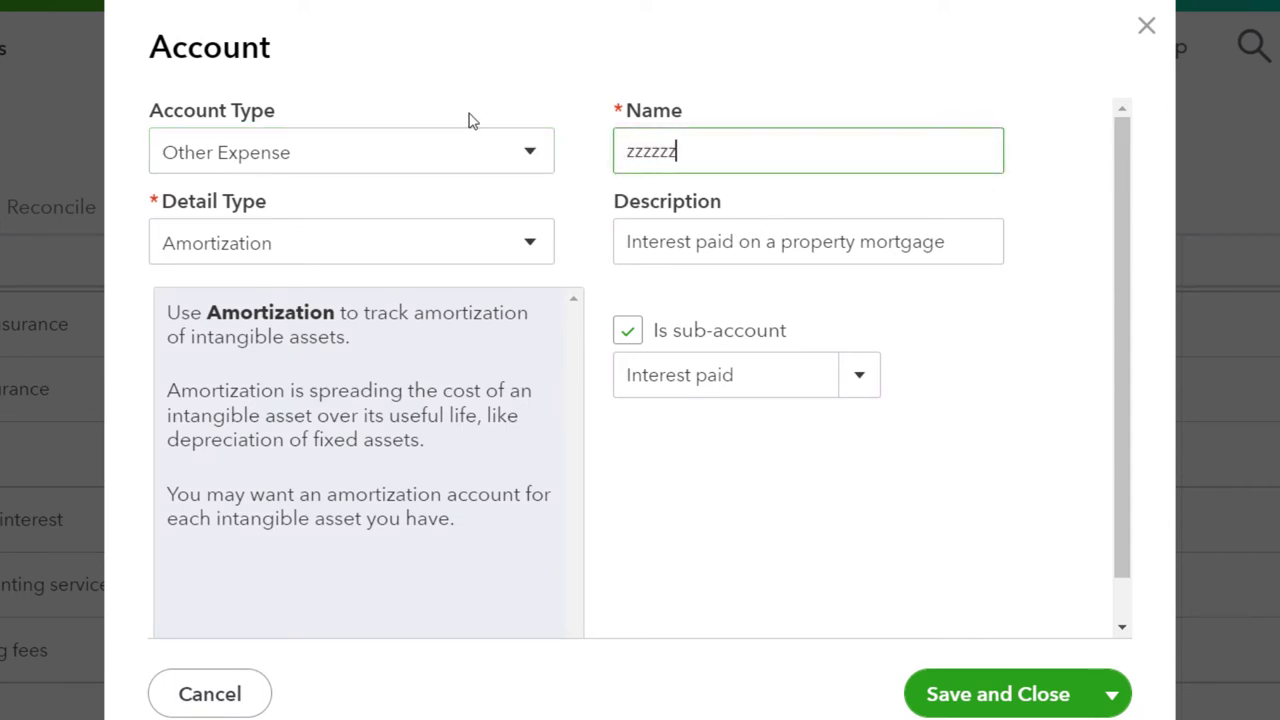
Step: Try to save the zzzzzz account, and remove its sub-account assignment to Interest paid
left_click(944, 705)
left_click(851, 374)
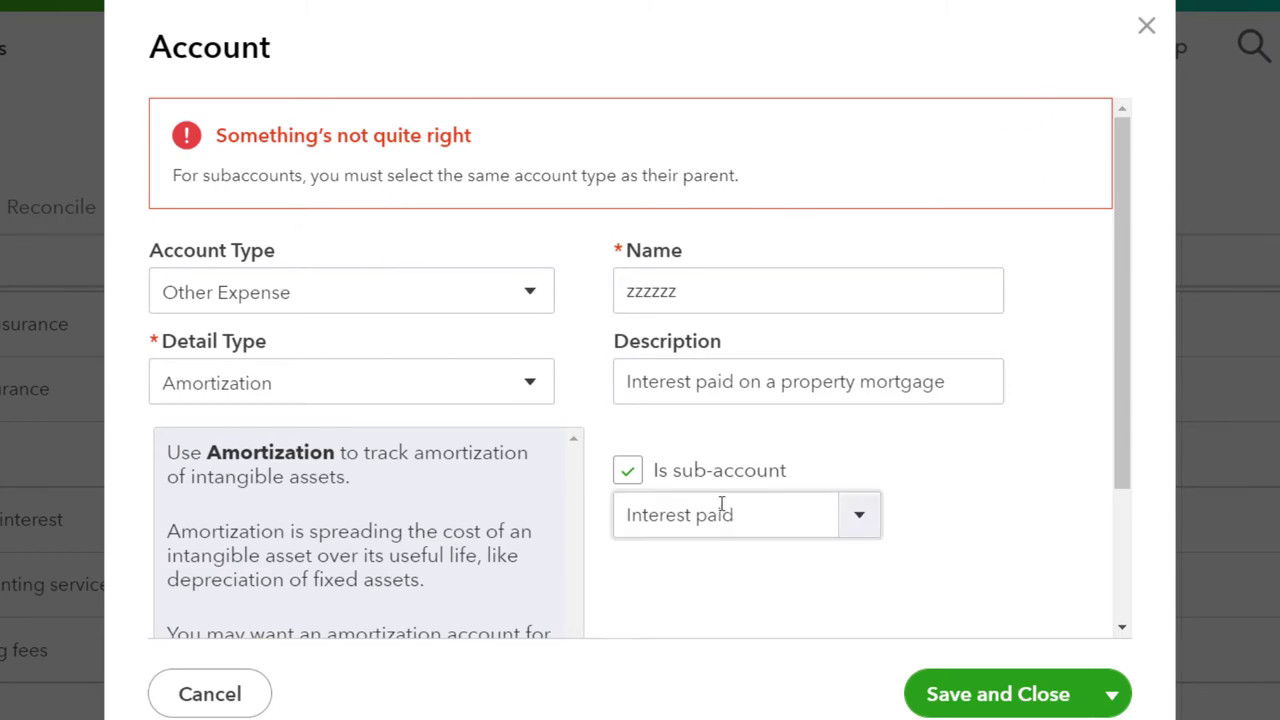
left_click(636, 474)
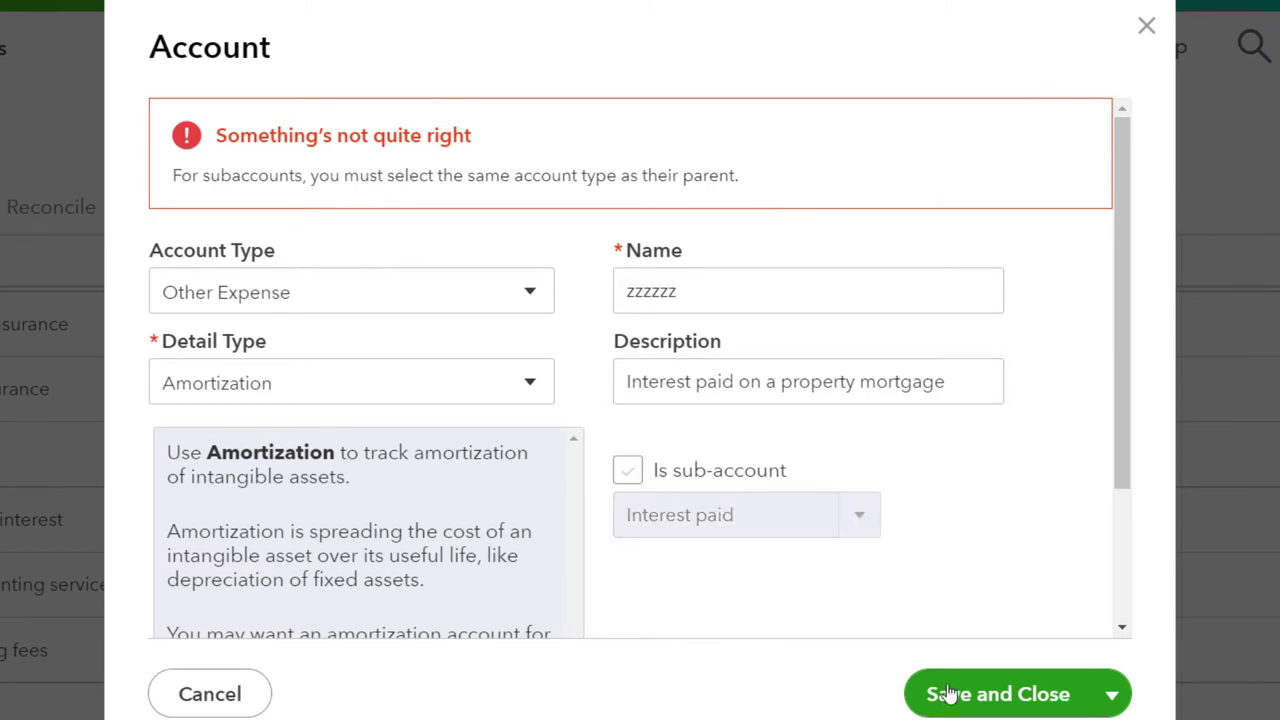
Step: Save the zzzzzz account as a standalone Other Expense account, accepting the account type change
left_click(980, 700)
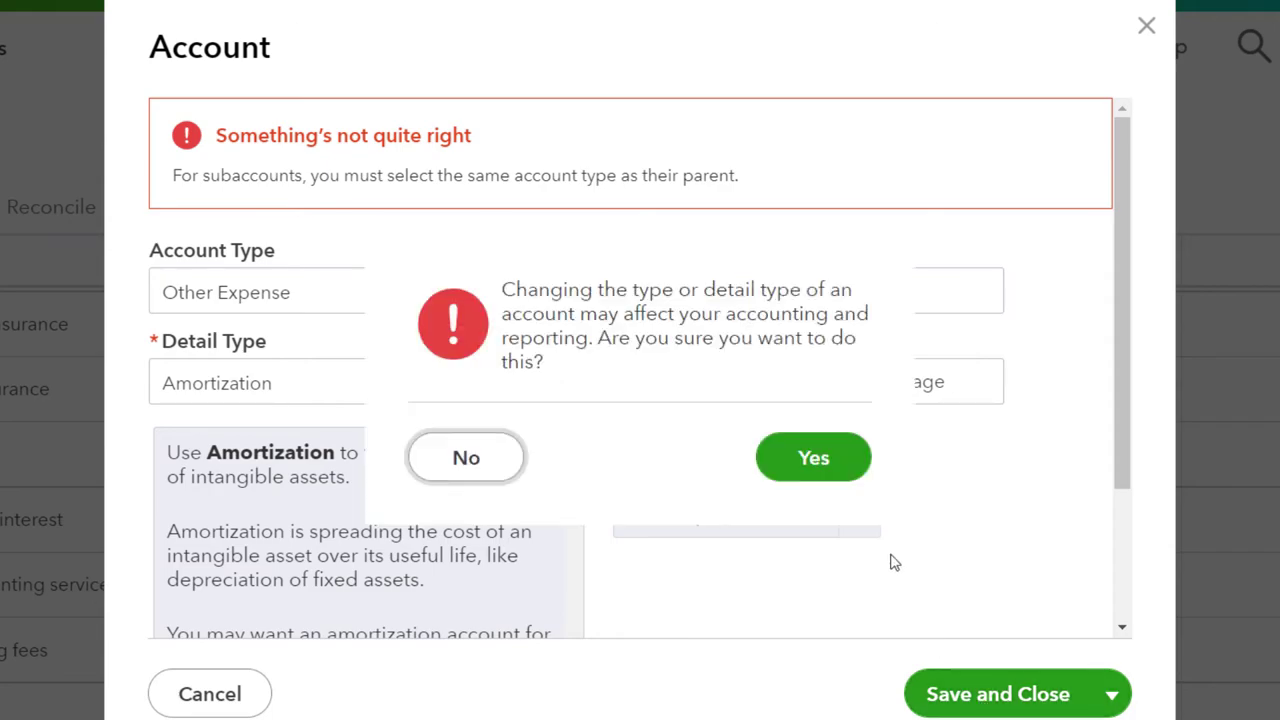
left_click(818, 381)
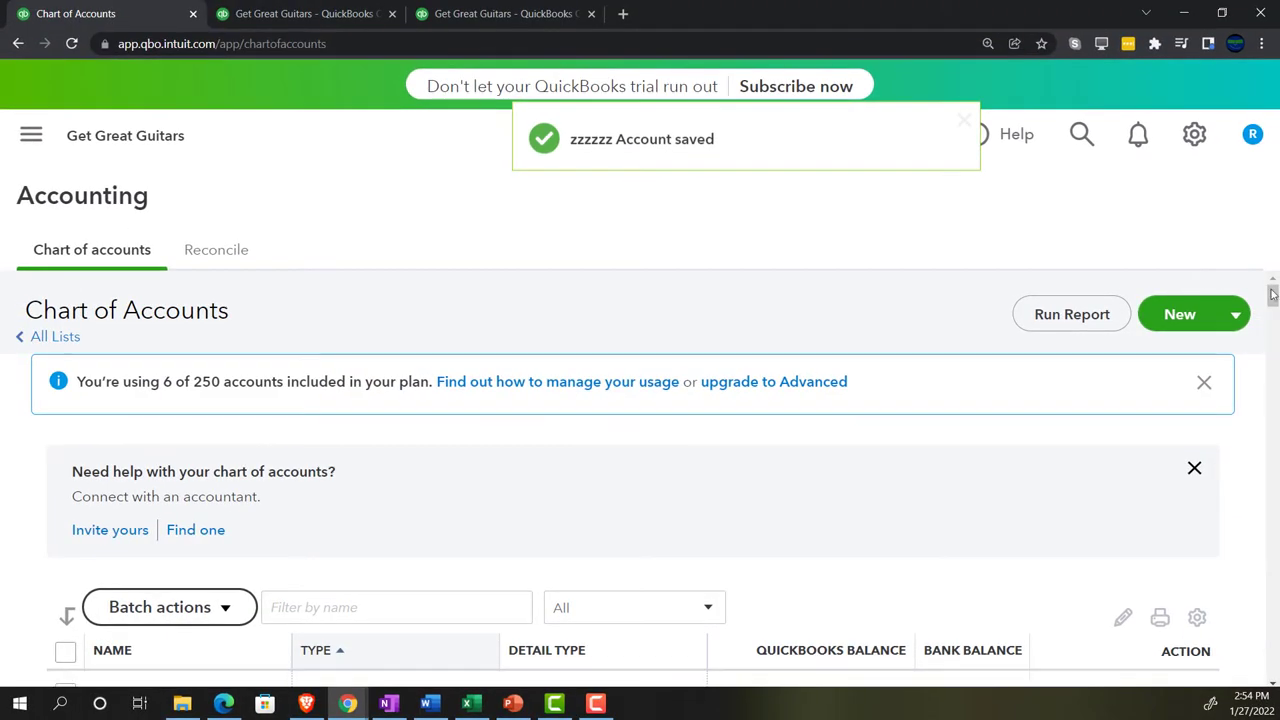
Step: Make the ZZZ account at the end of the Other Expense accounts inactive
left_click_drag(1273, 298, 1265, 706)
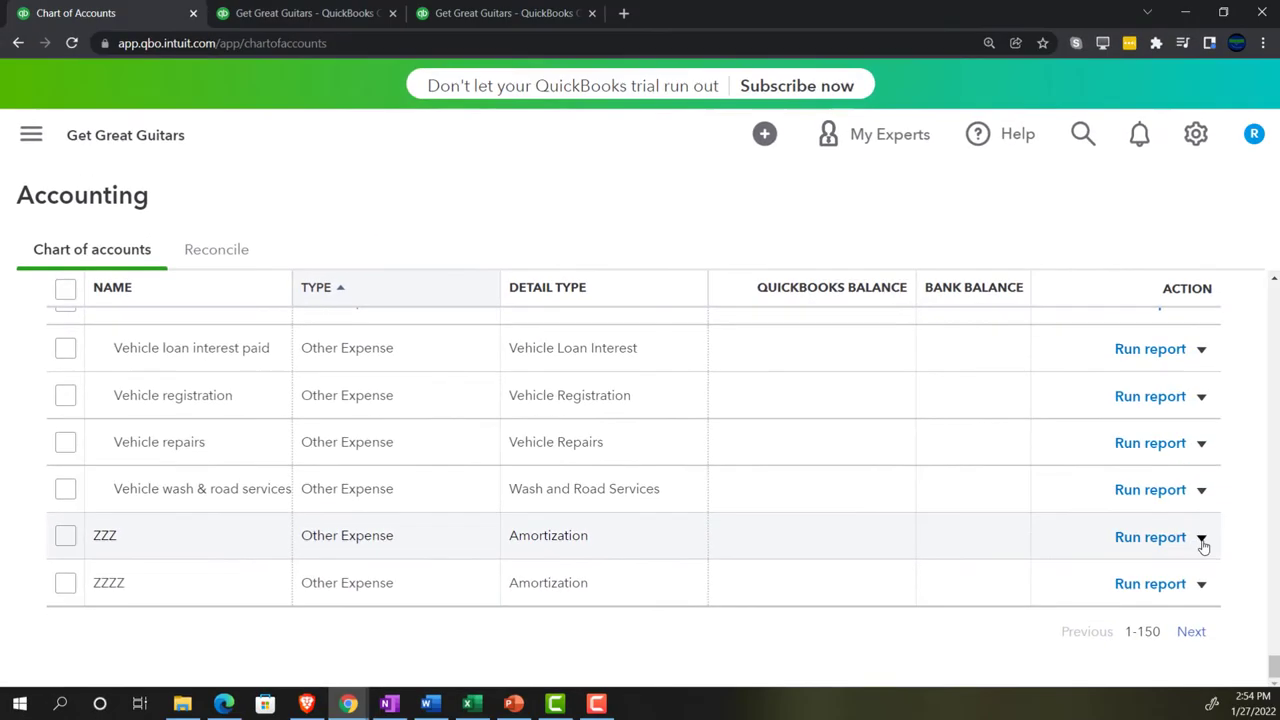
left_click(1201, 538)
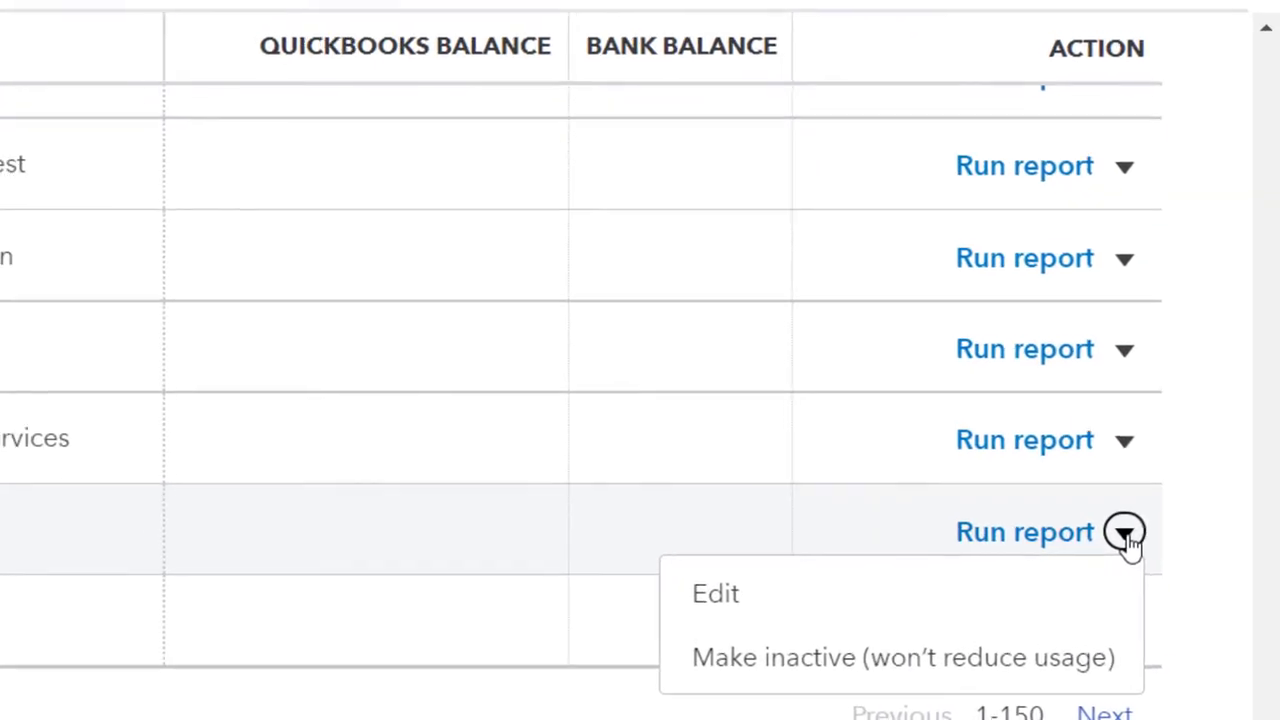
left_click(985, 665)
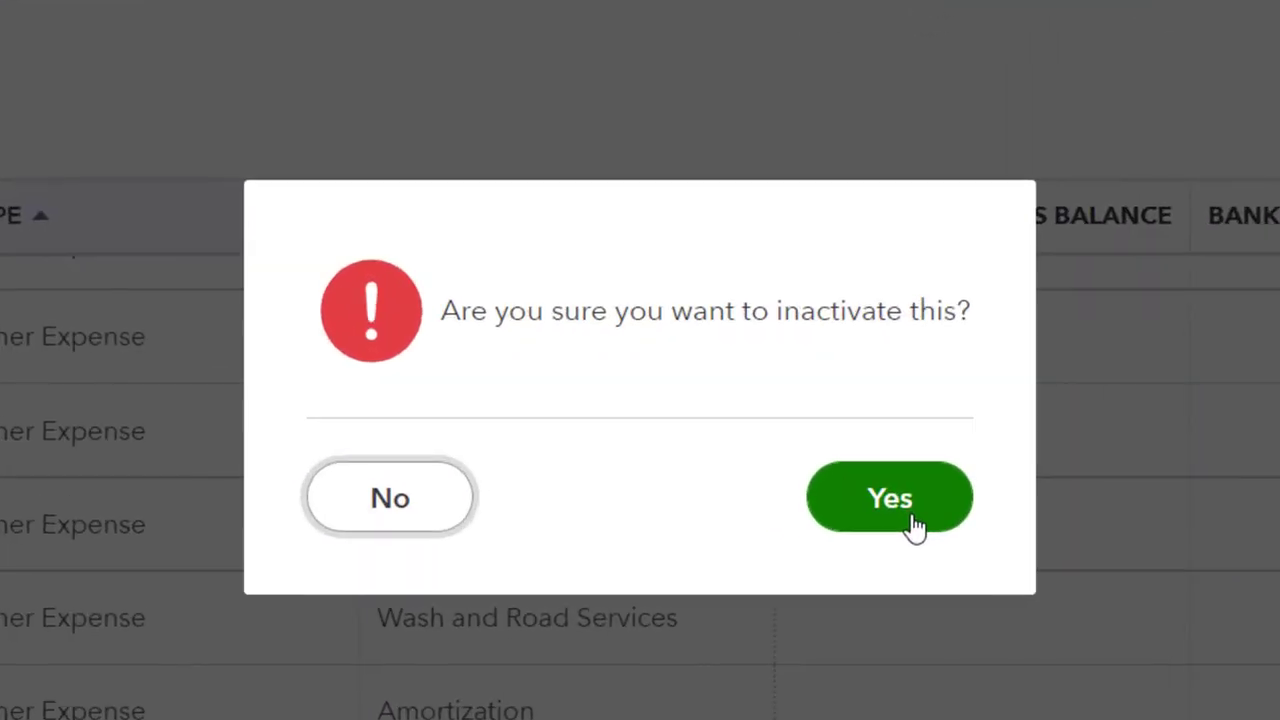
left_click(913, 522)
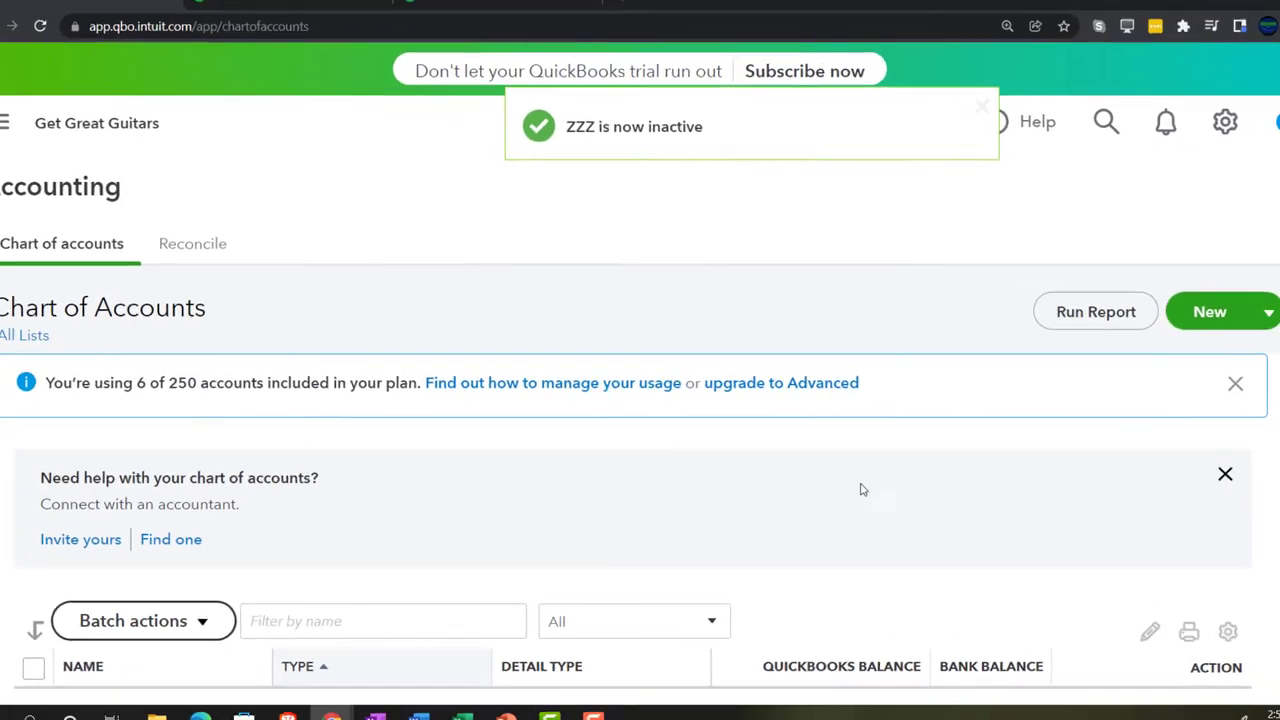
Step: Make the ZZZZ account in the Other Expense group inactive
scroll(1008, 470, "down", 5)
scroll(1008, 470, "down", 20)
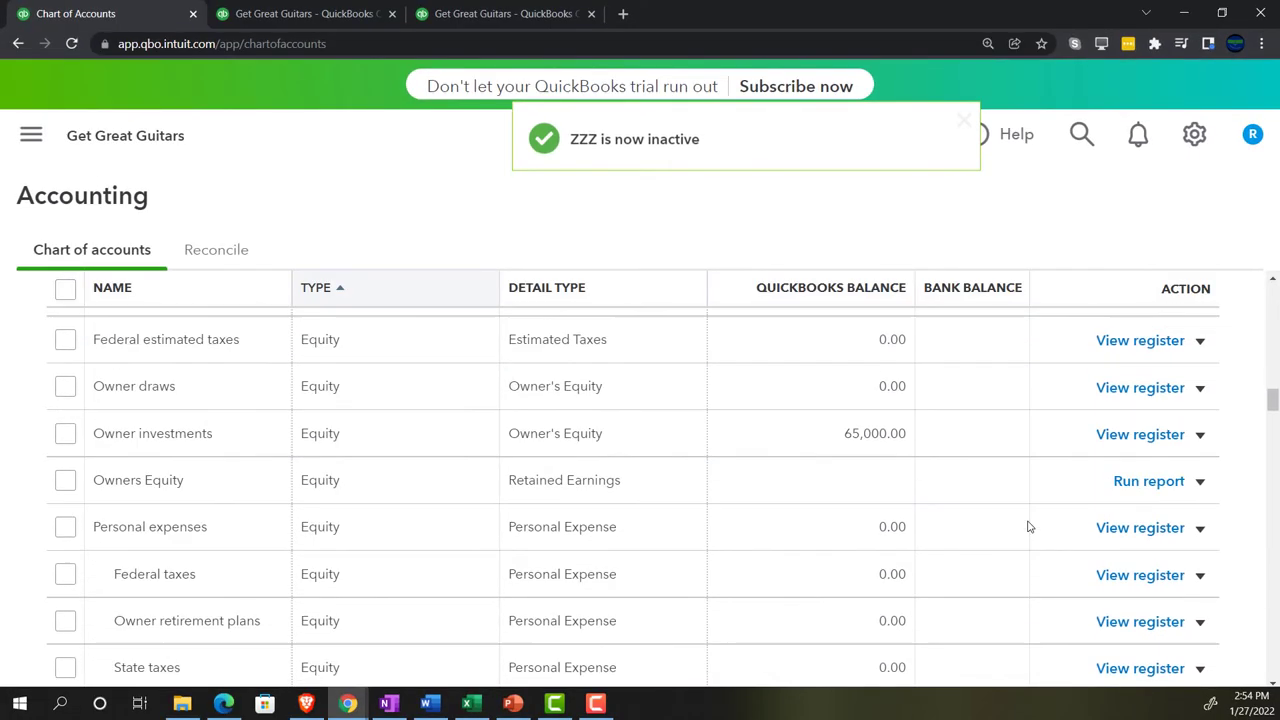
scroll(1037, 548, "down", 20)
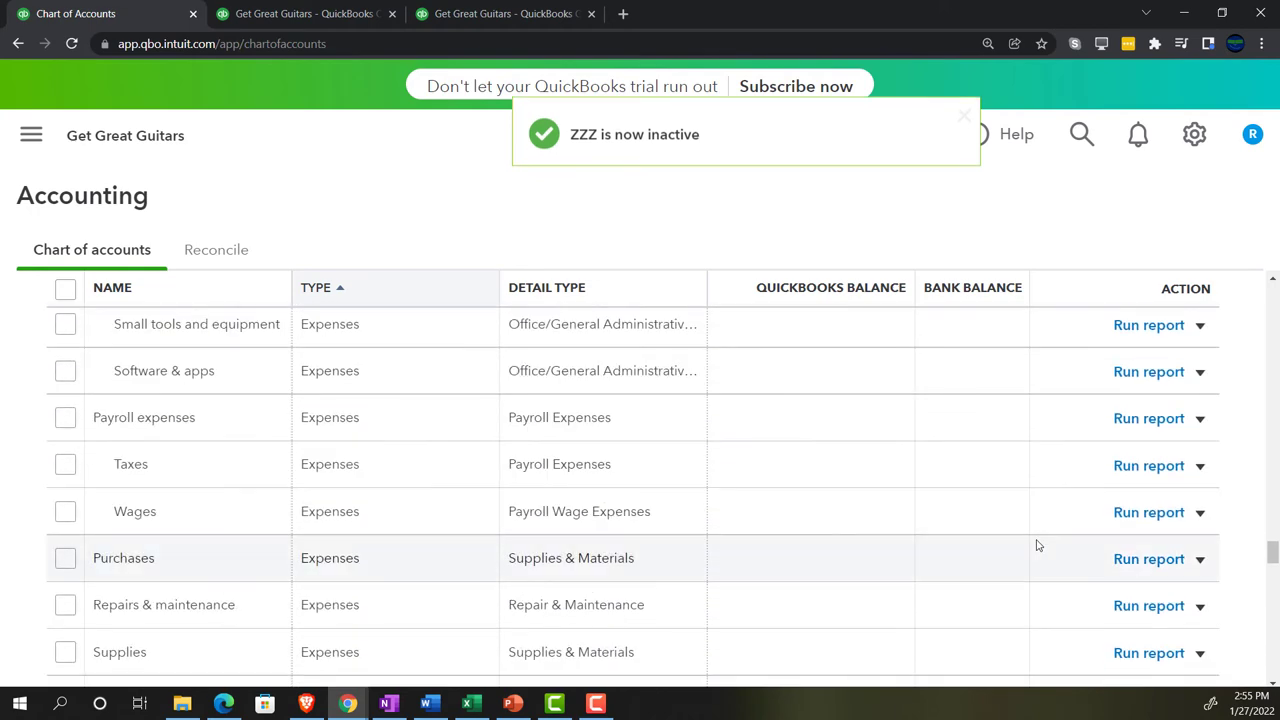
scroll(1037, 551, "down", 15)
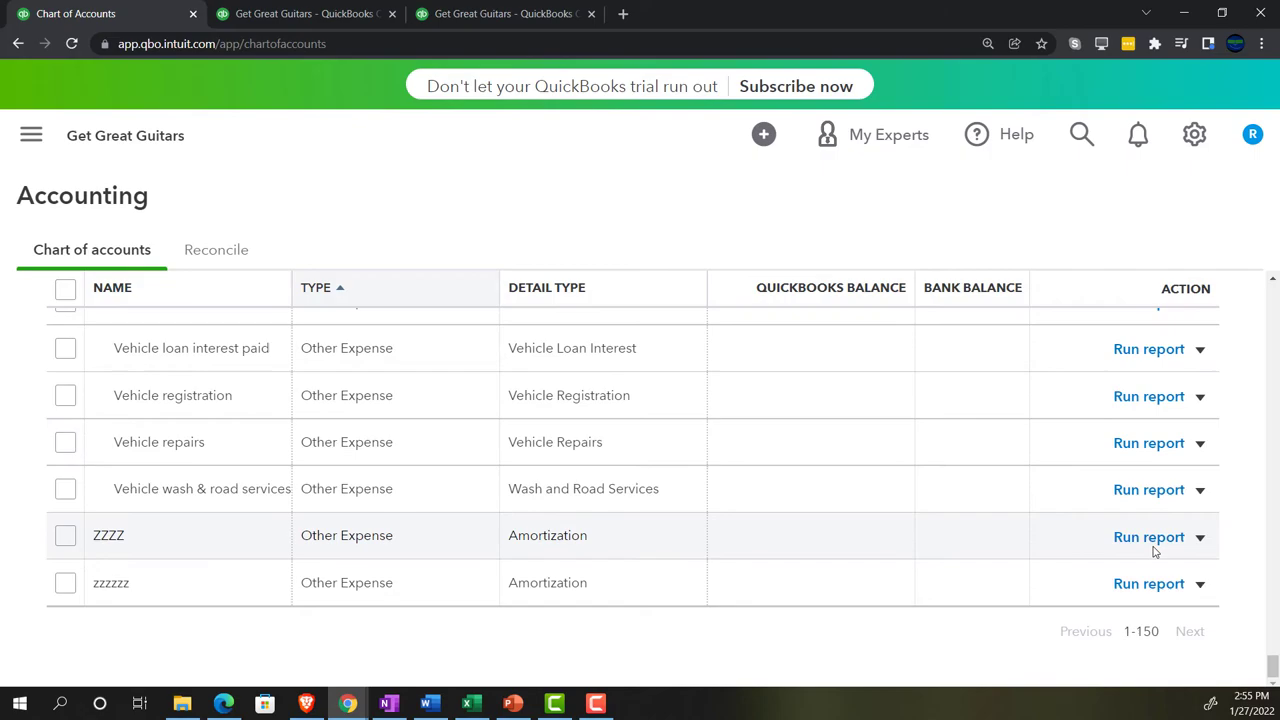
left_click(1200, 537)
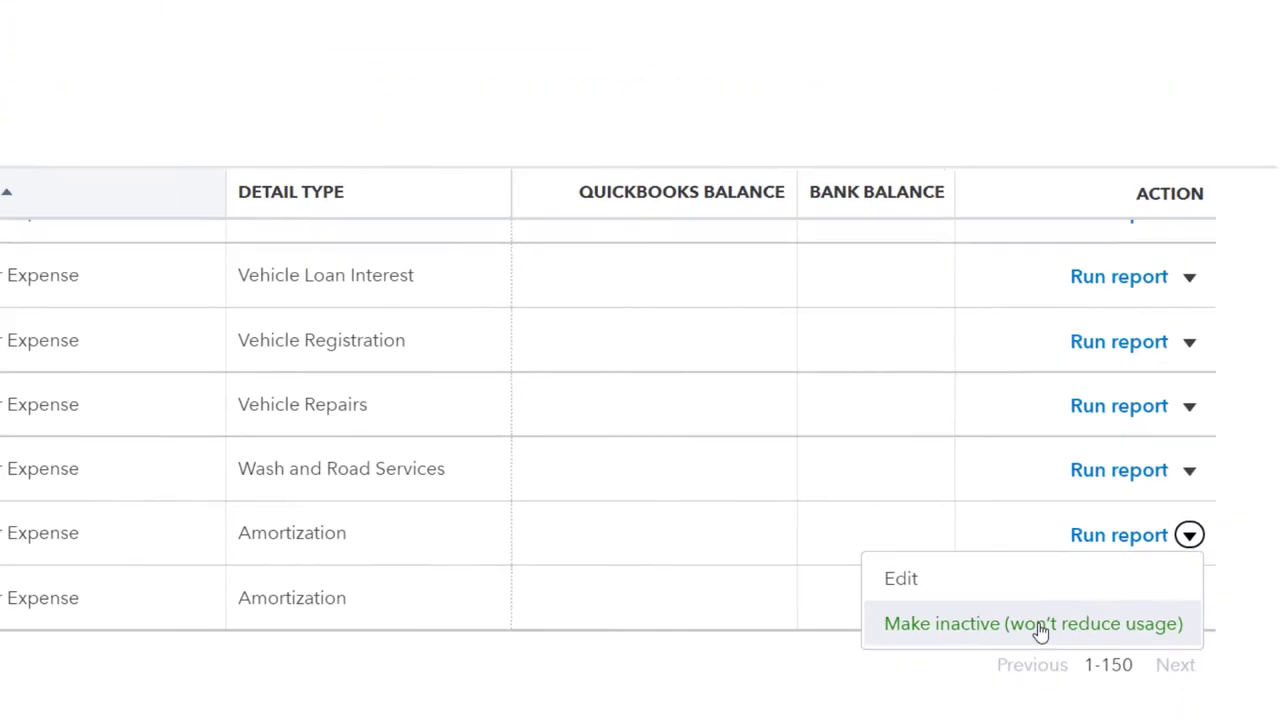
left_click(963, 662)
left_click(557, 380)
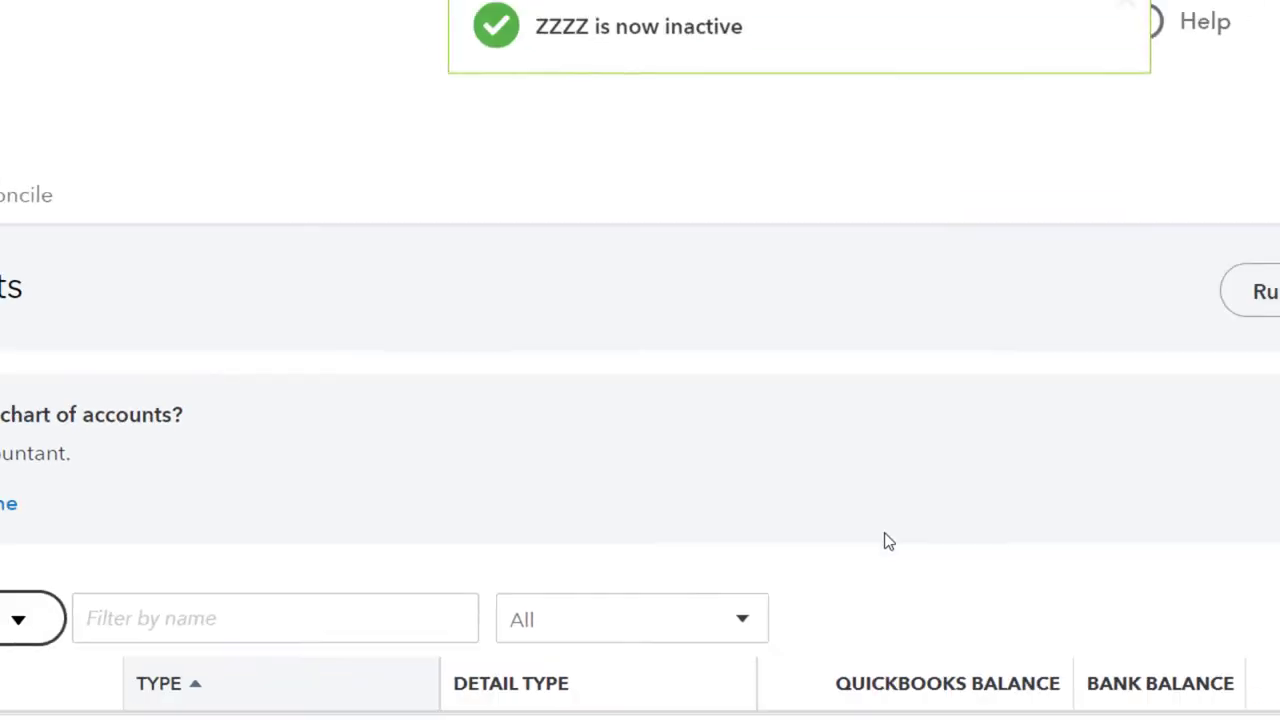
Step: Make the zzzzzz account, last in the Chart of Accounts list, inactive
scroll(944, 540, "down", 3)
scroll(840, 532, "down", 20)
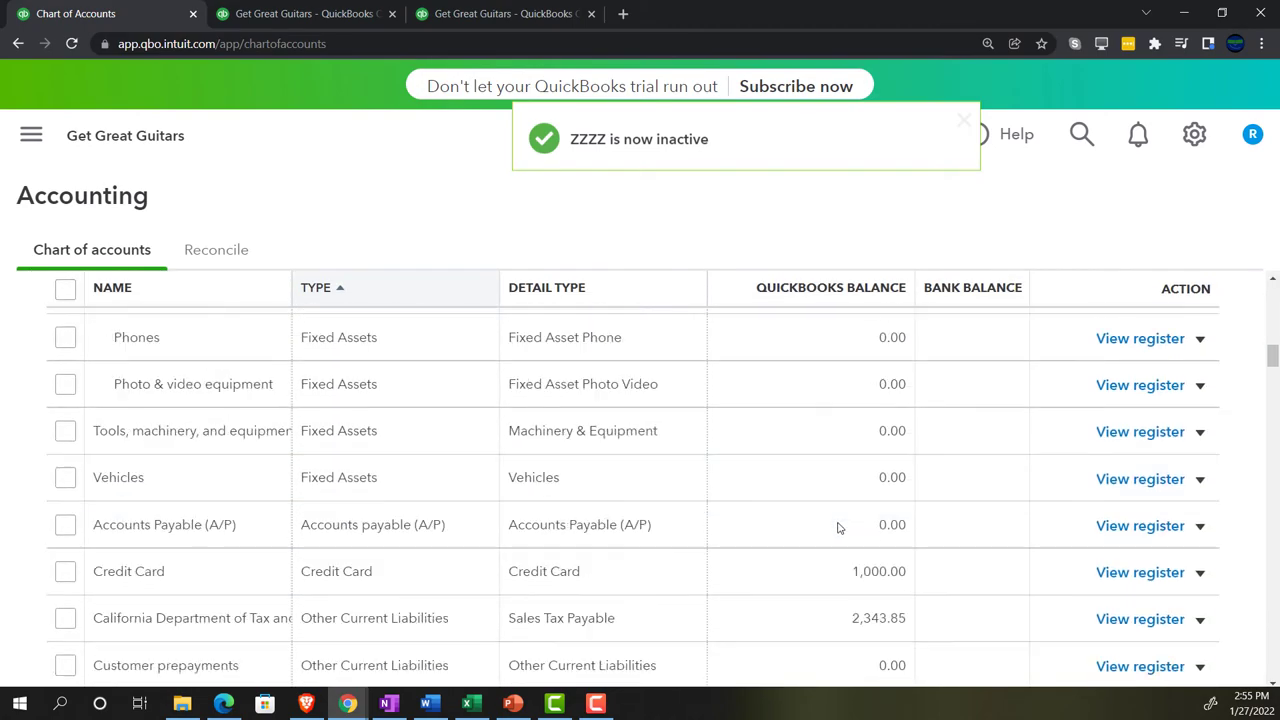
scroll(843, 530, "down", 20)
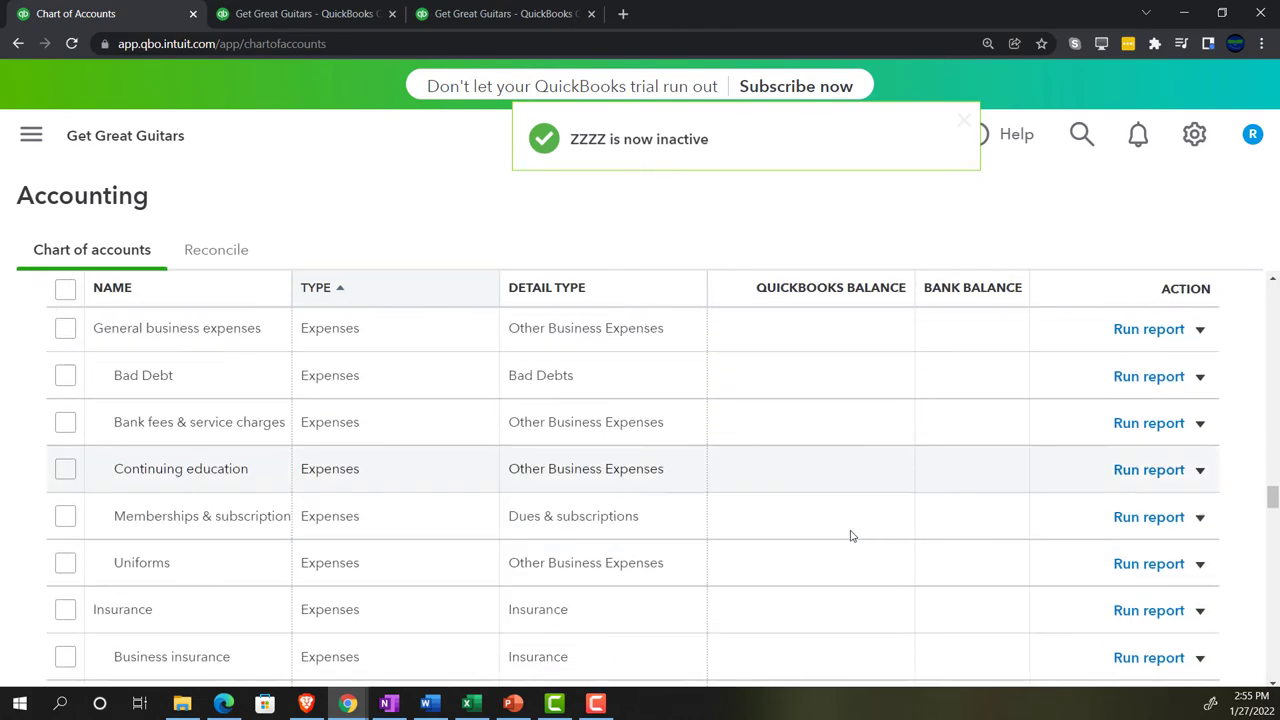
scroll(851, 533, "down", 20)
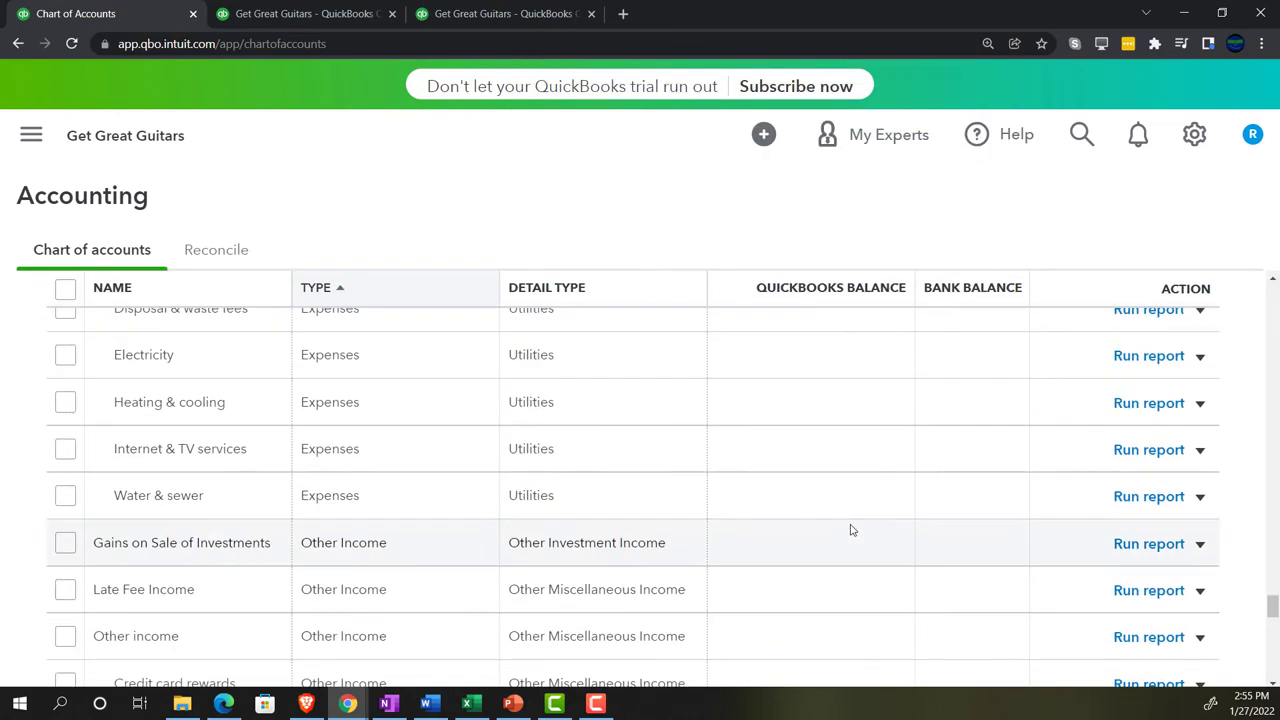
scroll(800, 515, "down", 5)
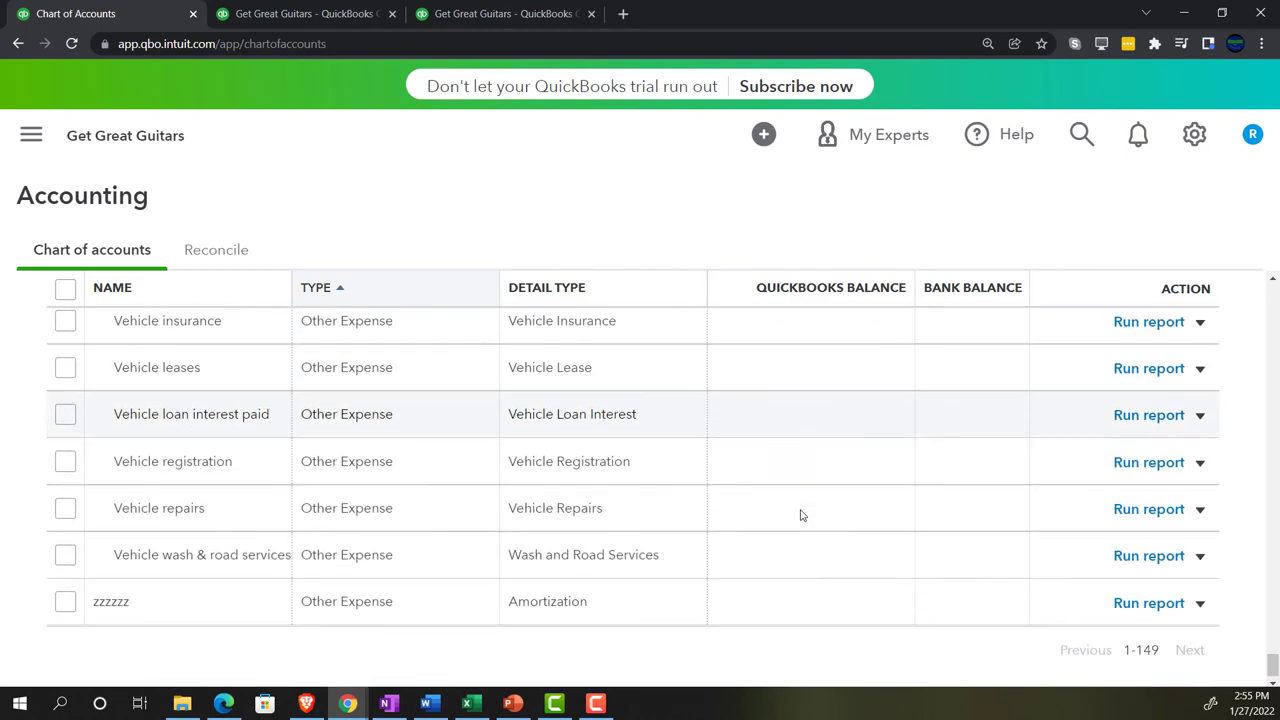
left_click(1189, 567)
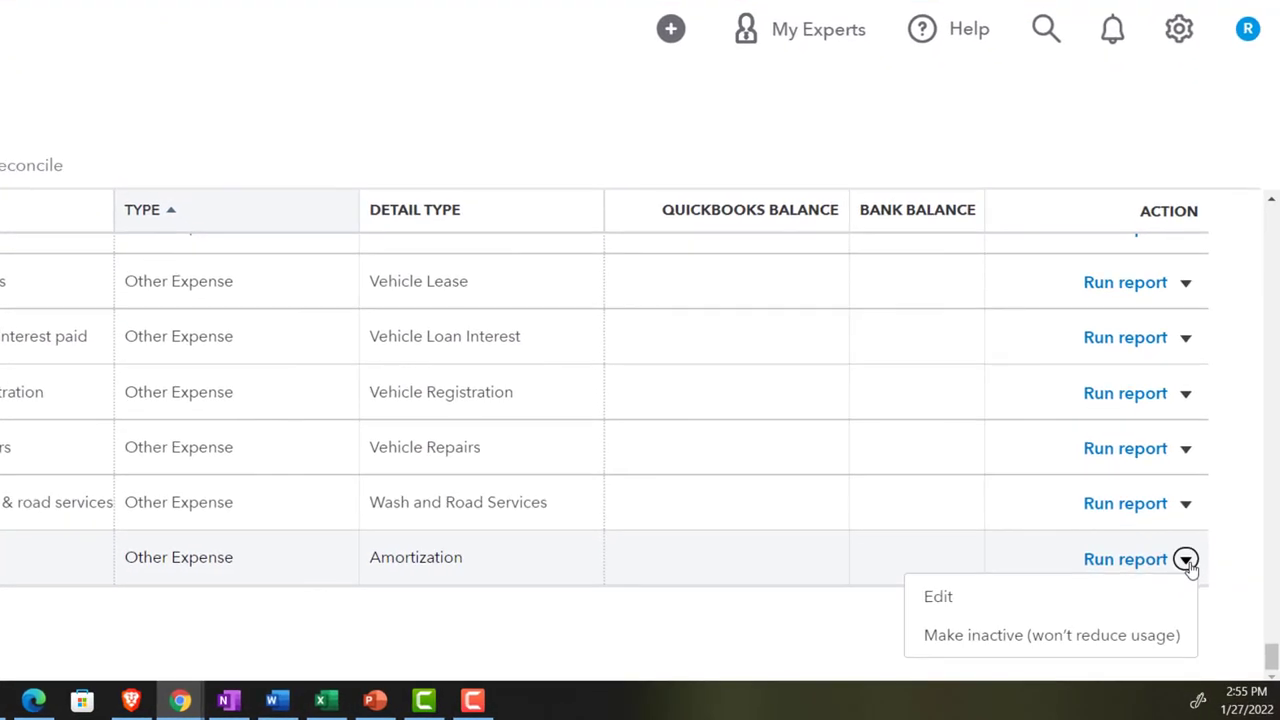
left_click(1065, 638)
left_click(656, 380)
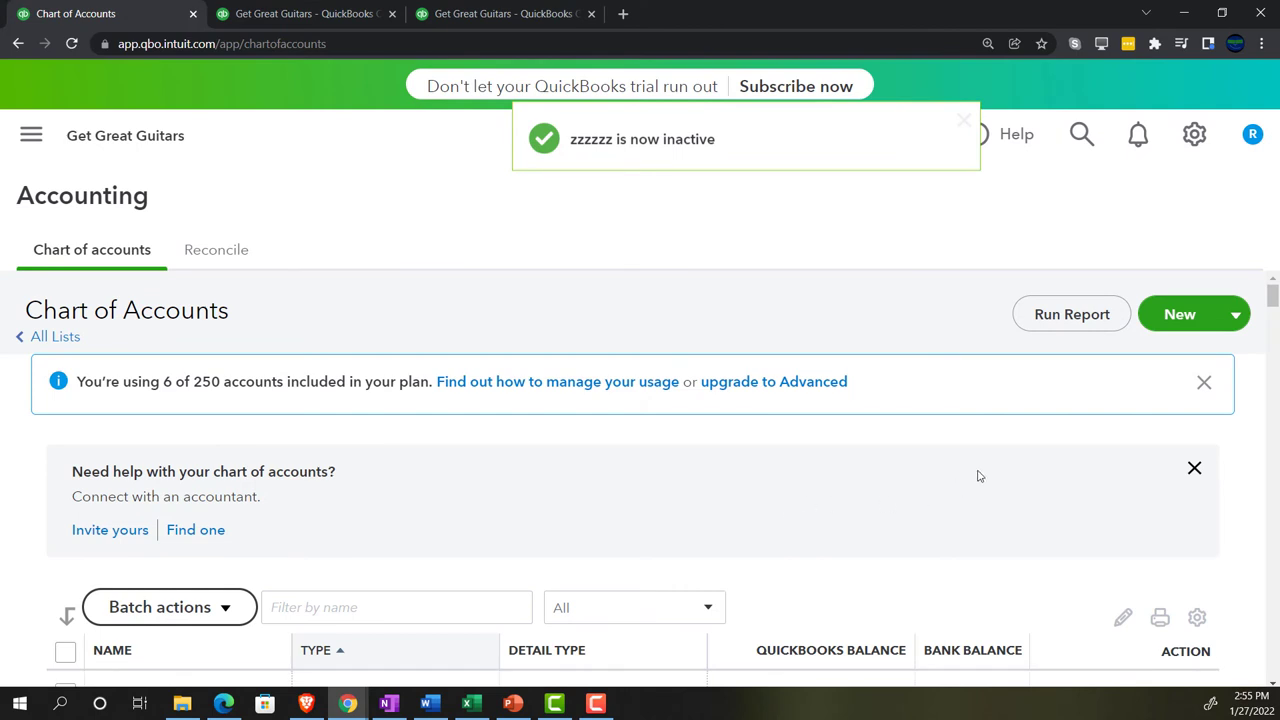
Step: Include inactive accounts in the Chart of Accounts list and look for the deactivated accounts among the Other Expense accounts
scroll(980, 476, "down", 2)
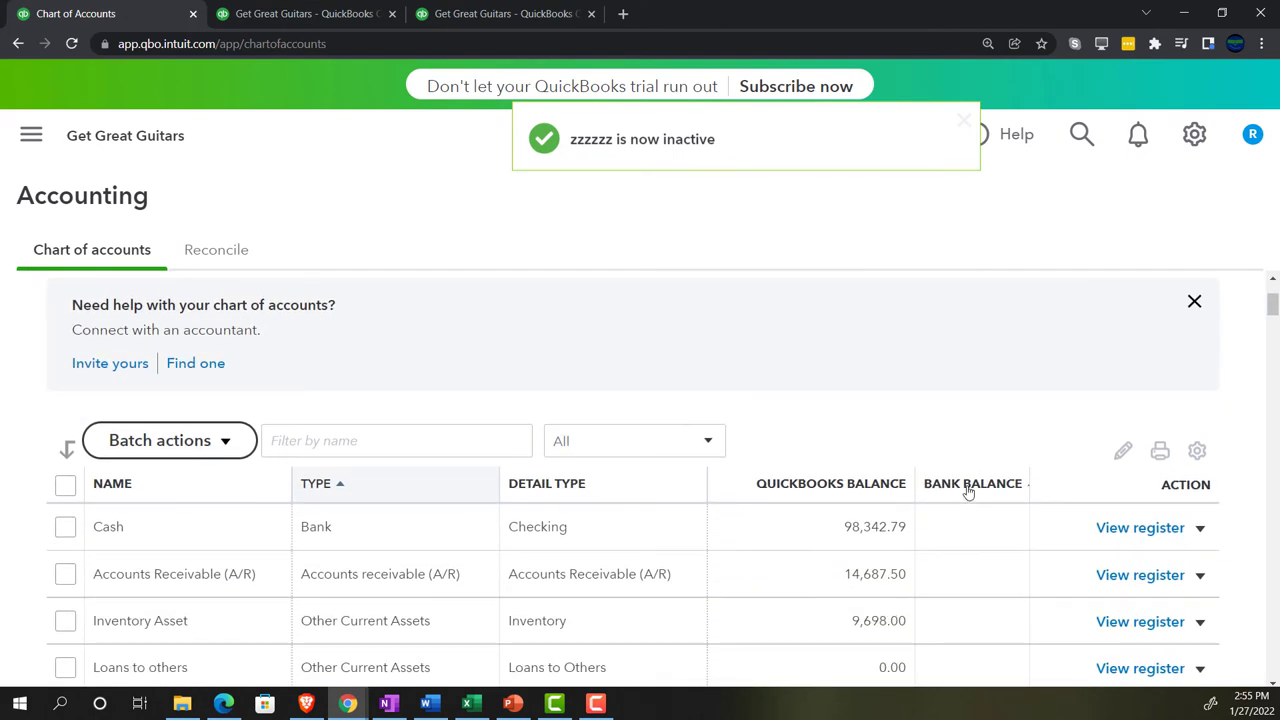
scroll(968, 490, "down", 1)
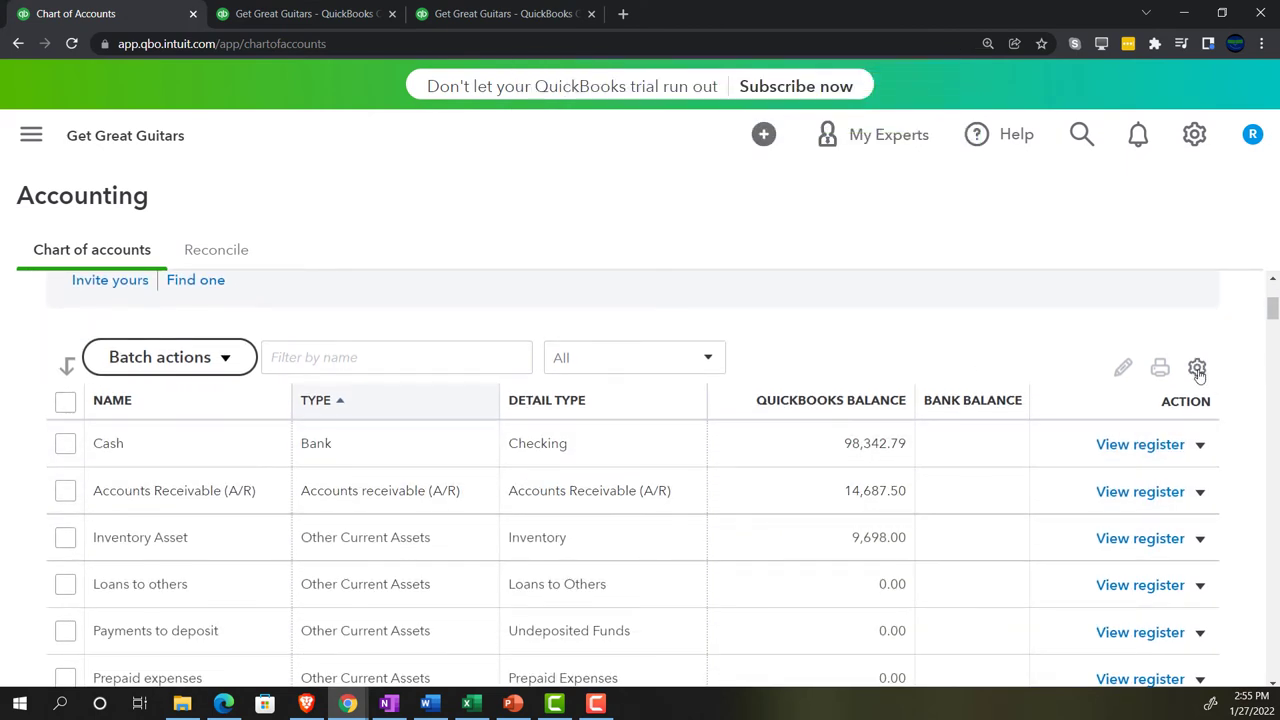
left_click(1197, 369)
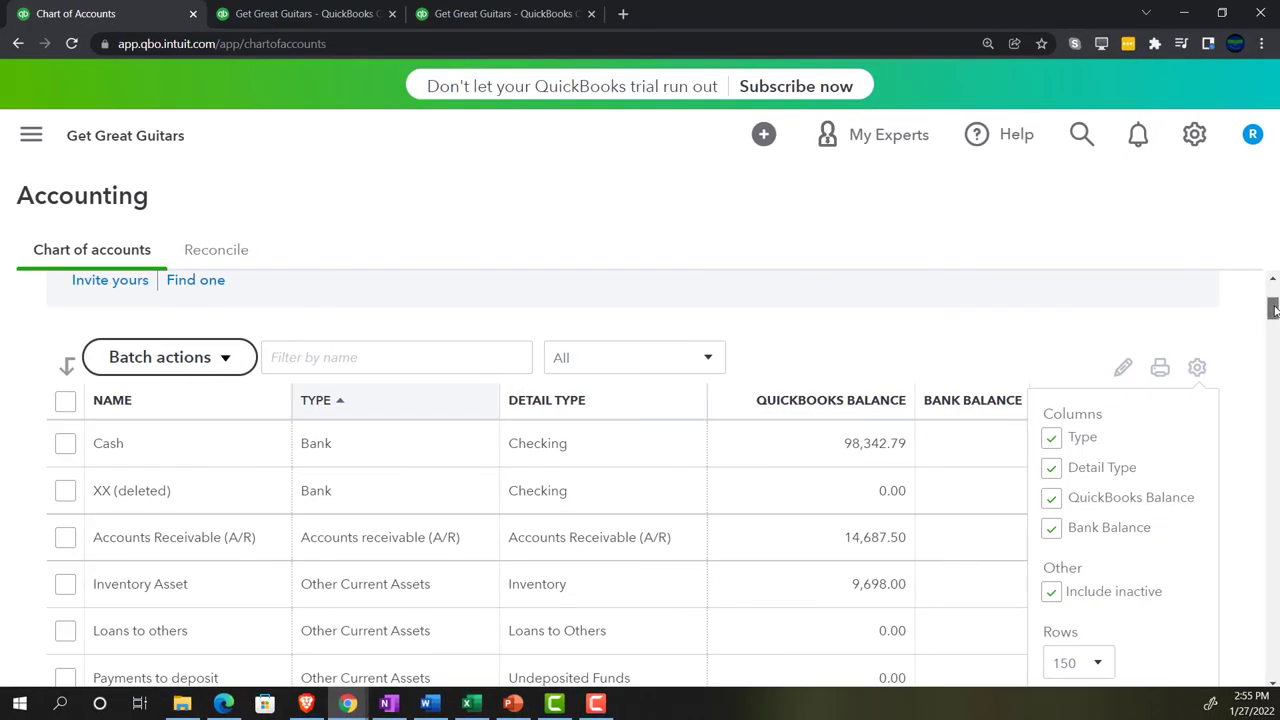
left_click_drag(1274, 311, 1271, 673)
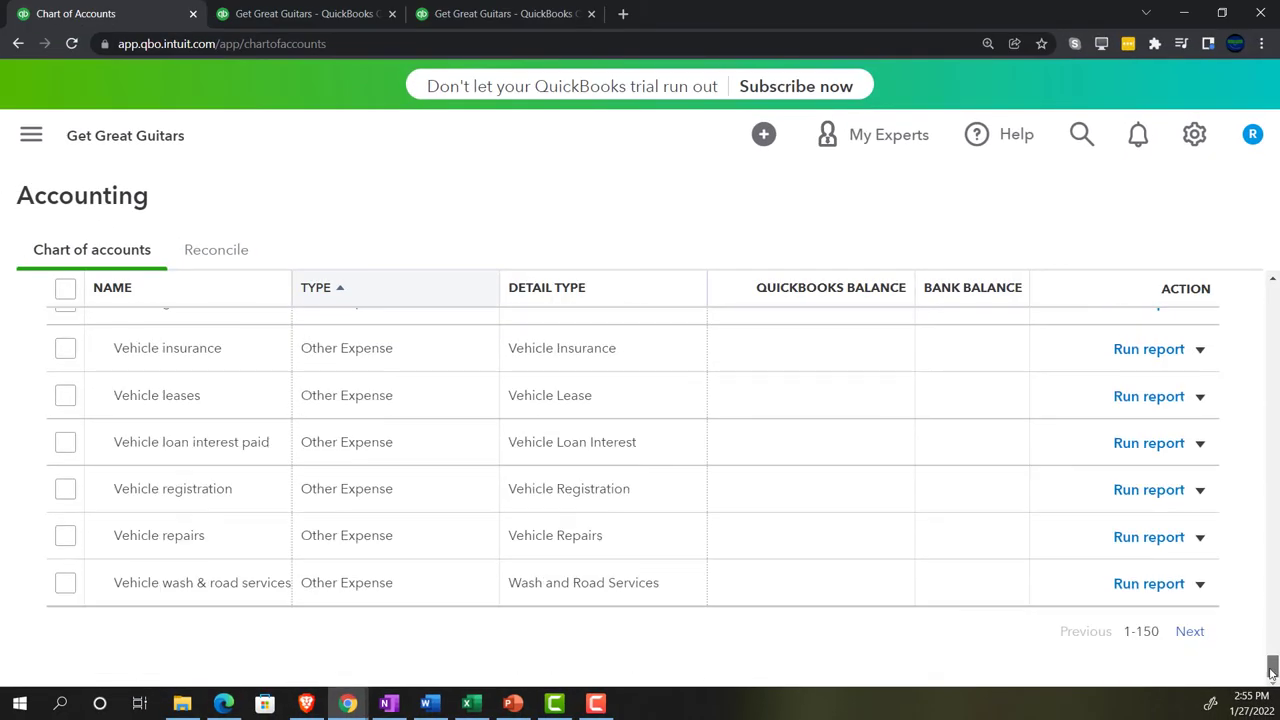
scroll(668, 603, "up", 2)
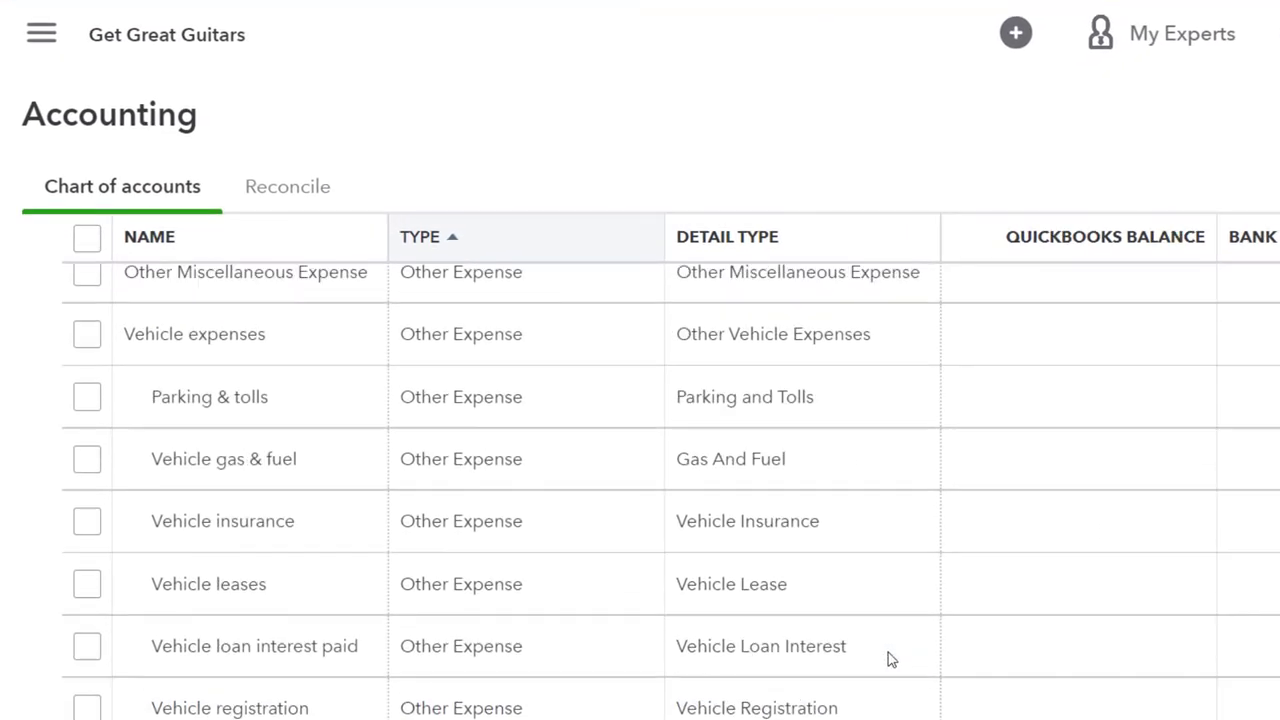
scroll(668, 604, "down", 2)
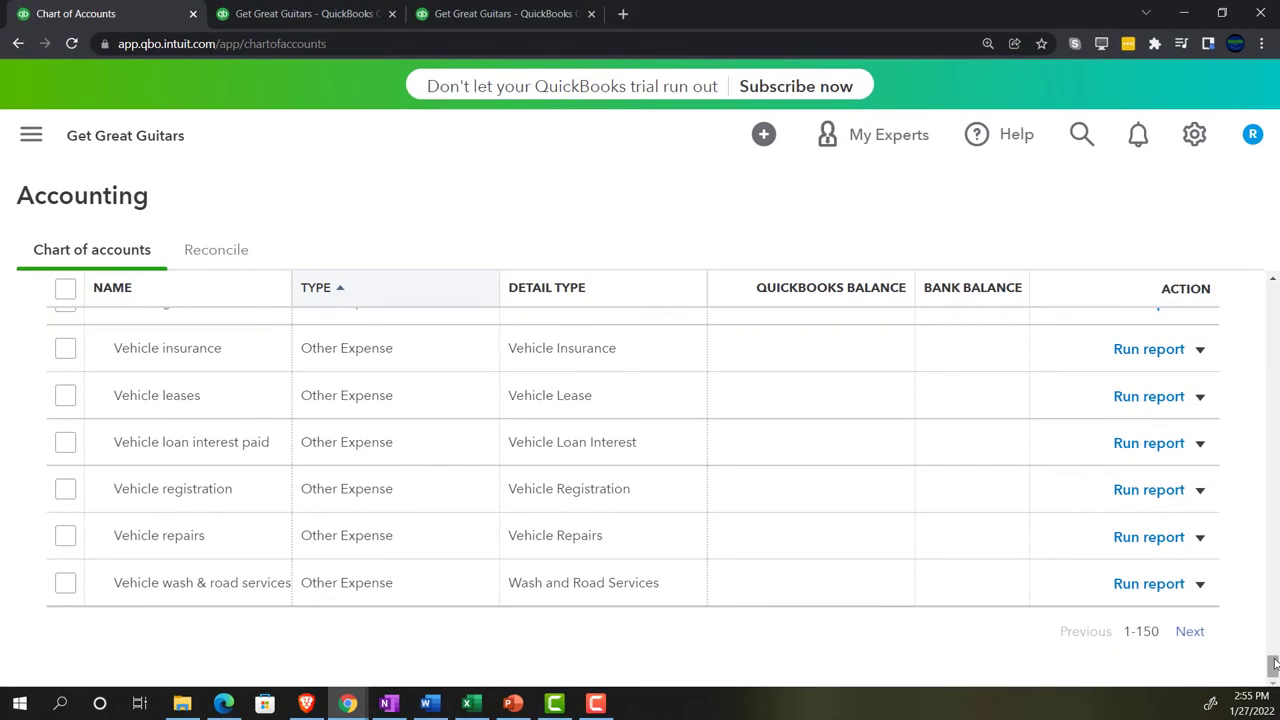
Step: Check the list's Include inactive setting, and view the next page of accounts after the first 150
scroll(1265, 337, "up", 10)
scroll(1265, 337, "up", 10)
scroll(1235, 381, "down", 2)
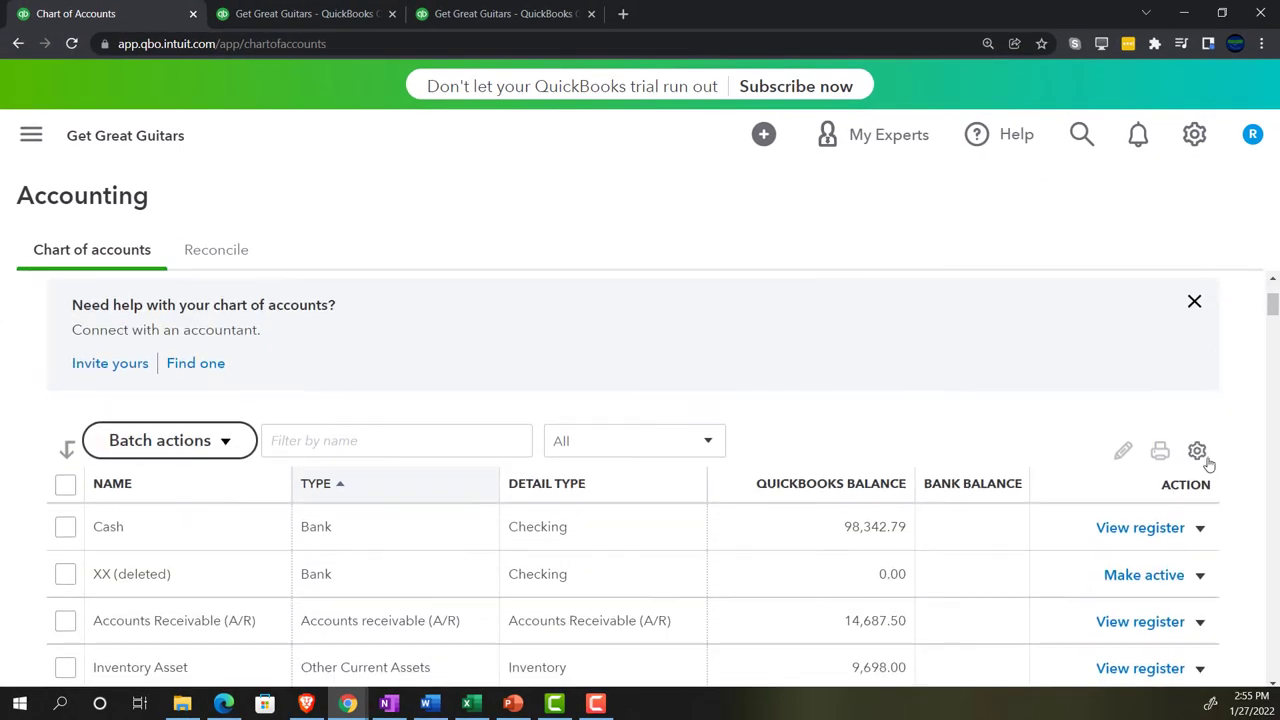
left_click(1196, 452)
scroll(1005, 544, "down", 2)
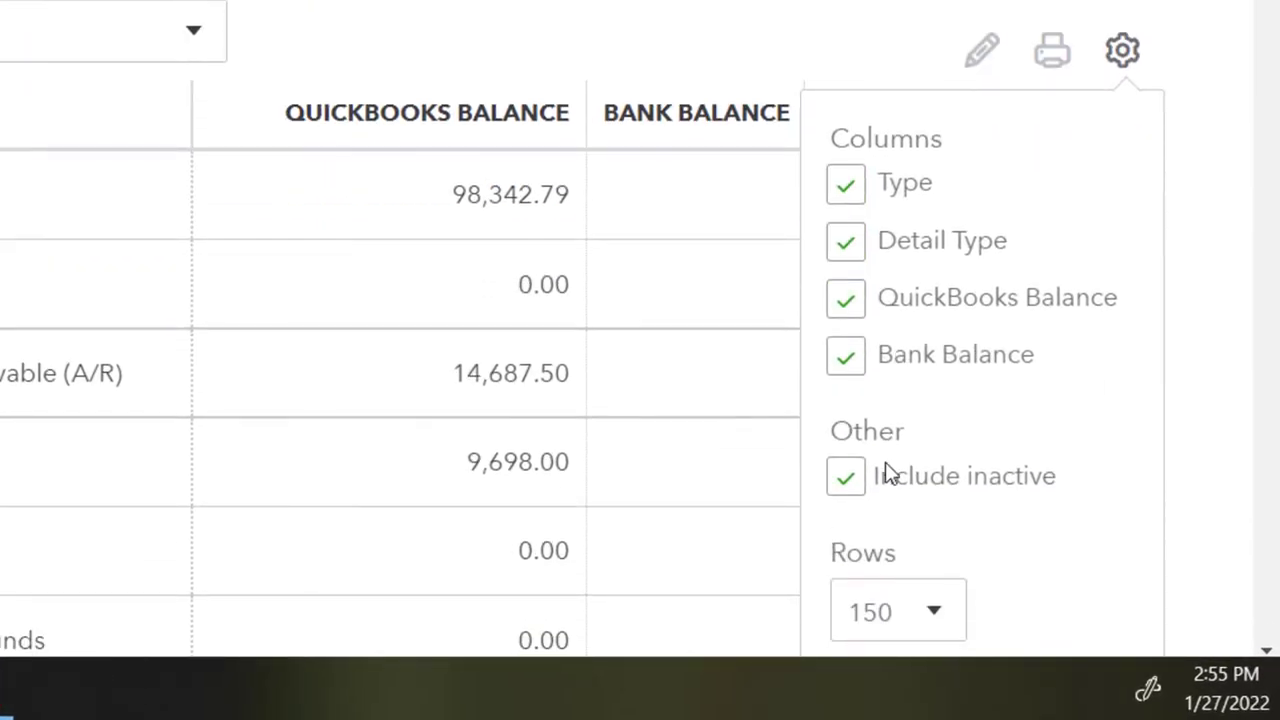
left_click(1130, 58)
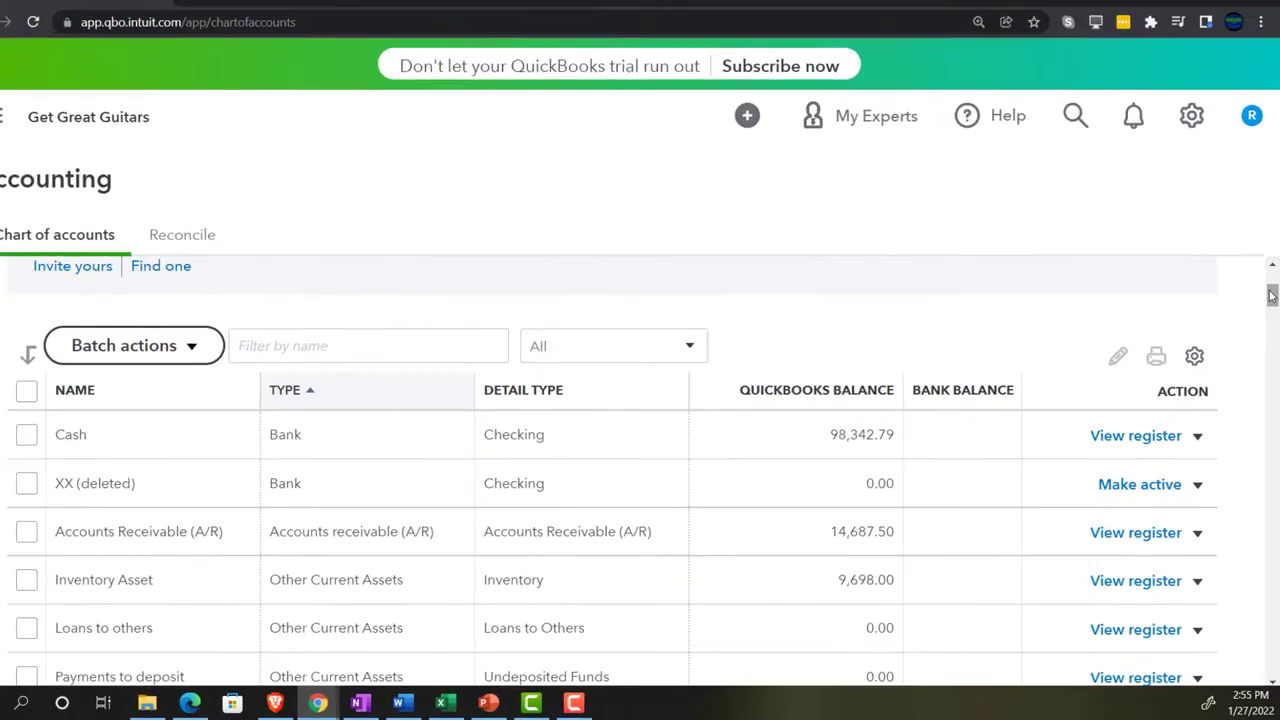
scroll(1248, 600, "down", 15)
scroll(1248, 686, "down", 3)
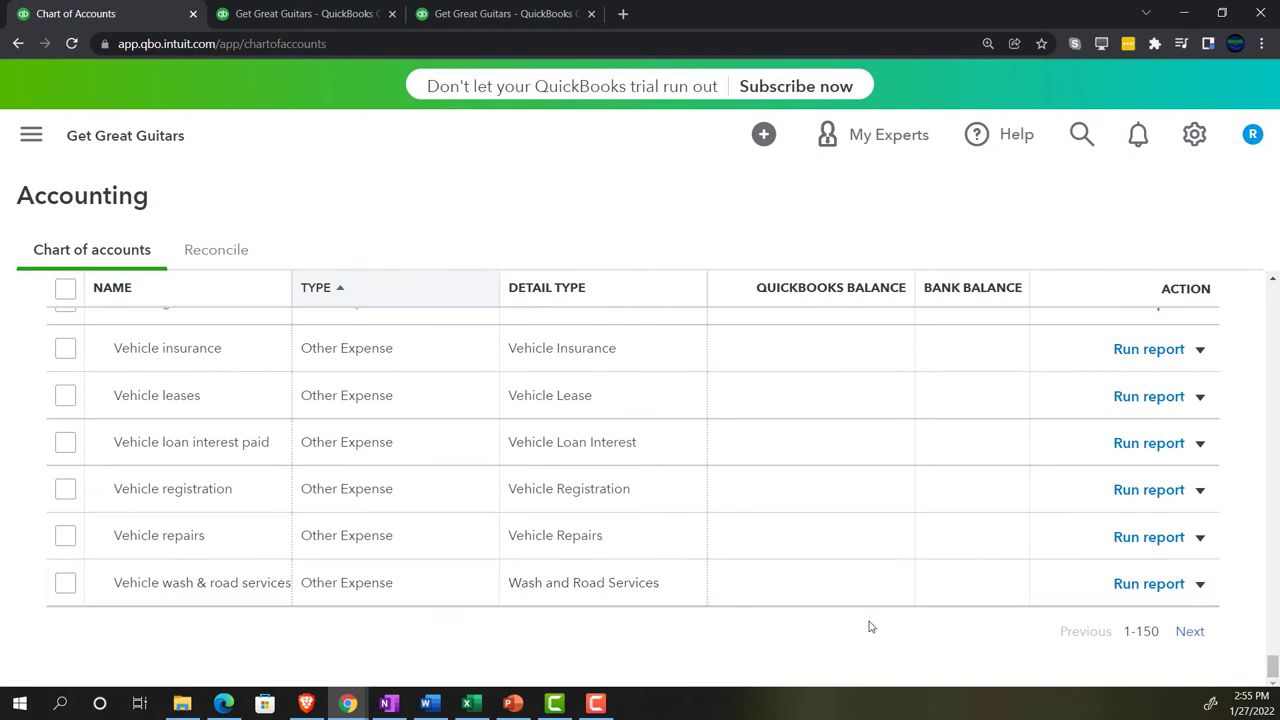
key("ctrl+0")
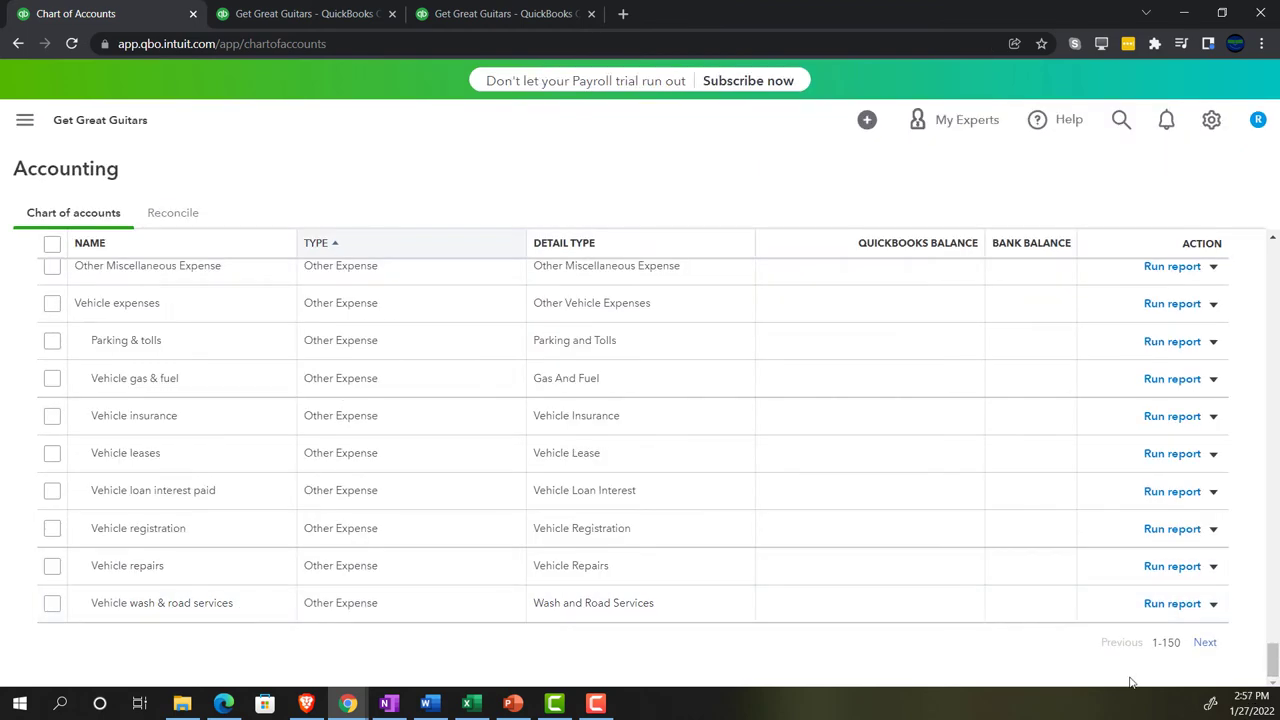
left_click(1205, 643)
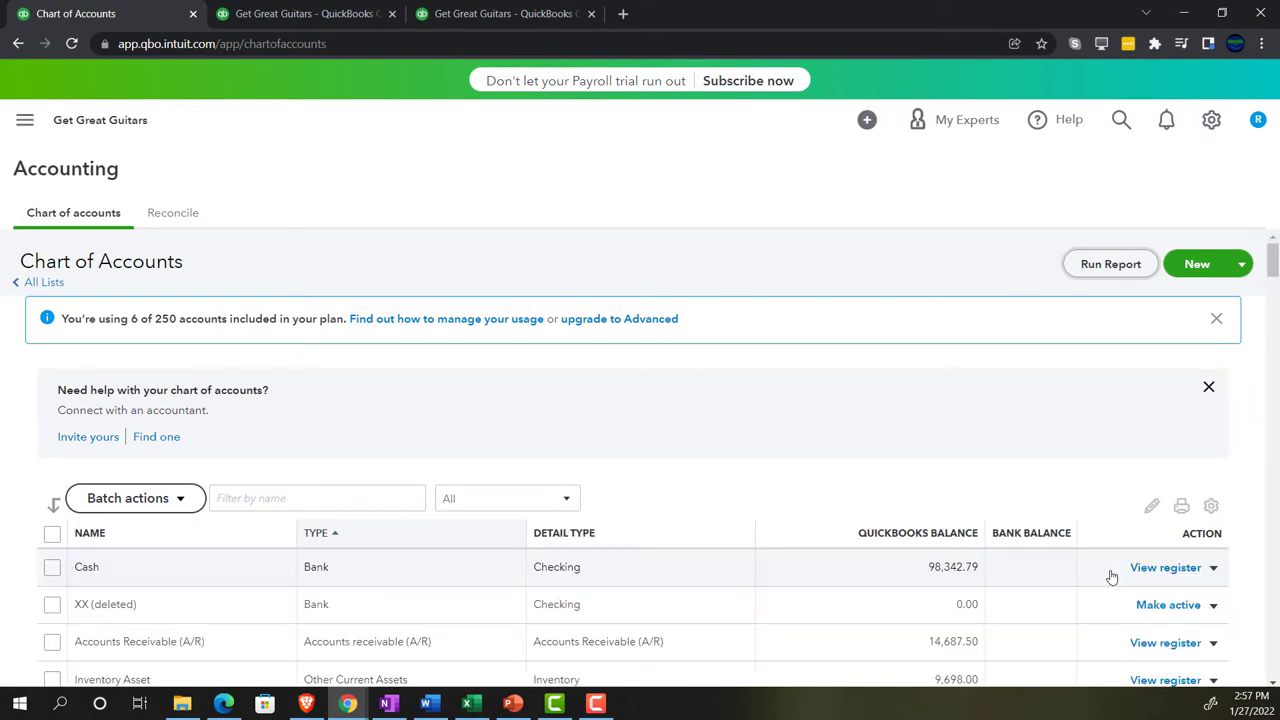
Step: Exclude inactive accounts from the Chart of Accounts list and close the list settings
scroll(1205, 515, "down", 3)
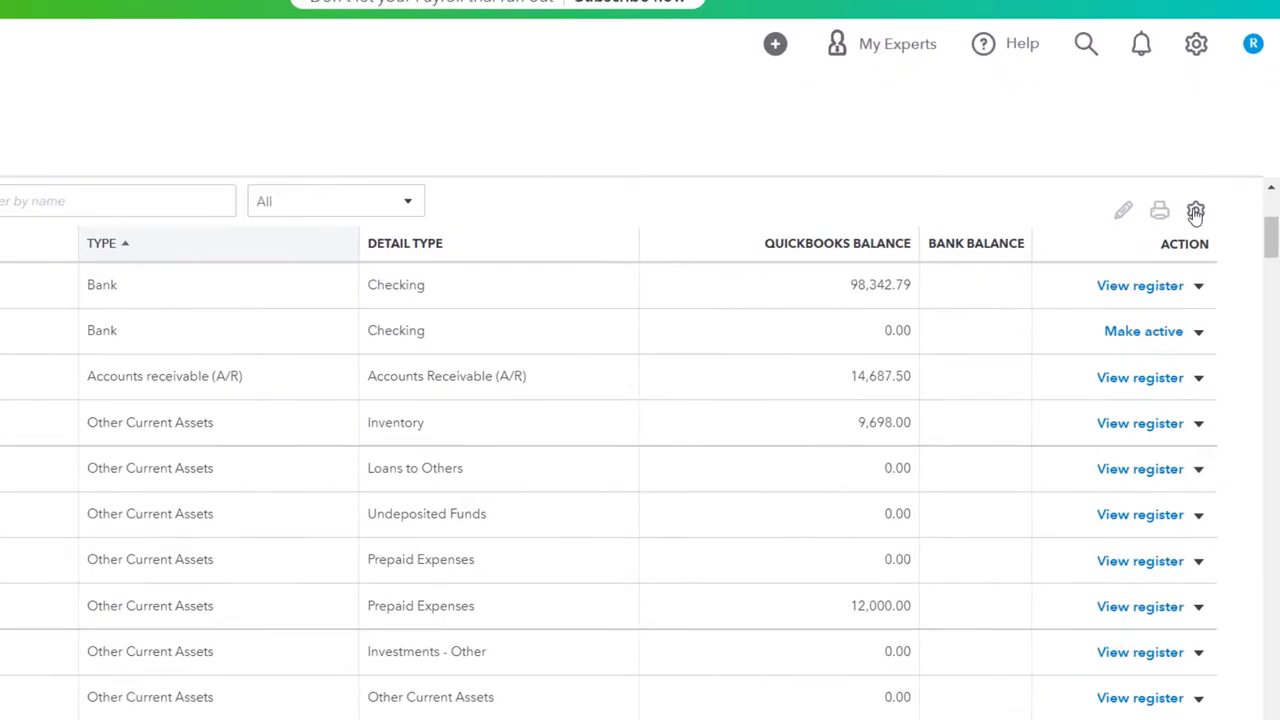
left_click(1209, 290)
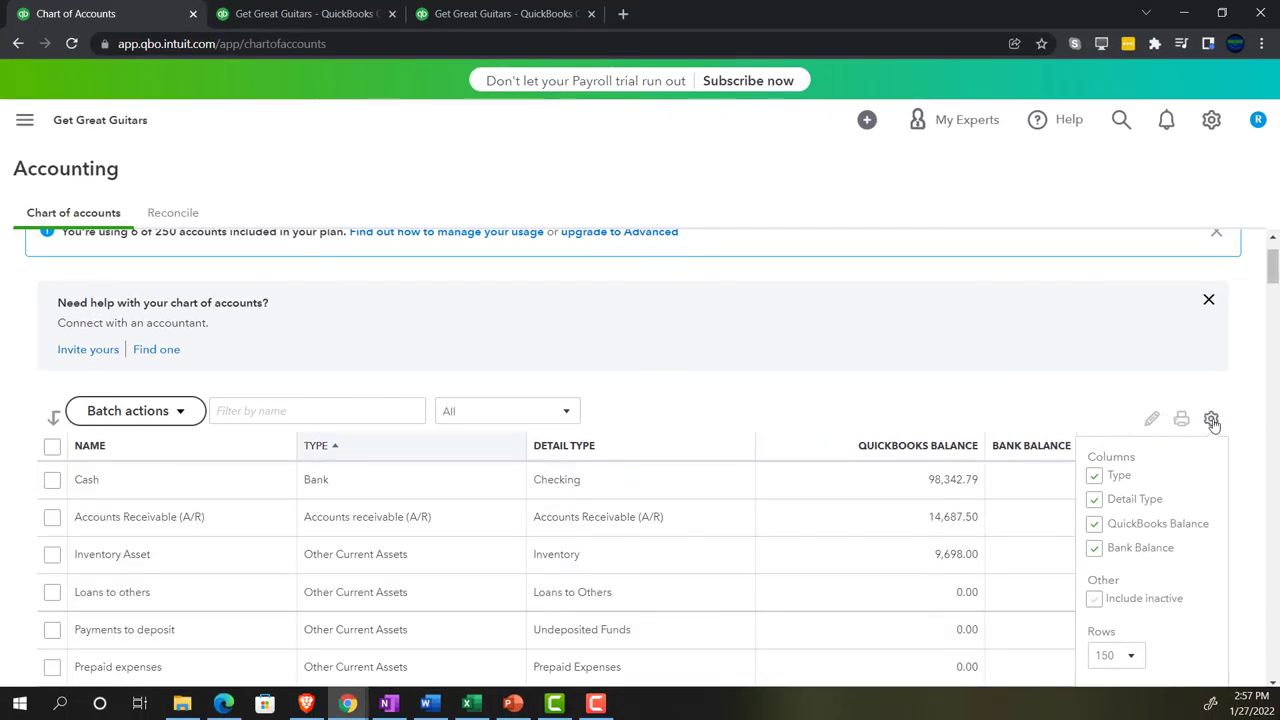
left_click(1214, 422)
Step: Open the Interest paid account from the Chart of Accounts for editing and change its account type to Other Expense
key("ctrl+plus")
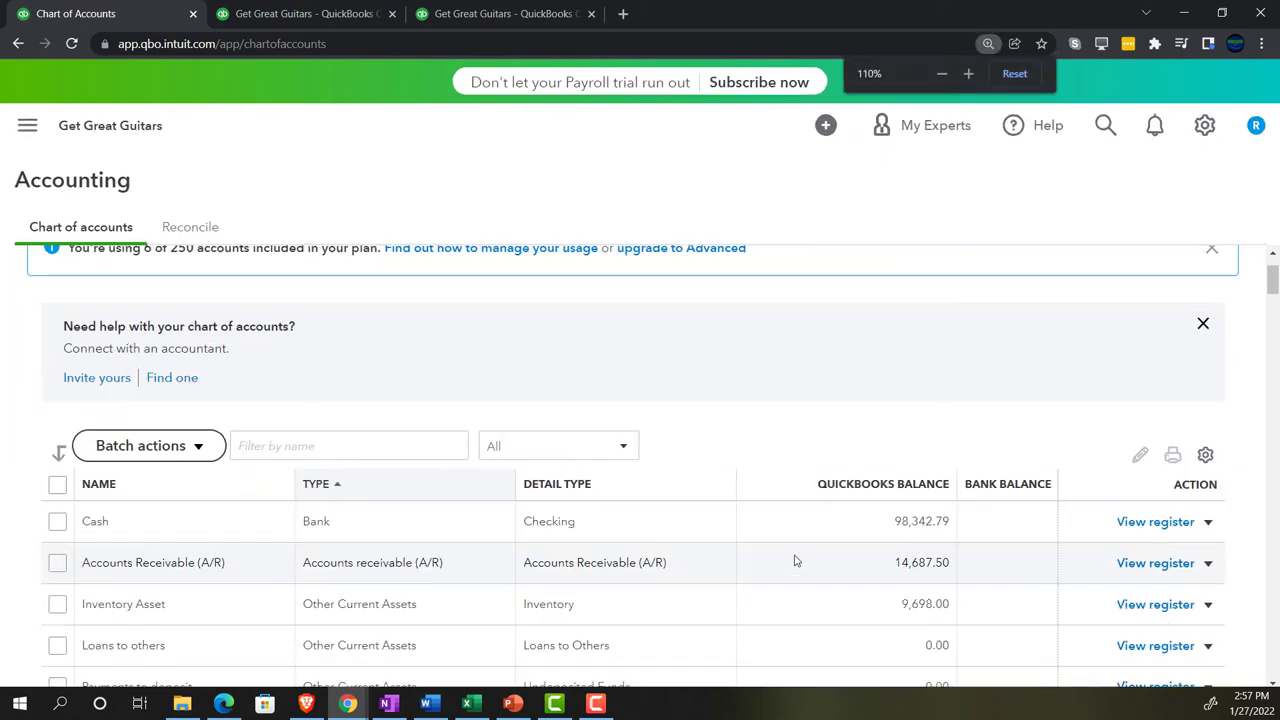
scroll(676, 510, "down", 12)
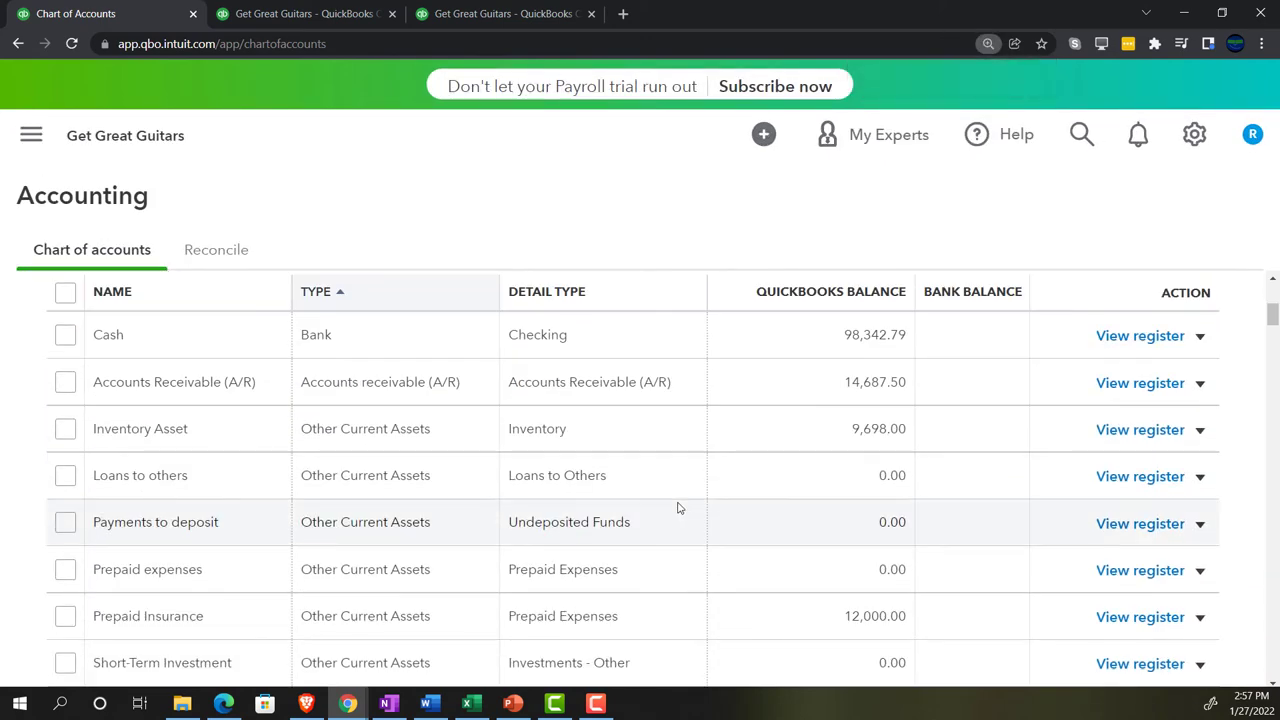
scroll(679, 508, "down", 10)
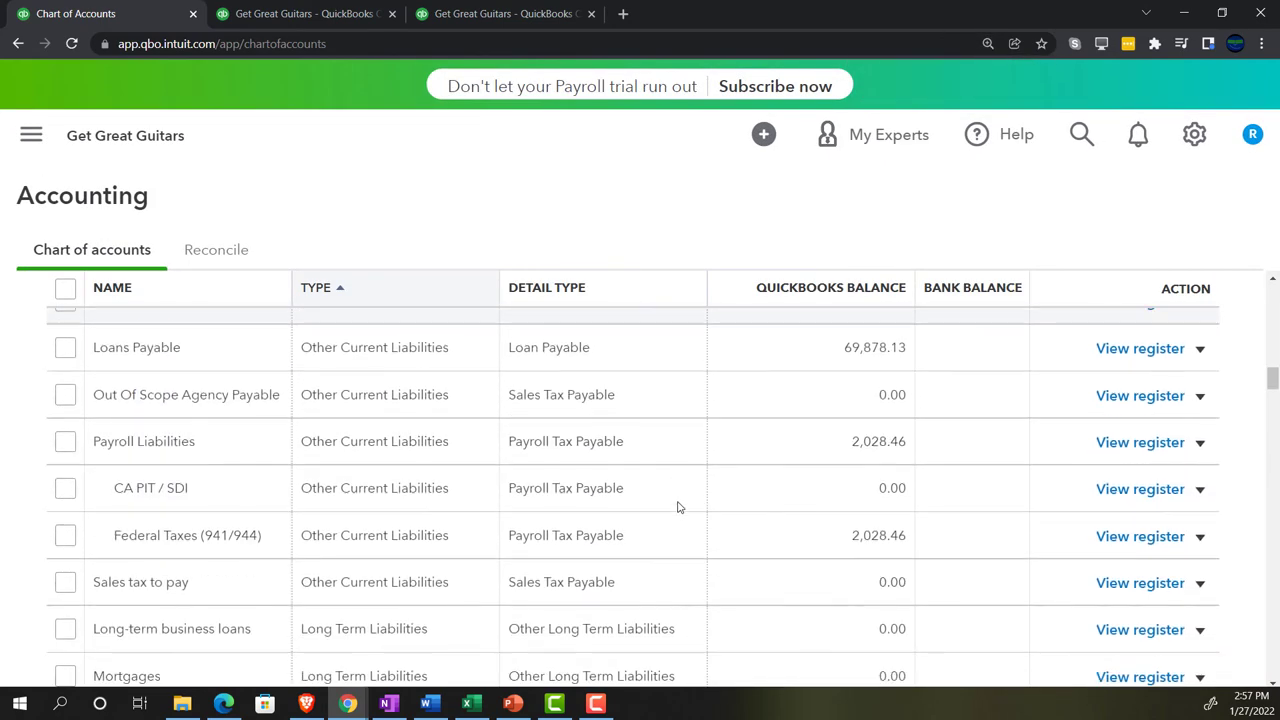
scroll(680, 506, "down", 10)
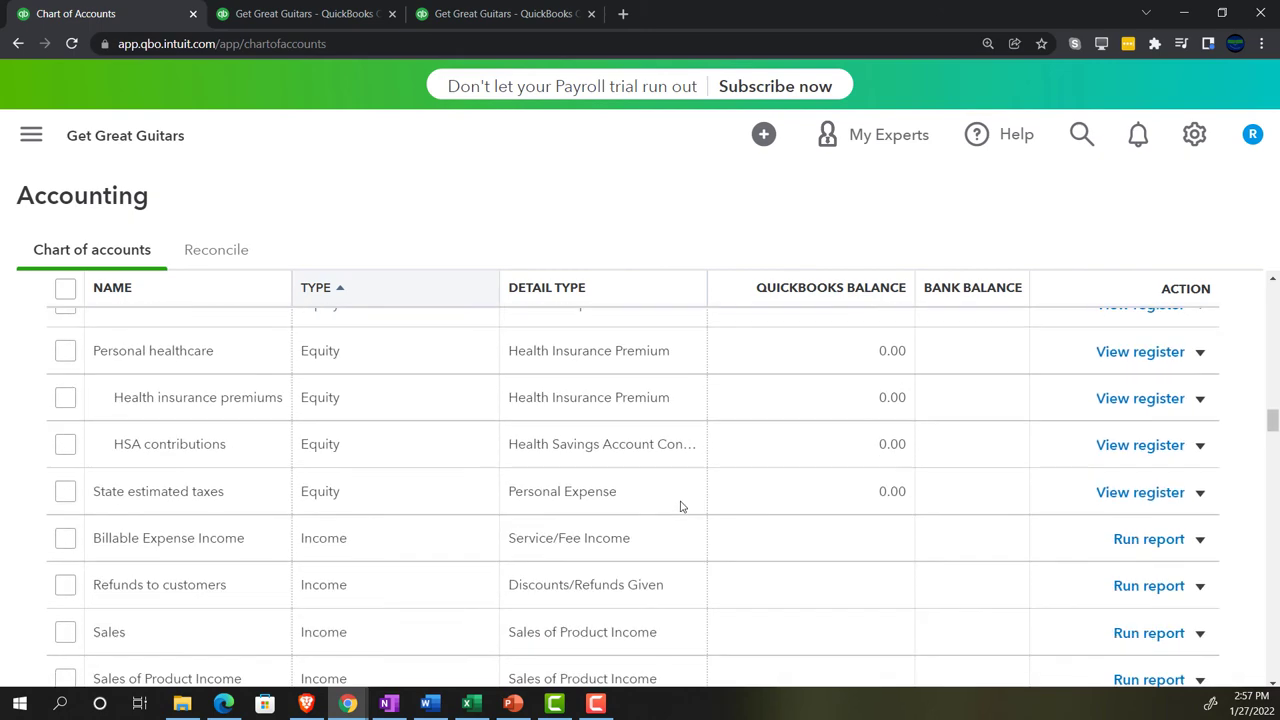
scroll(680, 506, "down", 10)
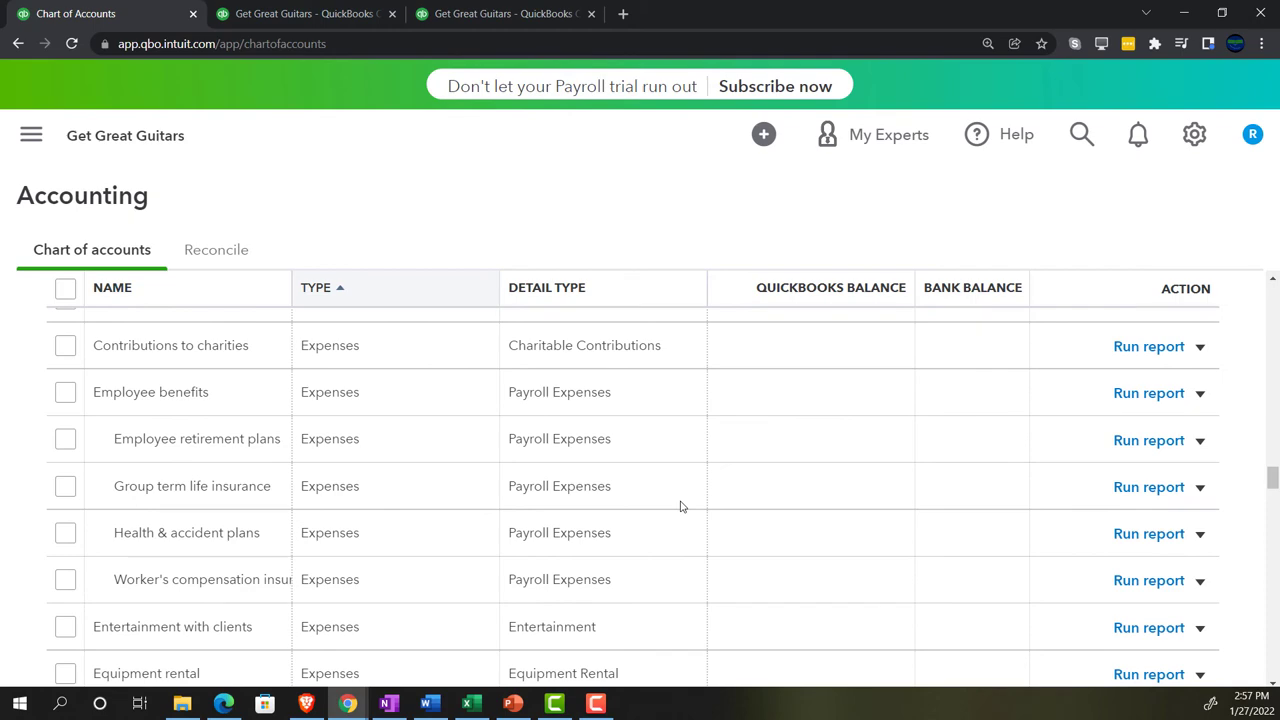
scroll(680, 506, "down", 10)
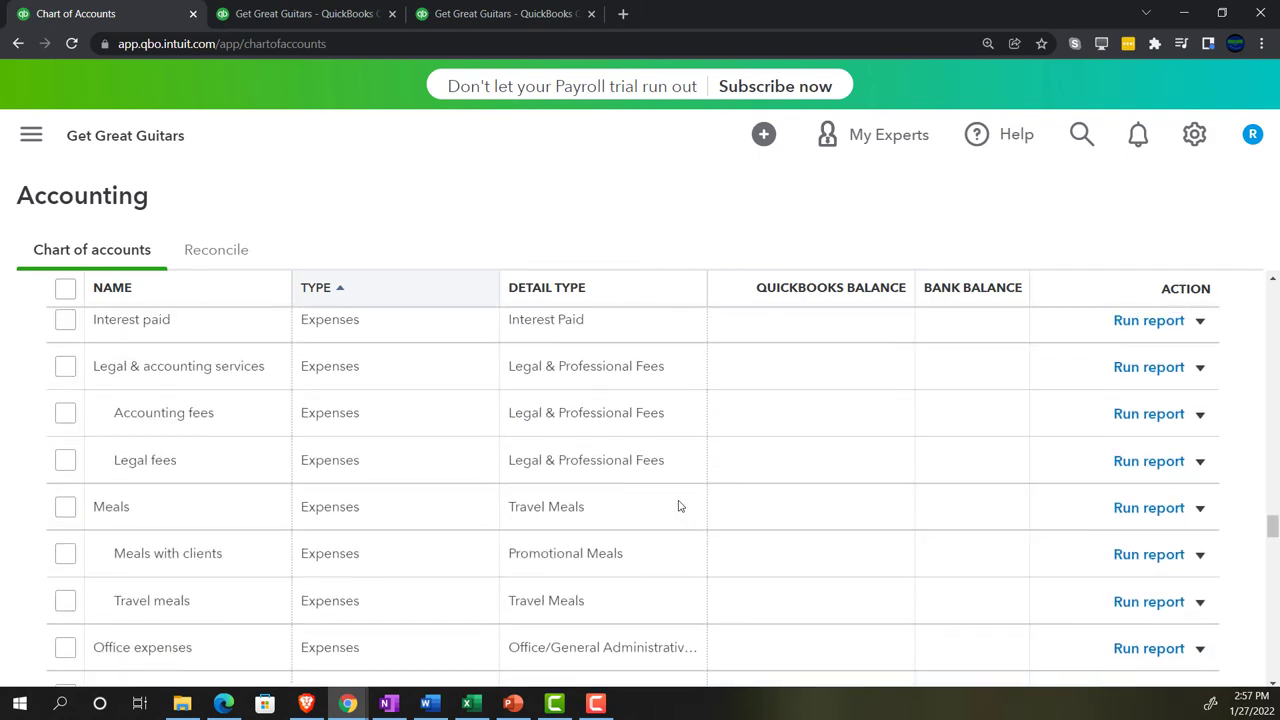
scroll(678, 506, "up", 1)
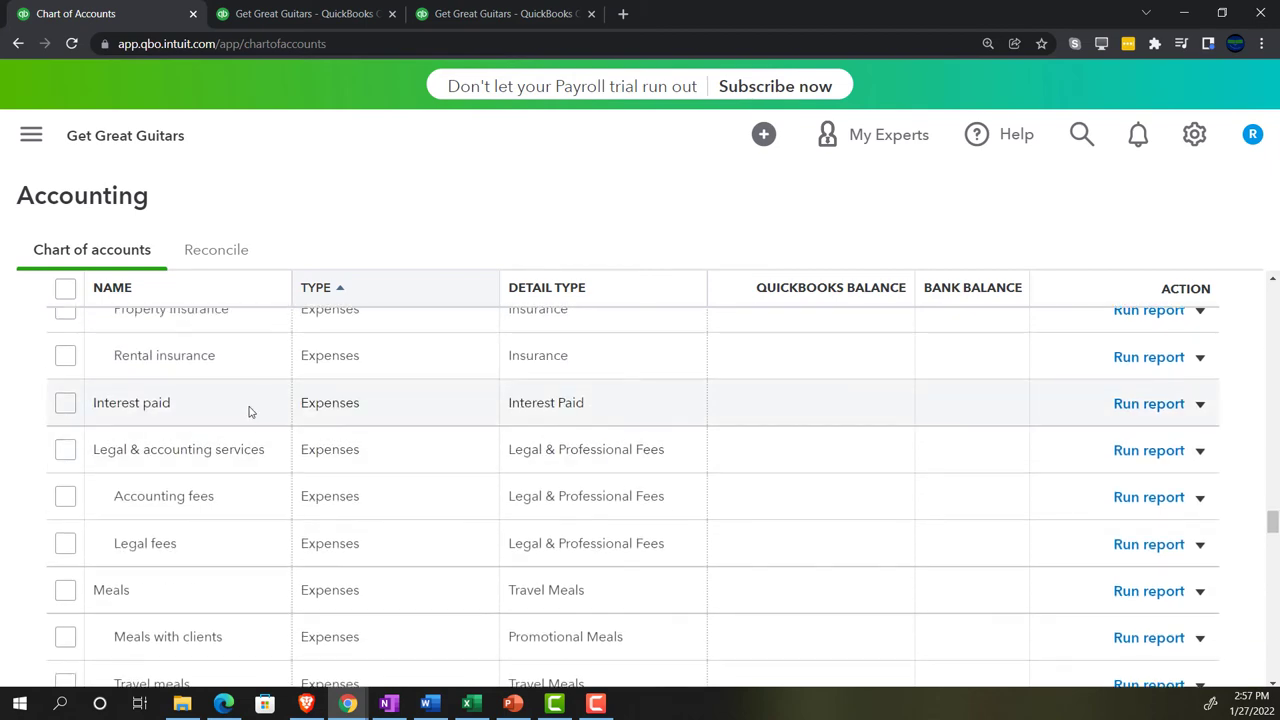
left_click(1200, 405)
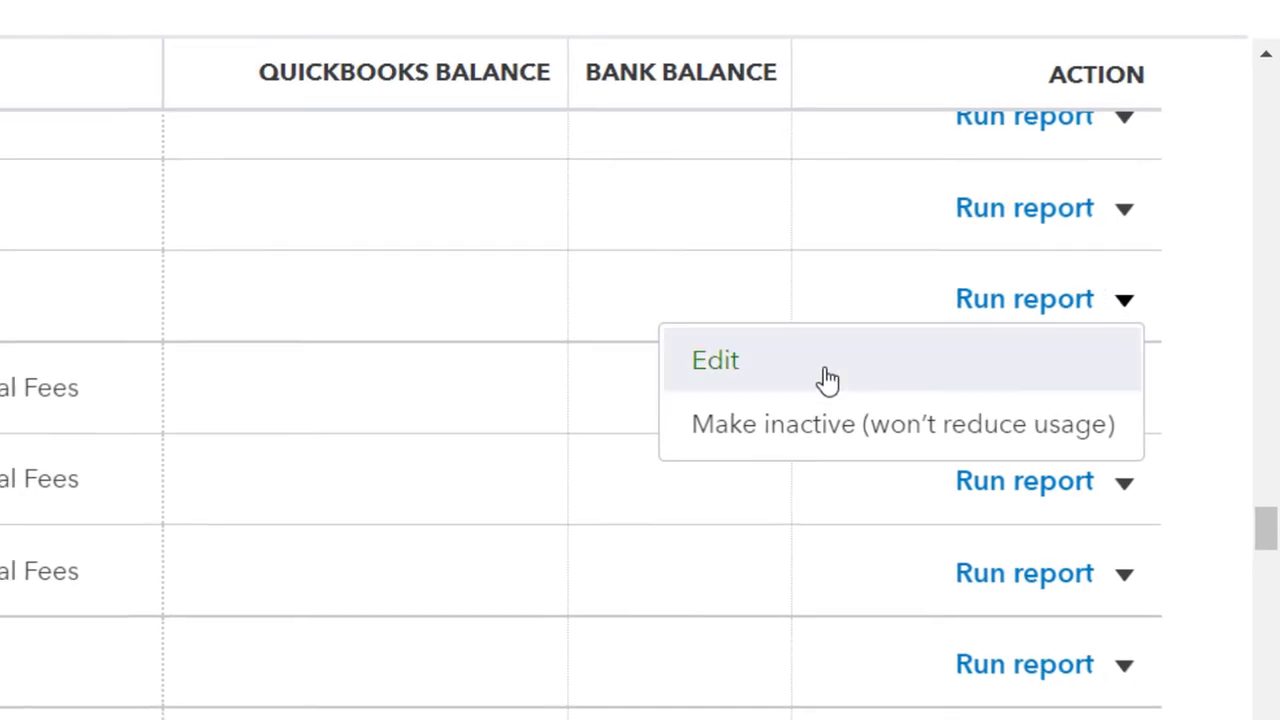
left_click(1045, 441)
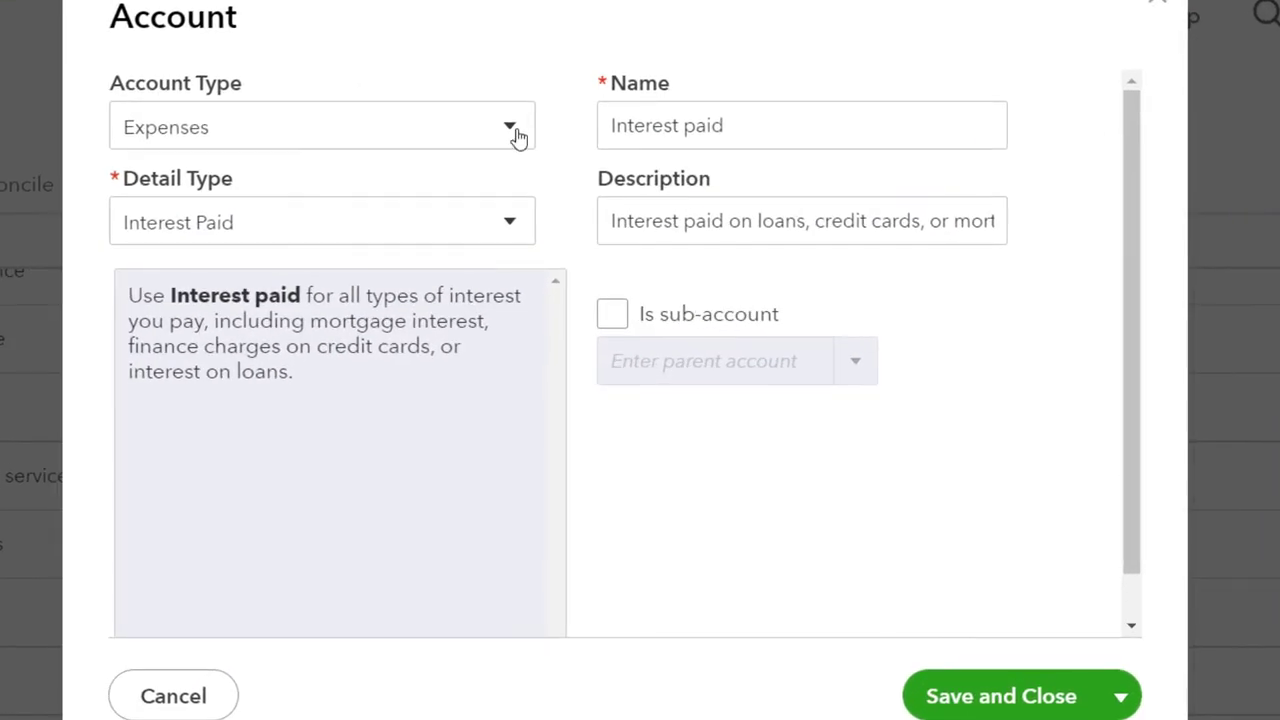
left_click(516, 122)
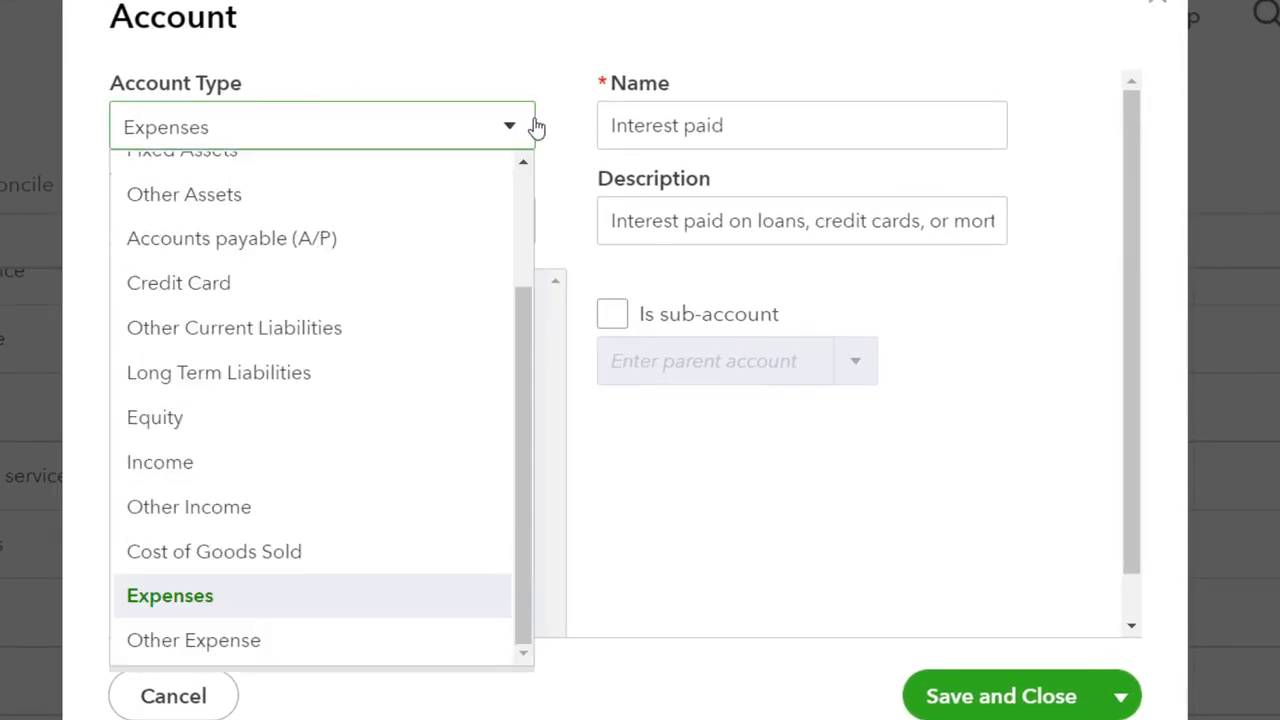
left_click(294, 641)
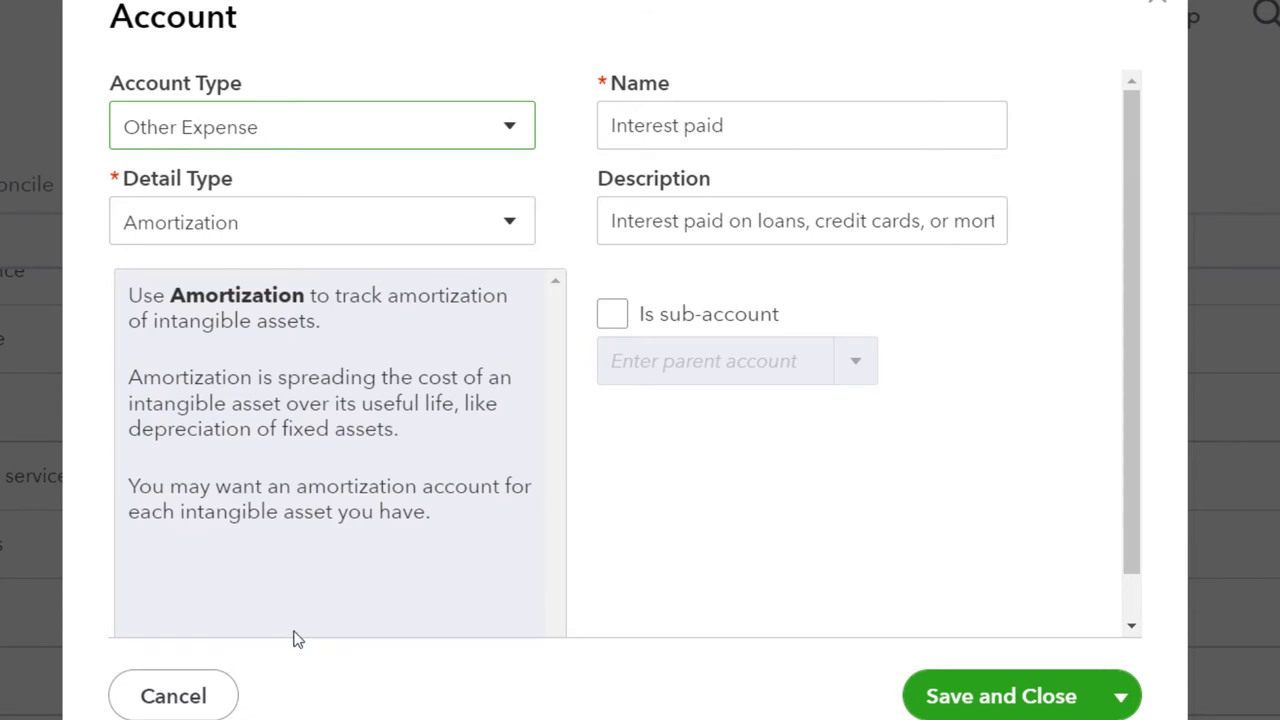
Step: Rename the Interest paid account as Interest expense, then save it and accept the account type change
triple_click(744, 122)
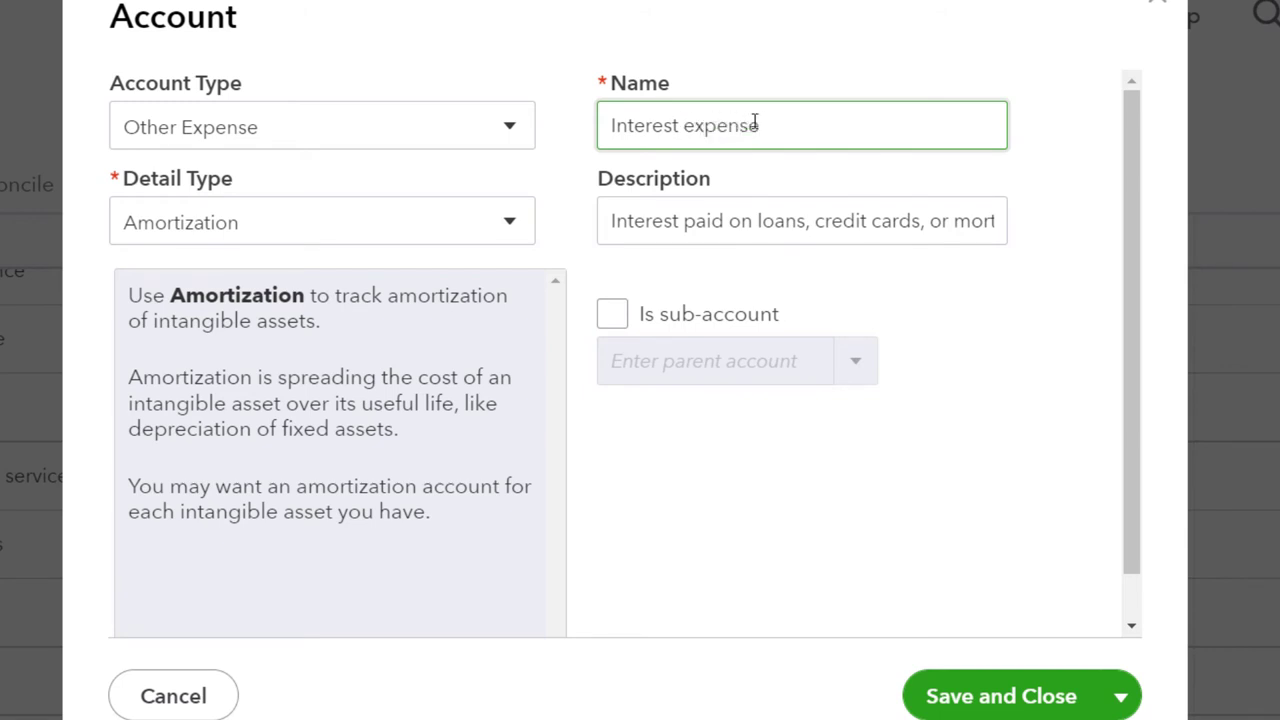
left_click(995, 697)
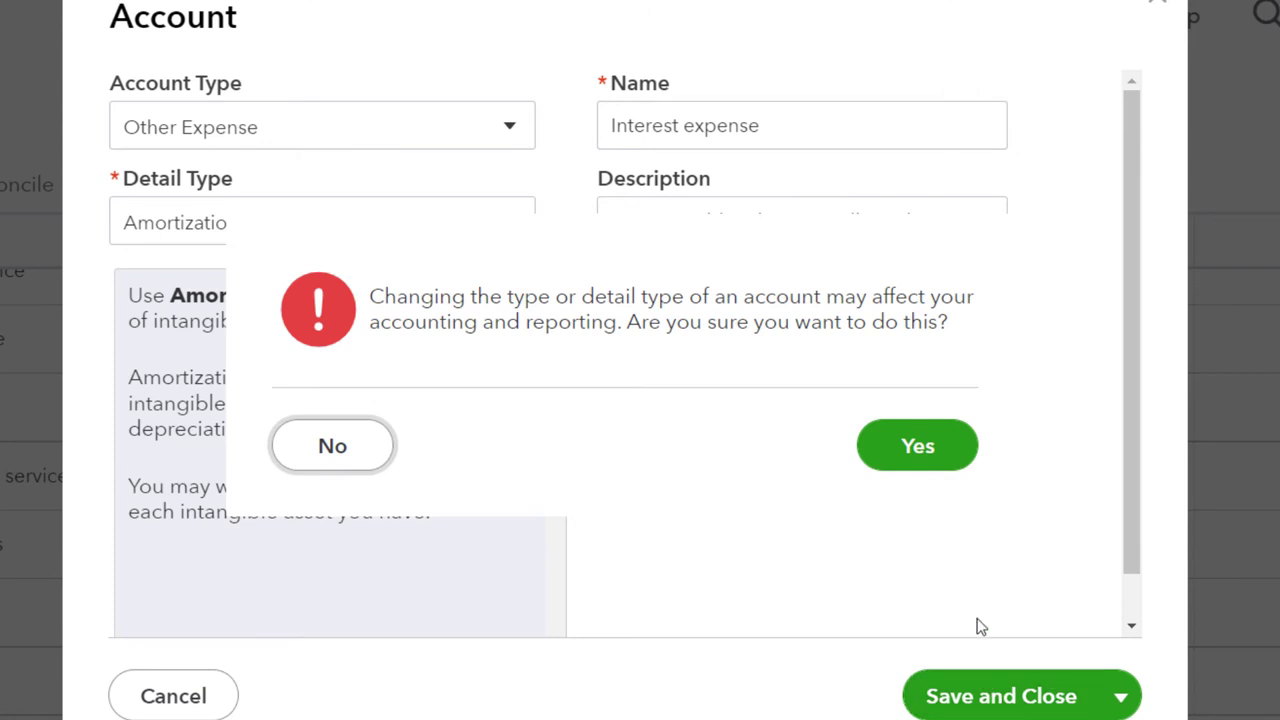
left_click(917, 446)
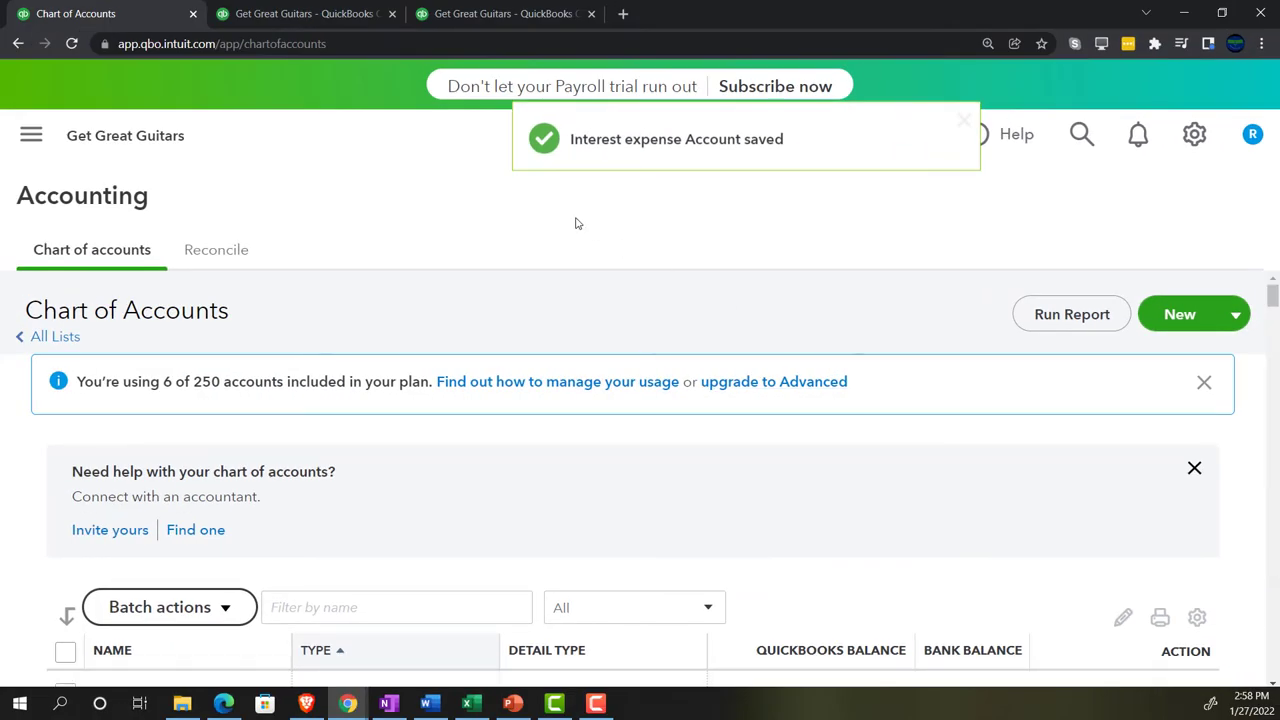
Step: Look for the Interest expense account among the Other Expense accounts in the Chart of Accounts list
scroll(517, 477, "down", 10)
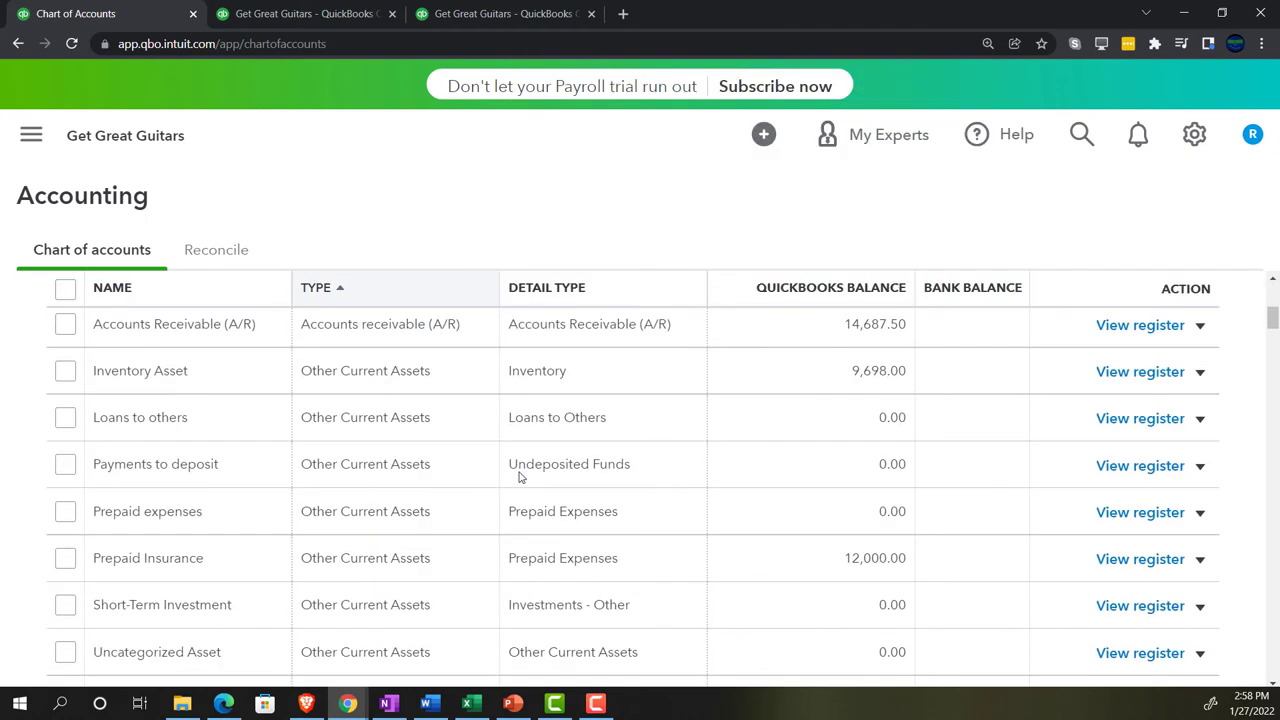
scroll(519, 471, "down", 15)
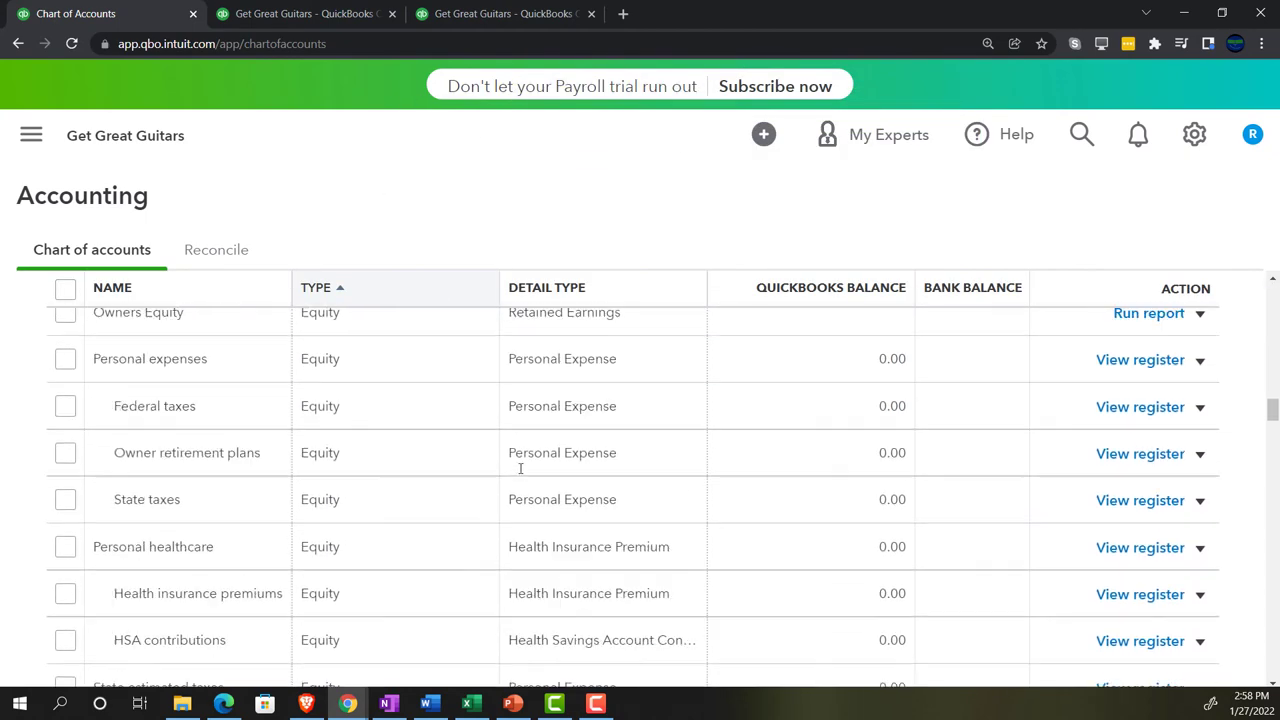
scroll(466, 497, "down", 10)
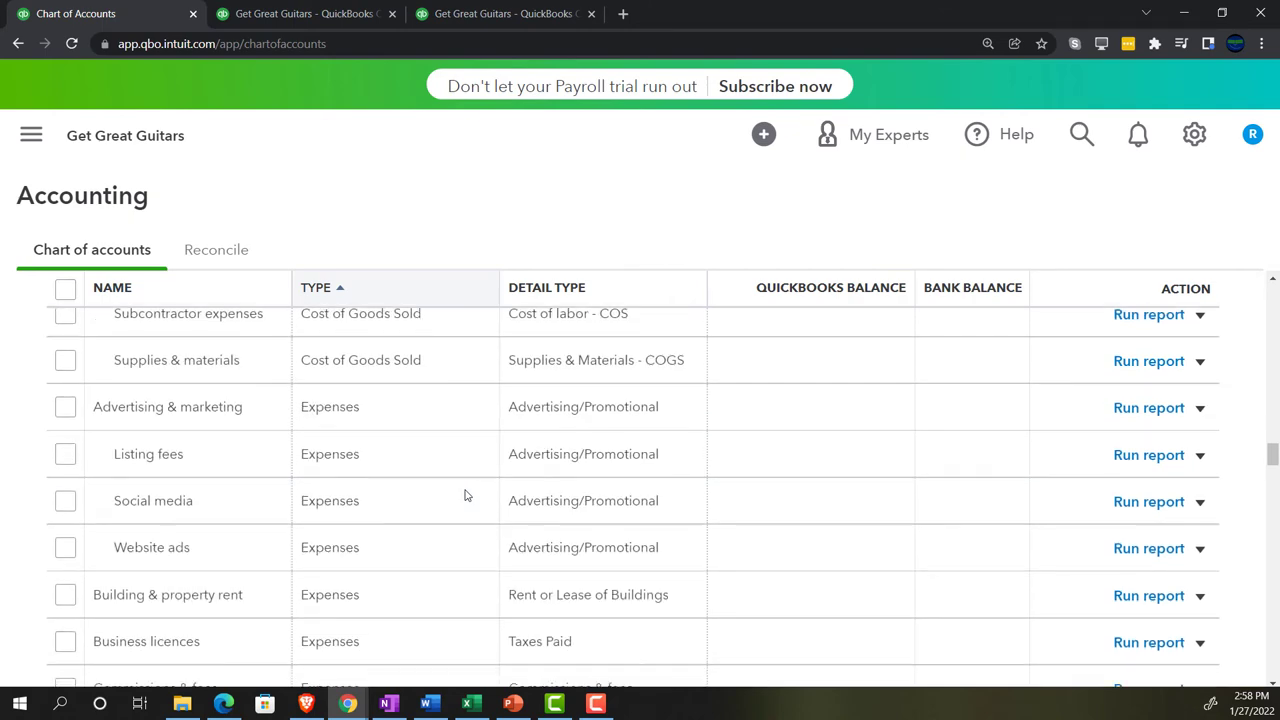
scroll(433, 515, "down", 12)
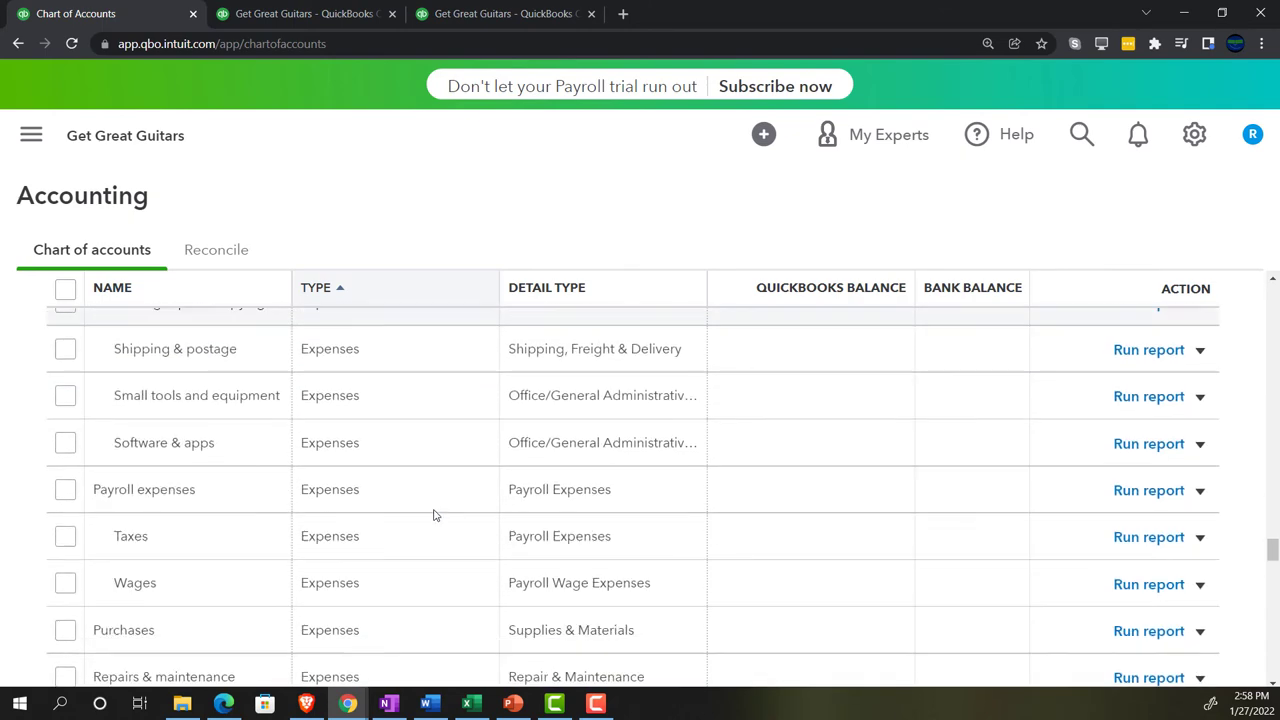
scroll(435, 515, "down", 5)
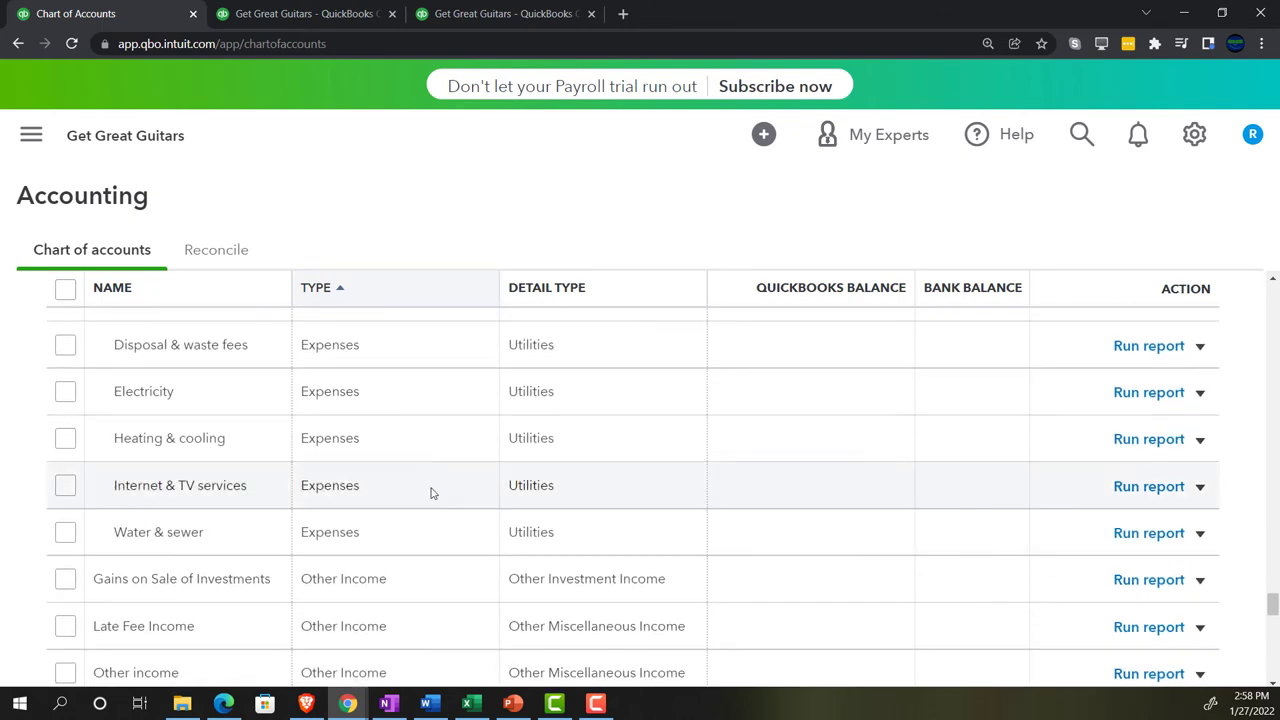
scroll(422, 515, "down", 3)
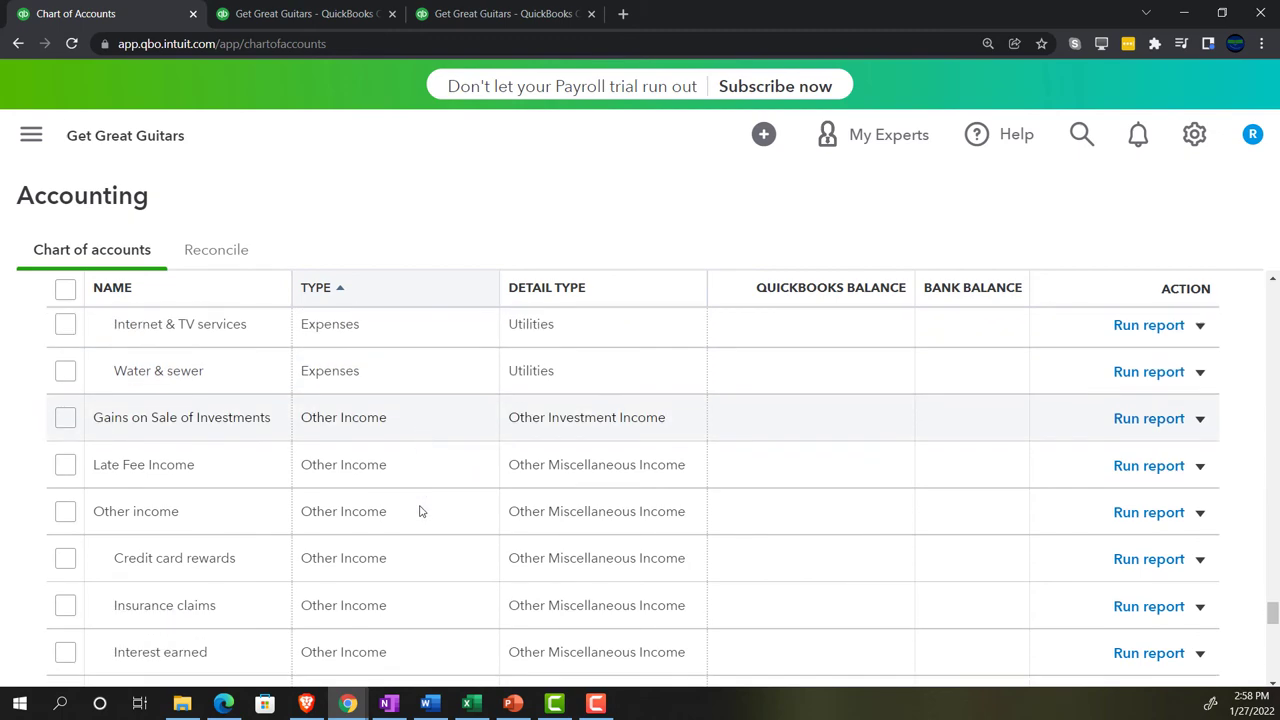
scroll(424, 476, "down", 3)
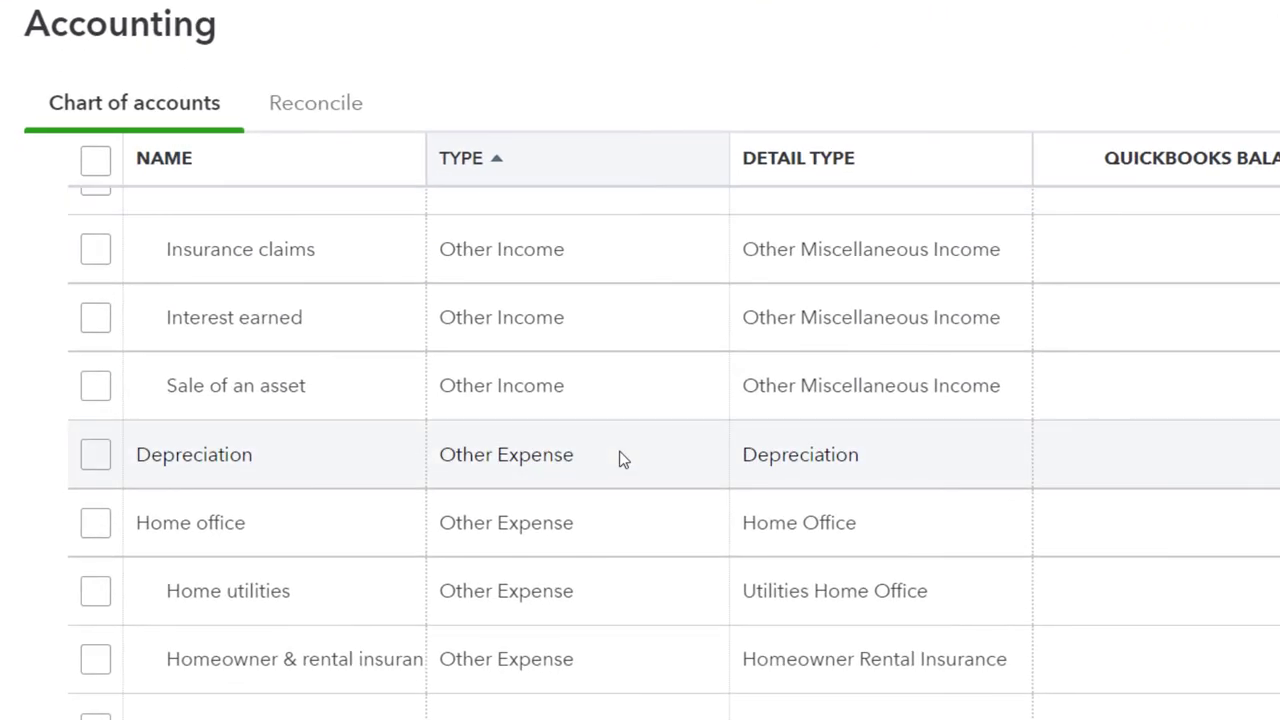
scroll(423, 536, "down", 2)
scroll(614, 524, "down", 4)
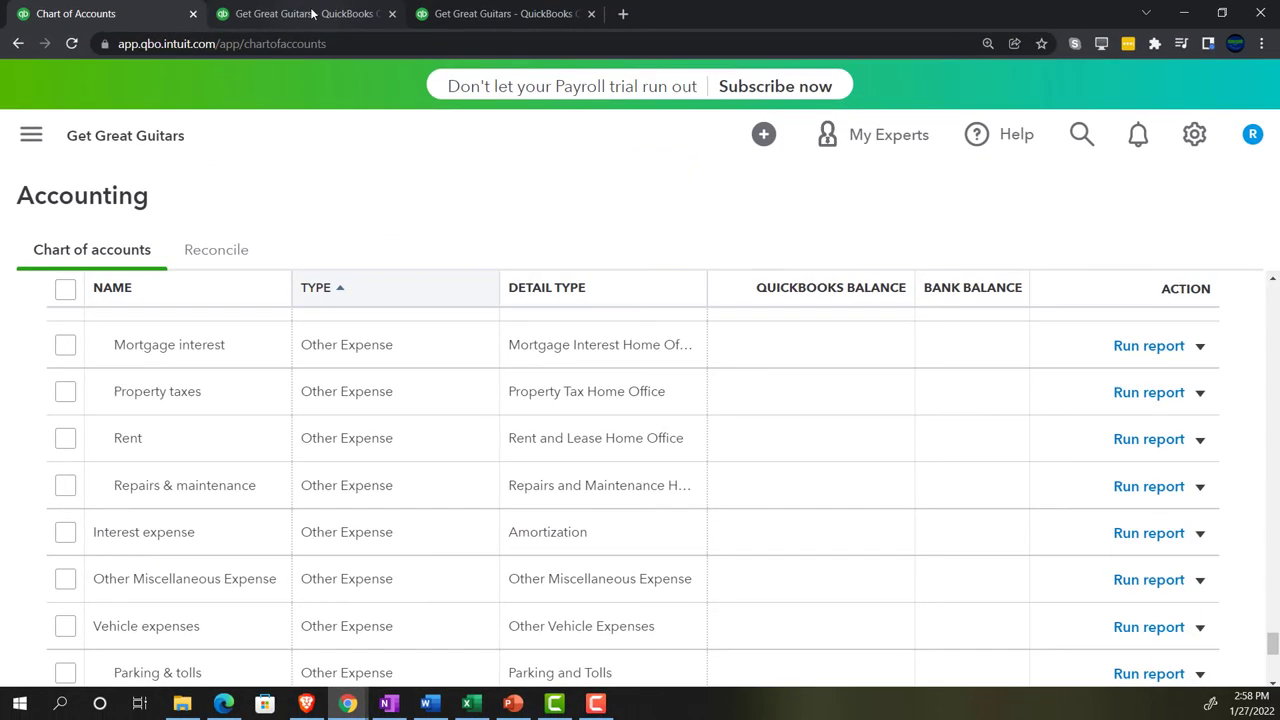
Step: Rerun the January - December 2022 Profit and Loss report and review it from Income down to Other Expenses
left_click(312, 13)
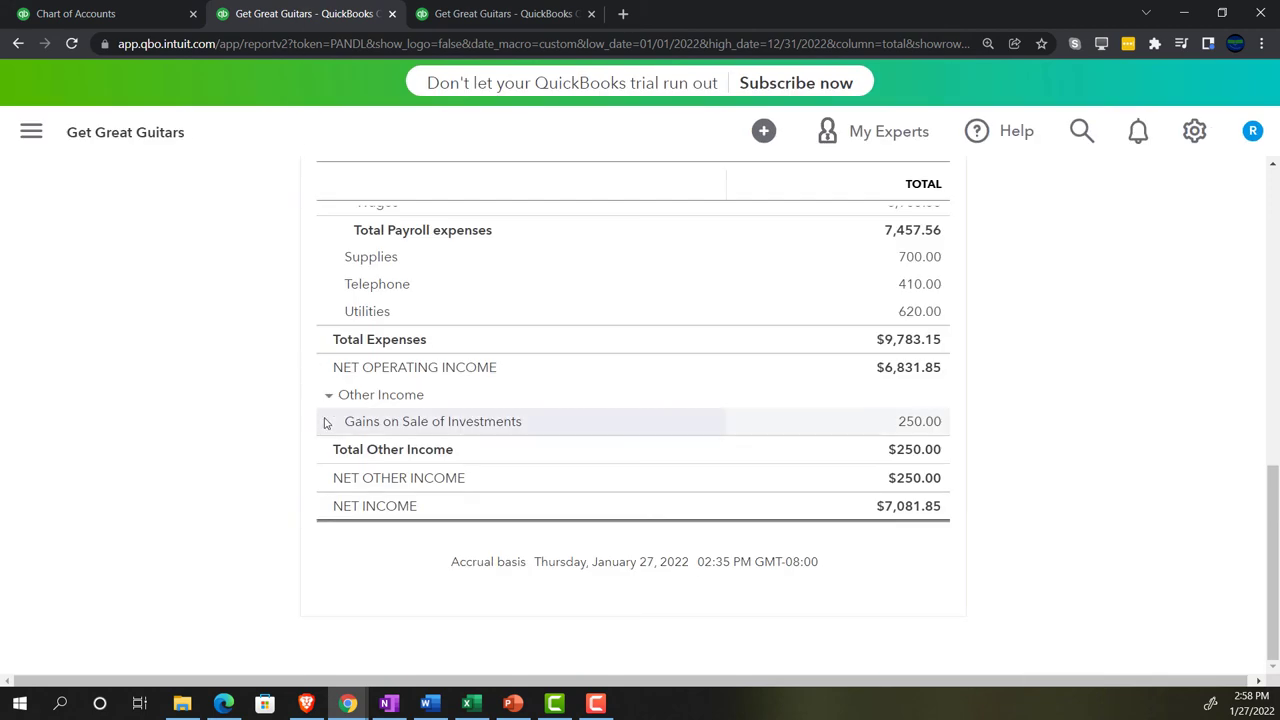
scroll(330, 420, "up", 10)
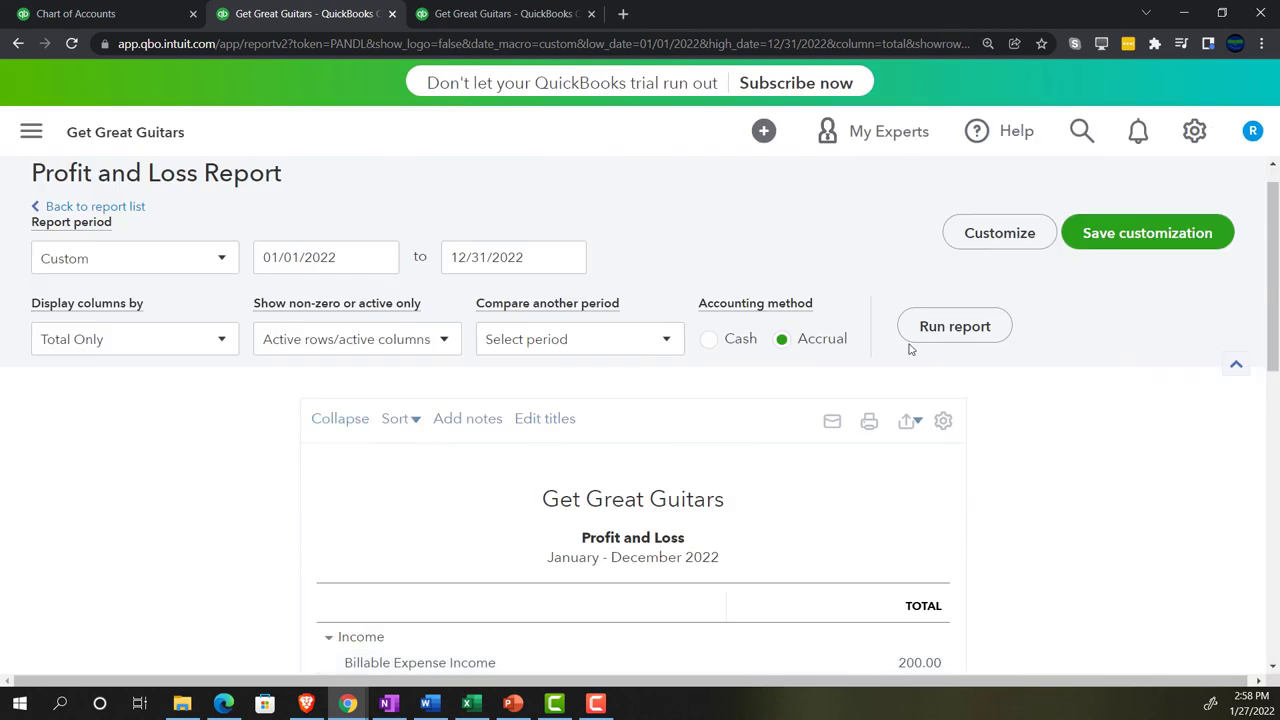
left_click(912, 340)
scroll(281, 546, "down", 2)
scroll(279, 550, "up", 2, "ctrl")
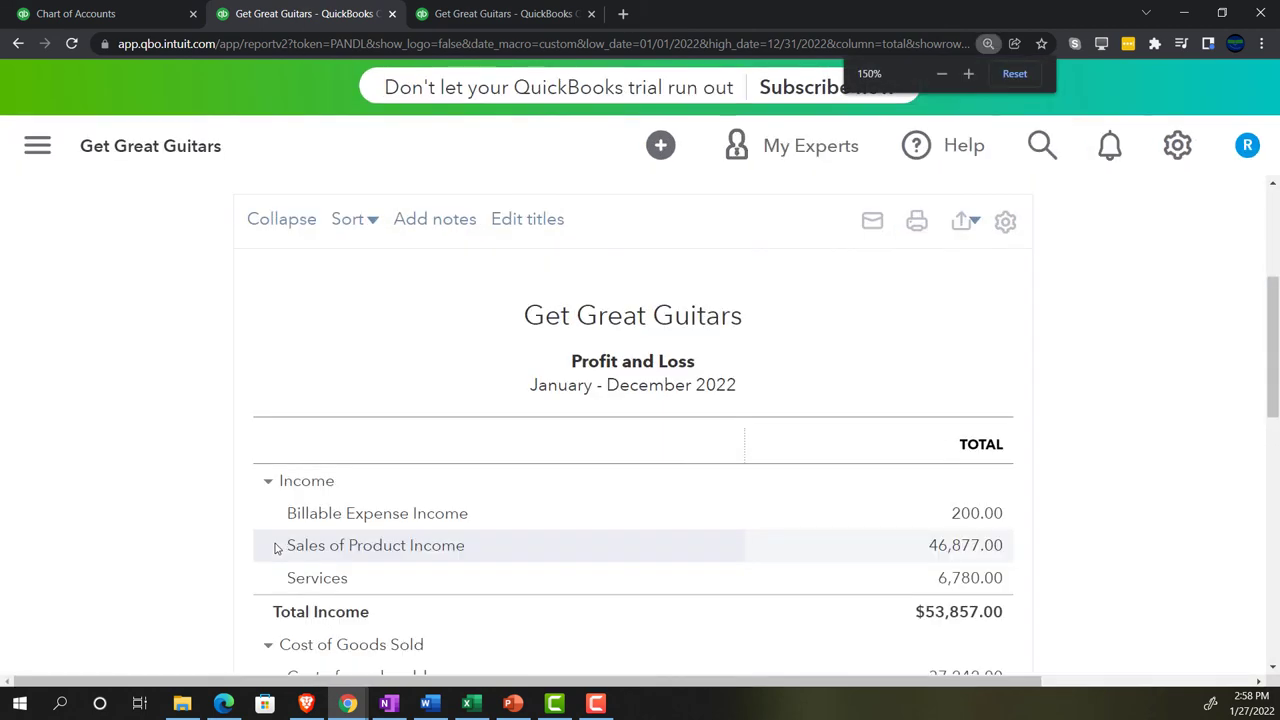
scroll(166, 522, "down", 1, "ctrl")
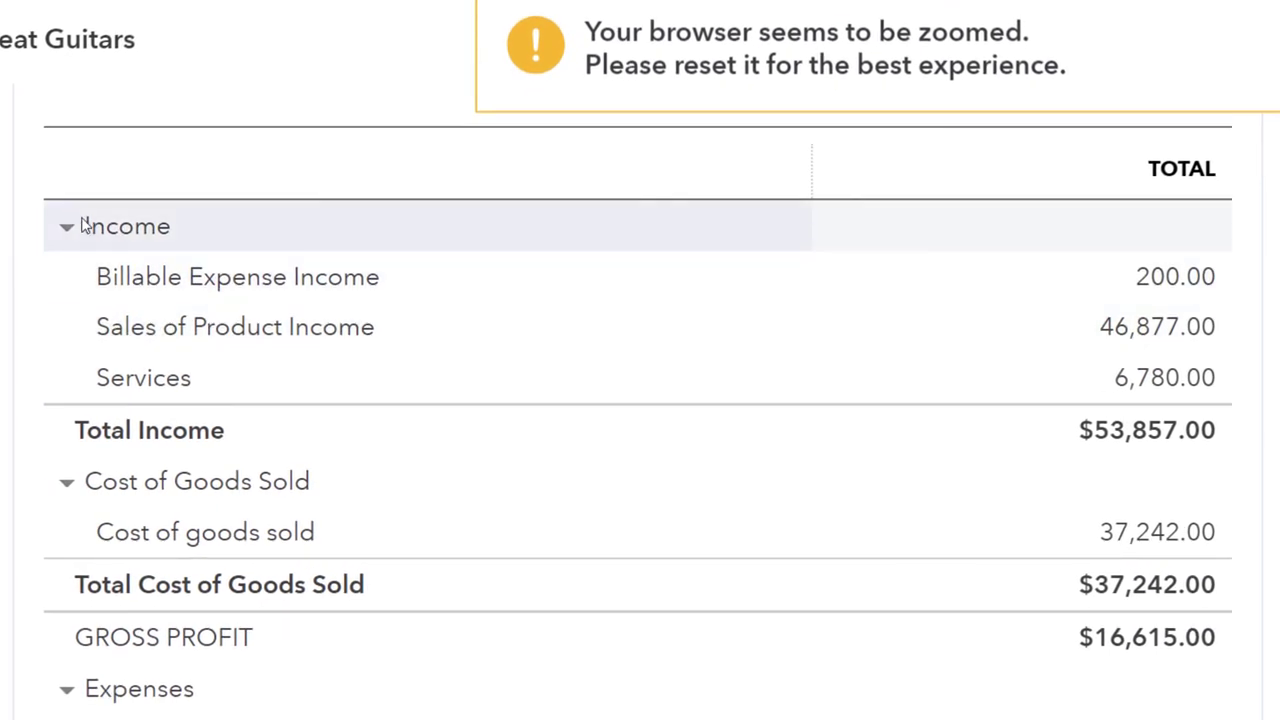
scroll(28, 475, "down", 3)
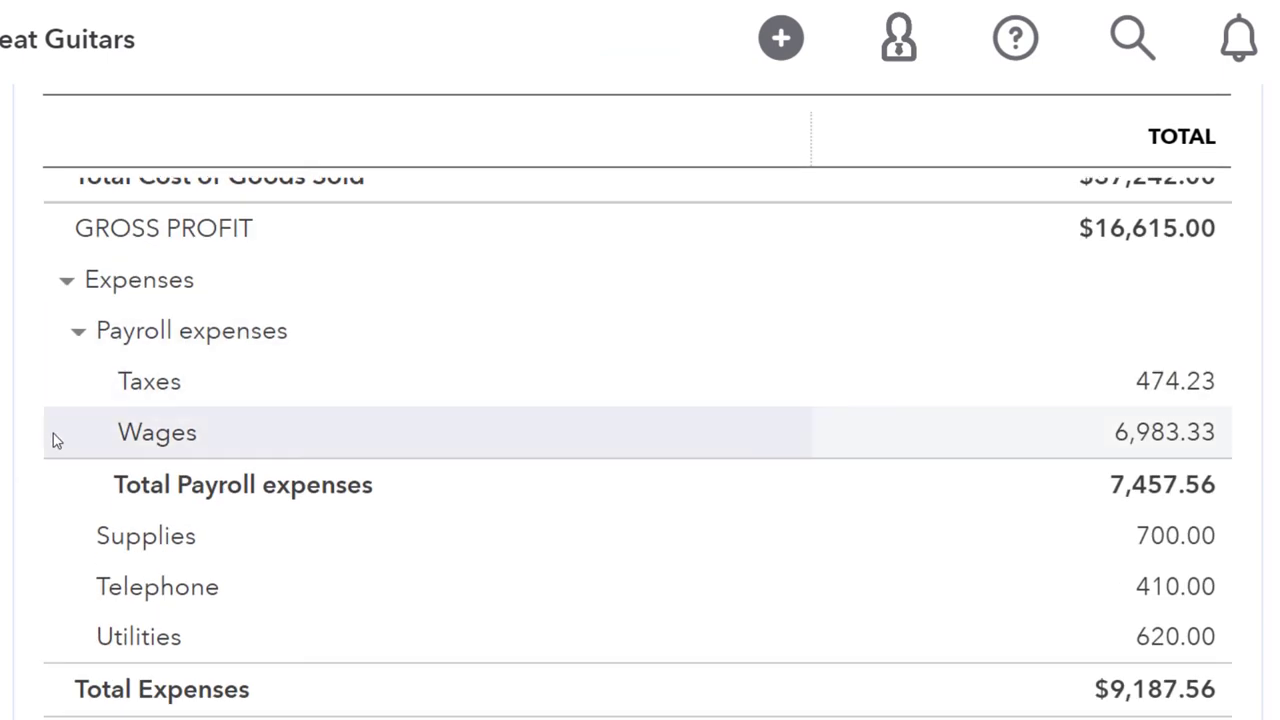
scroll(53, 433, "down", 2)
scroll(53, 433, "down", 1)
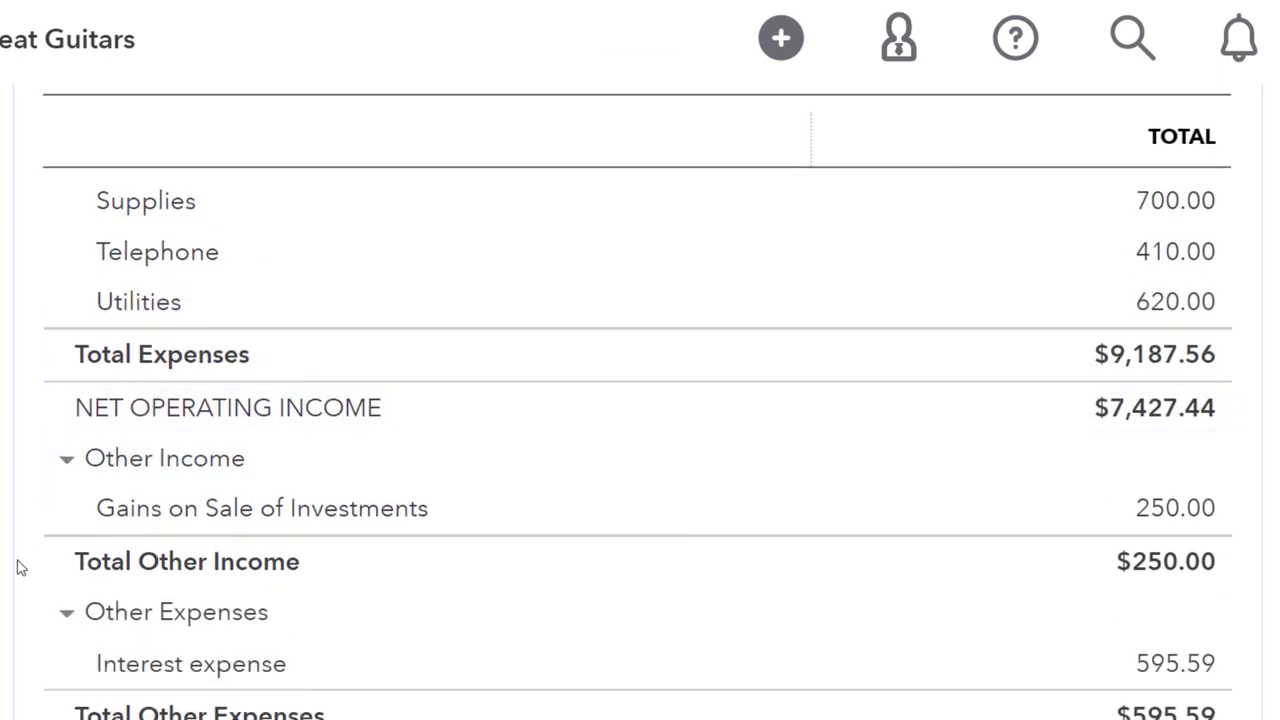
scroll(45, 630, "down", 1)
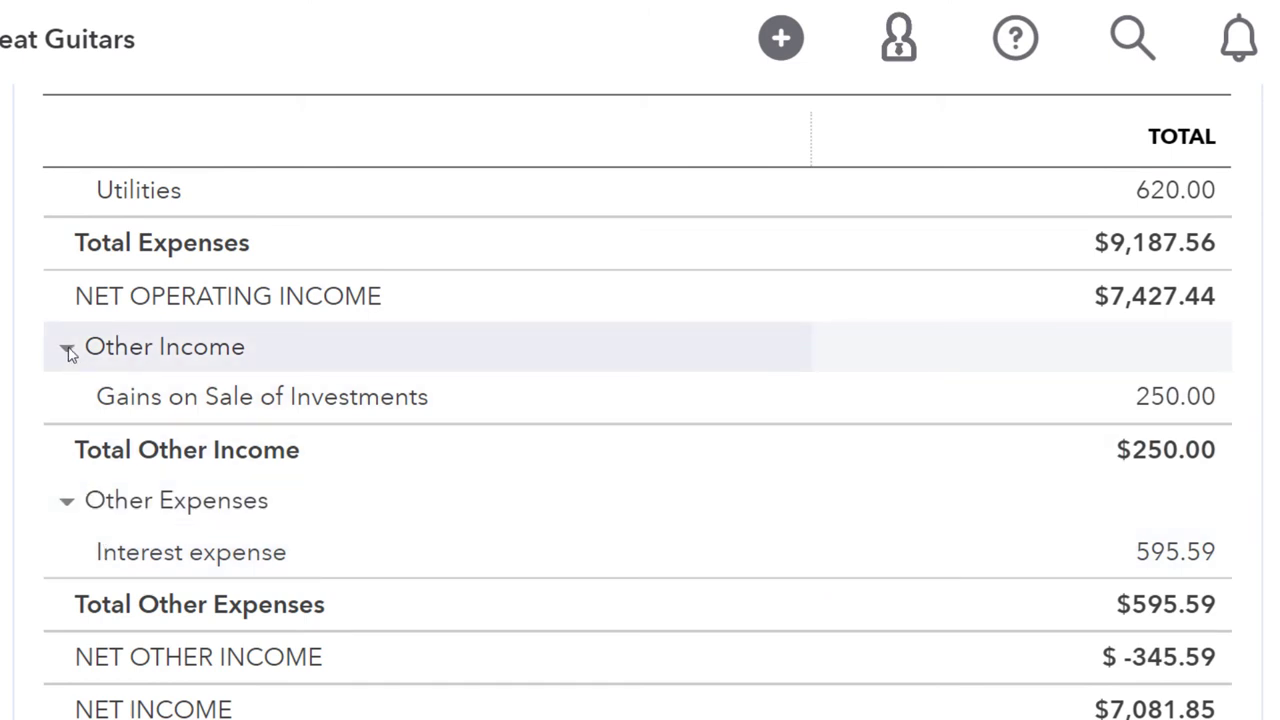
Step: Collapse the report's Other Income and Other Expenses sections to compare their totals with net operating income, then expand both again
left_click(67, 350)
left_click(63, 406)
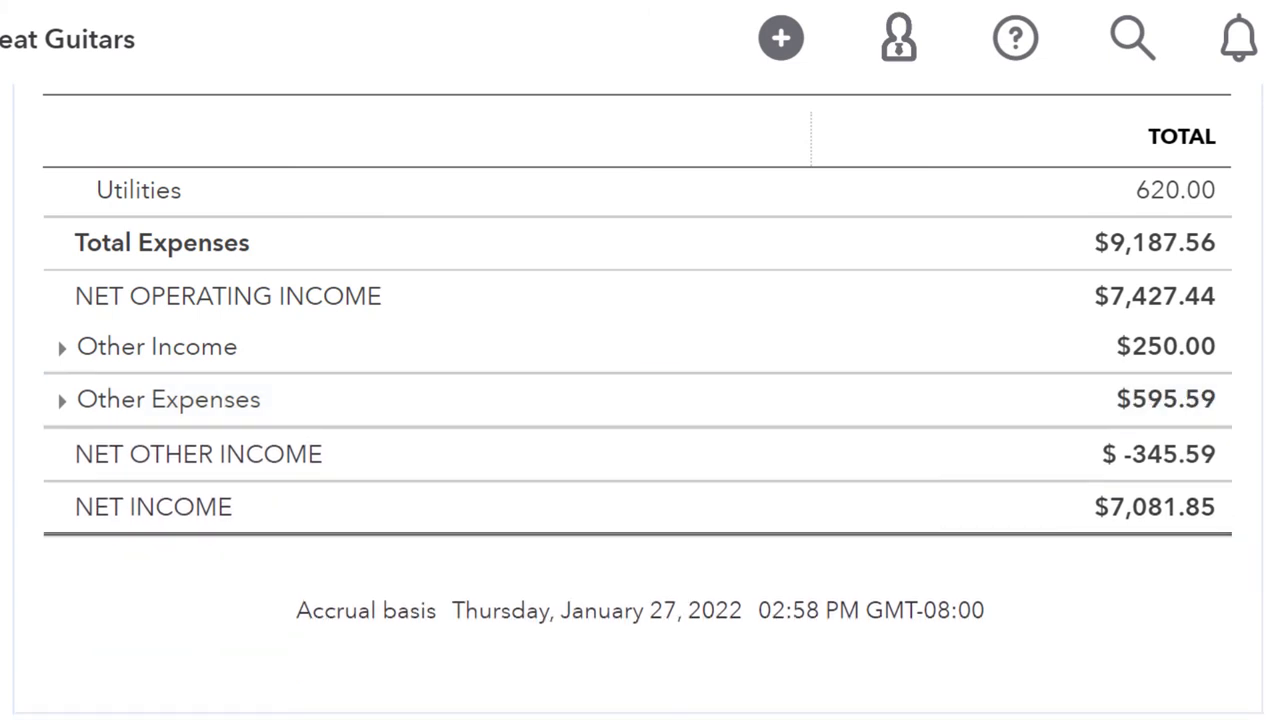
scroll(350, 597, "up", 3)
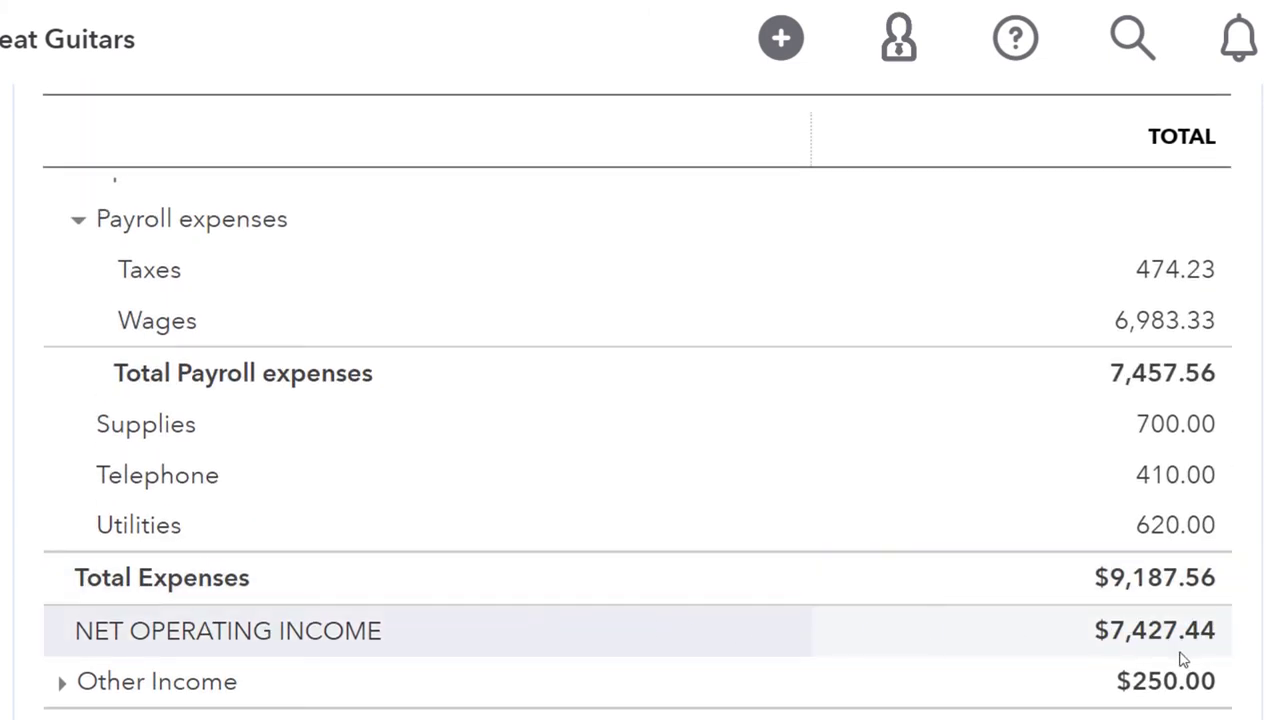
scroll(1183, 658, "down", 2)
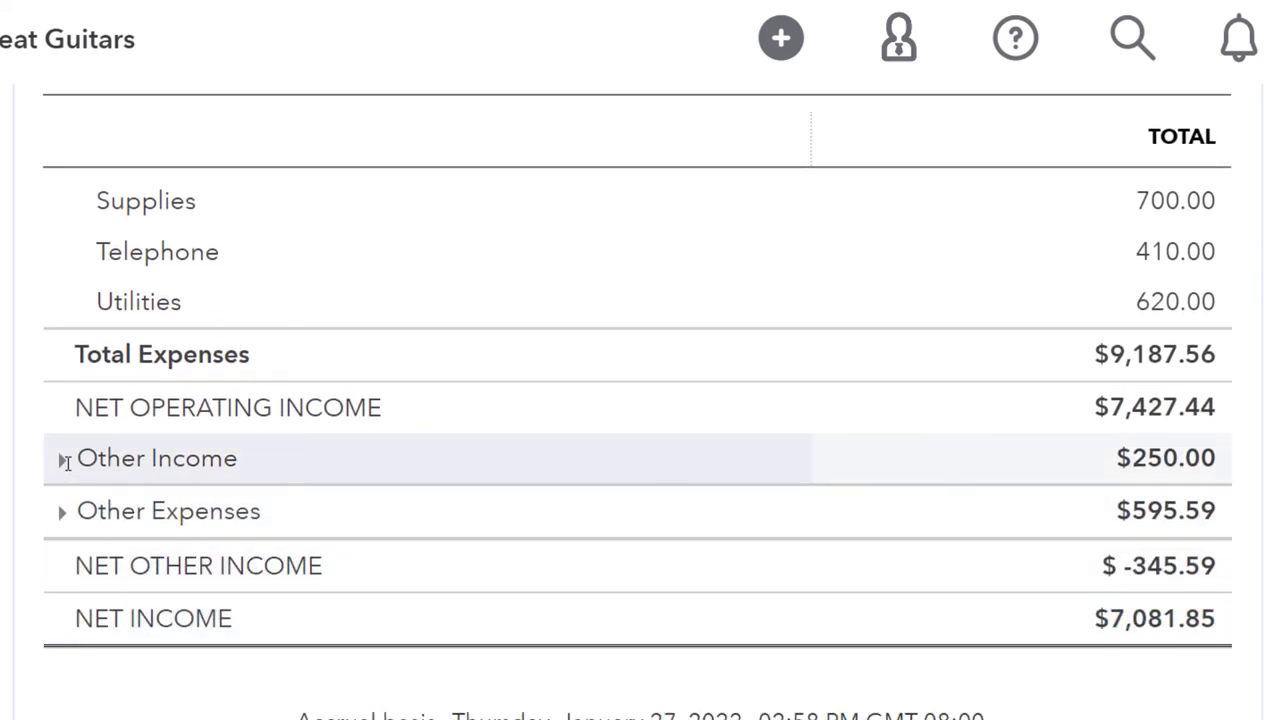
left_click(62, 461)
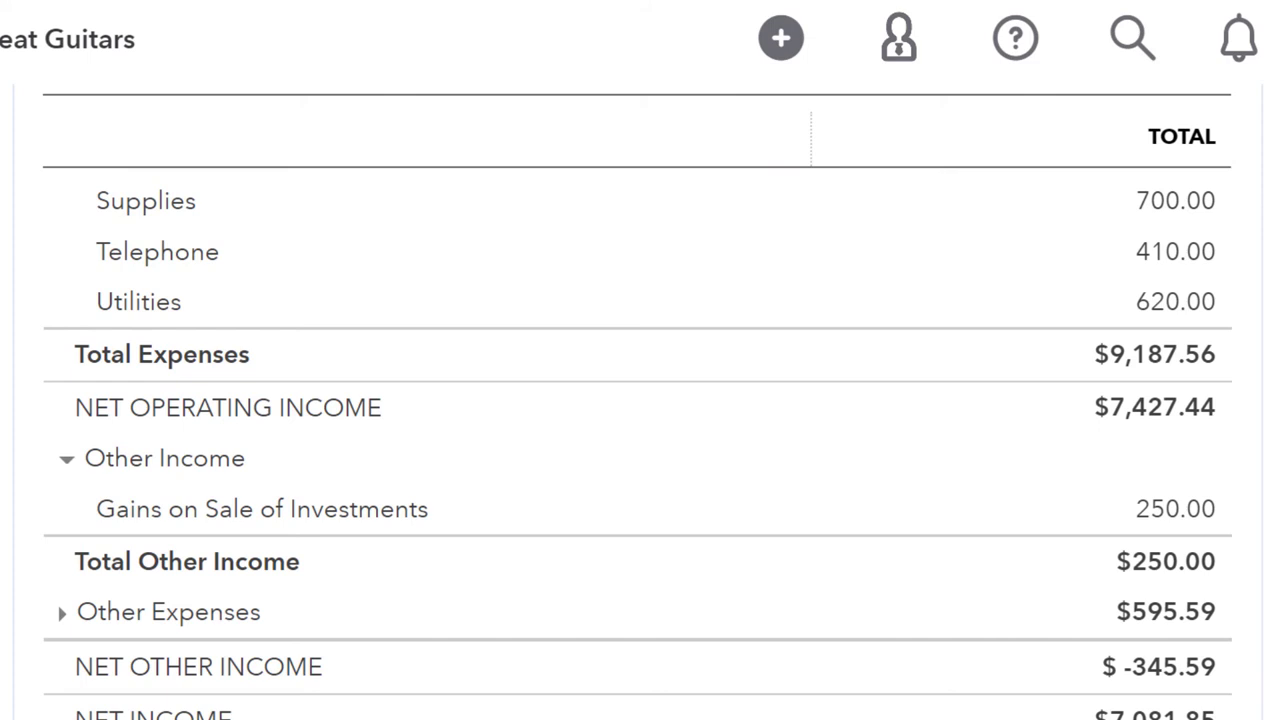
scroll(640, 400, "down", 1)
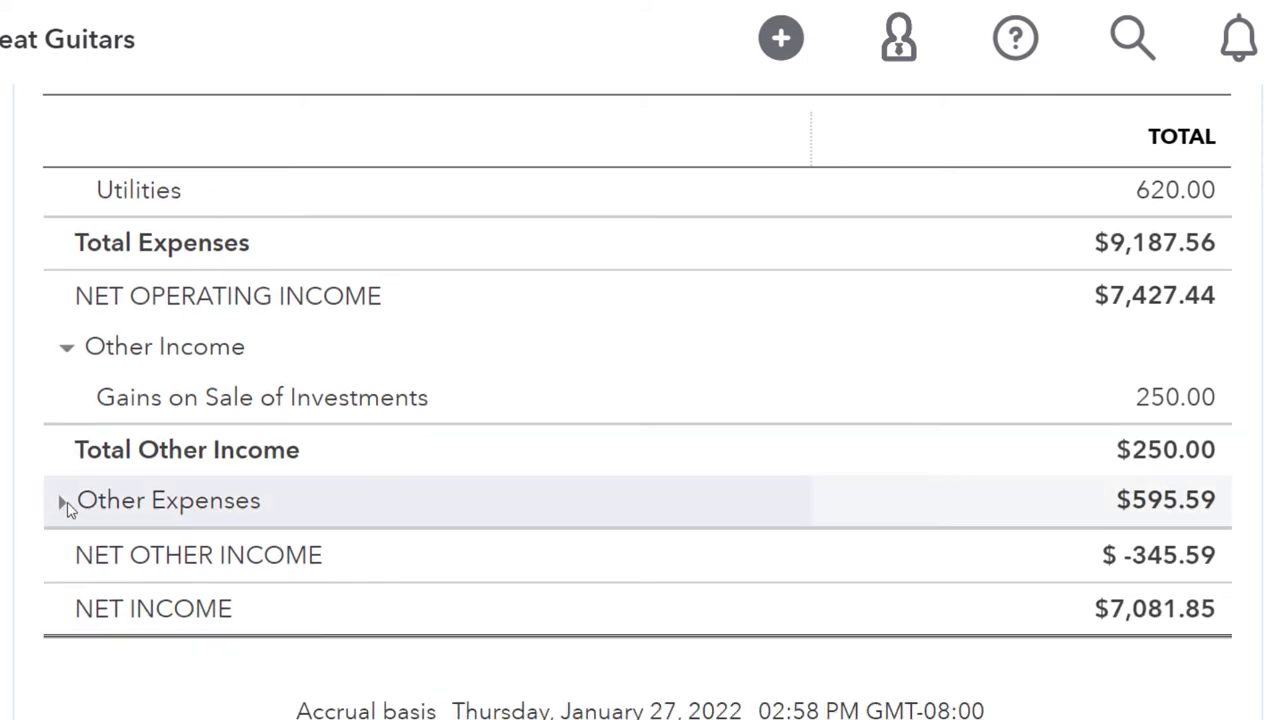
left_click(62, 500)
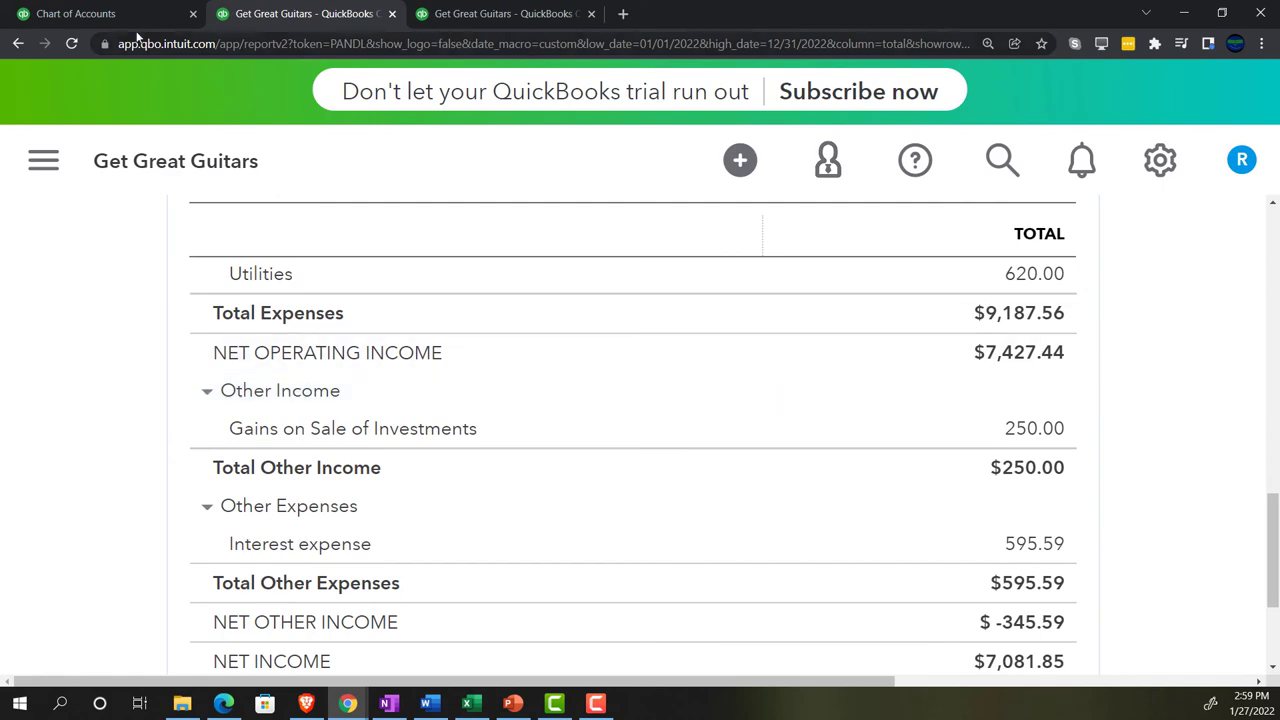
Step: Change the Interest expense account's type to Other Income in the Chart of Accounts, then save it and accept the type change
left_click(105, 14)
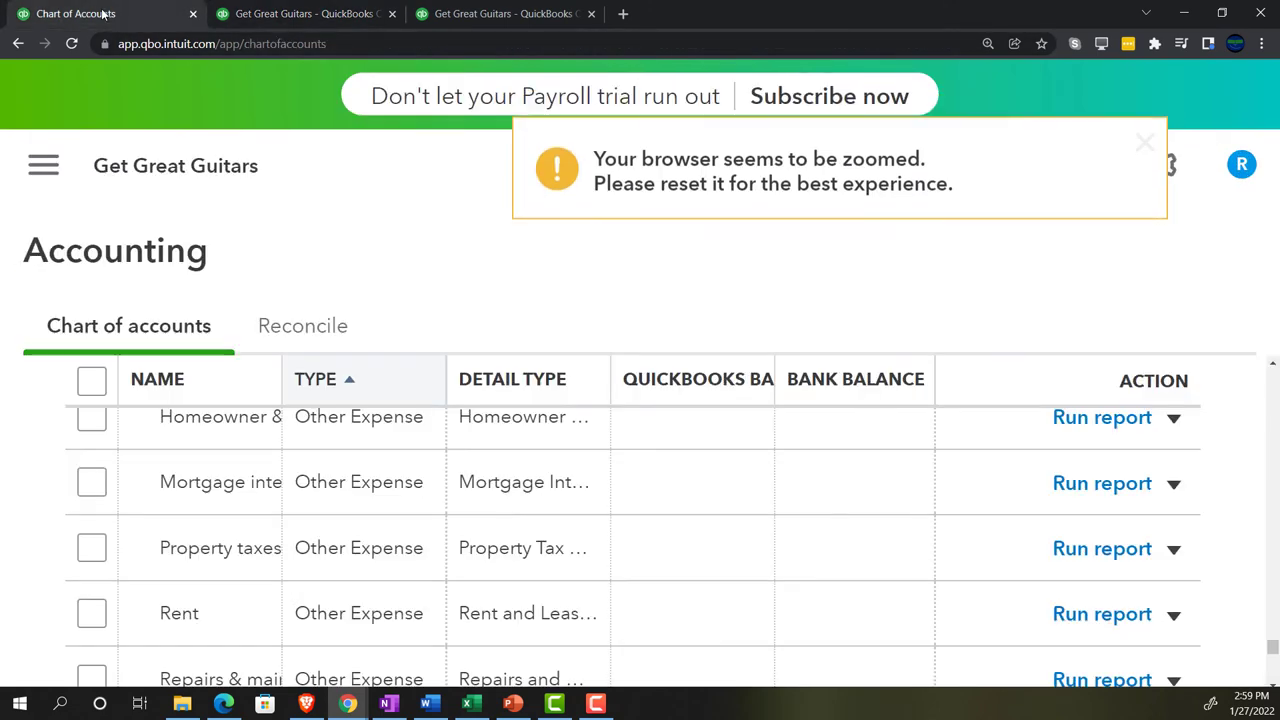
key("ctrl+minus")
key("ctrl+minus")
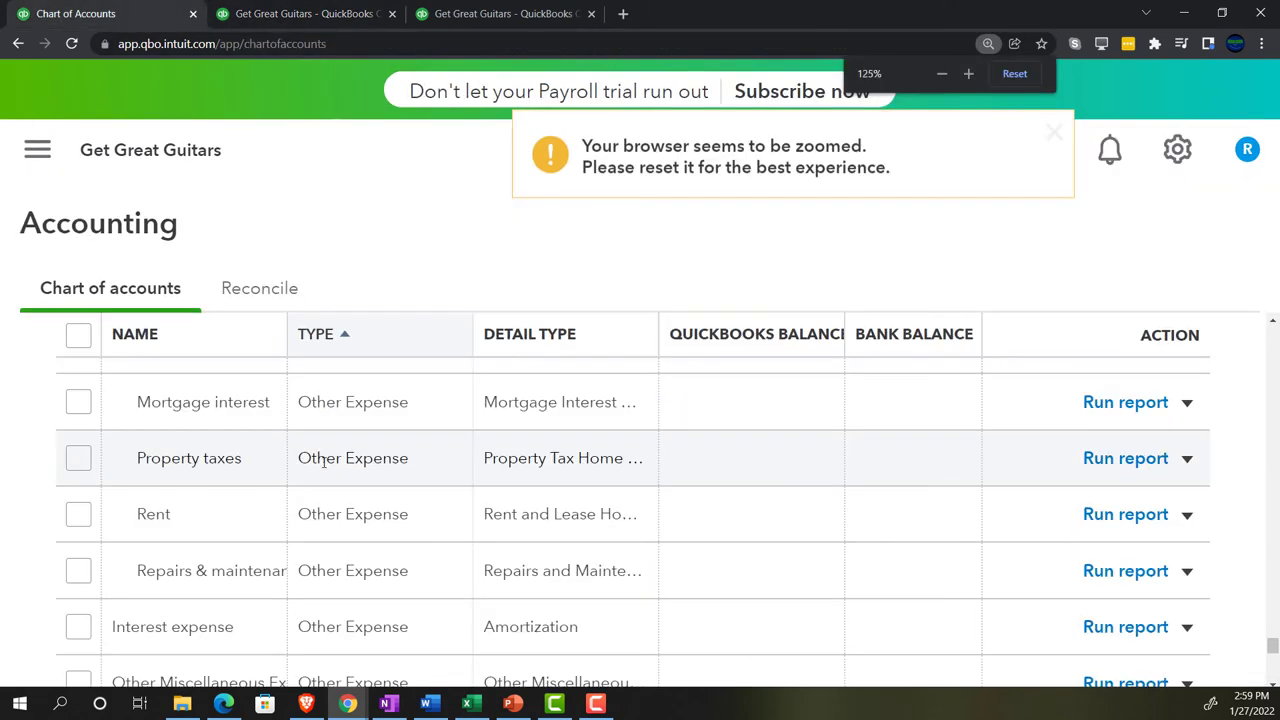
scroll(323, 467, "down", 4)
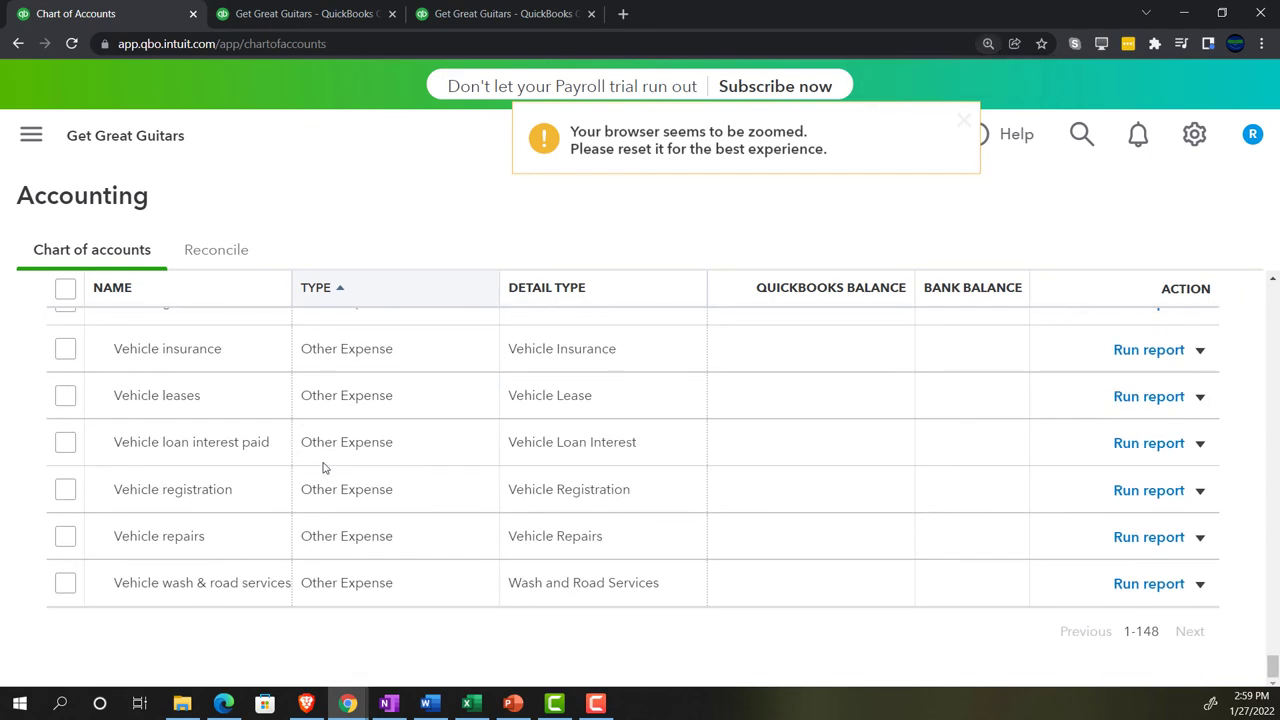
scroll(358, 561, "up", 1)
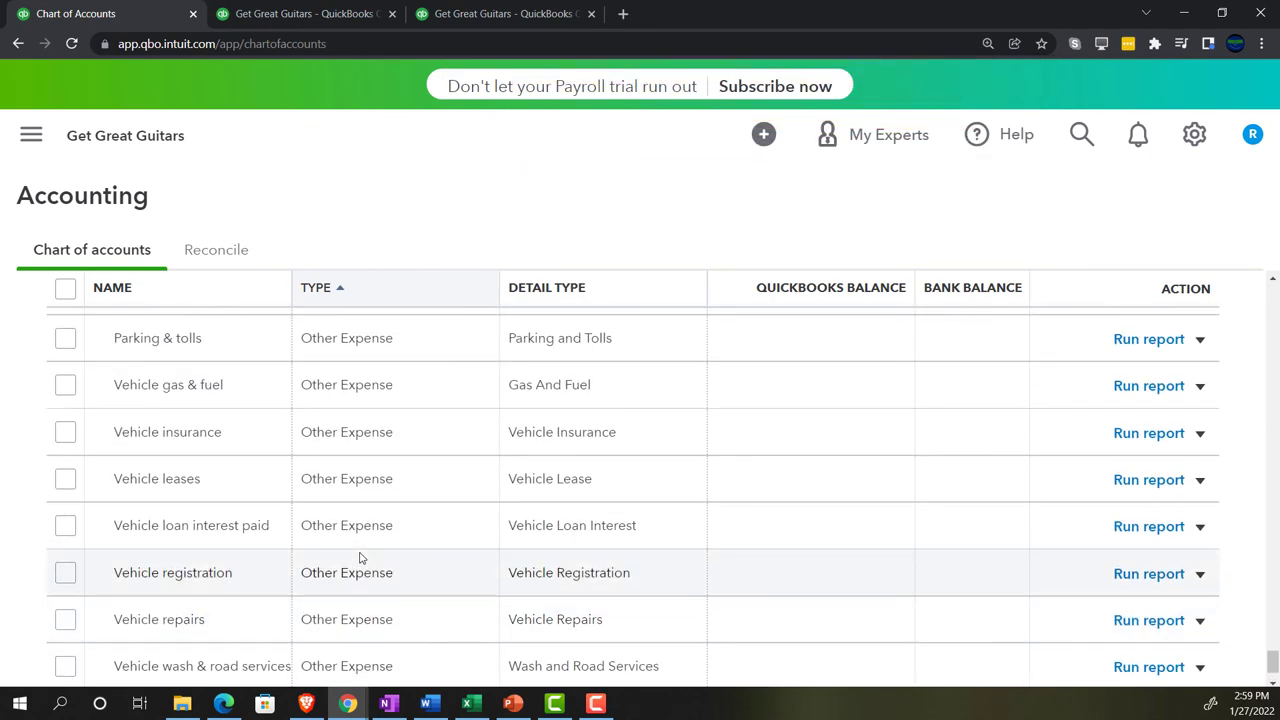
scroll(361, 558, "up", 4)
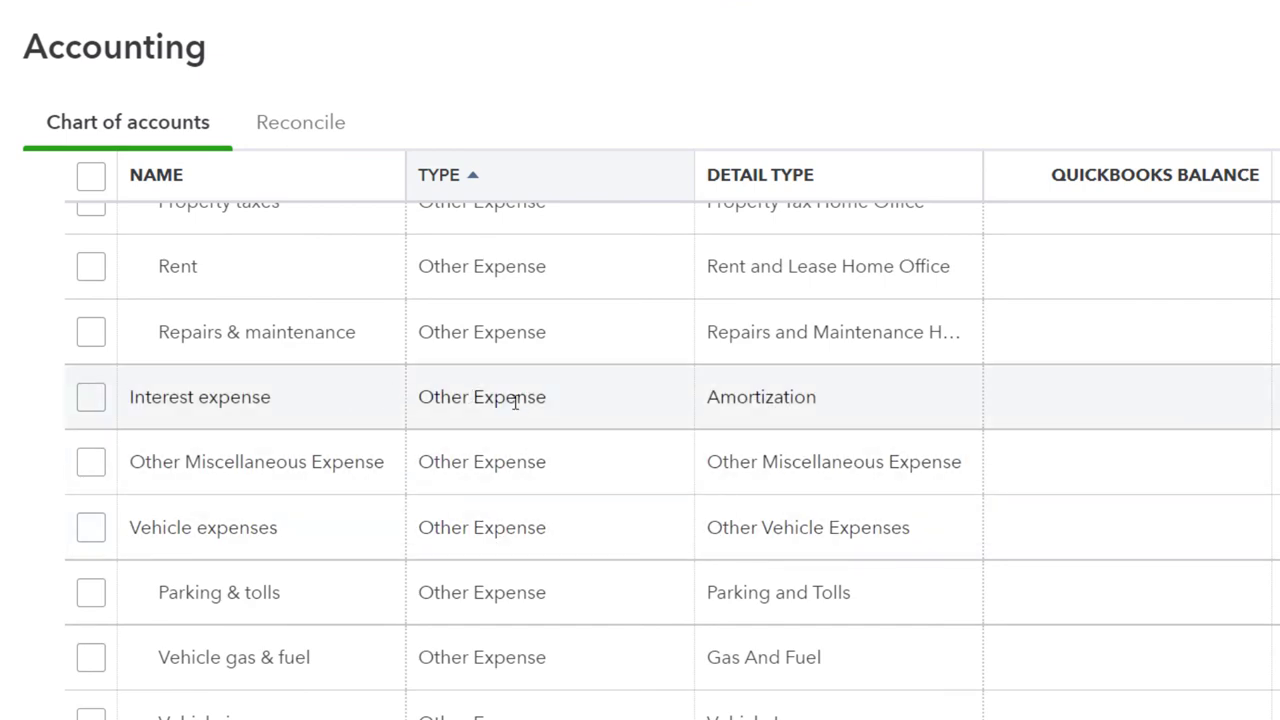
left_click(1200, 448)
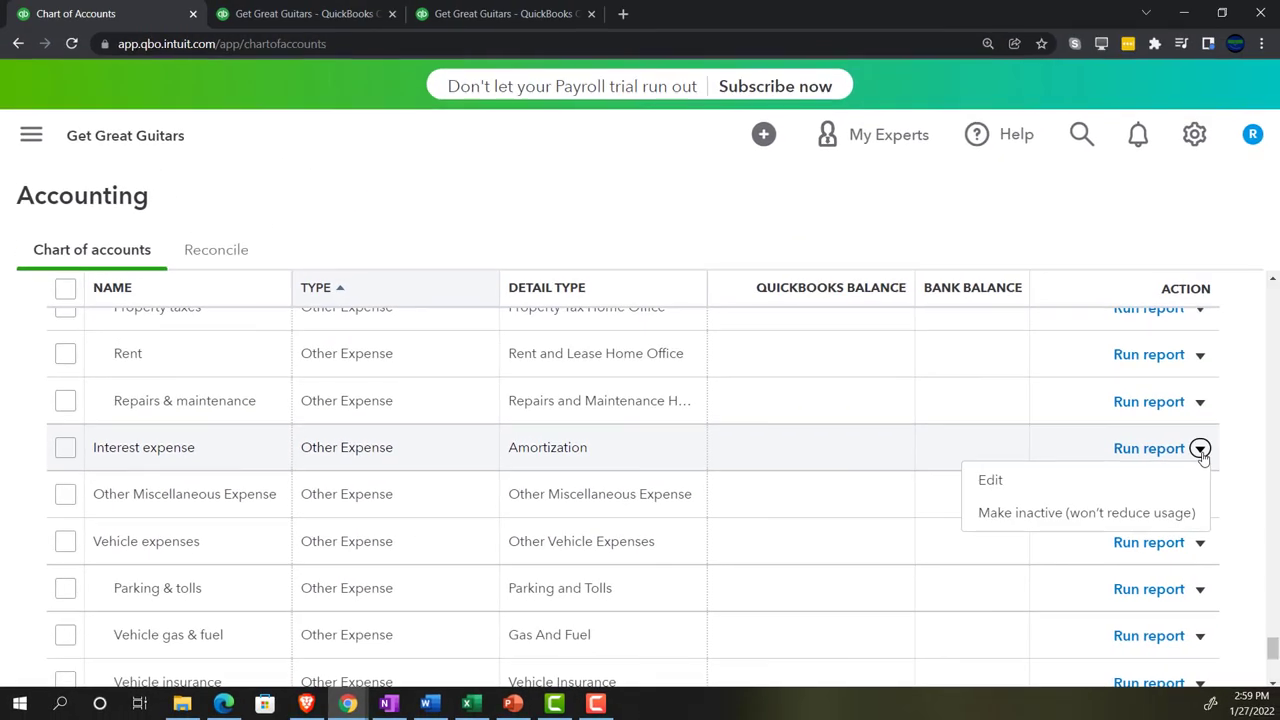
left_click(1086, 480)
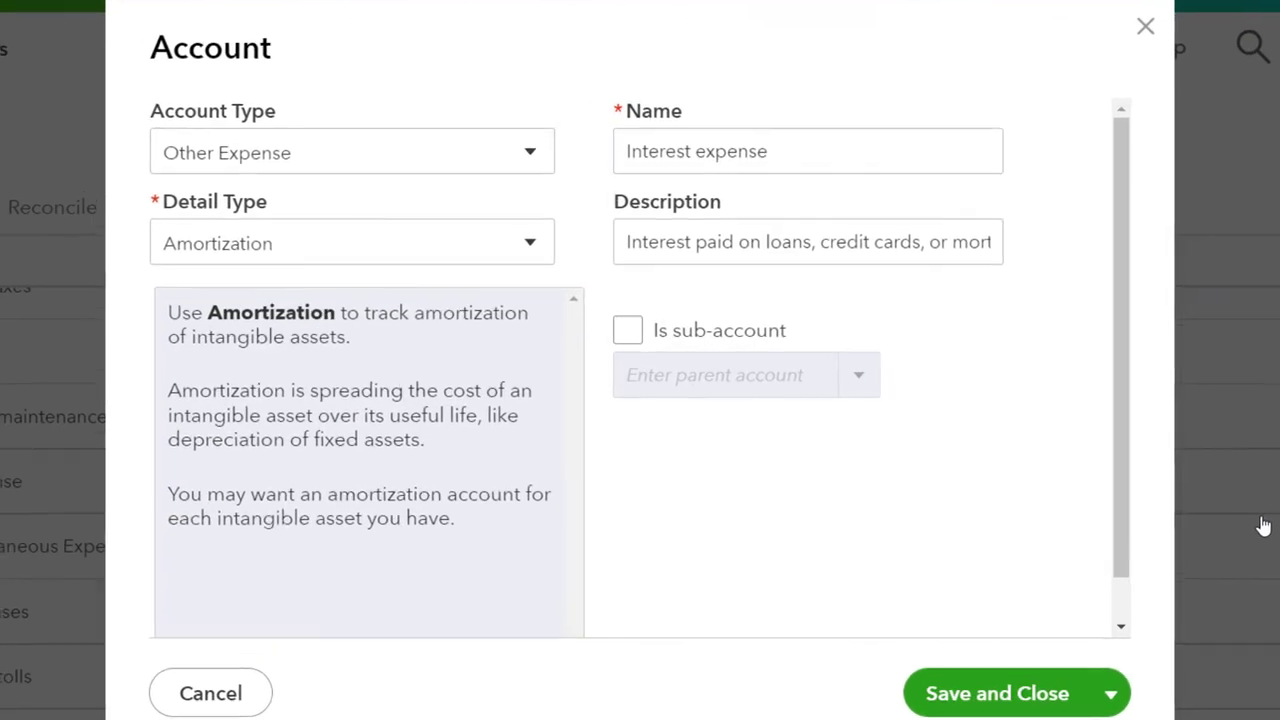
left_click(524, 155)
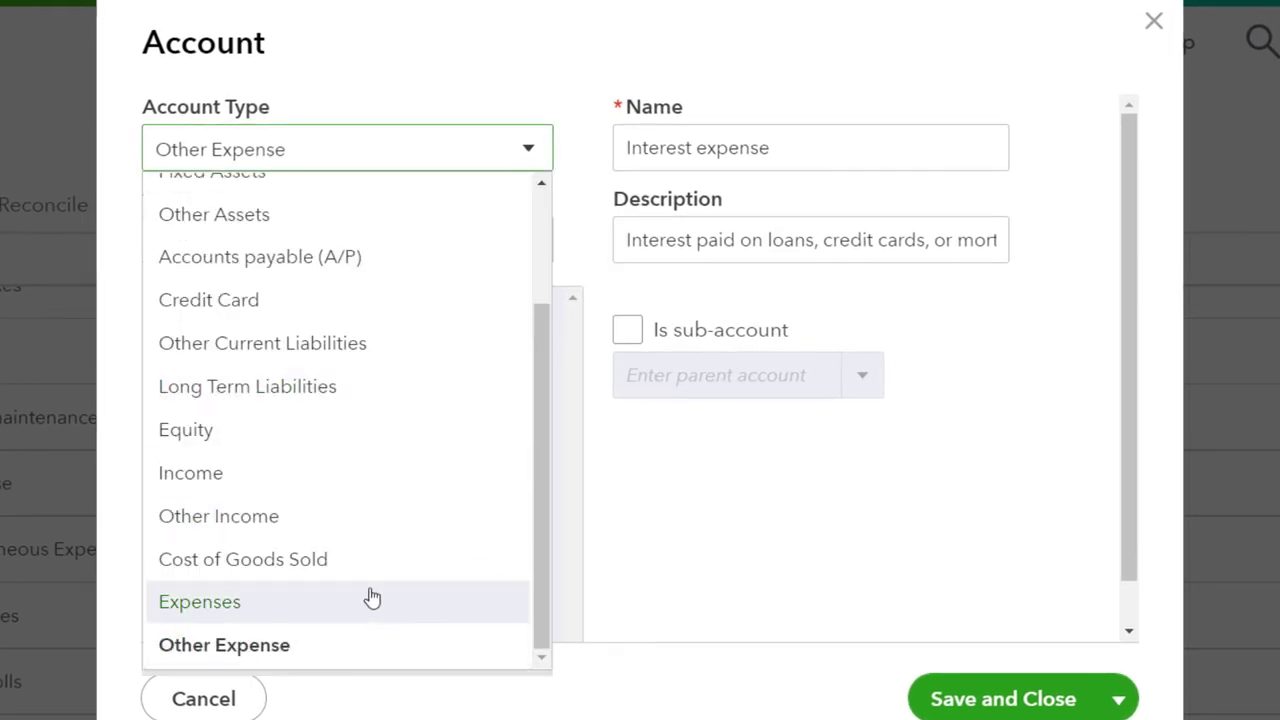
left_click(338, 540)
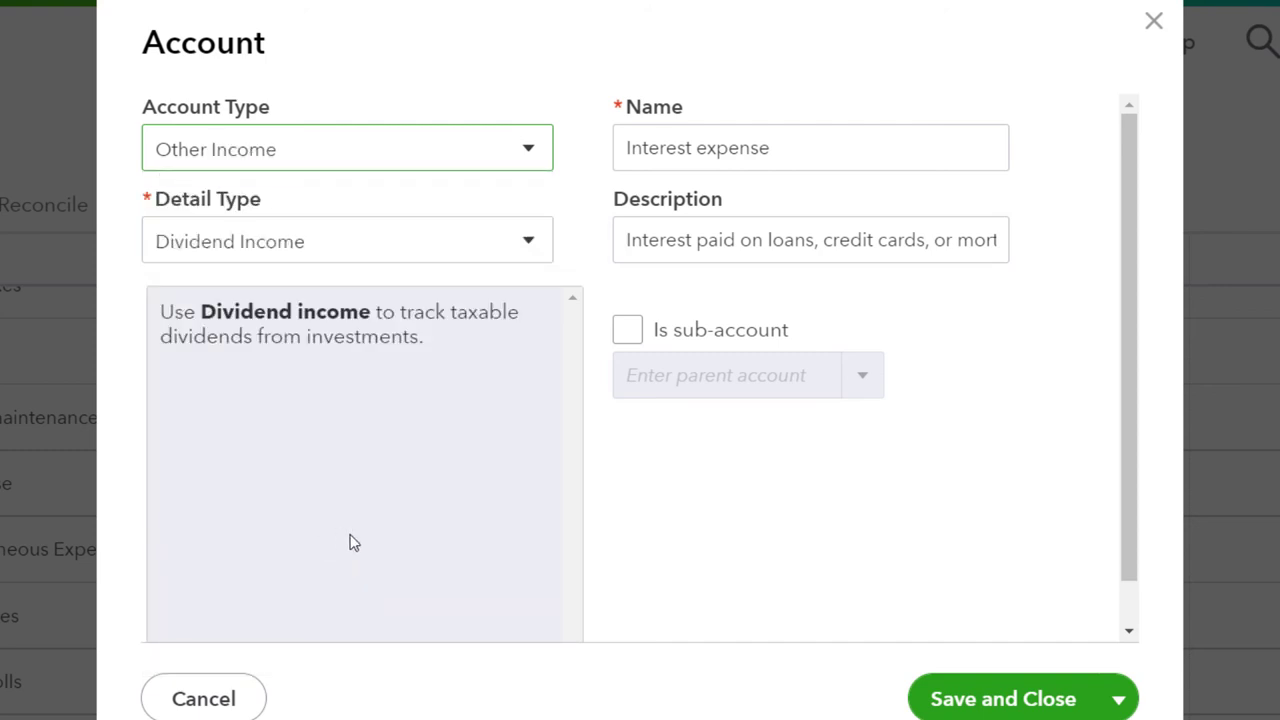
left_click(950, 700)
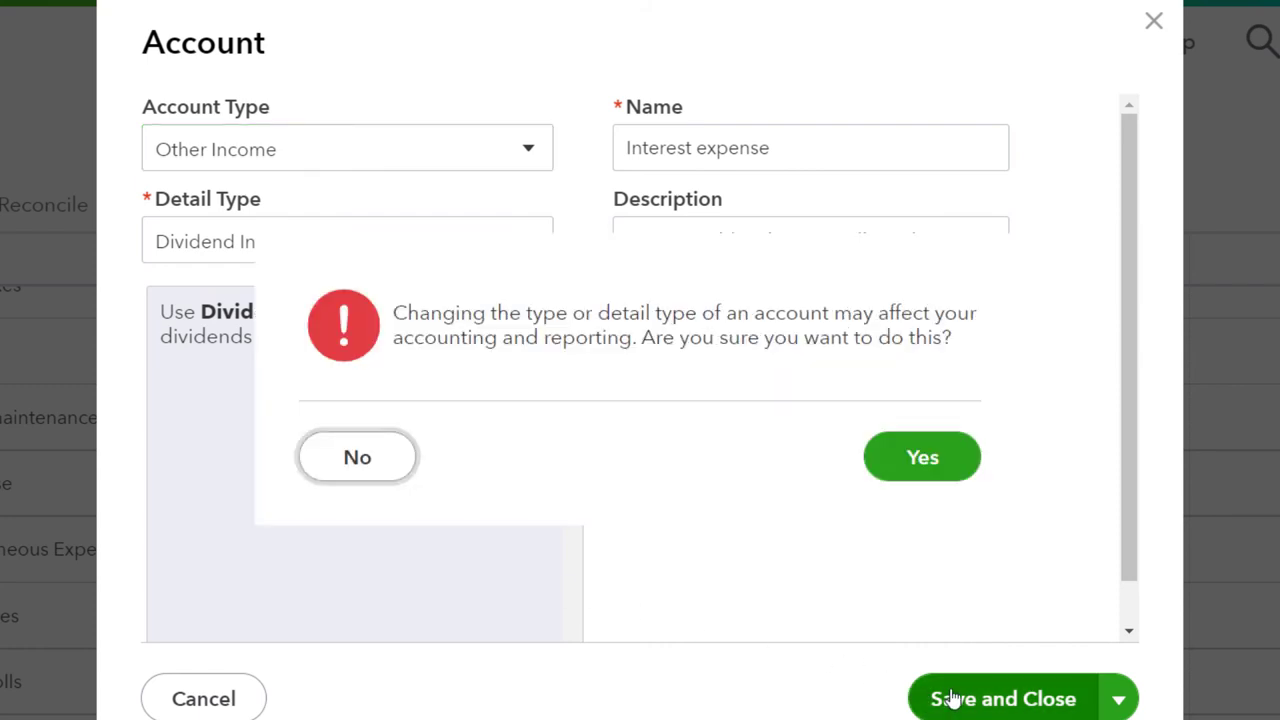
left_click(912, 468)
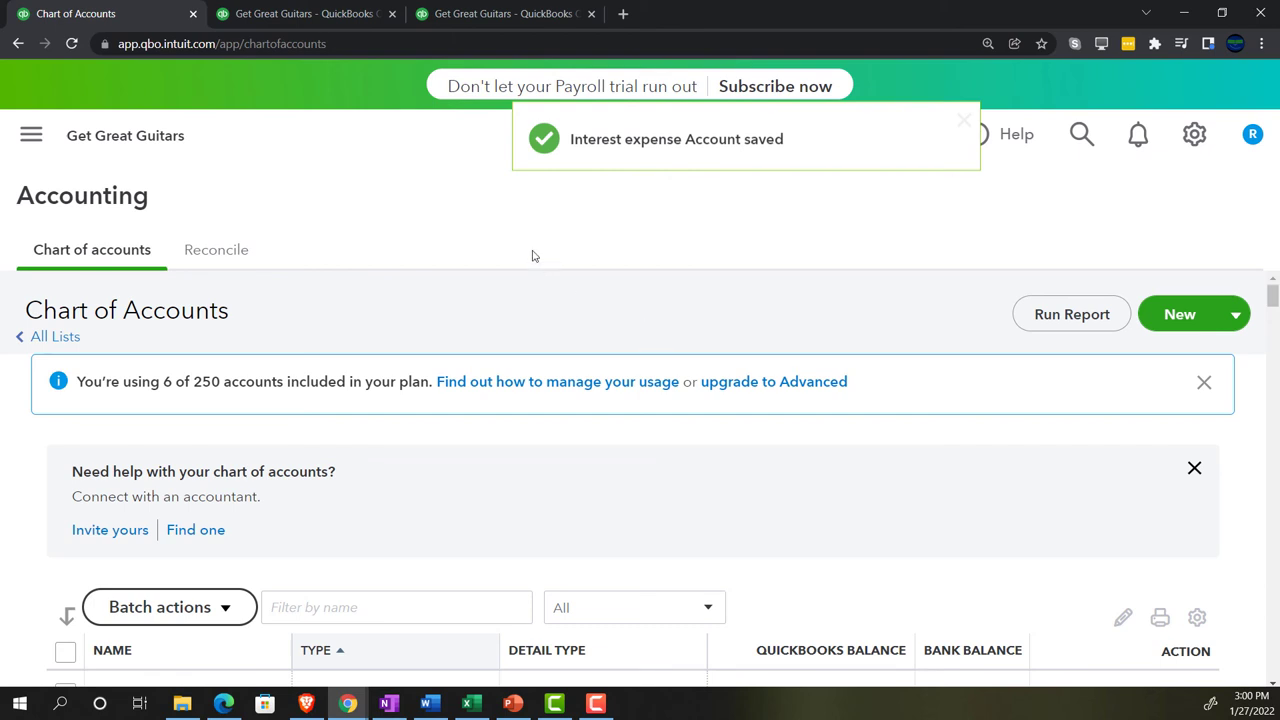
Step: Rerun the January - December 2022 Profit and Loss report and examine its Other Income section, collapsing the section and expanding it again
left_click(330, 14)
scroll(283, 311, "up", 3)
scroll(283, 311, "up", 5)
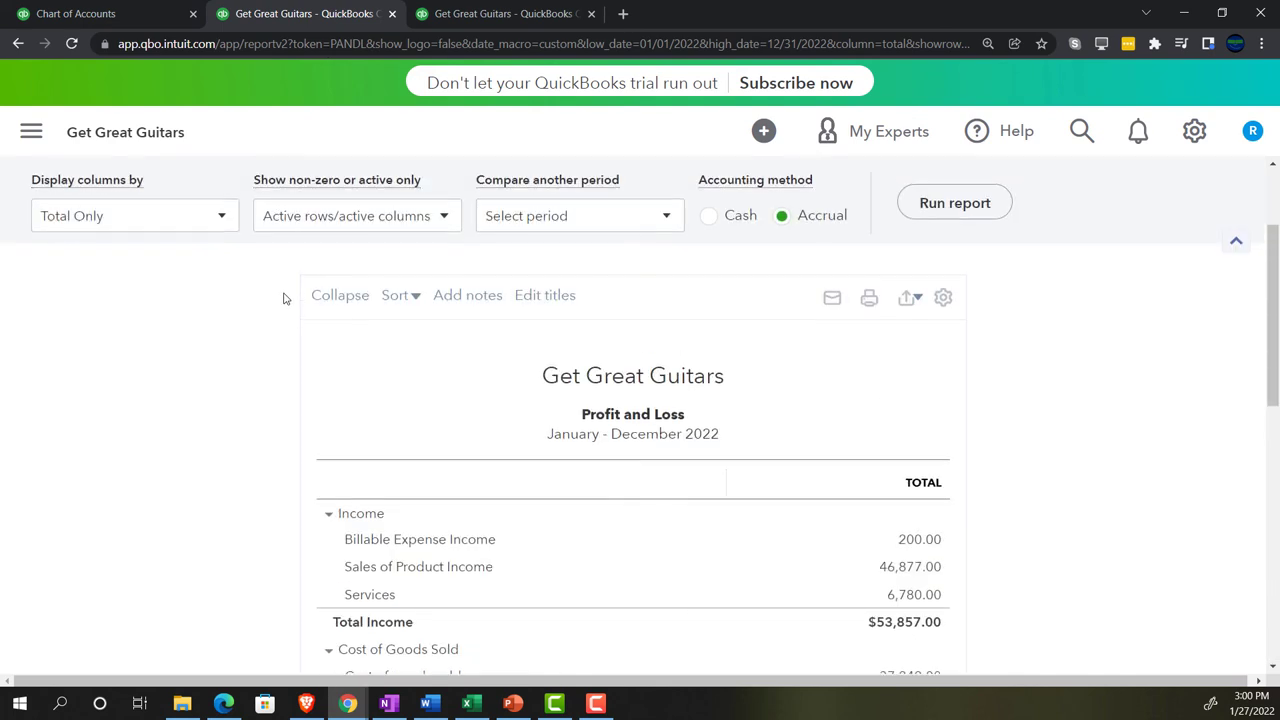
scroll(306, 529, "down", 3)
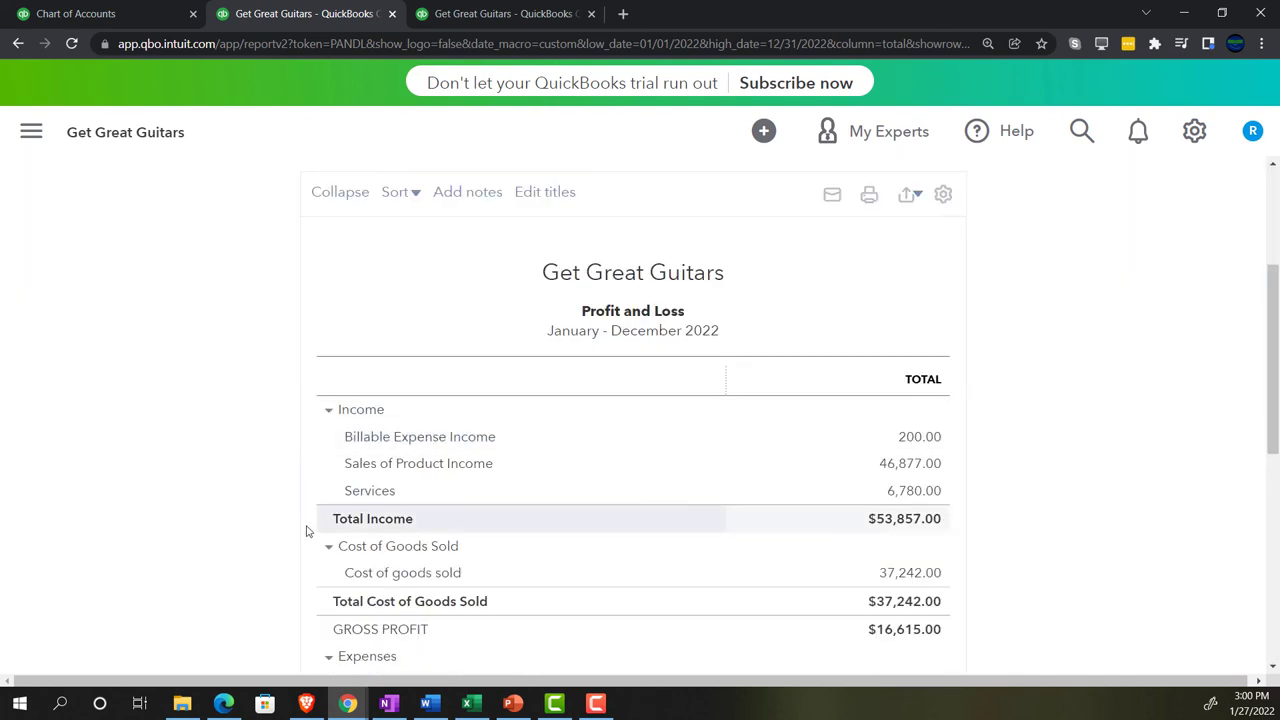
scroll(206, 523, "up", 4, "ctrl")
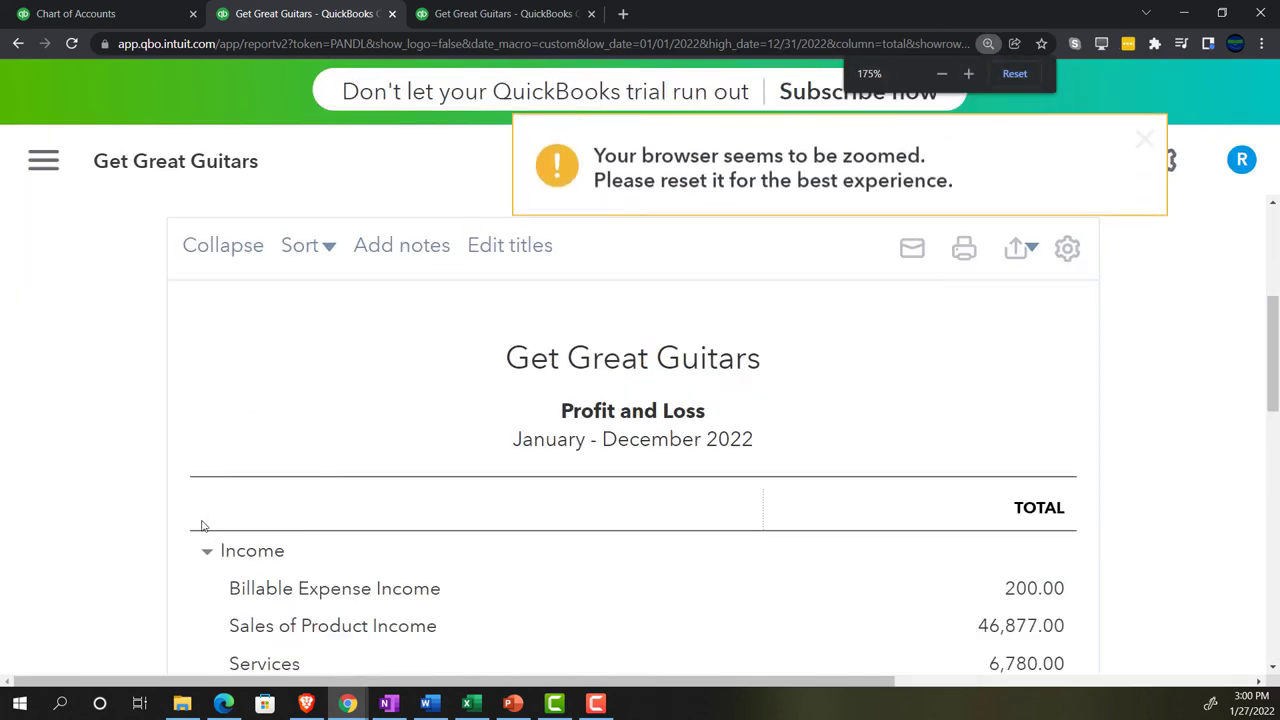
scroll(190, 523, "down", 3)
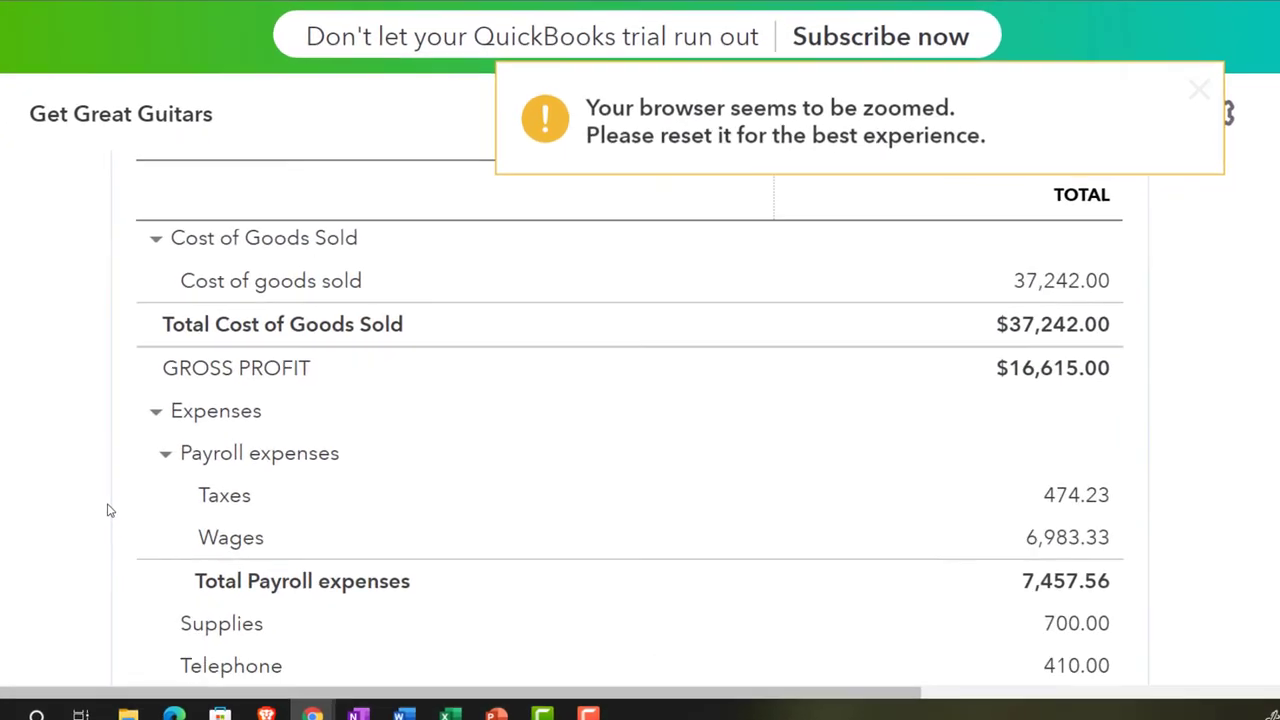
scroll(110, 510, "down", 5)
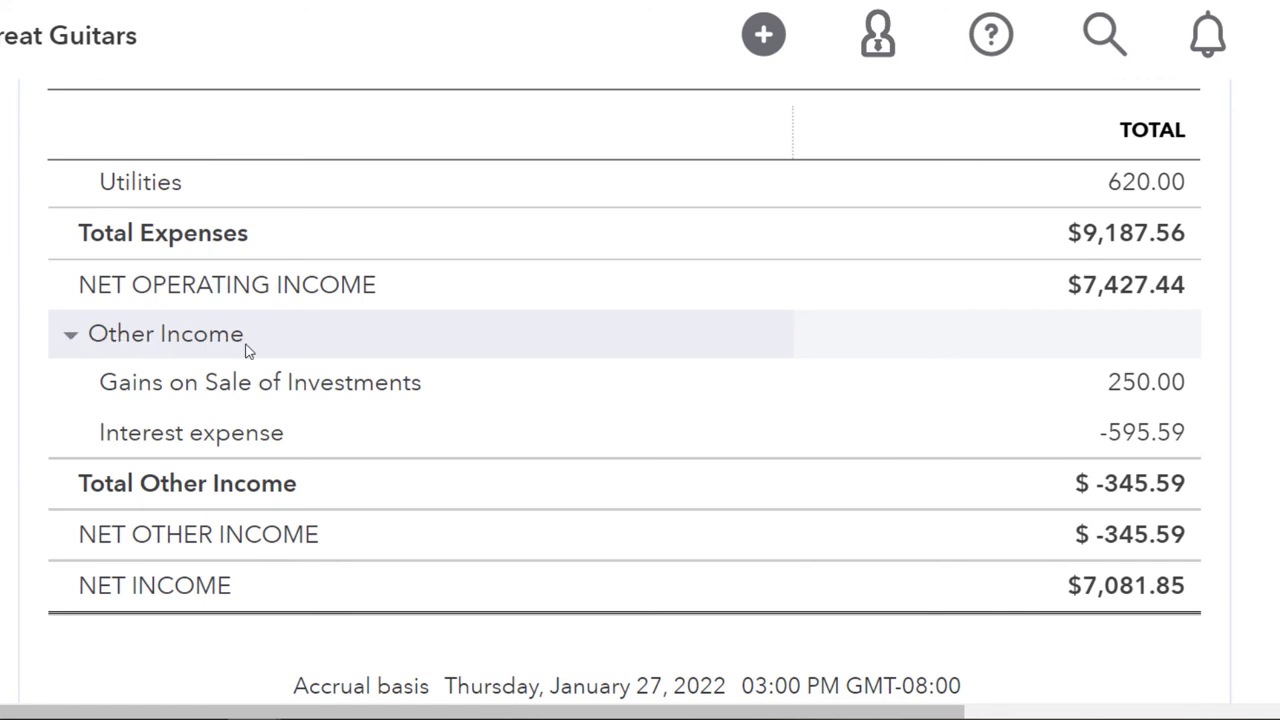
left_click(71, 337)
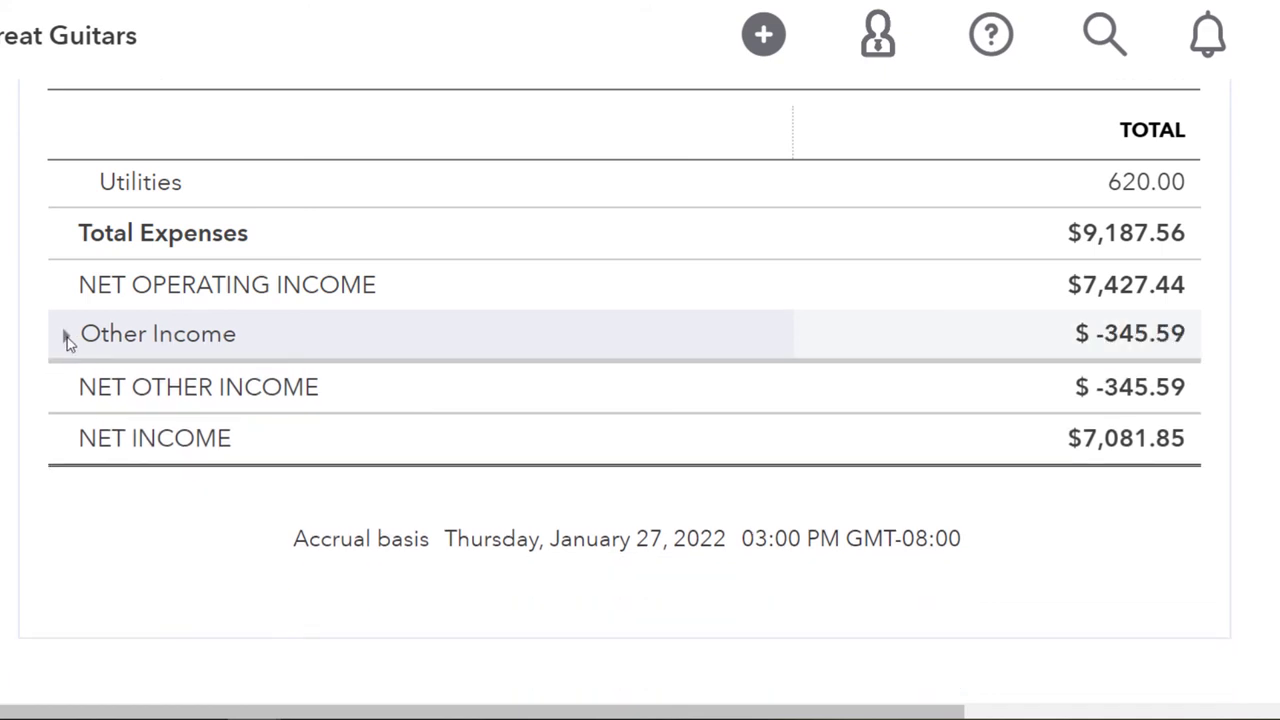
left_click(68, 338)
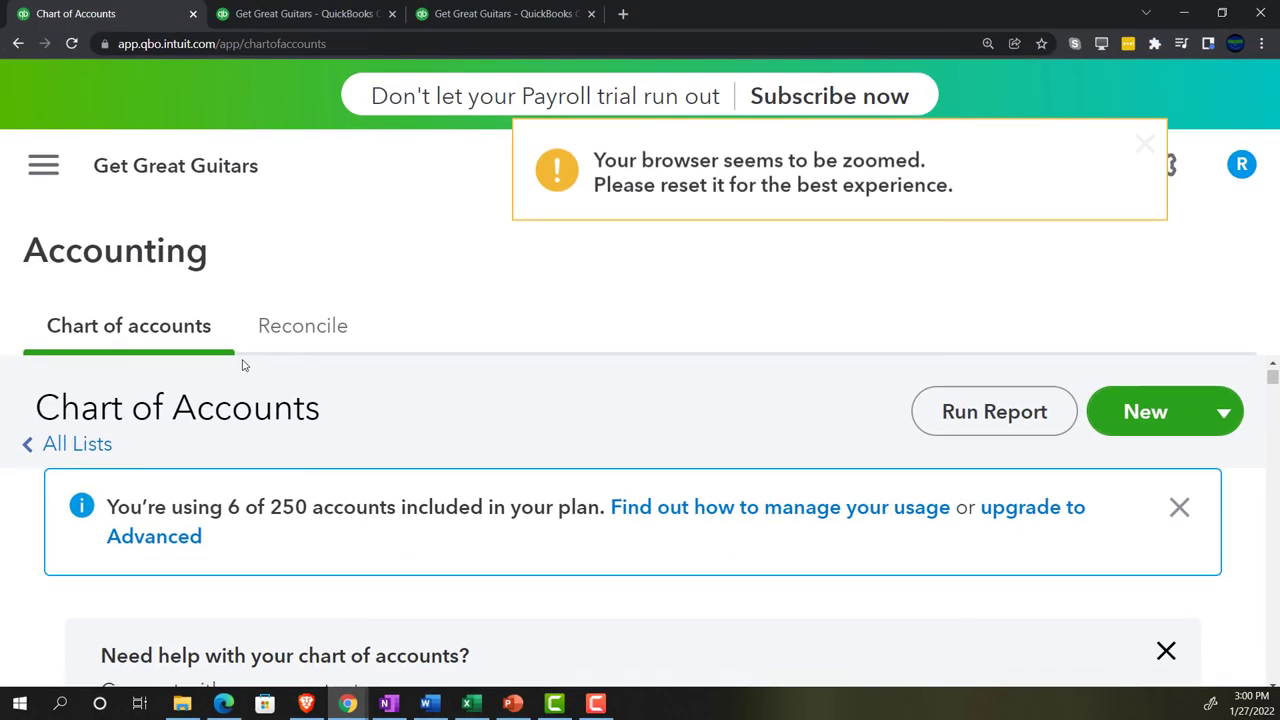
Step: Set the Interest expense account's type back to Other Expense in the Chart of Accounts, then save it and accept the type change
key("ctrl+minus")
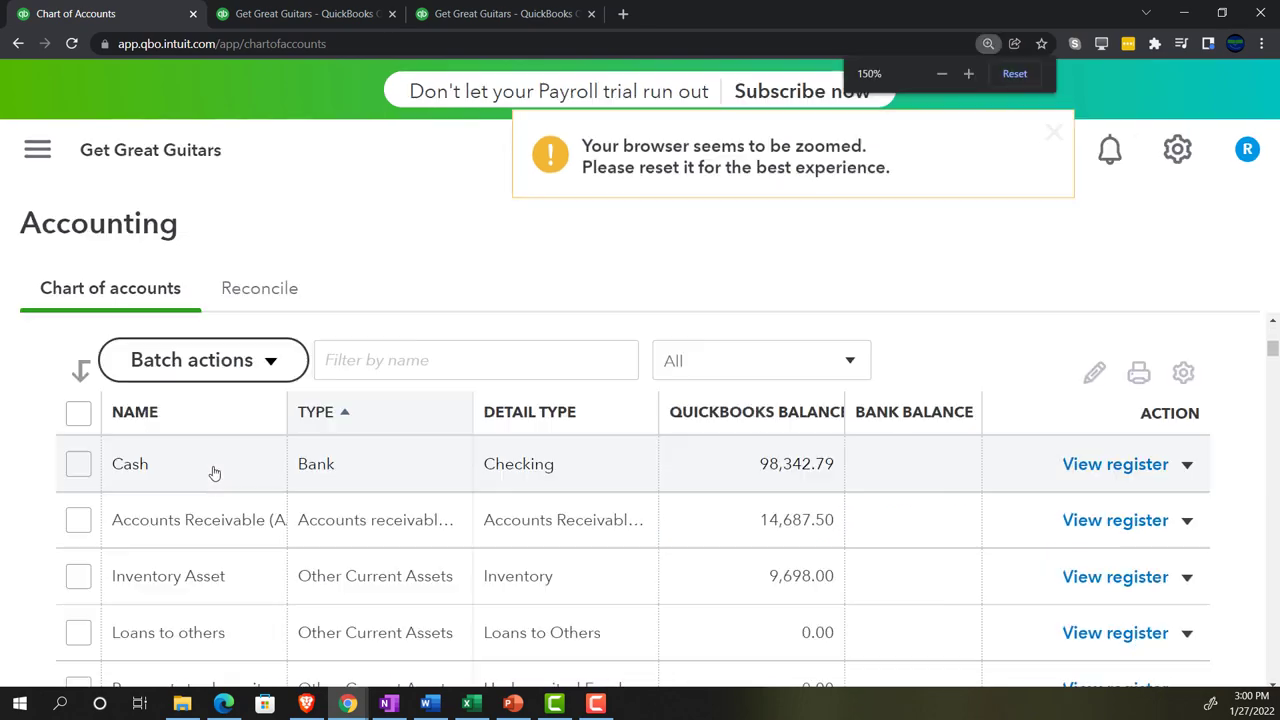
key("ctrl+minus")
scroll(218, 471, "down", 6)
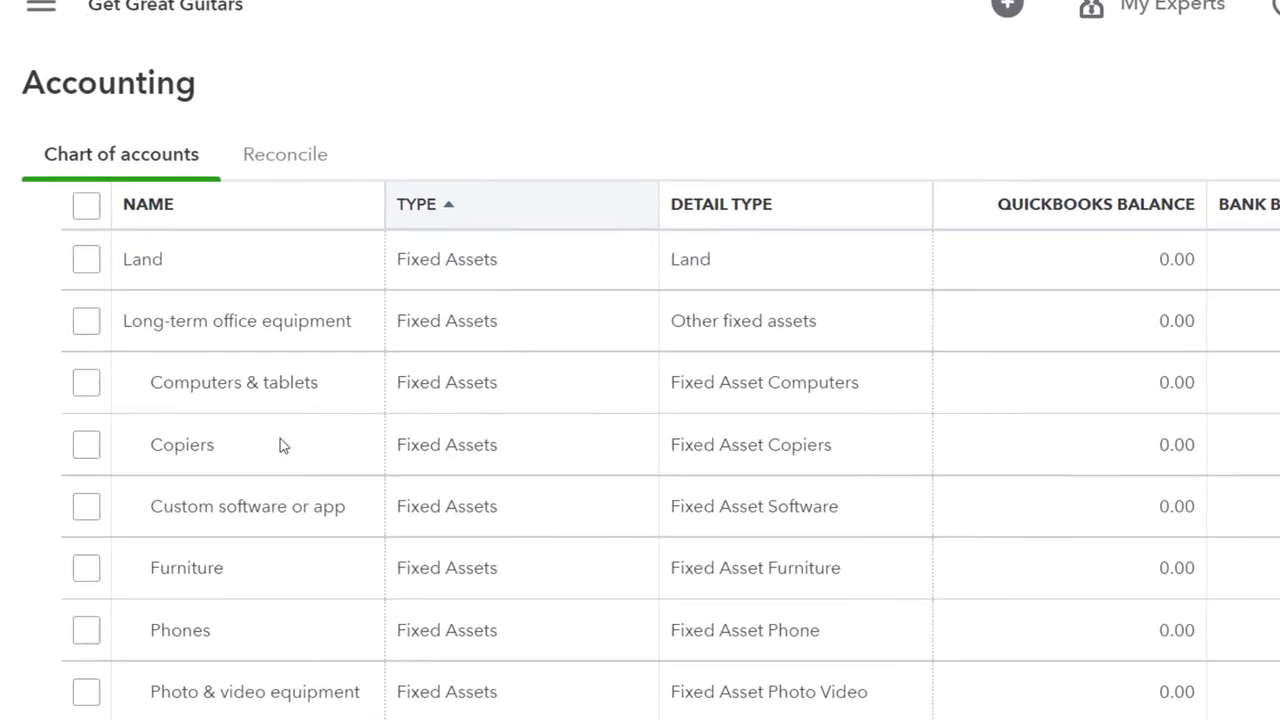
scroll(280, 445, "down", 20)
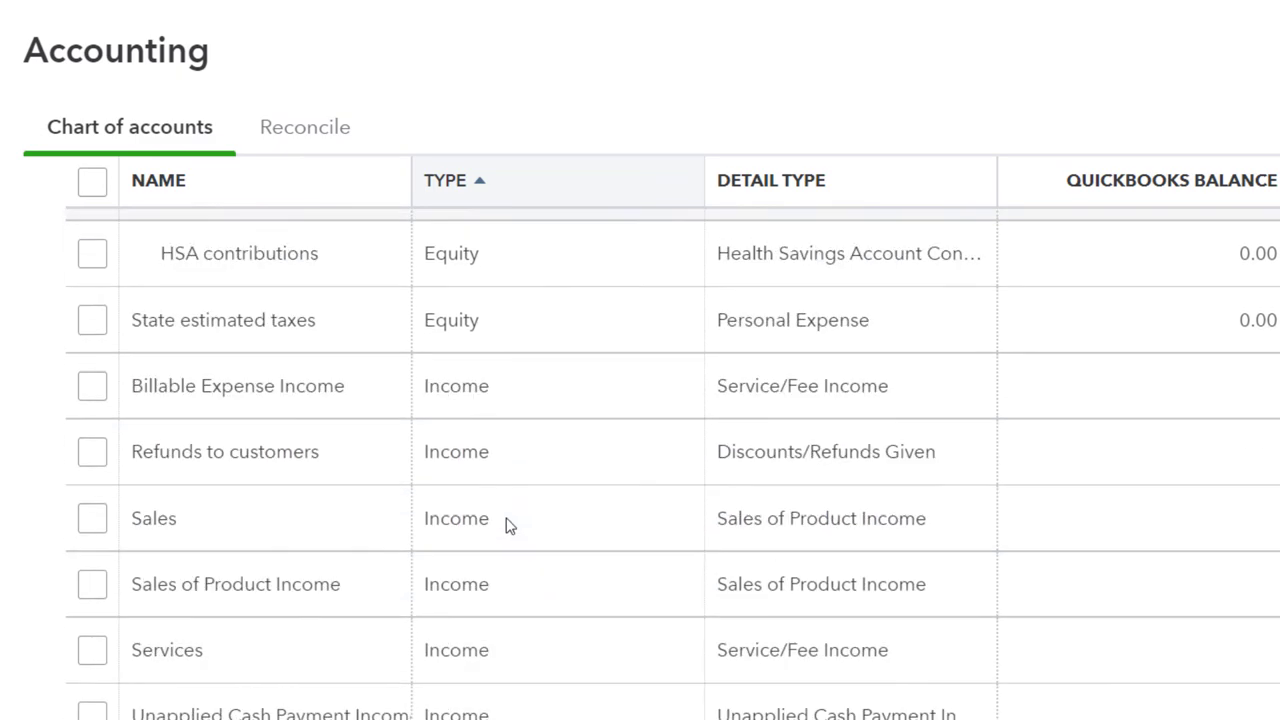
scroll(505, 525, "down", 20)
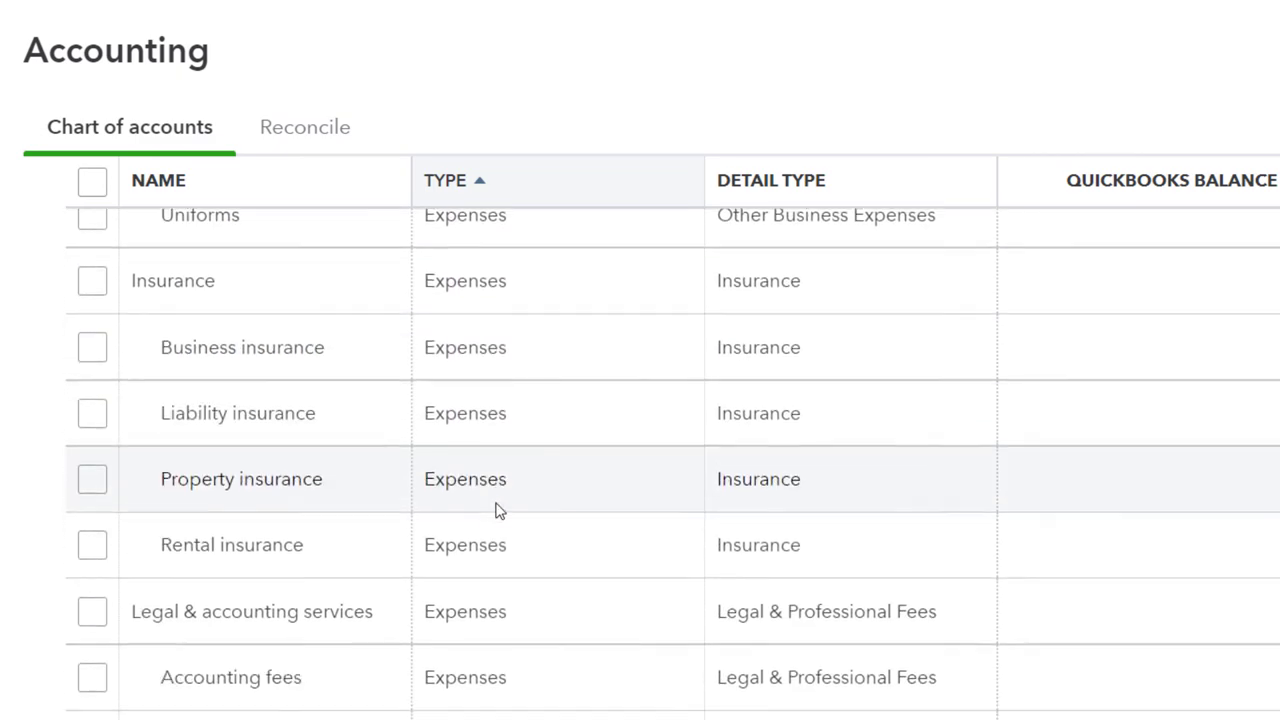
scroll(498, 511, "down", 20)
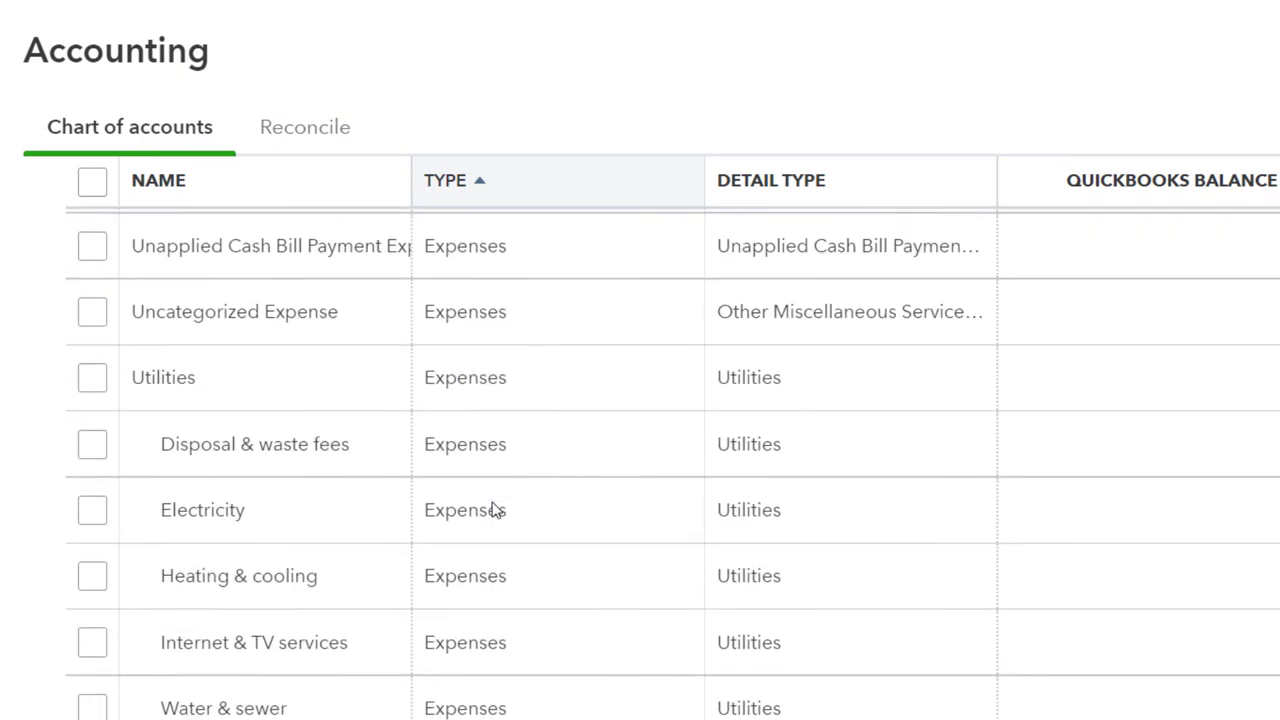
scroll(497, 511, "down", 5)
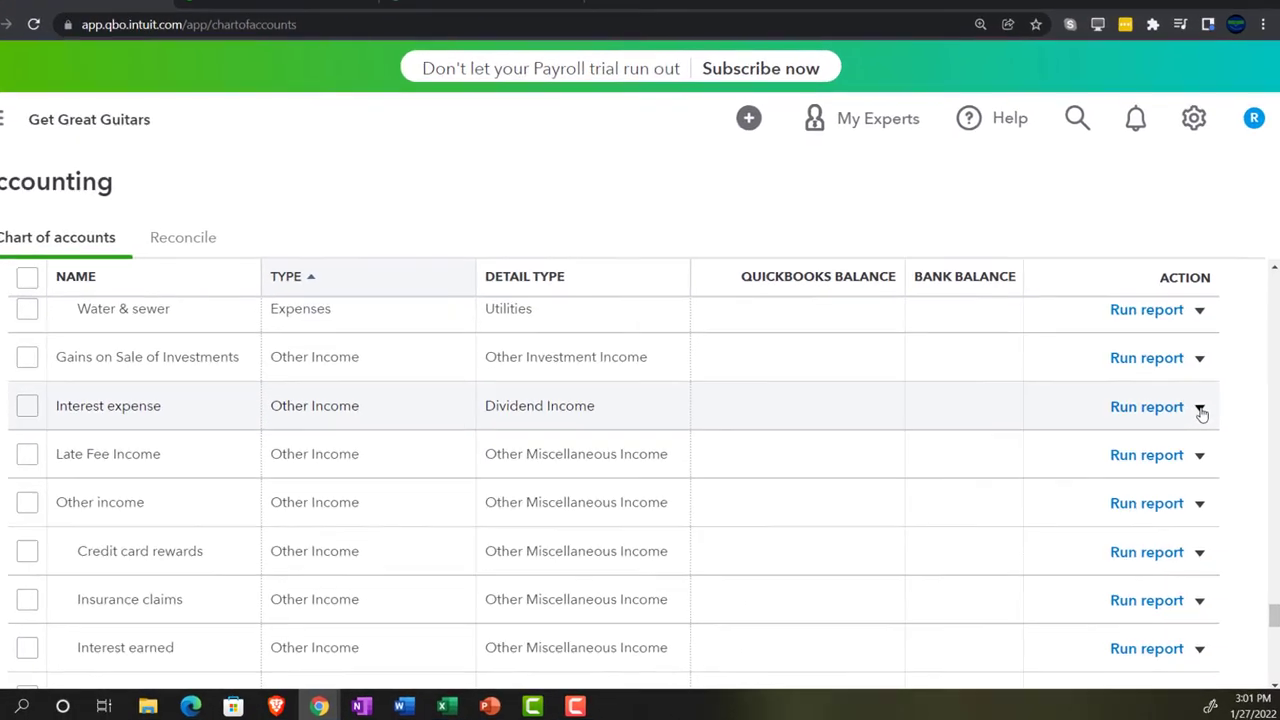
left_click(1201, 410)
left_click(1082, 442)
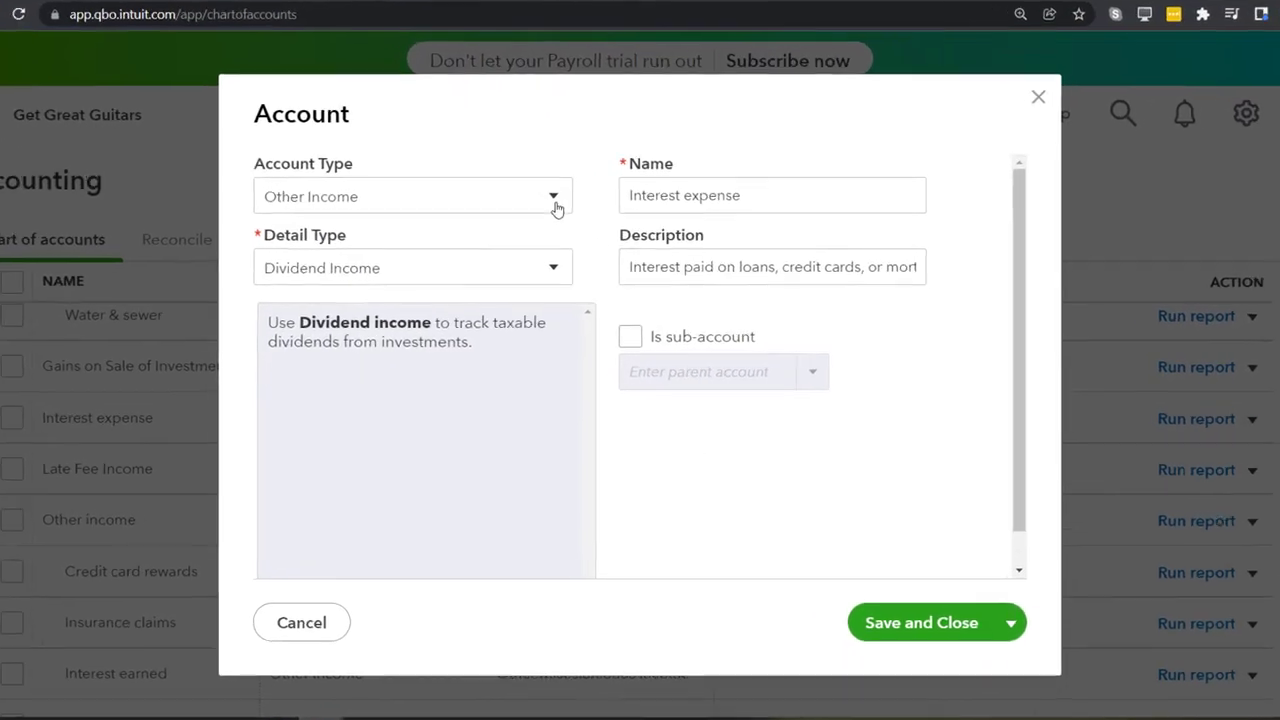
left_click(550, 208)
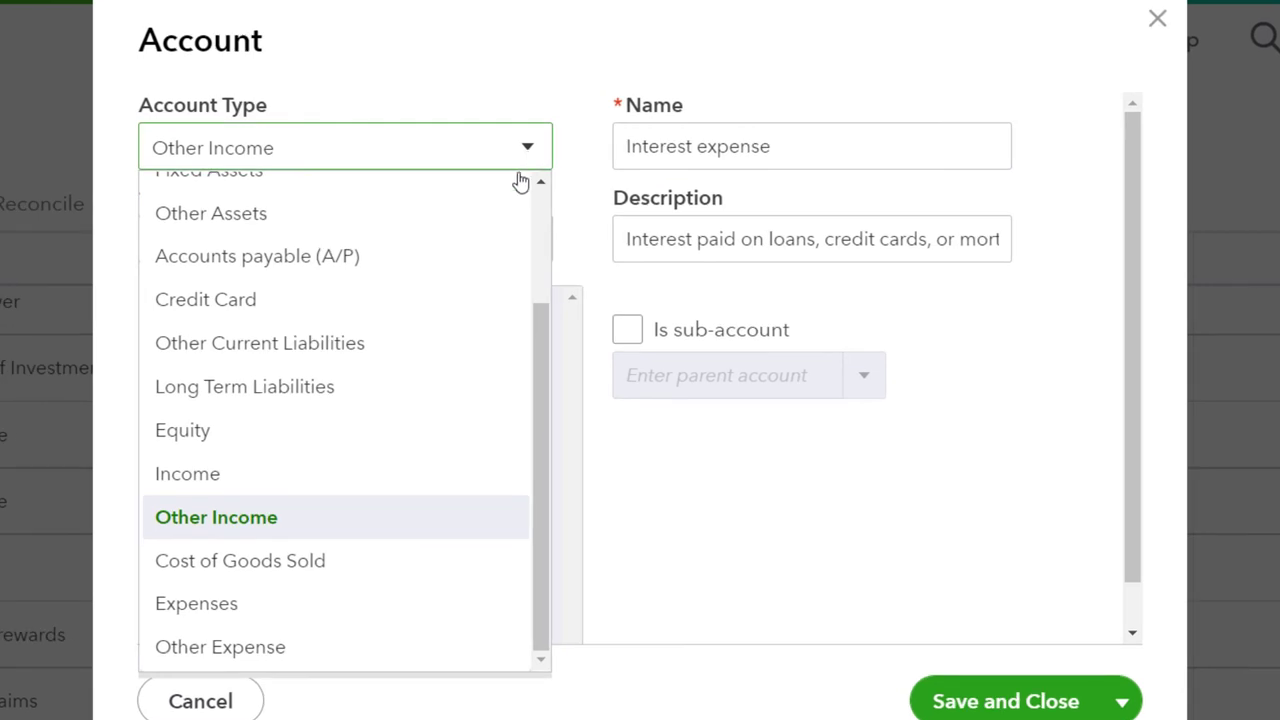
left_click(381, 642)
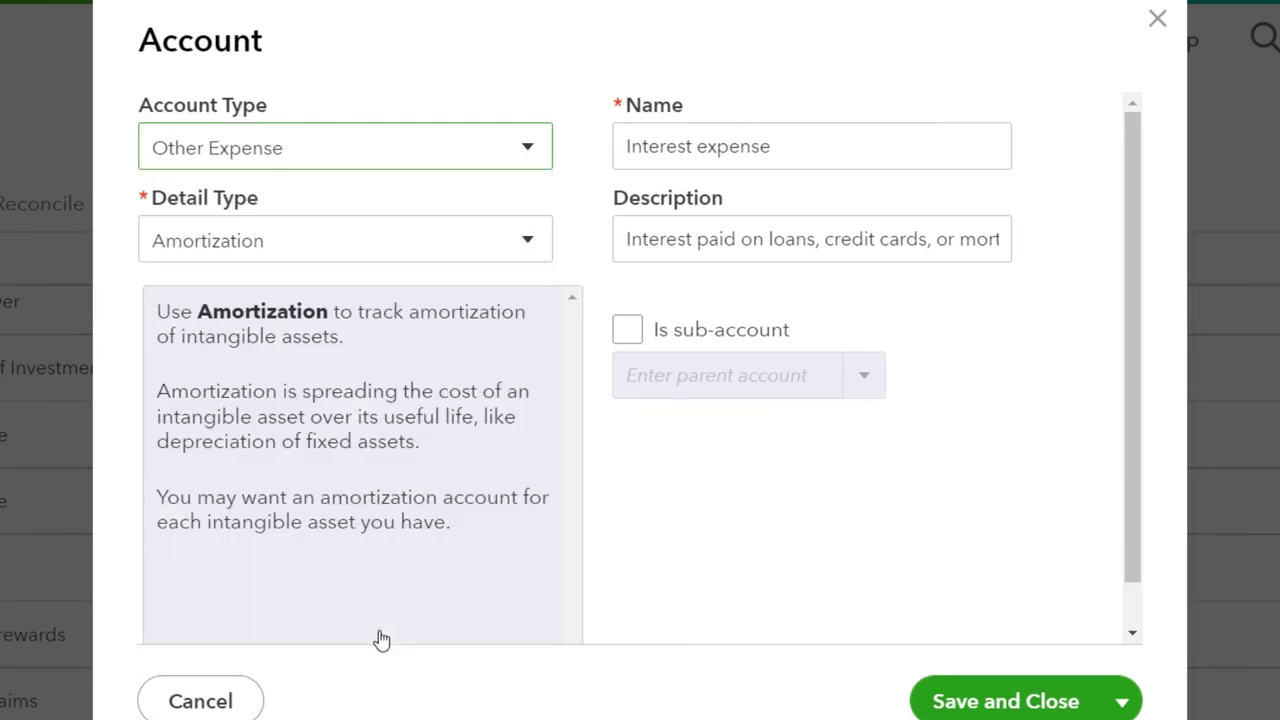
left_click(965, 703)
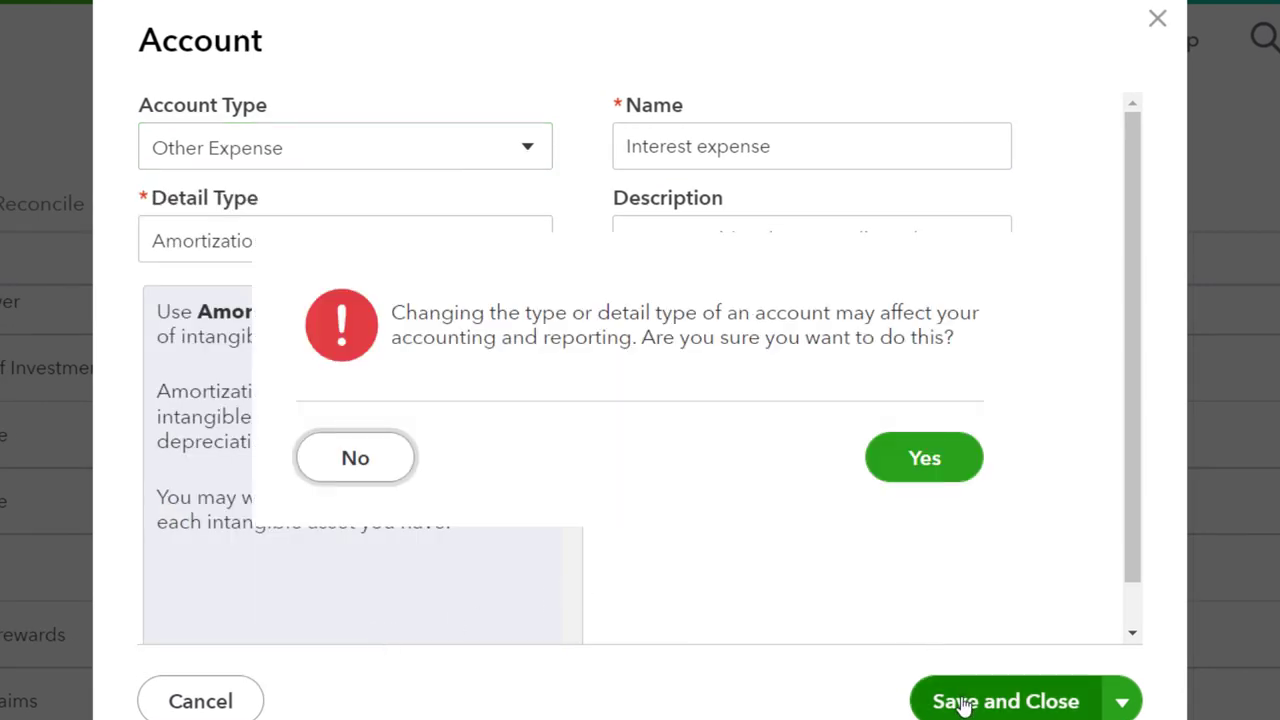
left_click(927, 460)
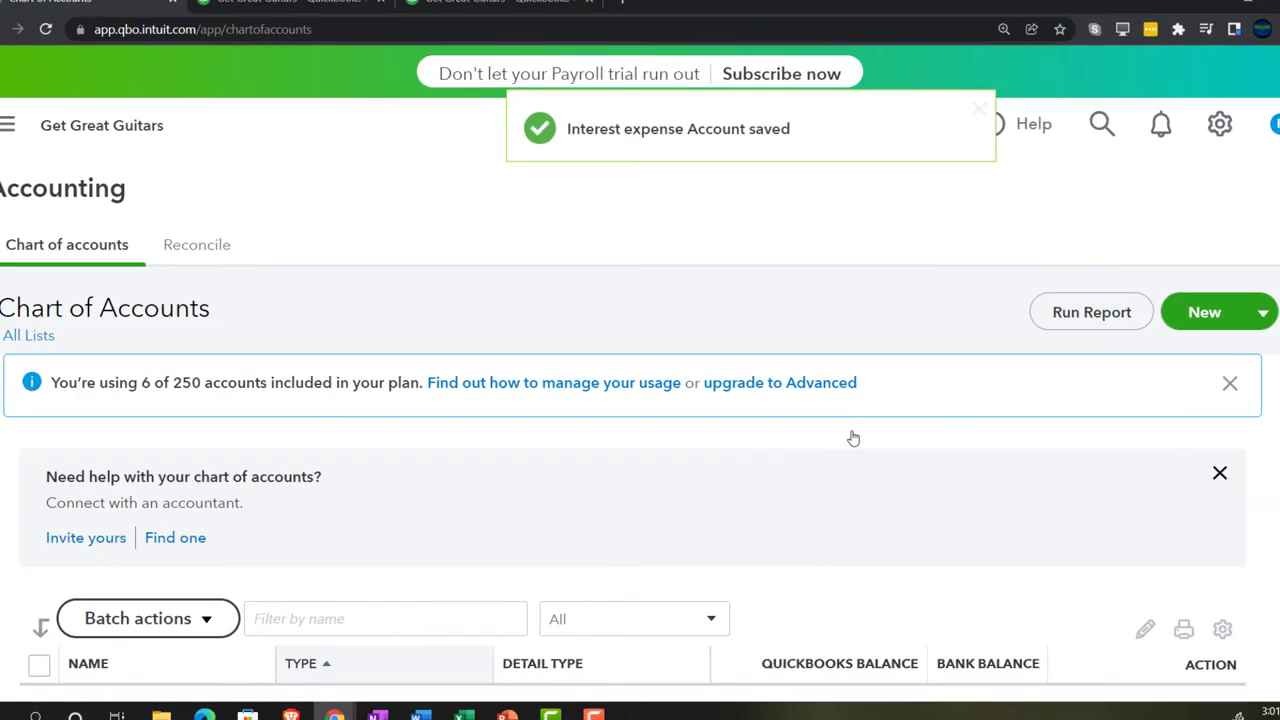
Step: Rerun the January - December 2022 Profit and Loss report and check the Other Income and Other Expenses sections down to Net Income
left_click(322, 14)
scroll(251, 320, "up", 15)
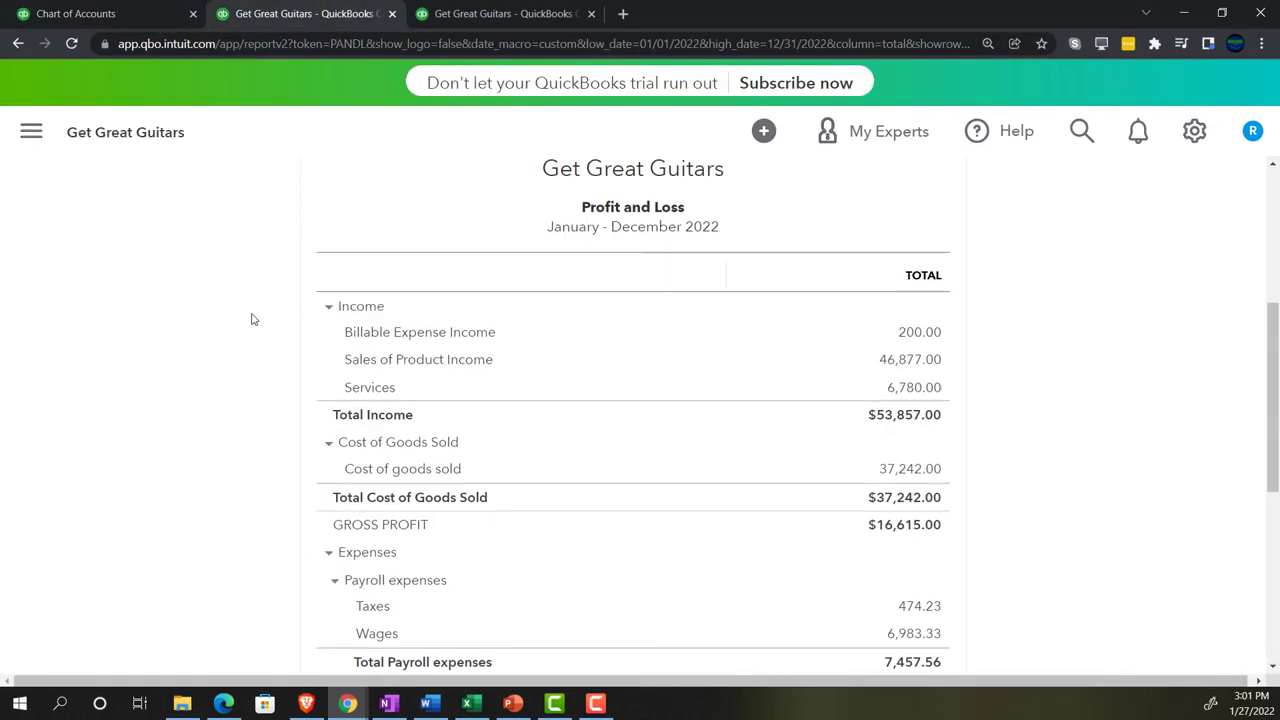
left_click(933, 334)
scroll(414, 511, "down", 2)
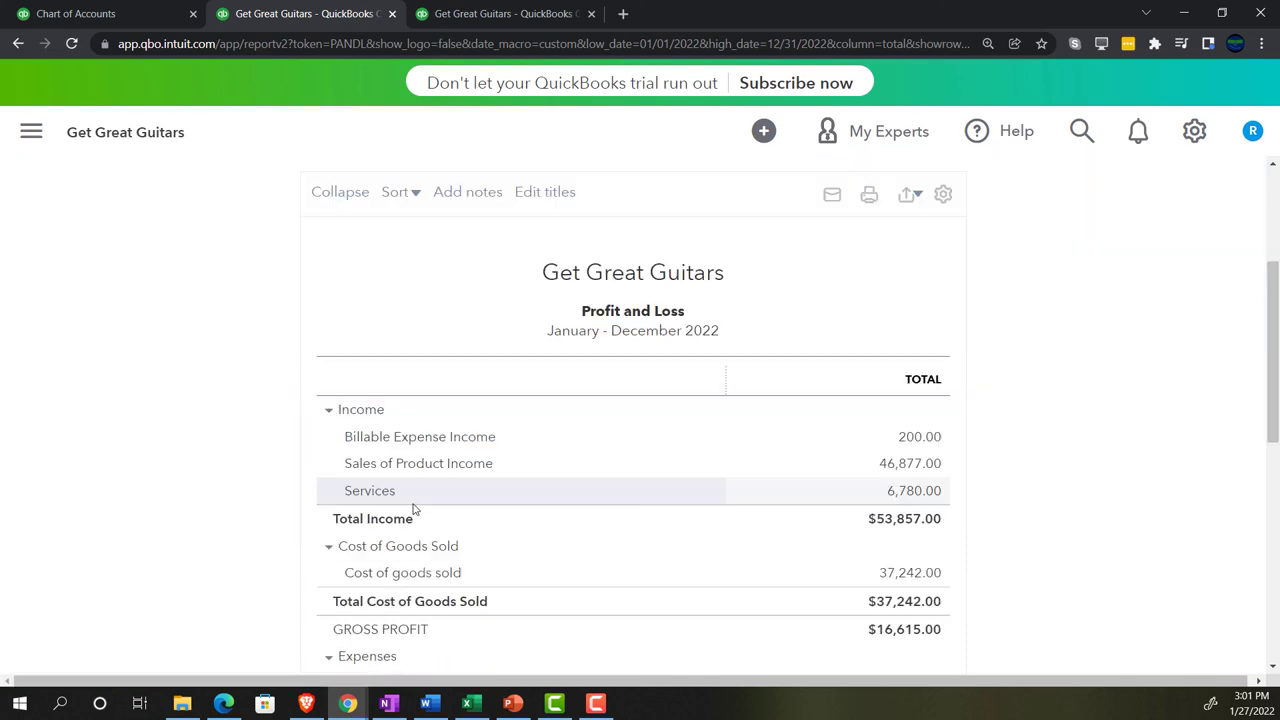
key("ctrl+plus")
key("ctrl+plus")
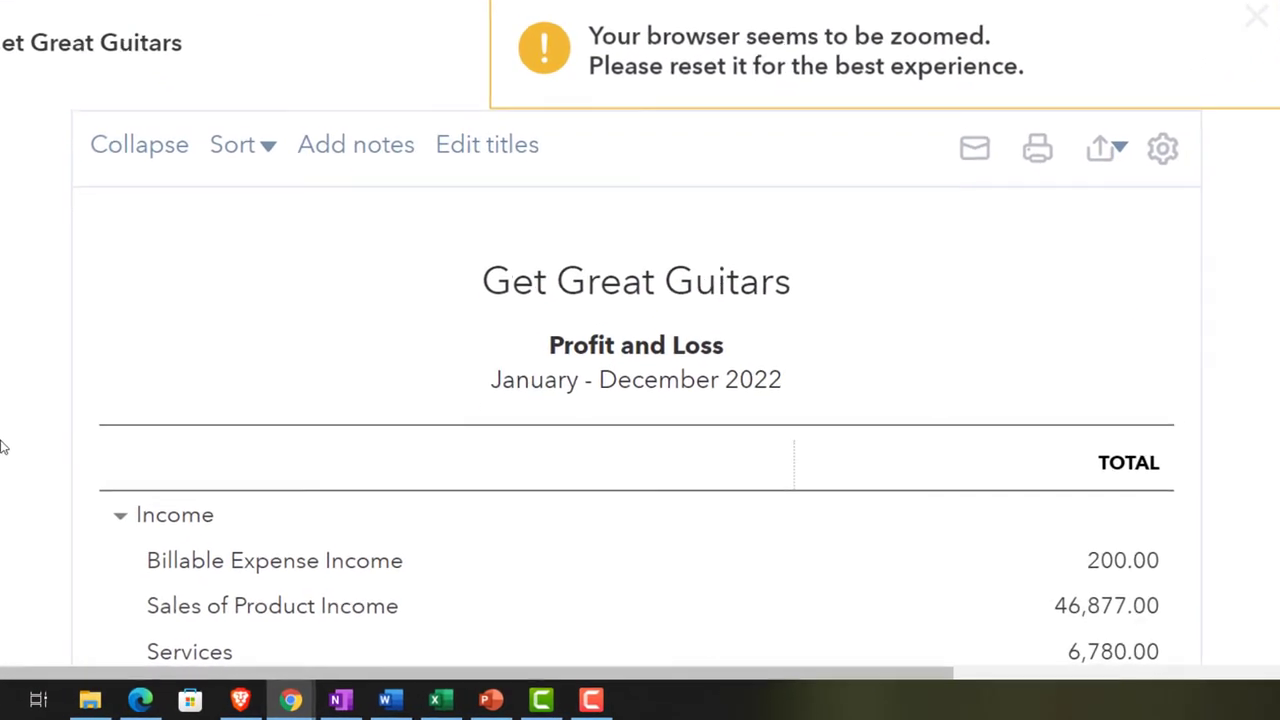
scroll(640, 400, "down", 5)
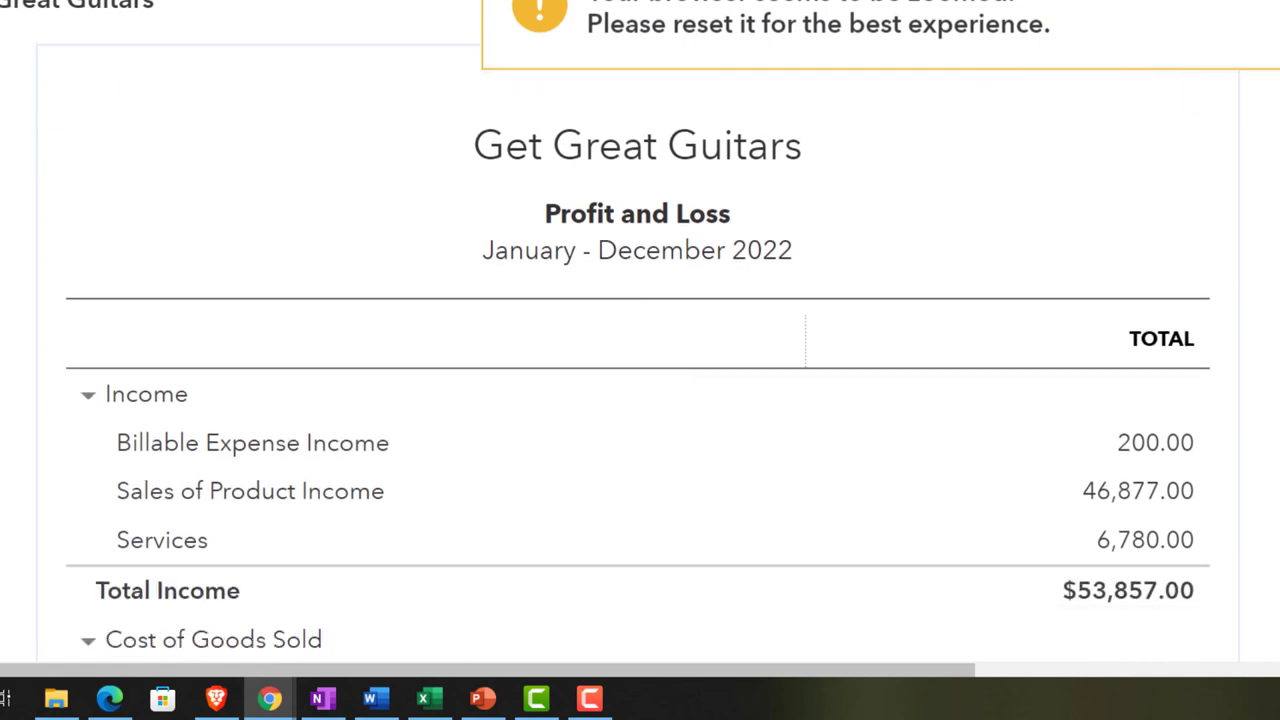
scroll(640, 400, "down", 6)
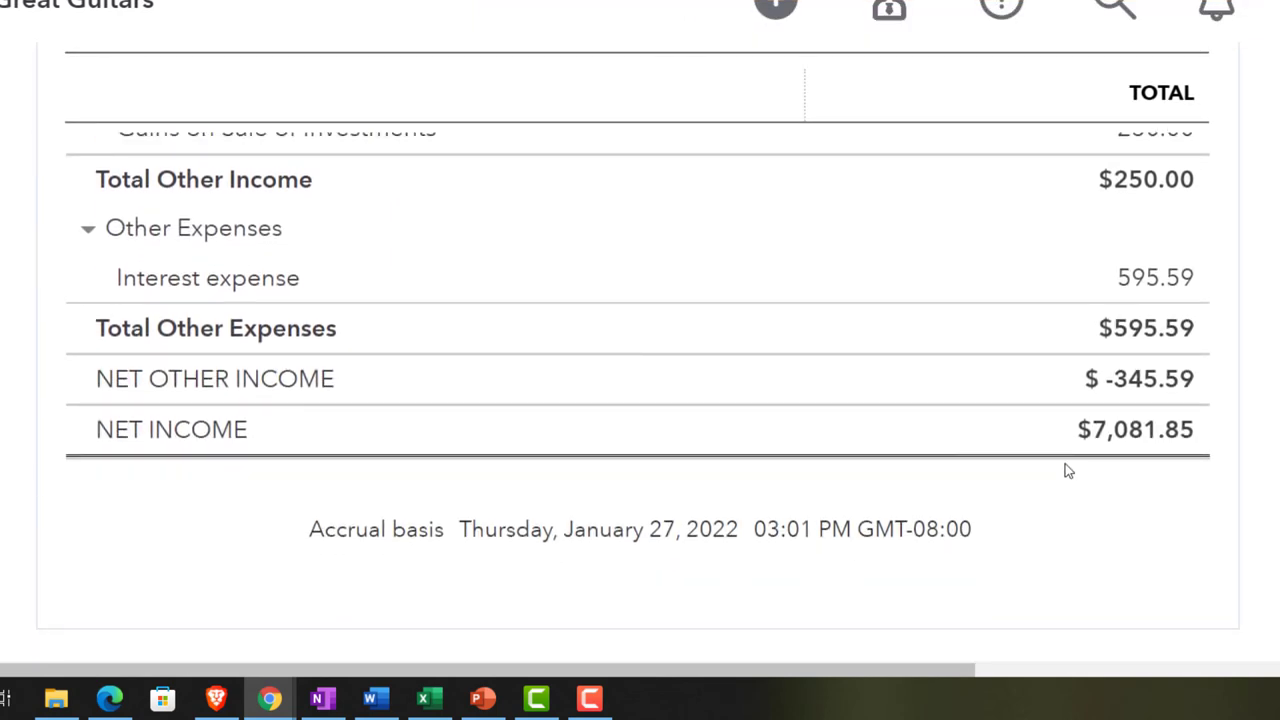
scroll(60, 320, "up", 3)
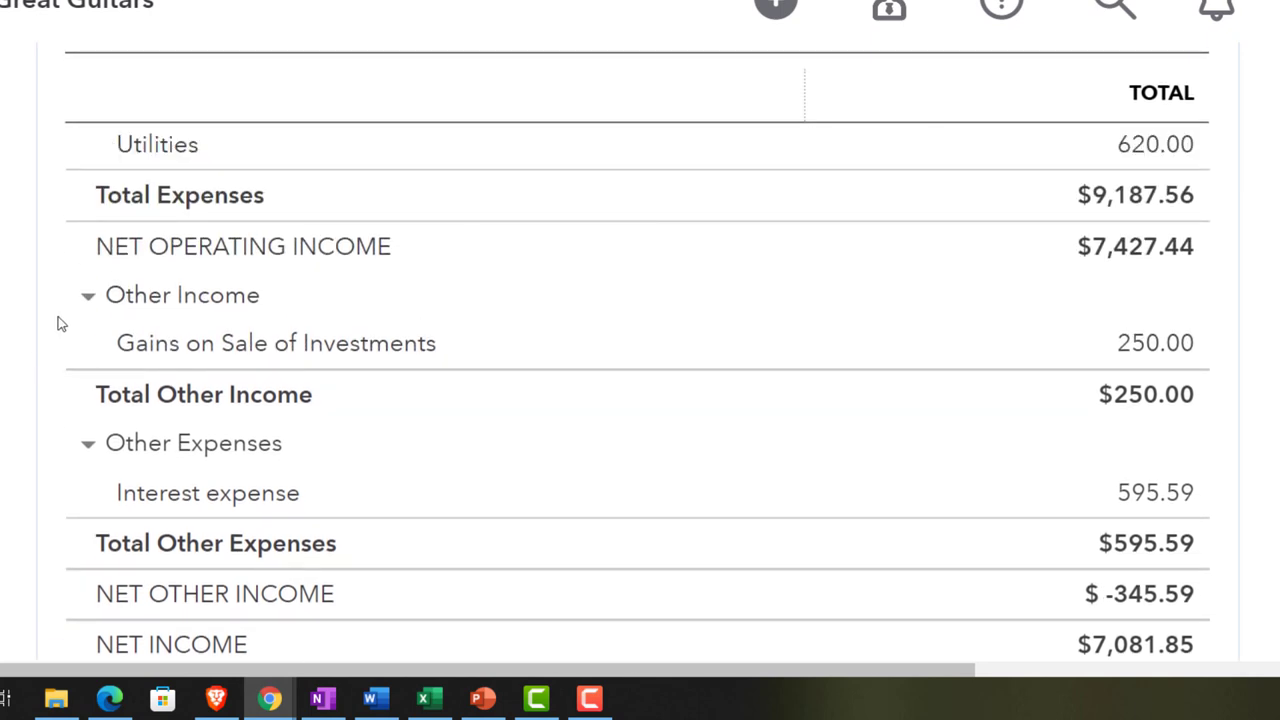